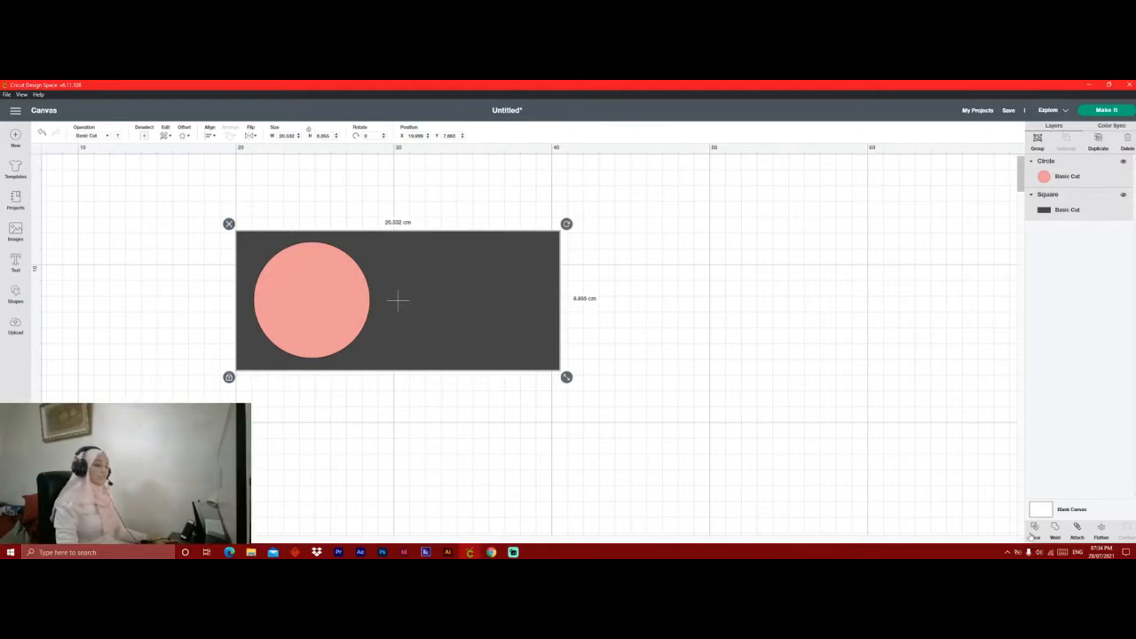
Slice the pink circle out of the dark rectangle and move the cut rectangle and pink circle apart.
click(1032, 533)
drag(415, 352, 553, 329)
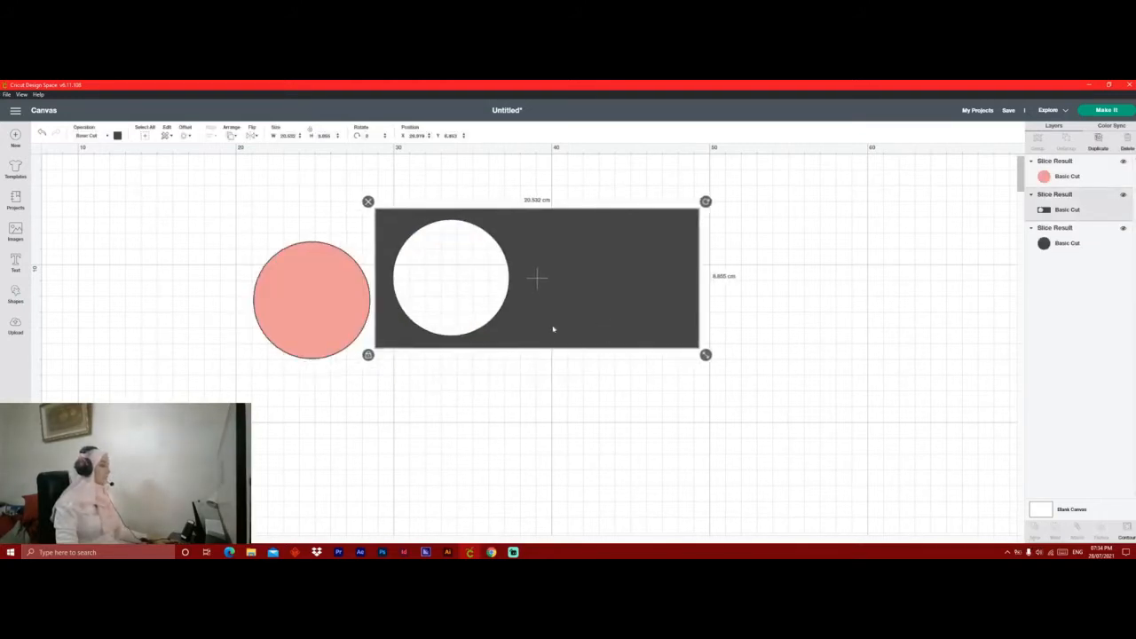
drag(311, 302, 299, 398)
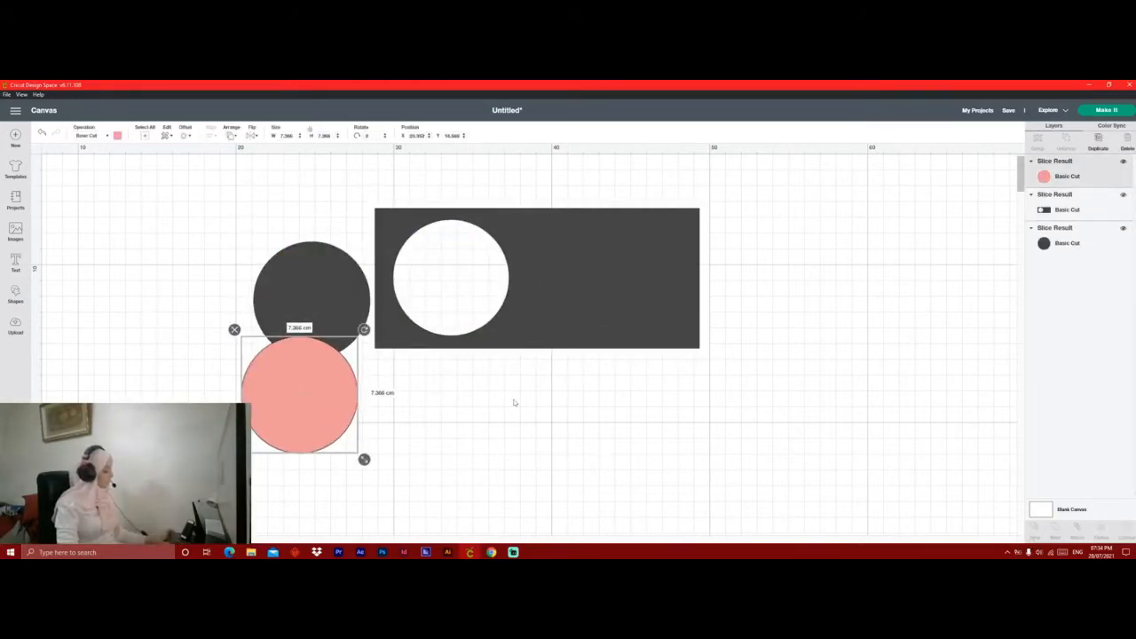
Undo the moves of the cut pieces and the single-circle slice.
key(ctrl+z)
key(ctrl+z)
key(ctrl+z)
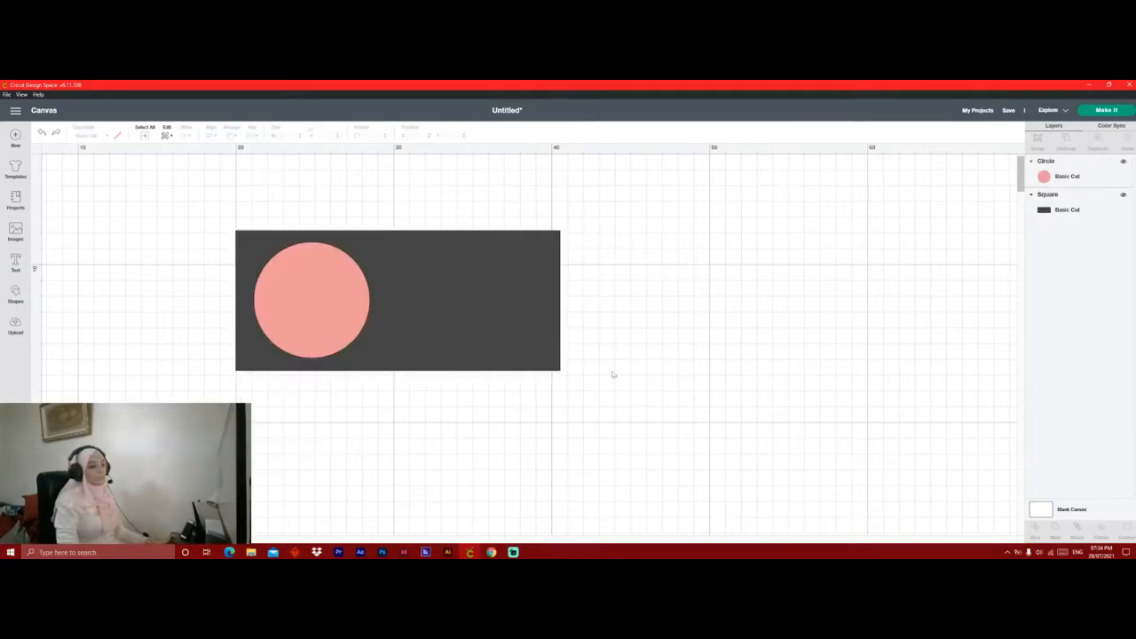
Duplicate the pink circle and arrange the two circles side by side on the dark rectangle.
click(311, 300)
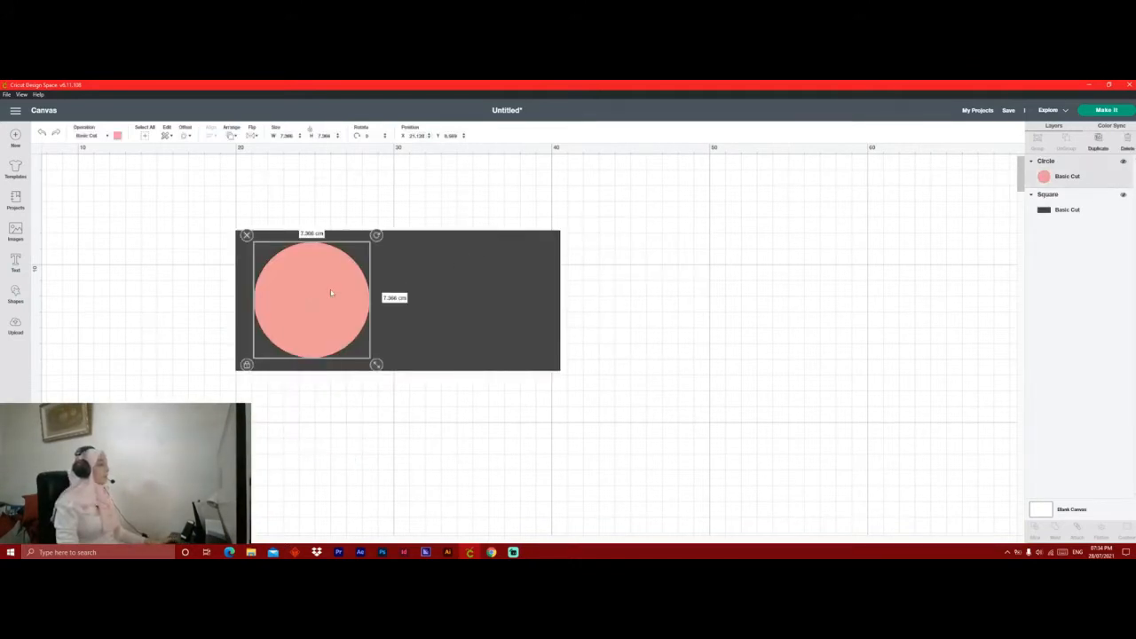
click(1098, 141)
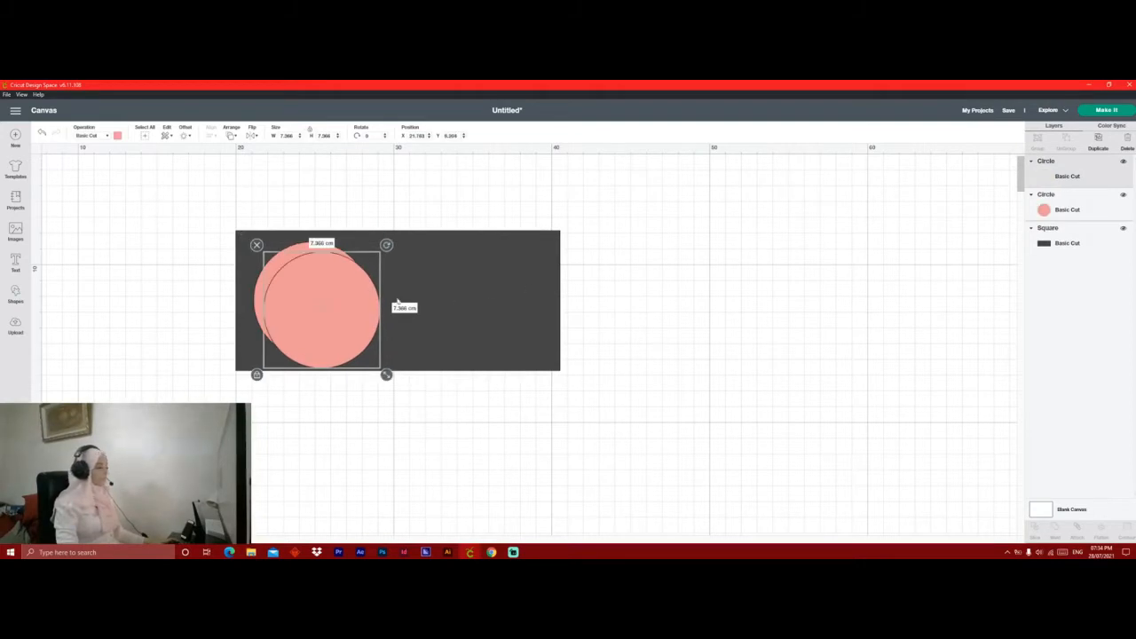
mouse_move(314, 287)
mouse_down()
mouse_move(457, 287)
mouse_move(330, 300)
mouse_up()
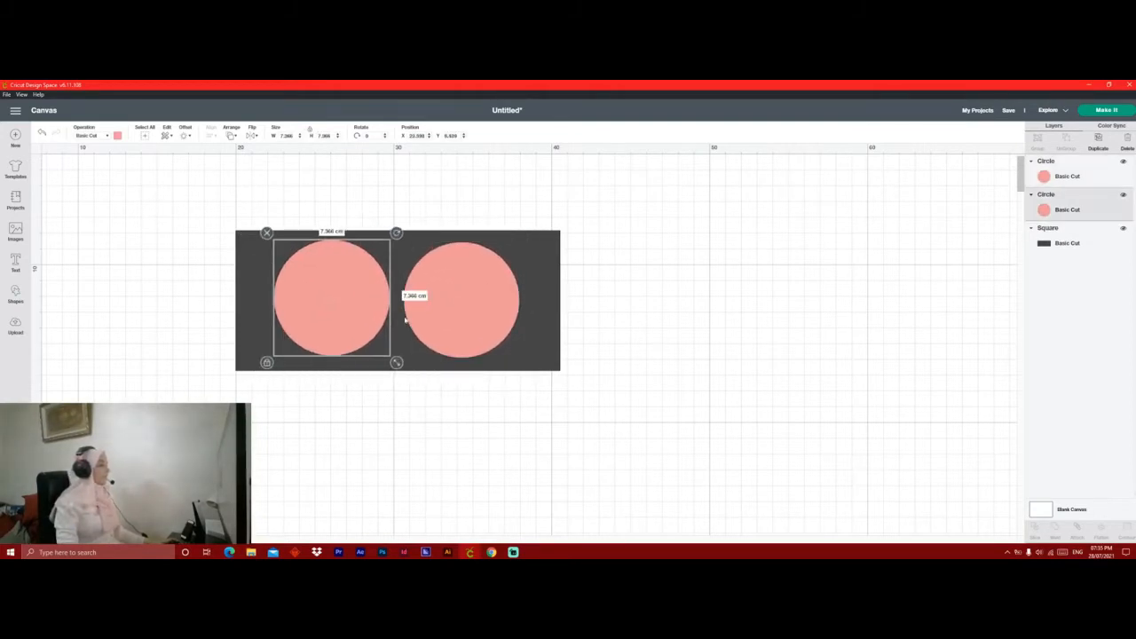
click(687, 207)
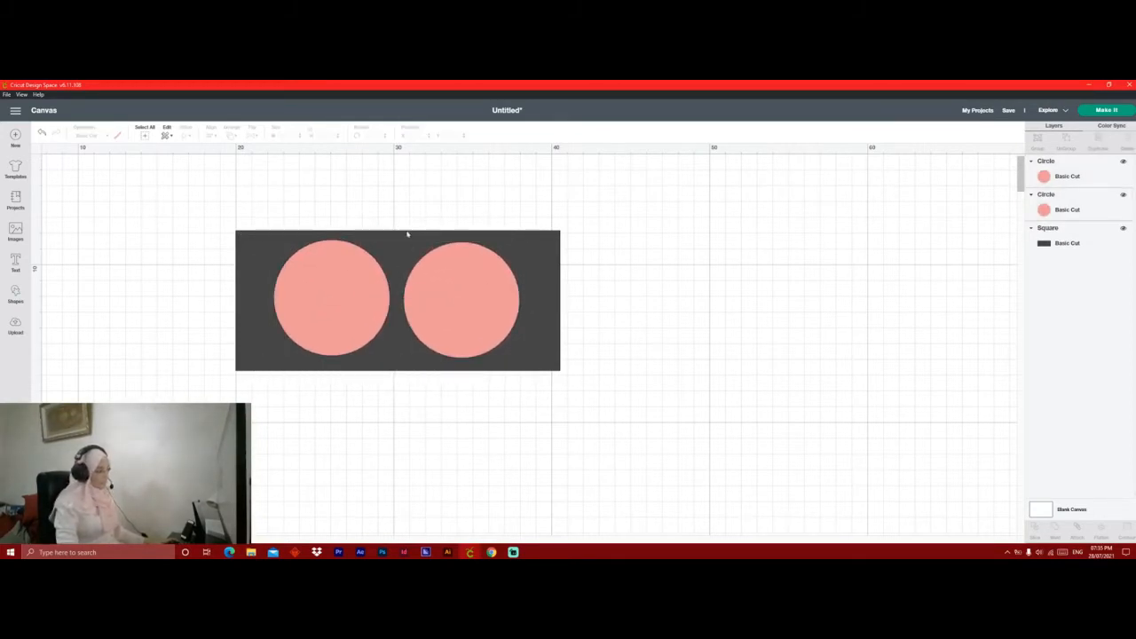
Slice the right-hand pink circle out of the dark rectangle, leaving the left-hand circle out of the selection.
drag(643, 205, 129, 410)
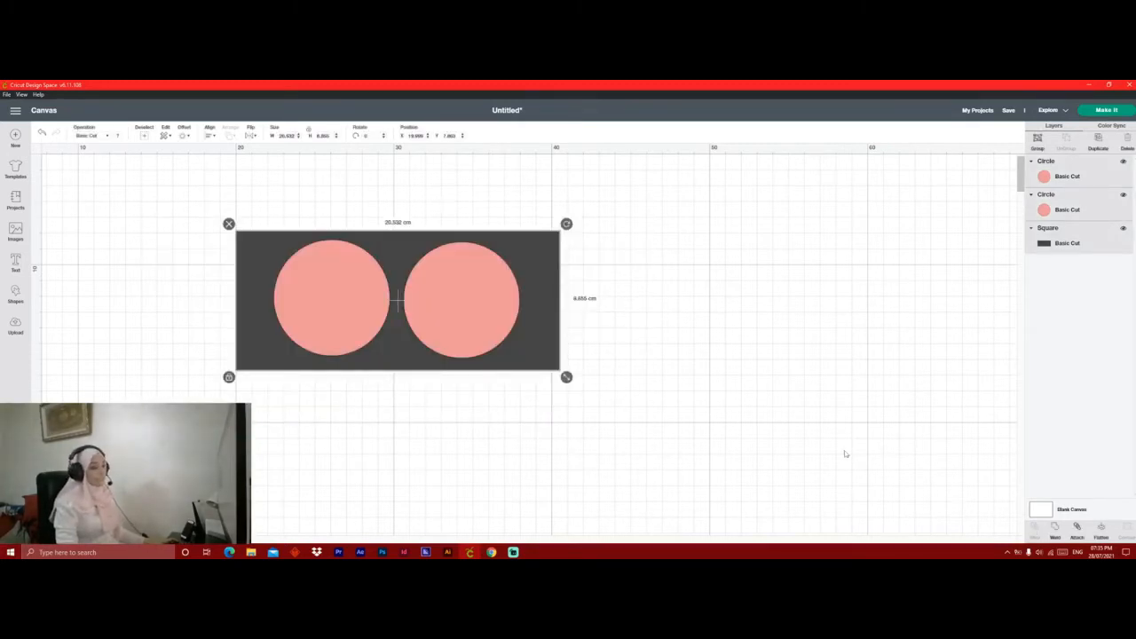
click(726, 263)
drag(646, 182, 398, 415)
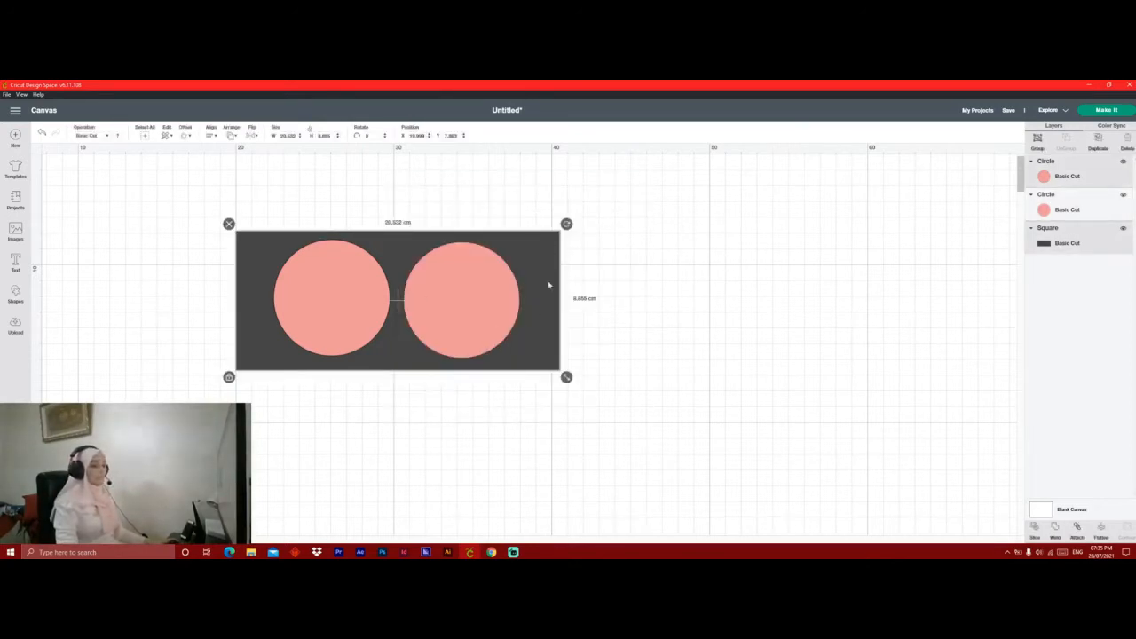
click(1036, 527)
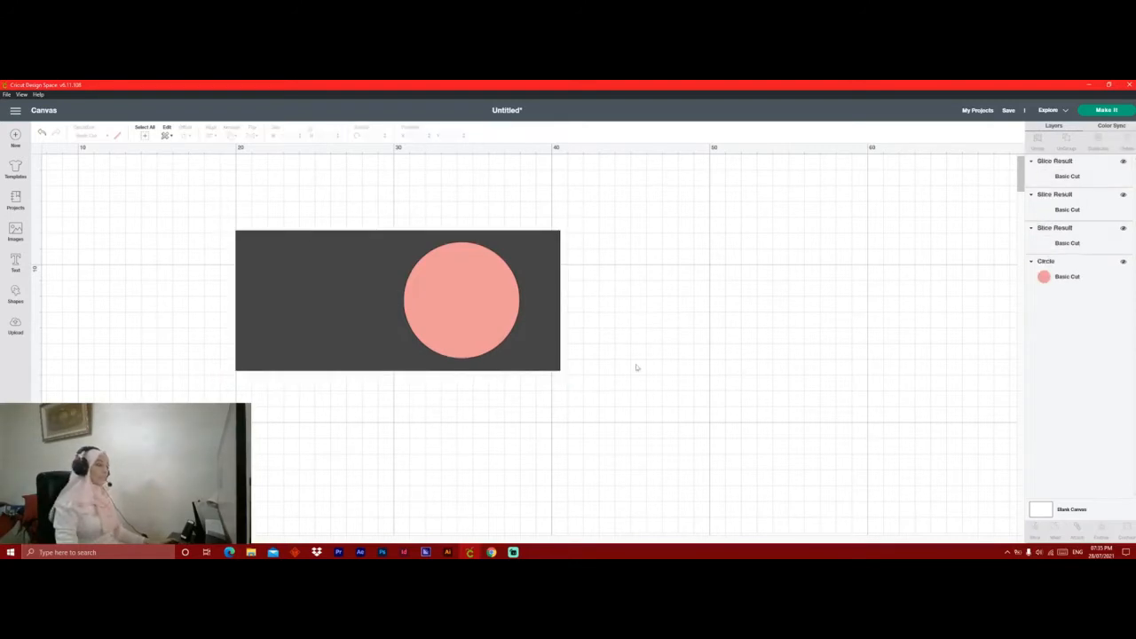
Slice the left-hand pink circle out of the already cut rectangle.
drag(163, 207, 400, 395)
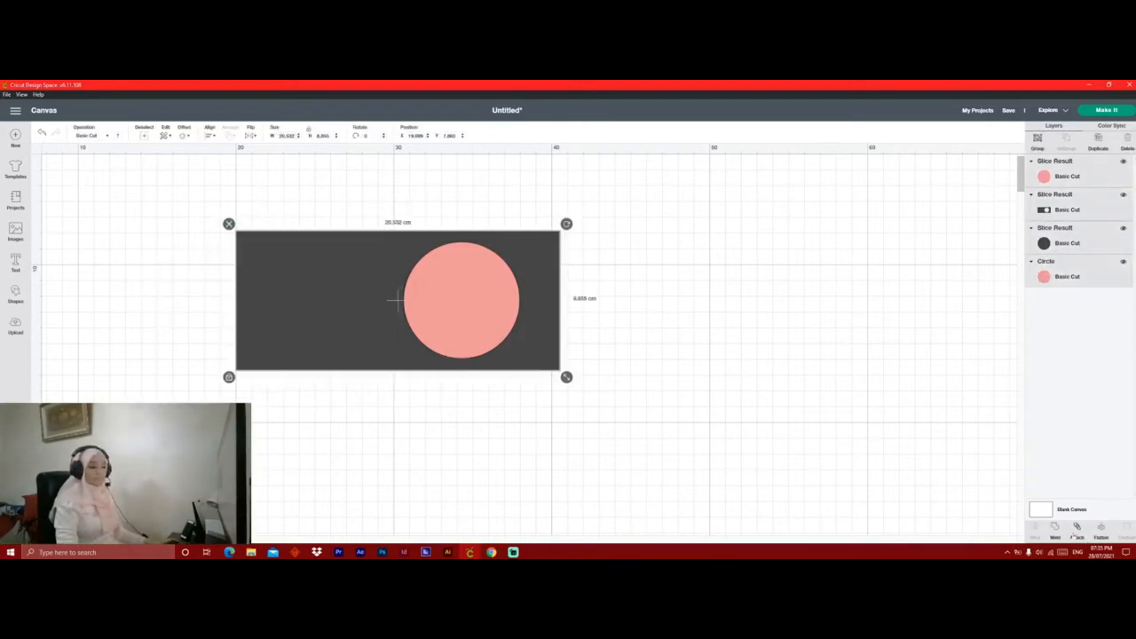
click(275, 388)
drag(175, 190, 398, 430)
click(1036, 528)
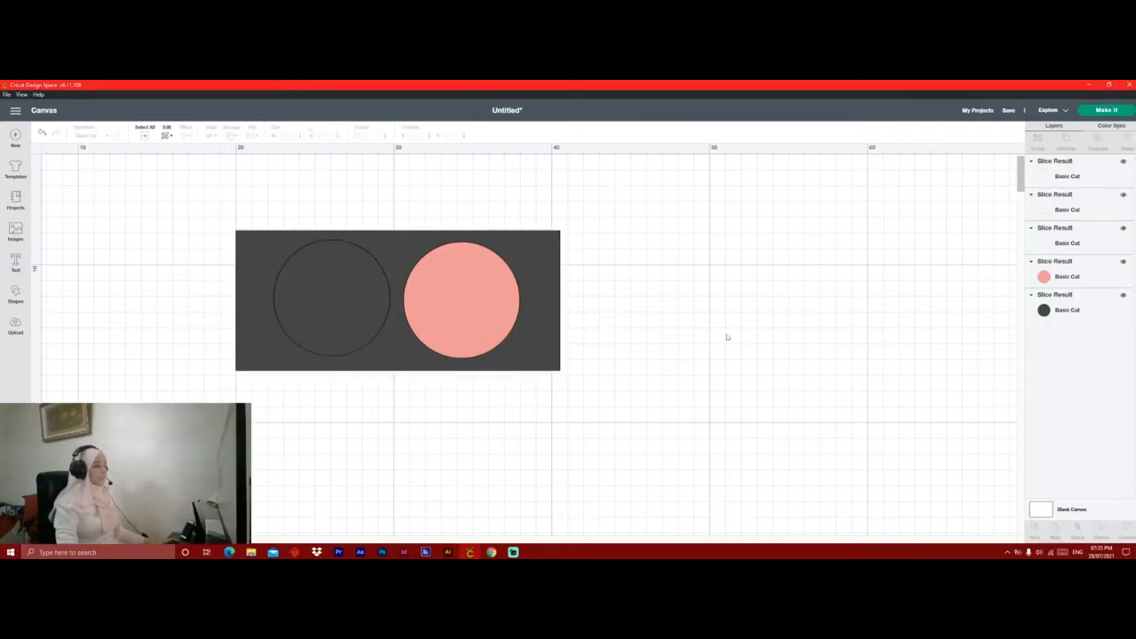
Move the cut rectangle below the circles and spread a pink and a dark circle away from the stacked pieces.
drag(396, 365, 402, 472)
drag(441, 300, 657, 292)
drag(322, 290, 300, 233)
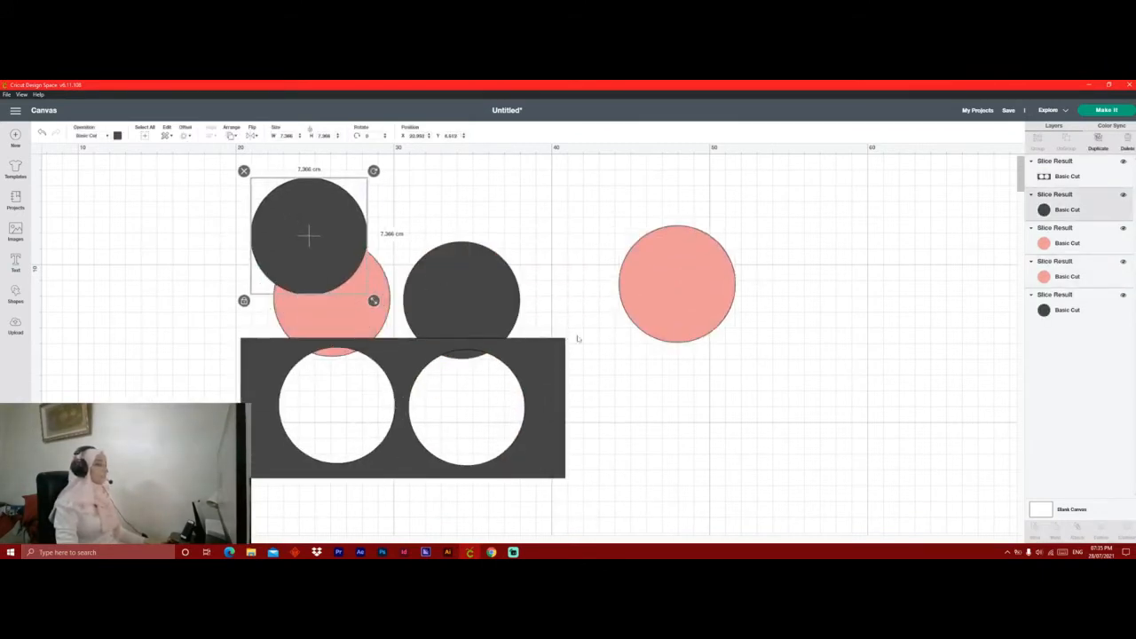
Undo the piece moves and both slices to restore the two pink circles on the uncut rectangle.
key(ctrl+z)
key(ctrl+z)
key(ctrl+z)
key(ctrl+z)
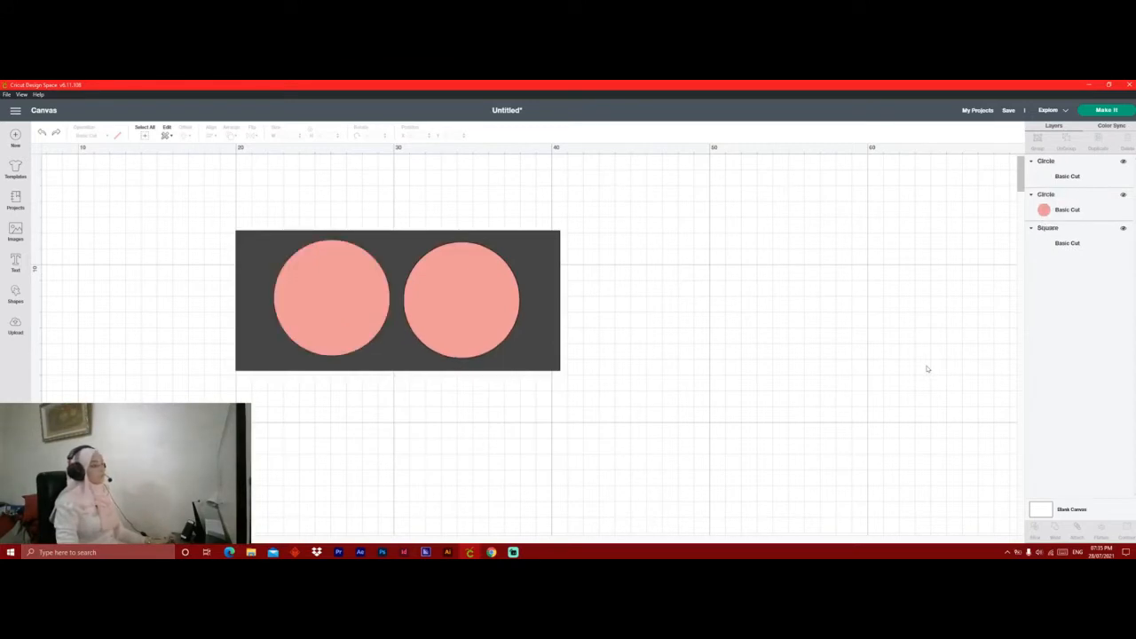
Weld the two pink circles into a single shape.
click(1084, 167)
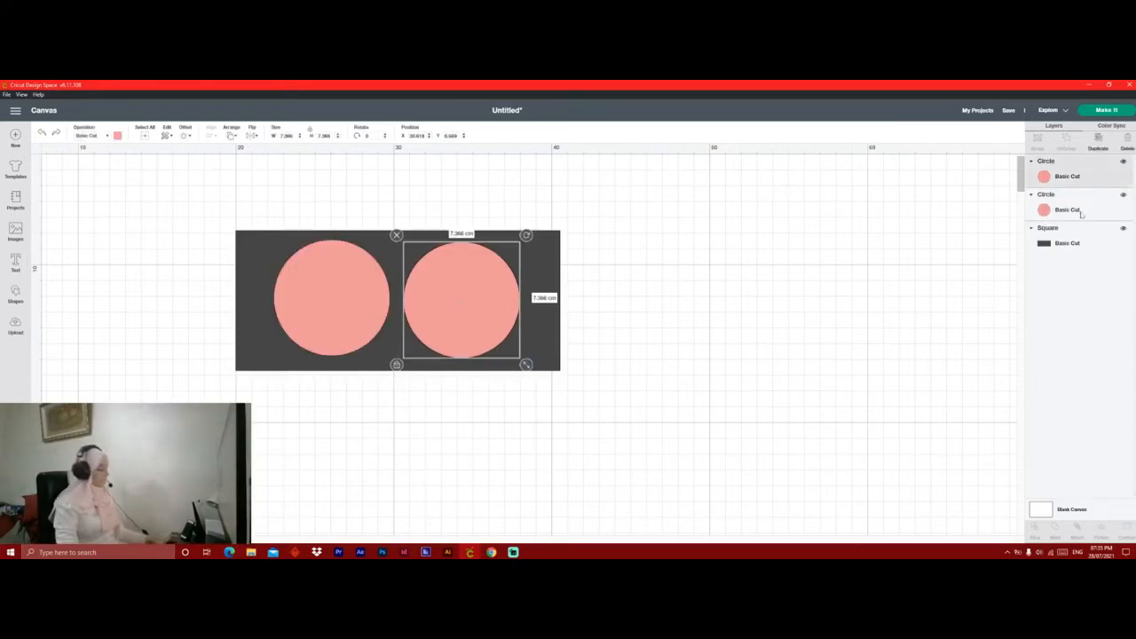
shift+click(1081, 212)
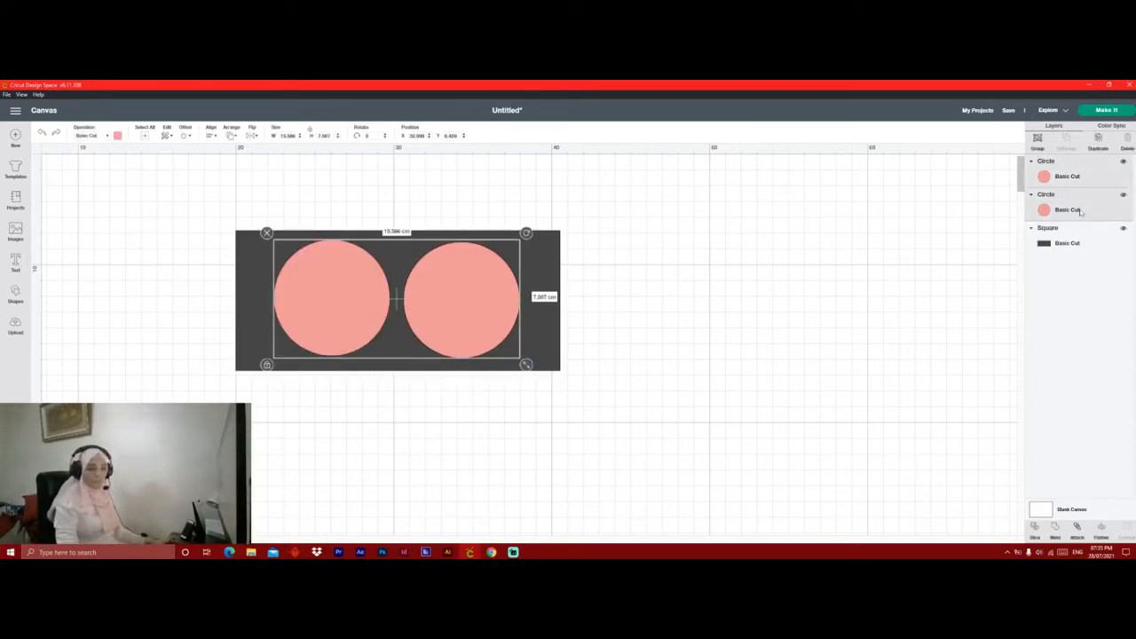
click(1055, 531)
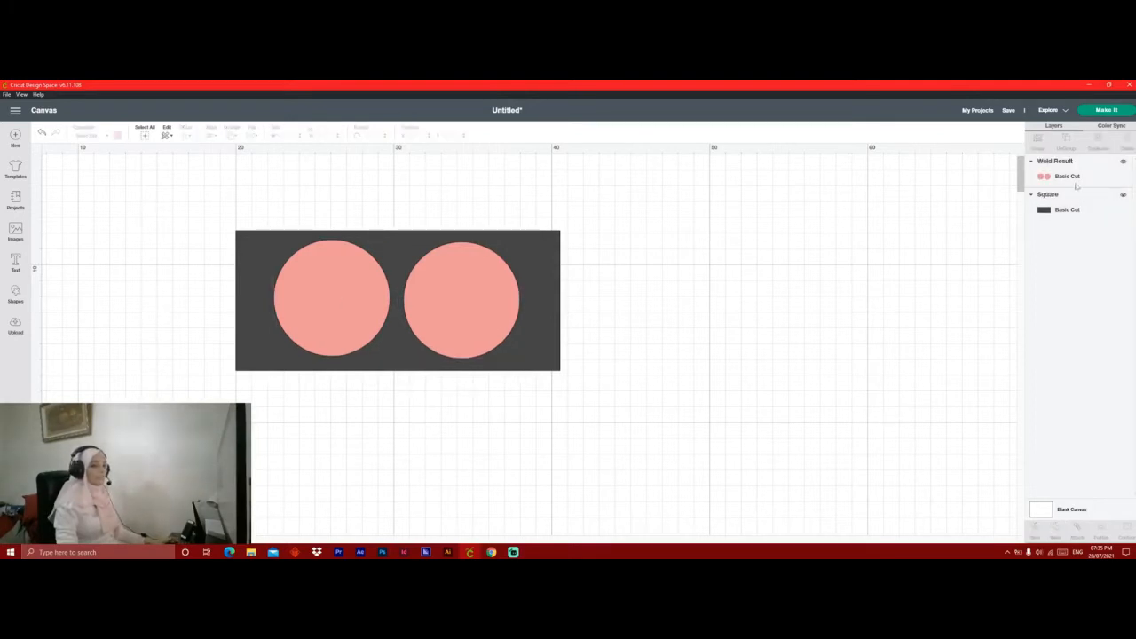
Slice the welded circles out of the dark rectangle and move the three resulting pieces apart.
drag(672, 212, 162, 400)
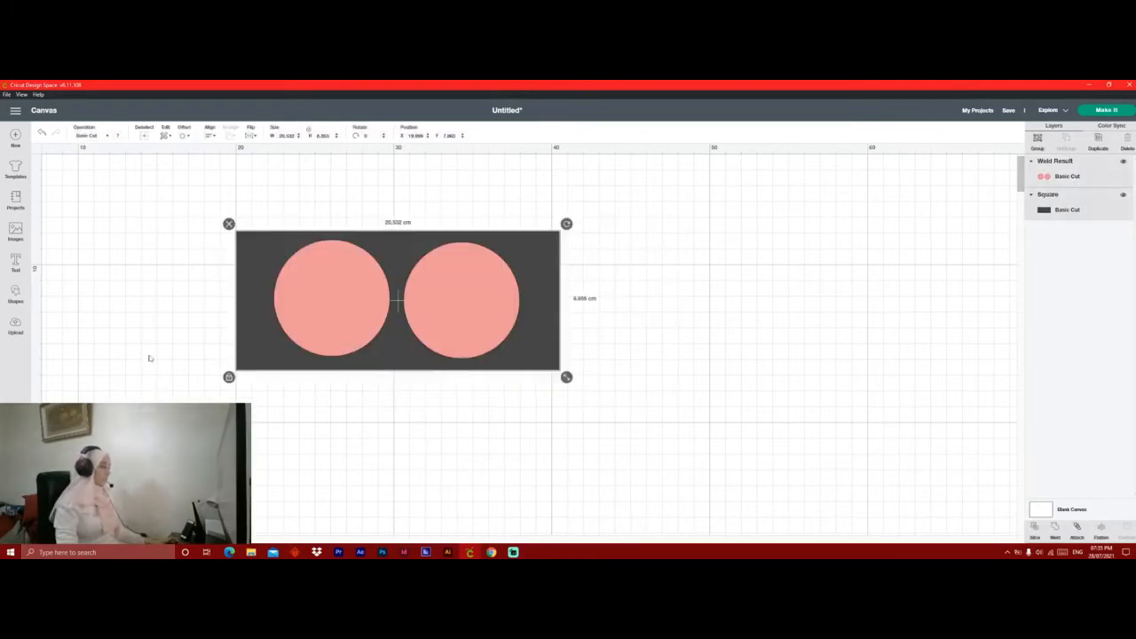
click(1034, 530)
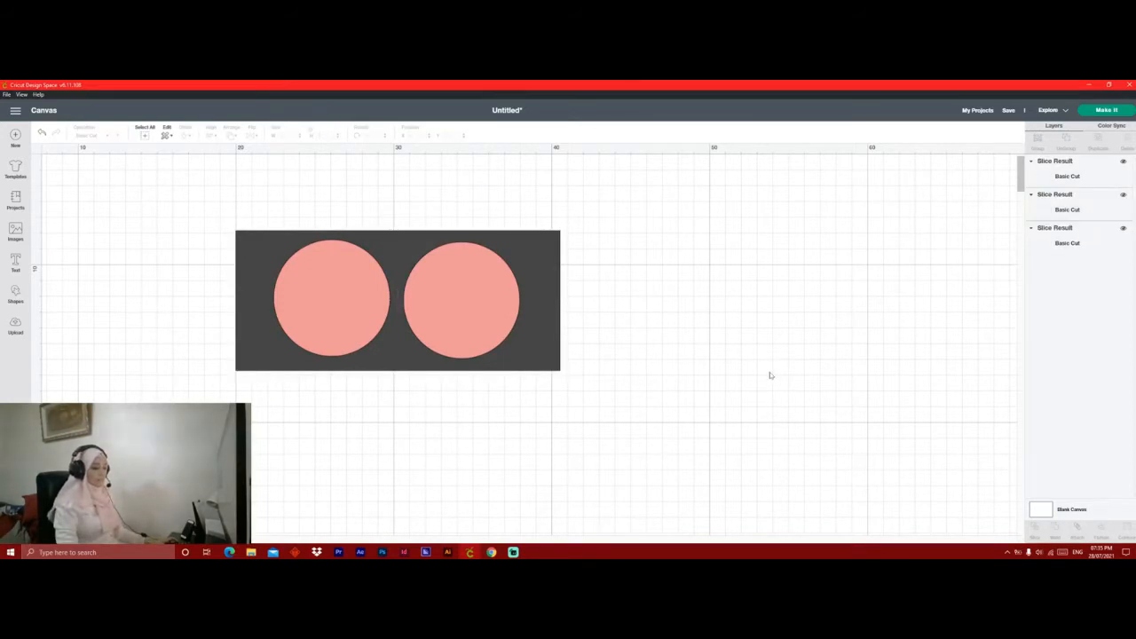
drag(536, 357, 683, 350)
drag(497, 302, 489, 431)
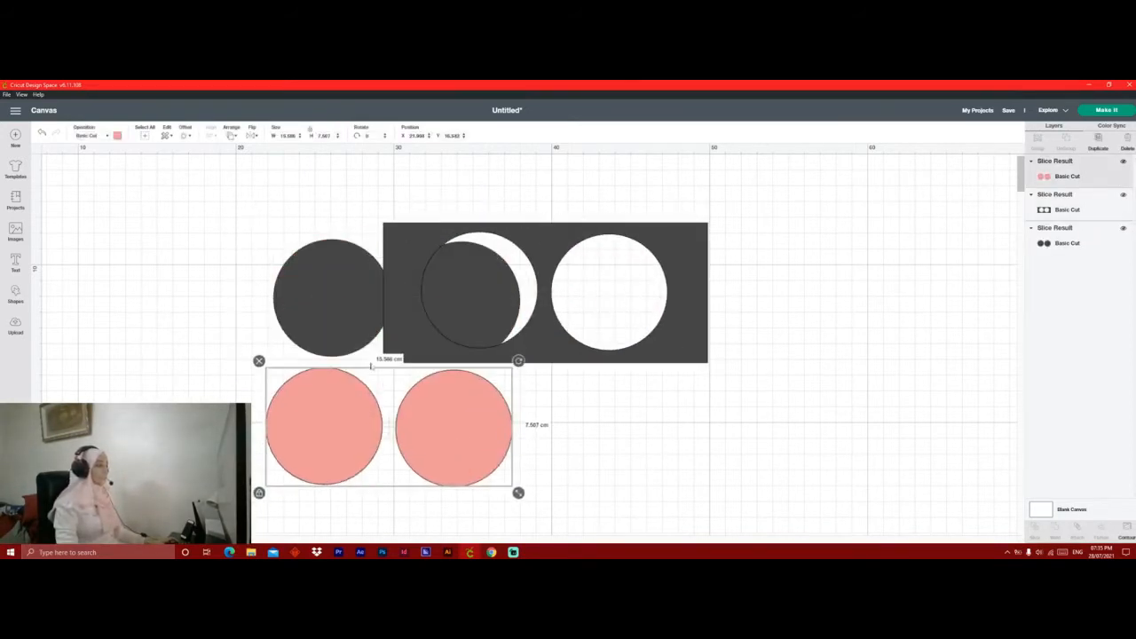
drag(352, 312, 200, 300)
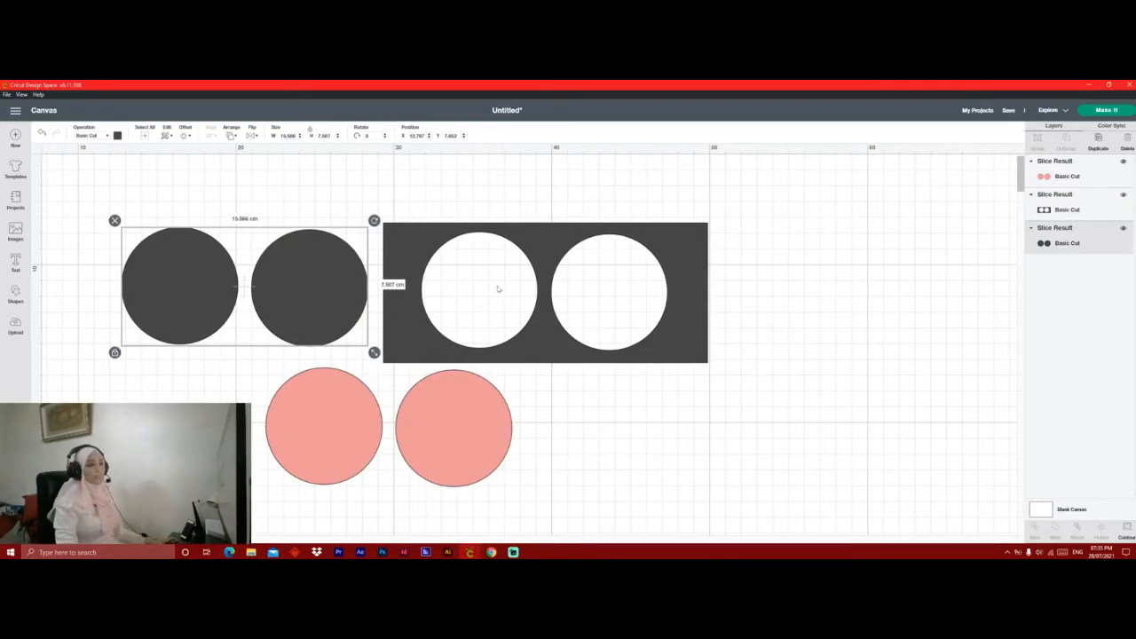
Arrange the dark circle pair to the right of the cut rectangle and the pink pair directly below the rectangle.
drag(260, 315, 653, 450)
drag(523, 358, 335, 317)
drag(596, 452, 600, 292)
drag(497, 395, 473, 367)
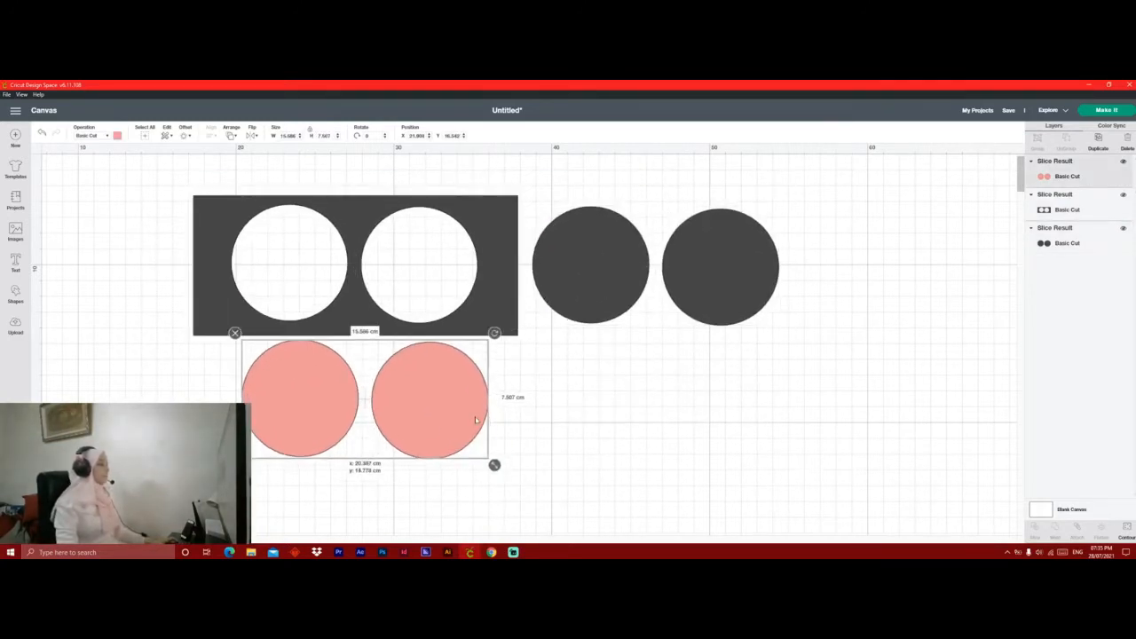
click(659, 388)
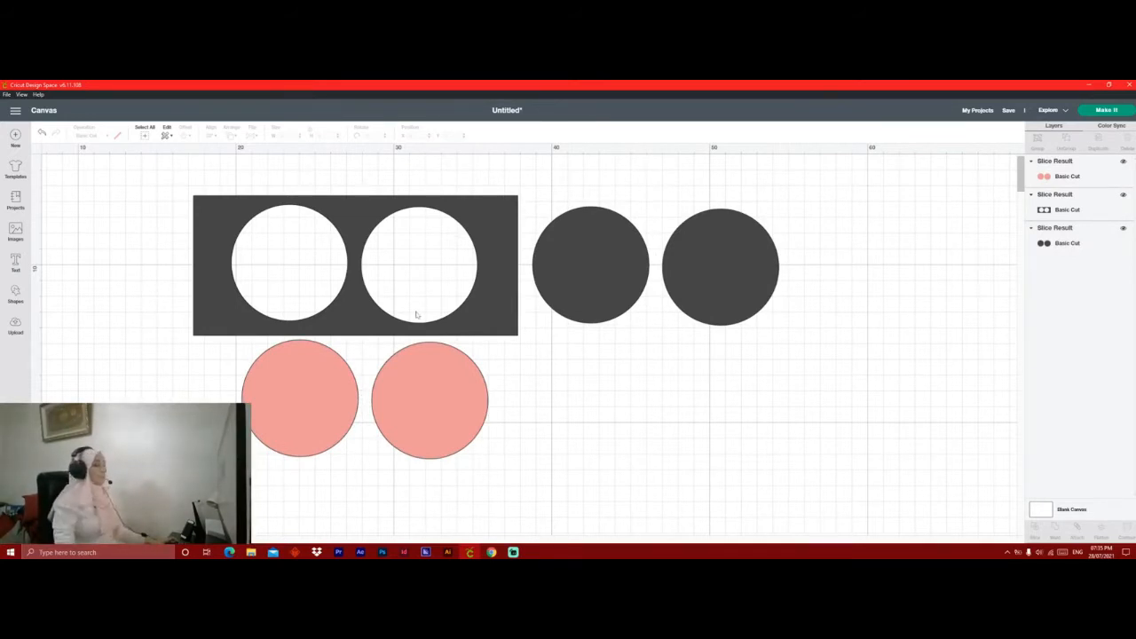
Recolor all three slice pieces with the dark grey material color.
drag(879, 175, 229, 474)
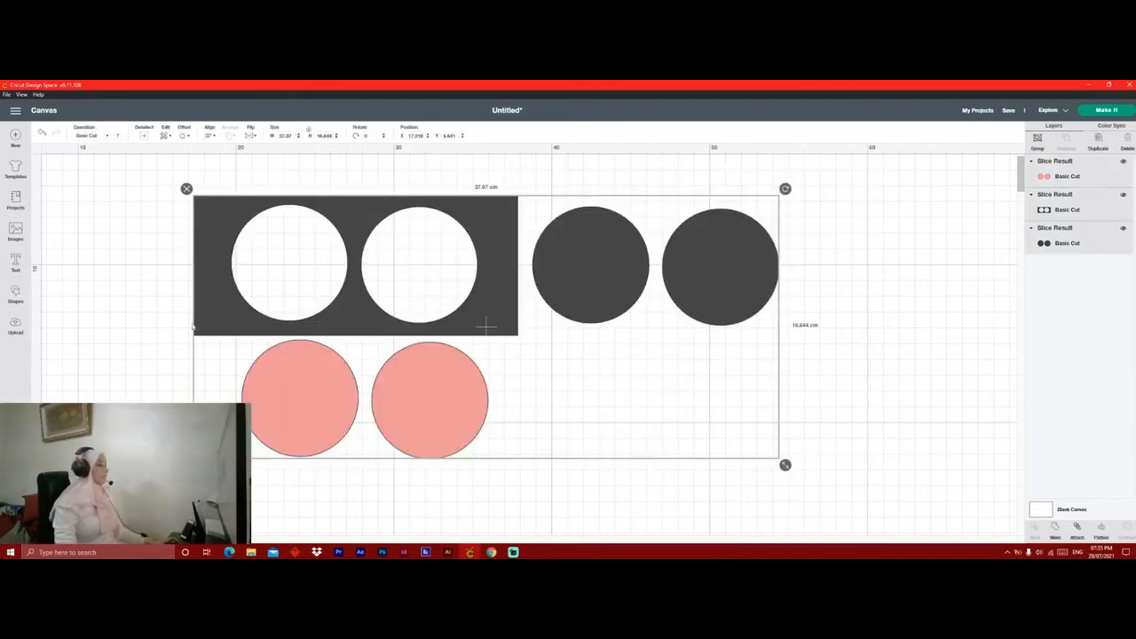
click(117, 138)
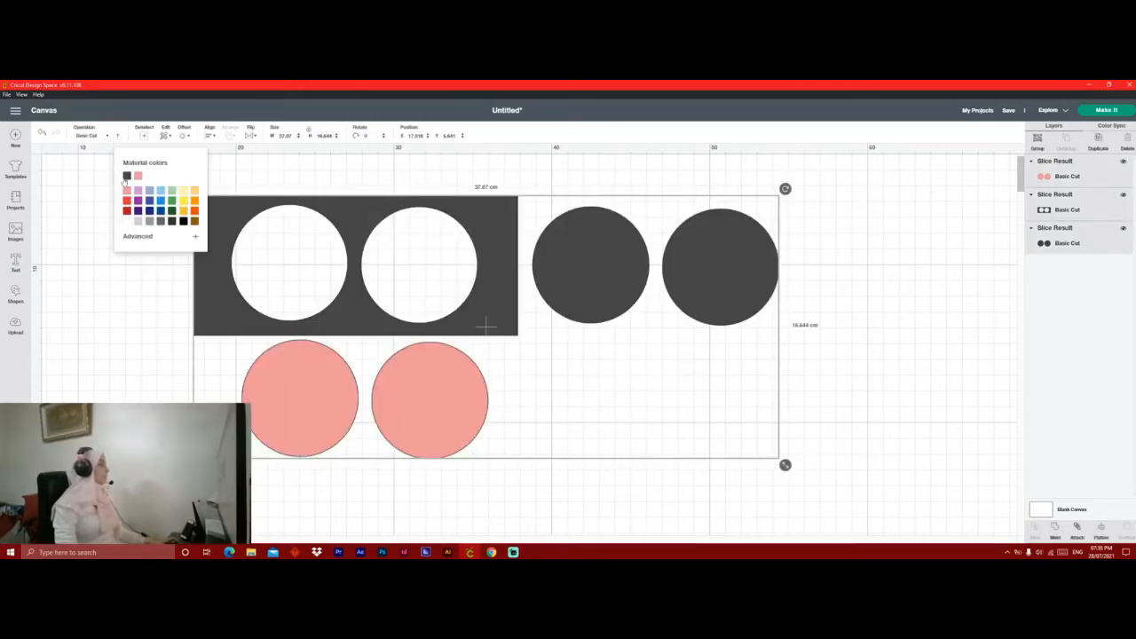
click(127, 176)
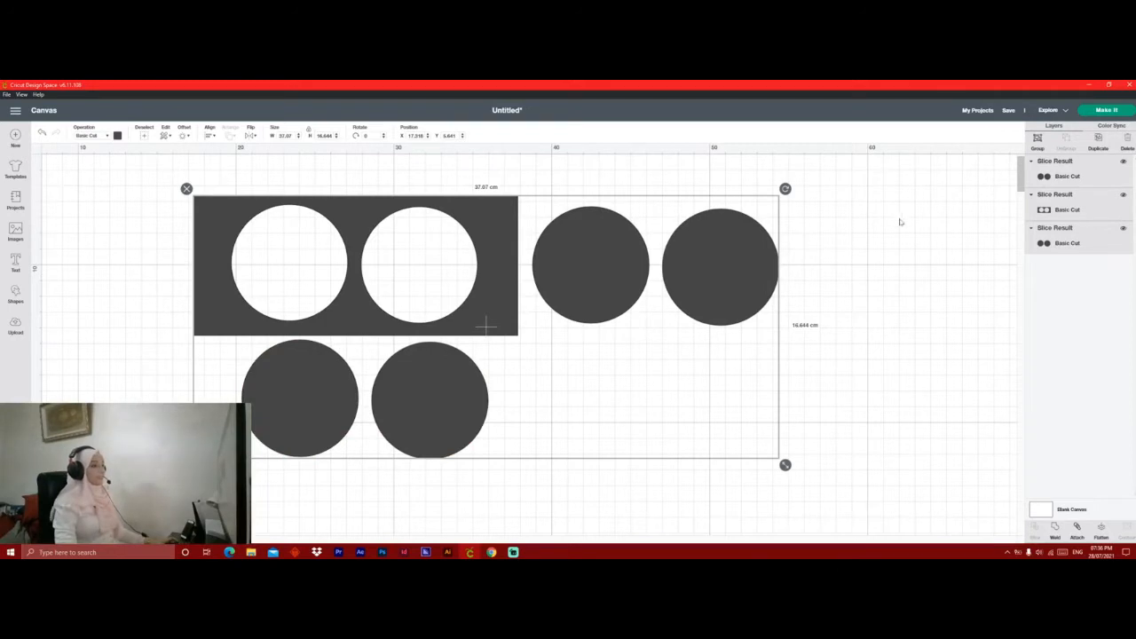
Group the three pieces, scale the group down to about 19.16 cm by 8.6 cm, and reposition it near the canvas center.
click(1037, 140)
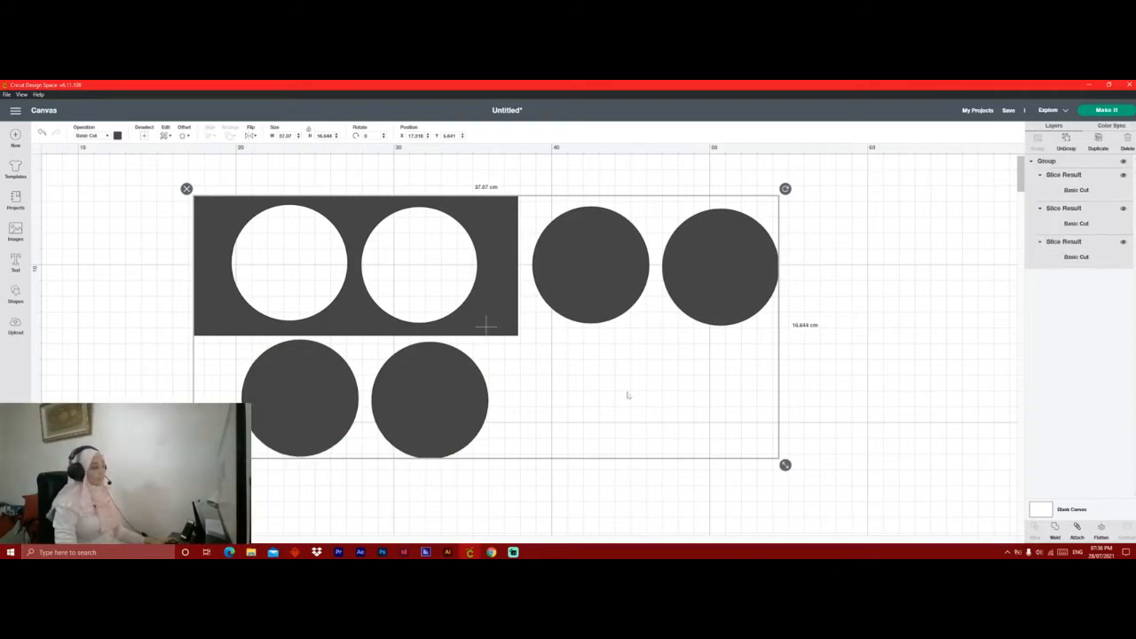
drag(432, 300, 469, 326)
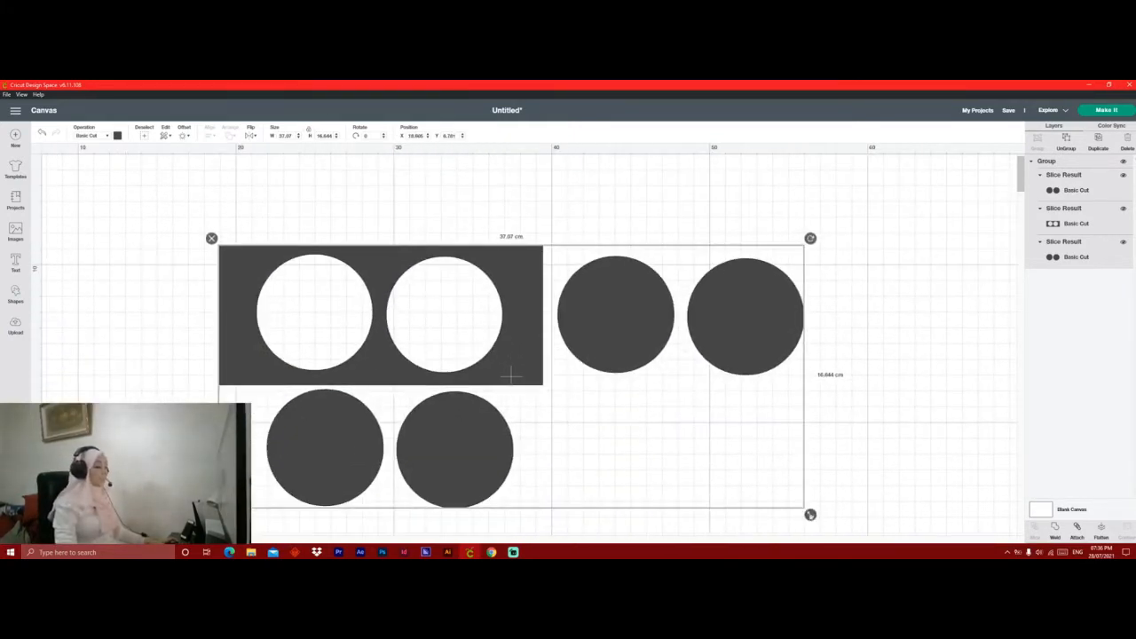
drag(810, 516, 528, 388)
drag(339, 314, 505, 284)
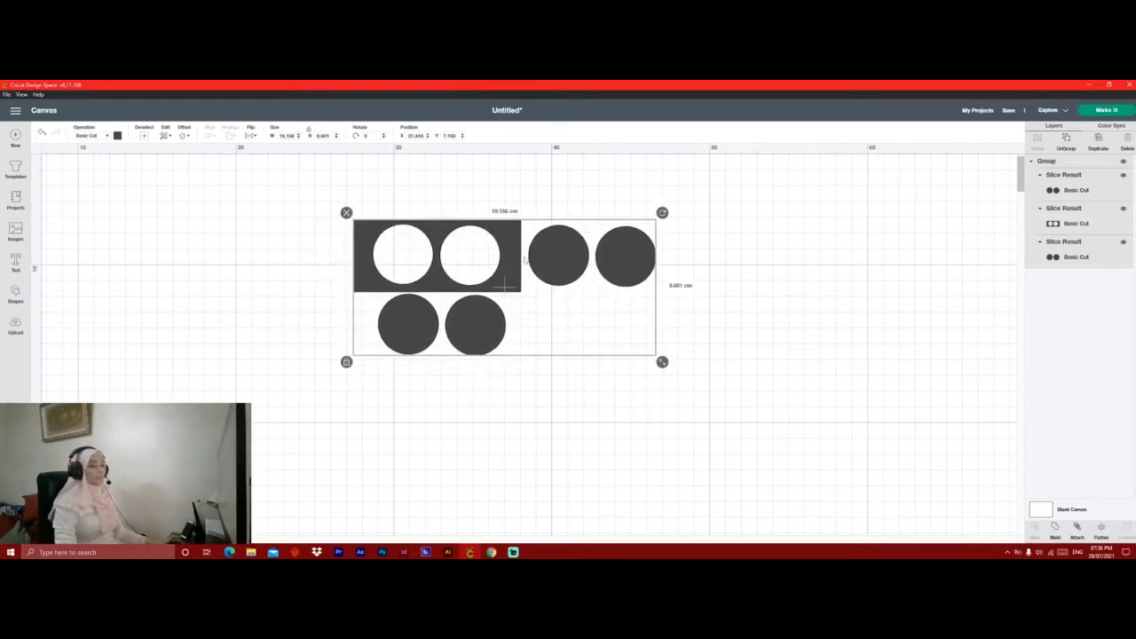
Preview how the grouped pieces are laid out on the cutting mat, and return to the canvas.
click(1101, 112)
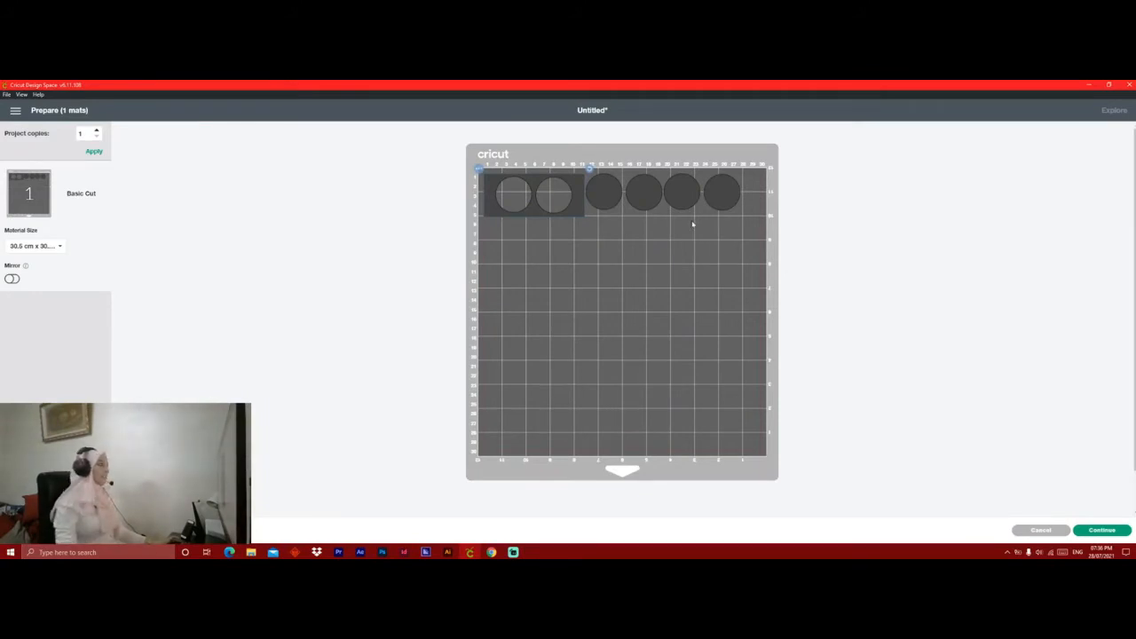
click(15, 110)
click(18, 168)
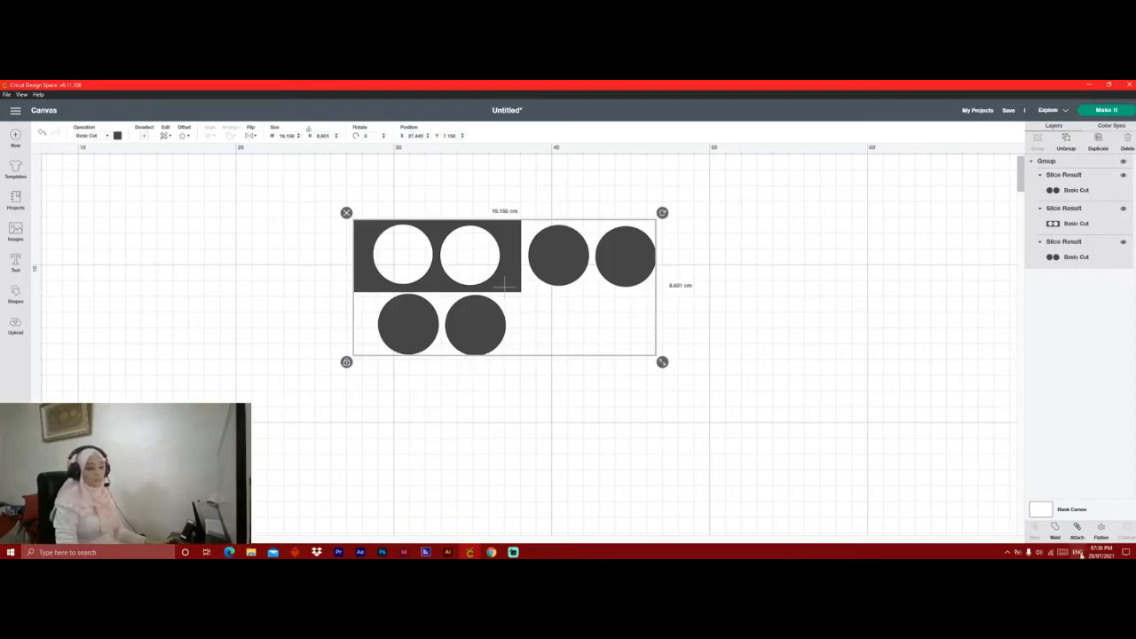
Ungroup the pieces, attach all three together instead, and shift the attached design slightly.
click(1066, 139)
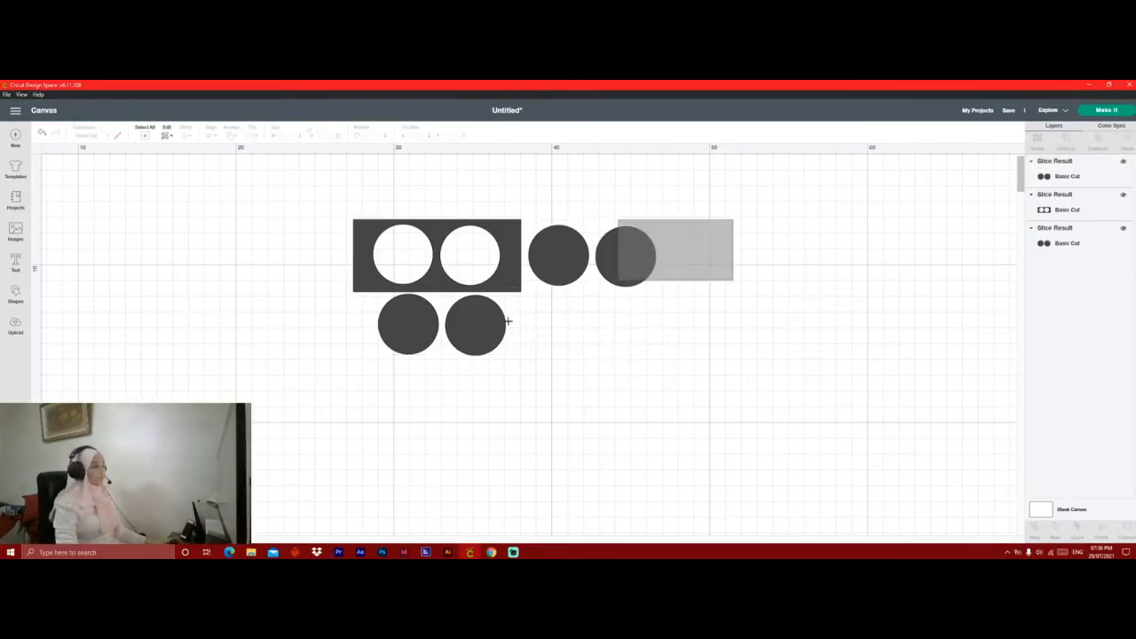
click(1076, 530)
drag(419, 309, 414, 320)
Preview the attached design on the cutting mat, return to the canvas, and reopen the mat preview.
click(1116, 114)
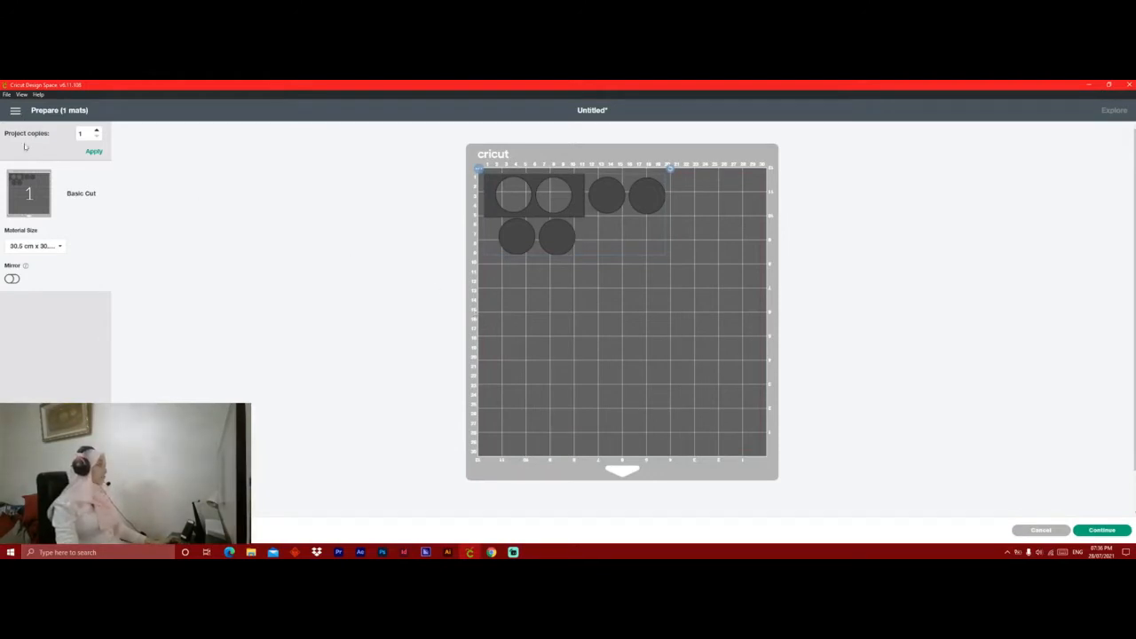
click(15, 110)
click(34, 171)
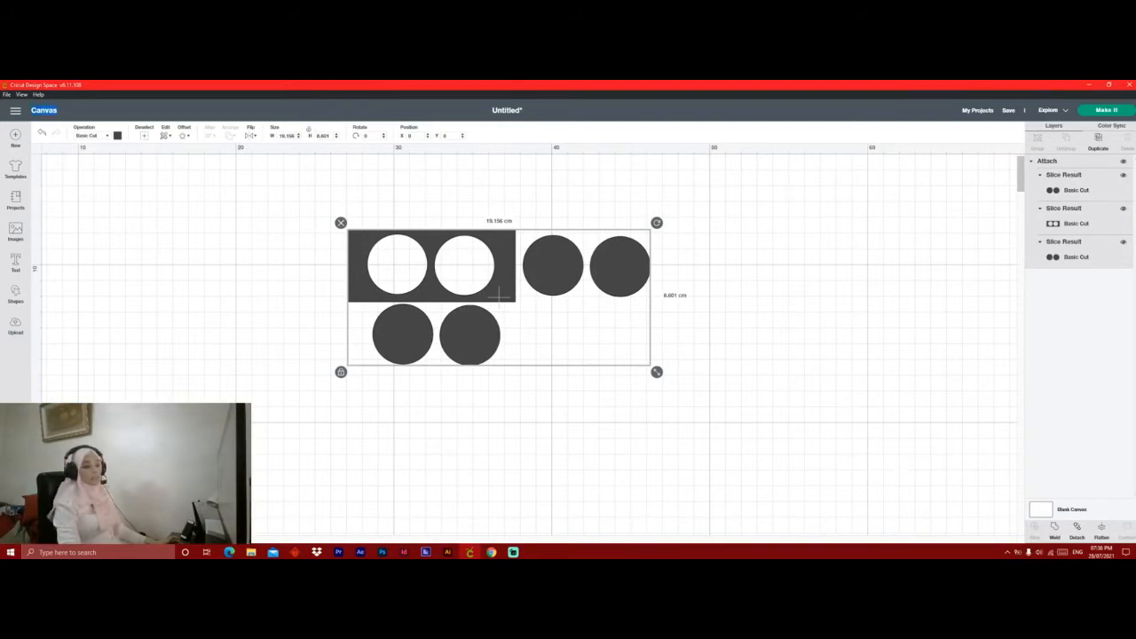
click(1103, 110)
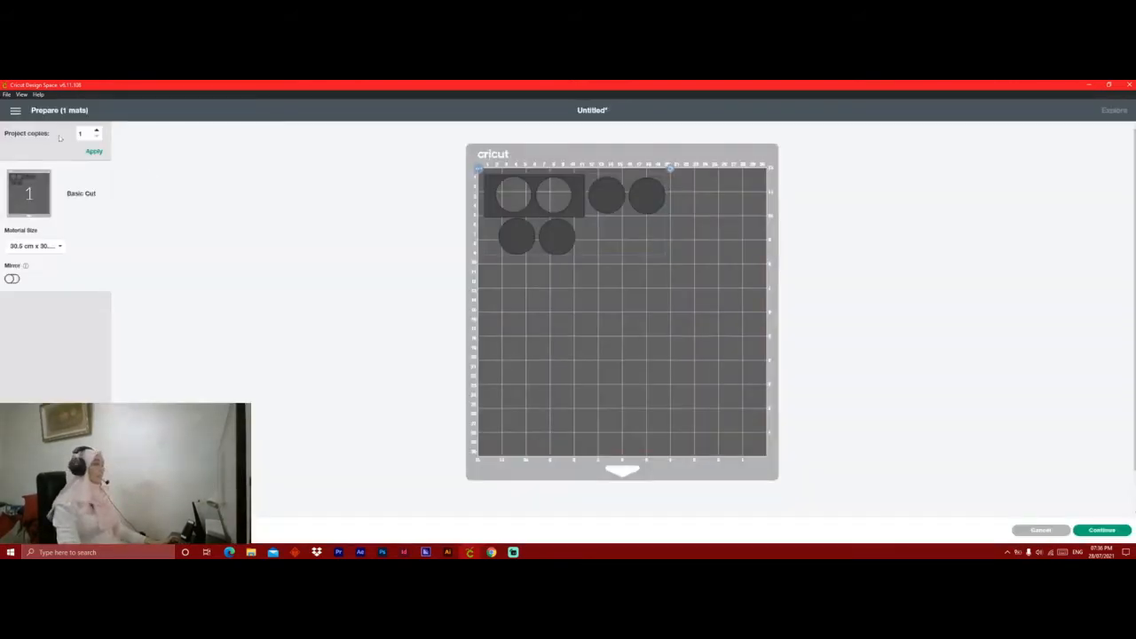
Leave the mat preview for the canvas and delete the attached rectangle-and-circles design.
click(15, 111)
click(20, 166)
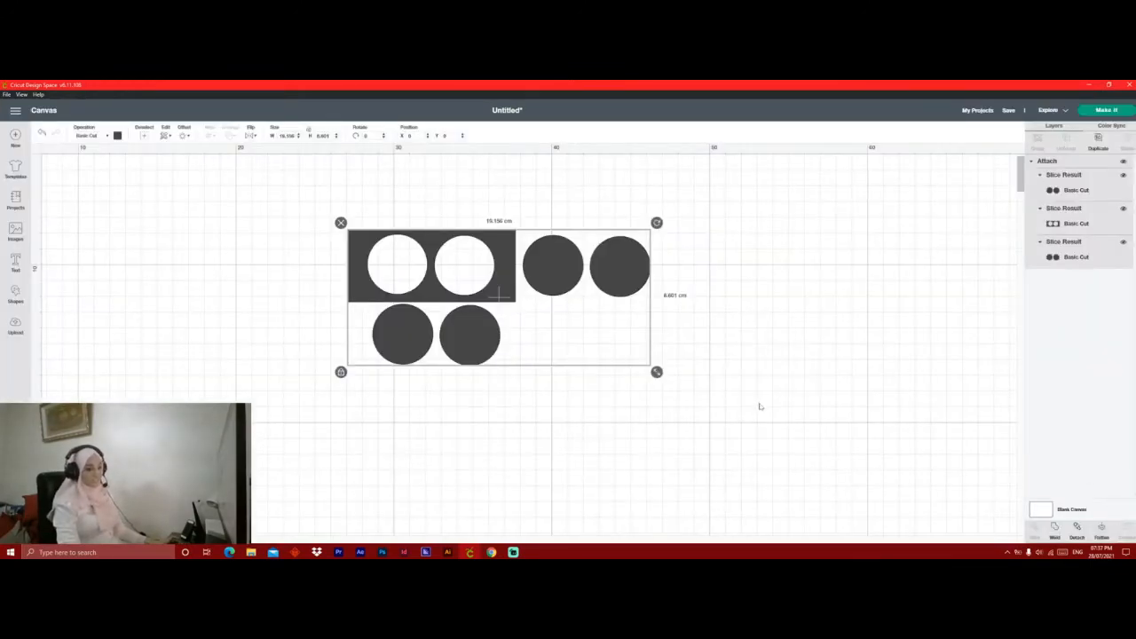
key(Delete)
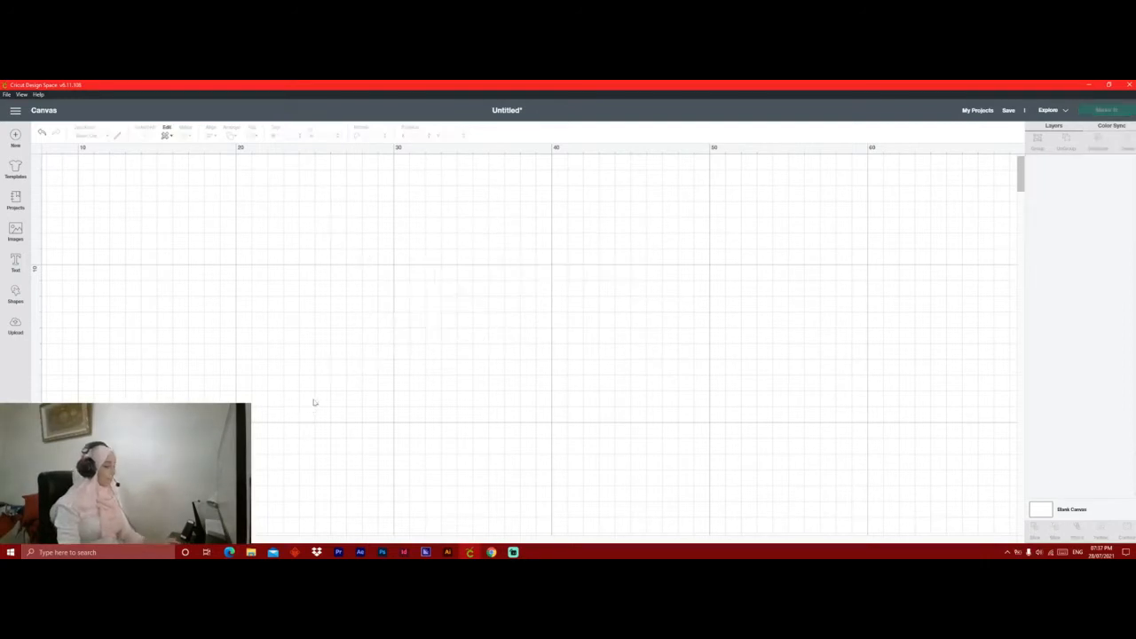
Insert a square, set its width to 10 cm, and move it near the middle of the canvas.
click(24, 297)
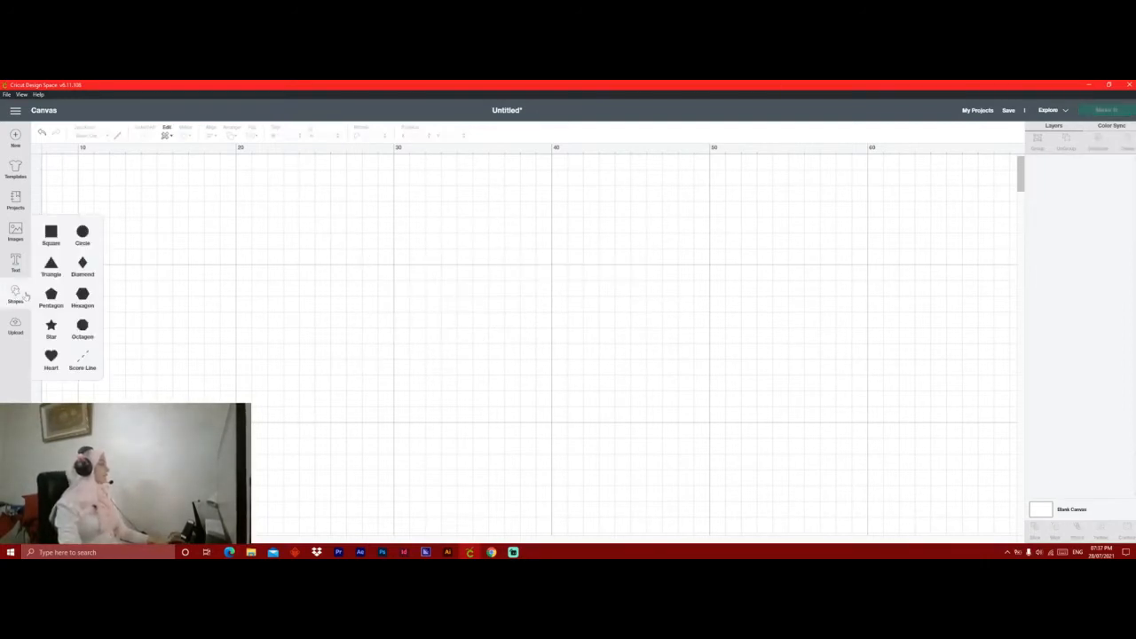
click(51, 234)
drag(124, 236, 312, 334)
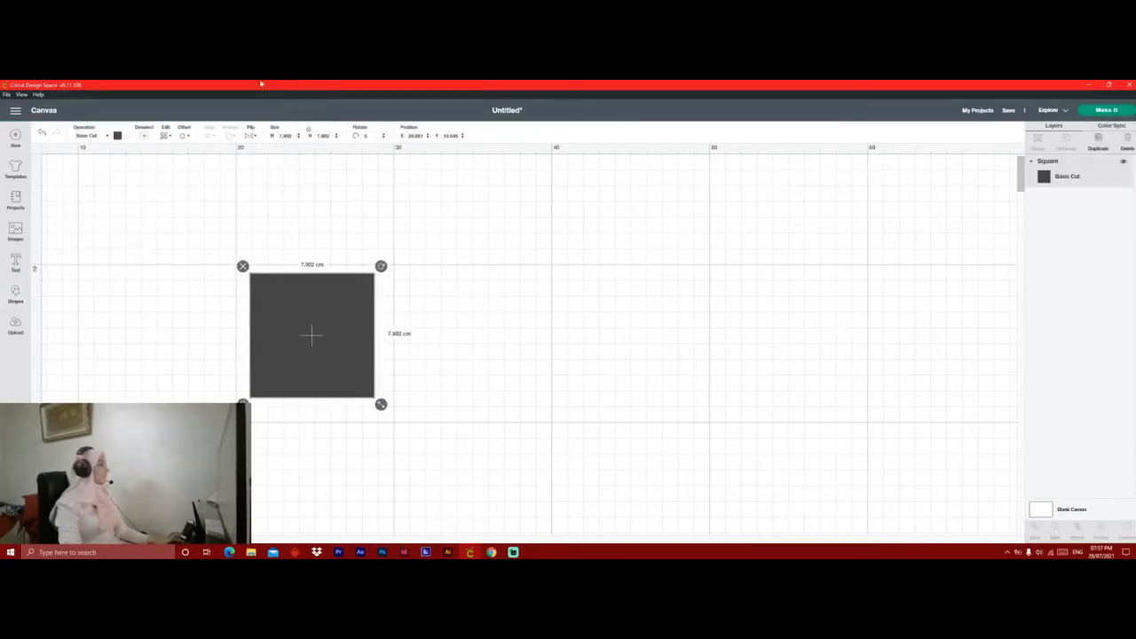
double_click(284, 135)
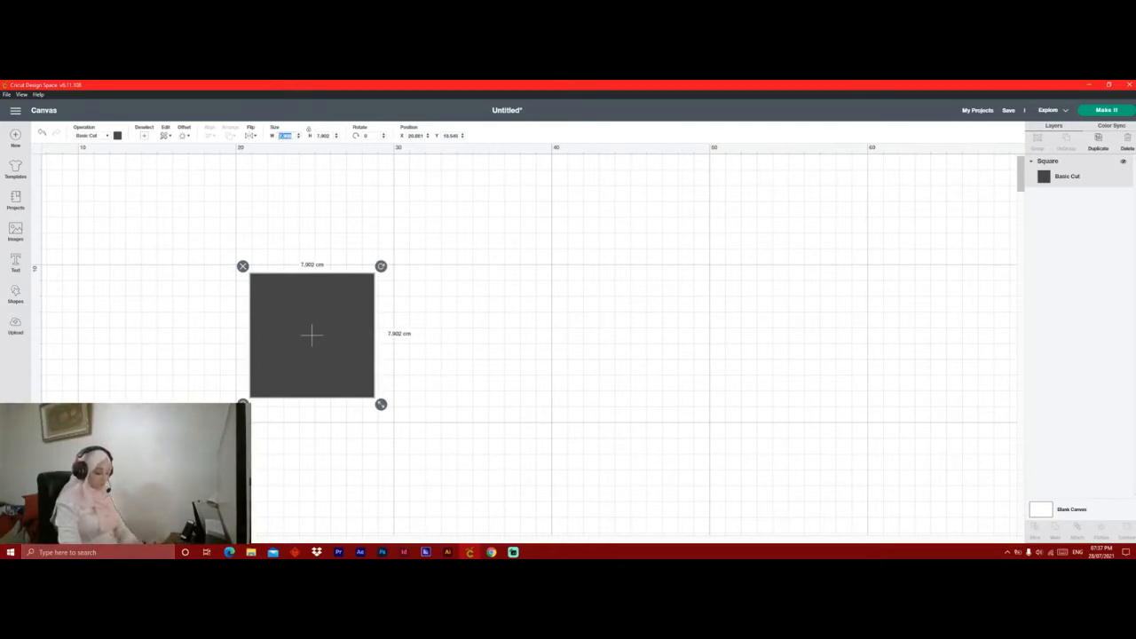
text(10)
key(Return)
drag(357, 343, 497, 324)
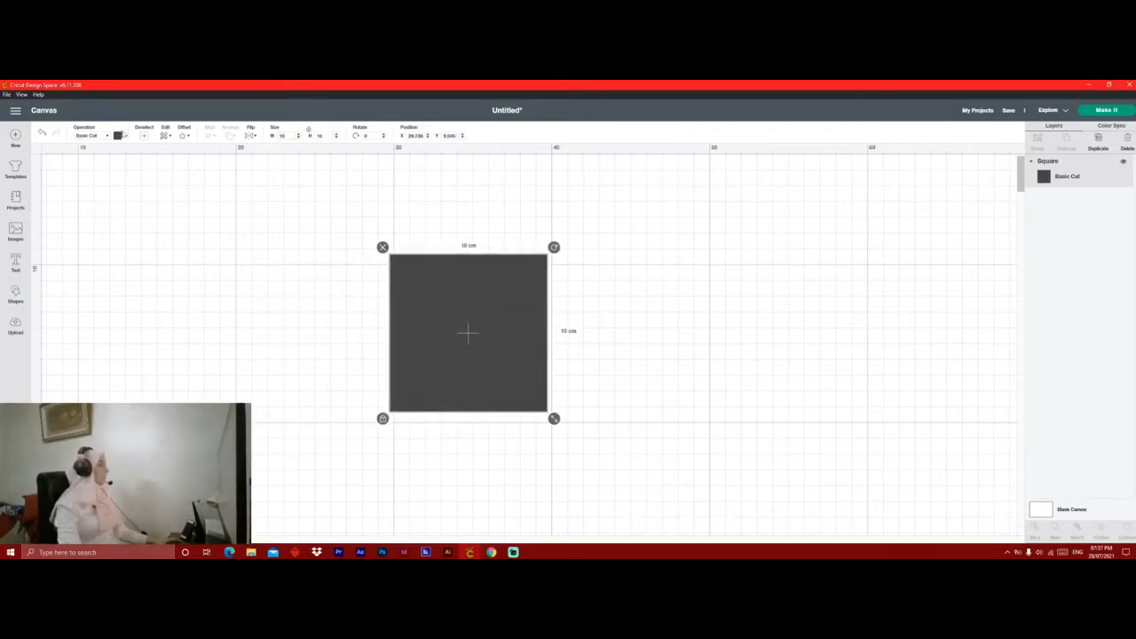
Change the square's material color to a custom light pink and deselect it.
click(117, 135)
click(127, 189)
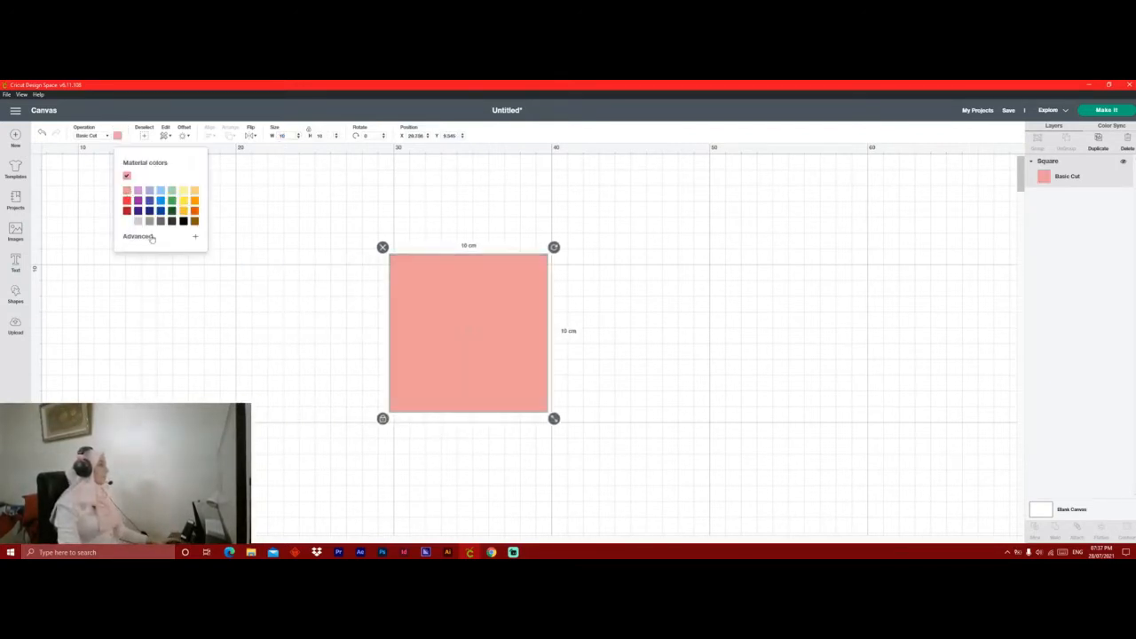
click(151, 238)
click(131, 243)
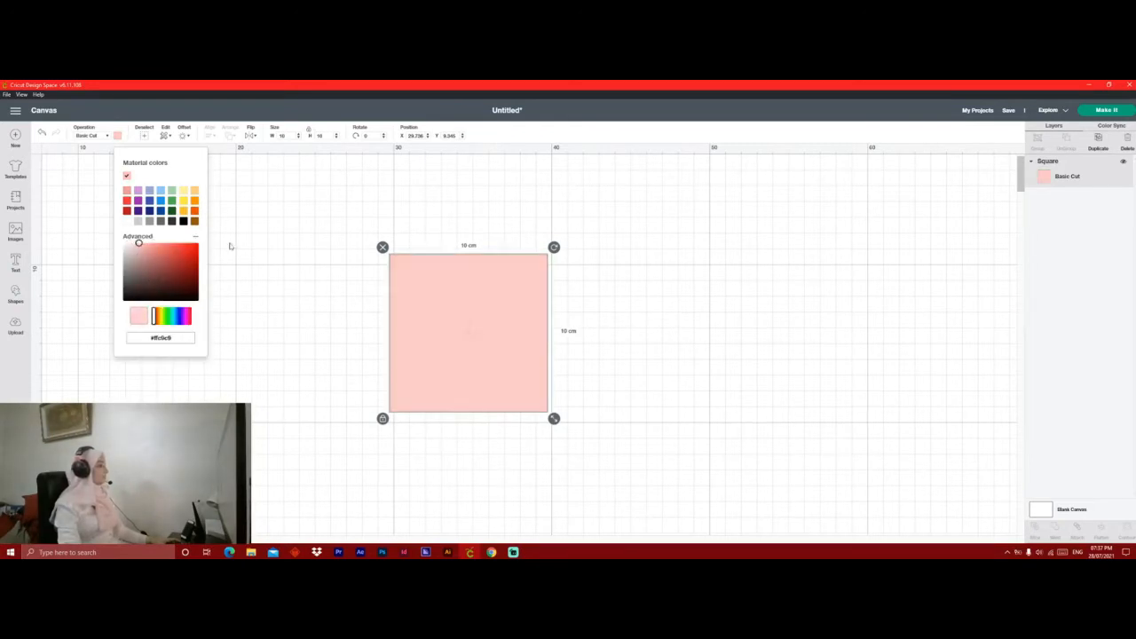
click(246, 269)
Add a score line beside the square, set its height to 10 cm, and rotate it 90 degrees to horizontal.
click(15, 294)
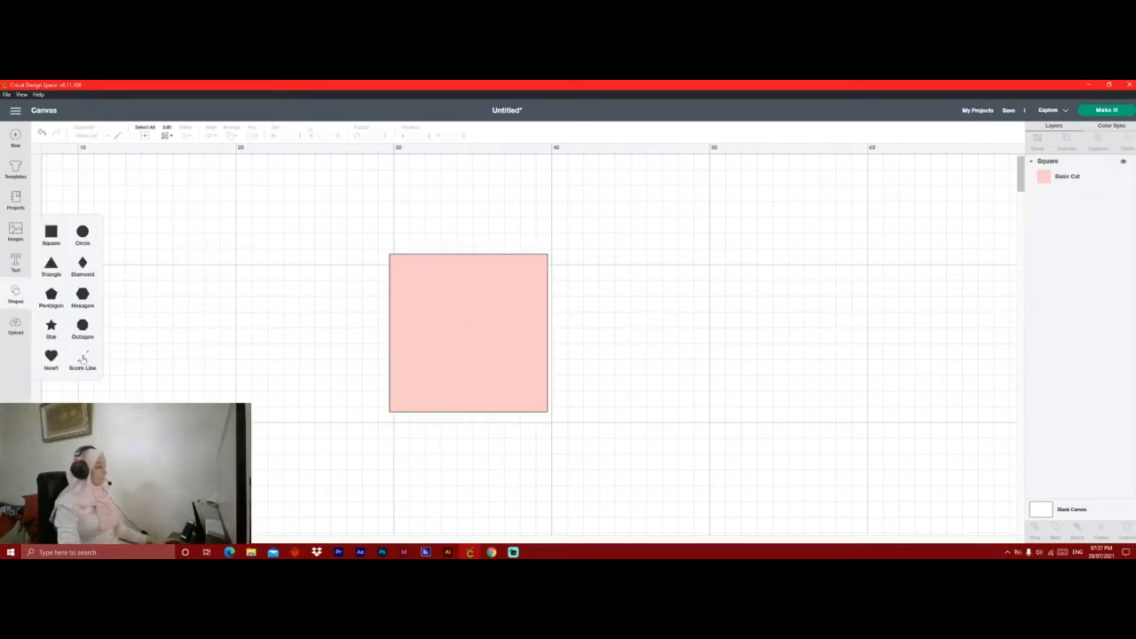
click(83, 359)
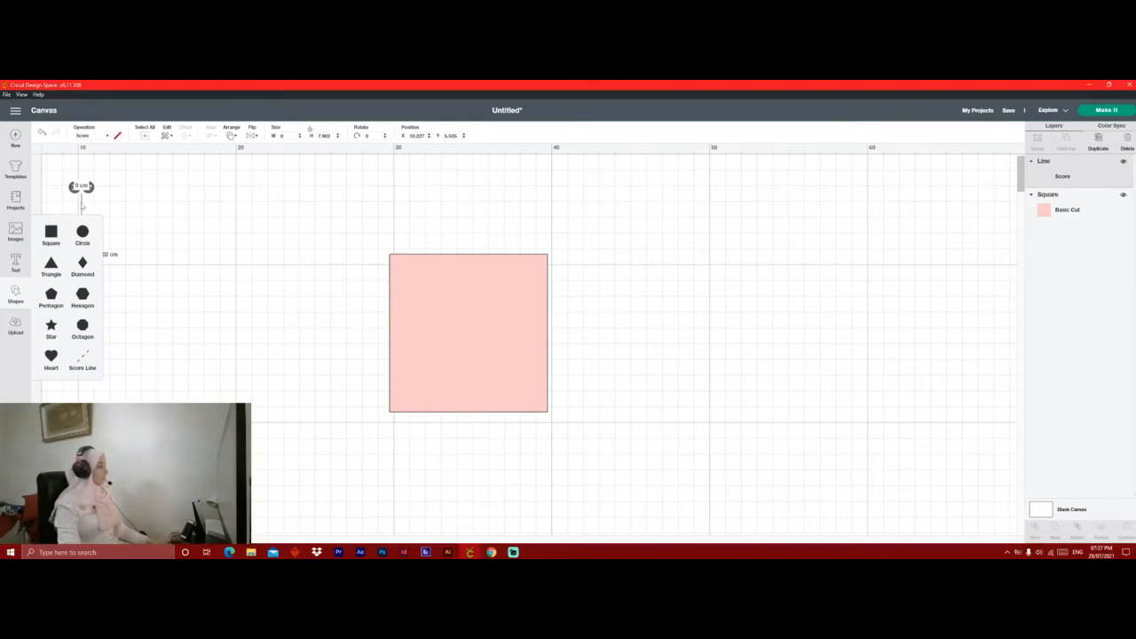
drag(83, 206, 328, 281)
click(324, 134)
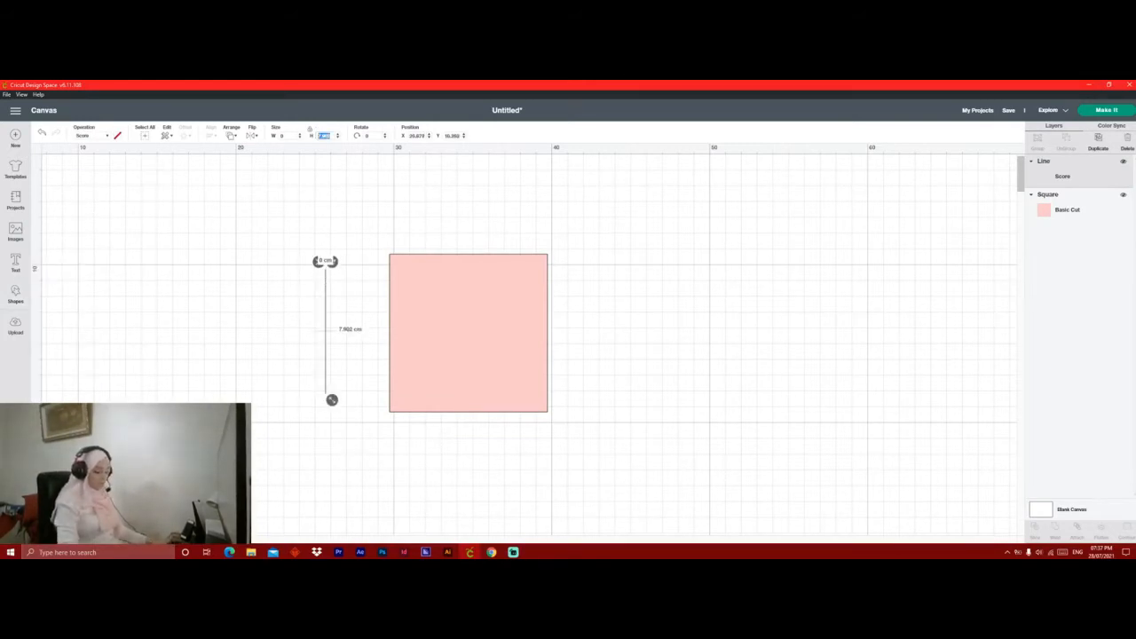
text(10)
key(Return)
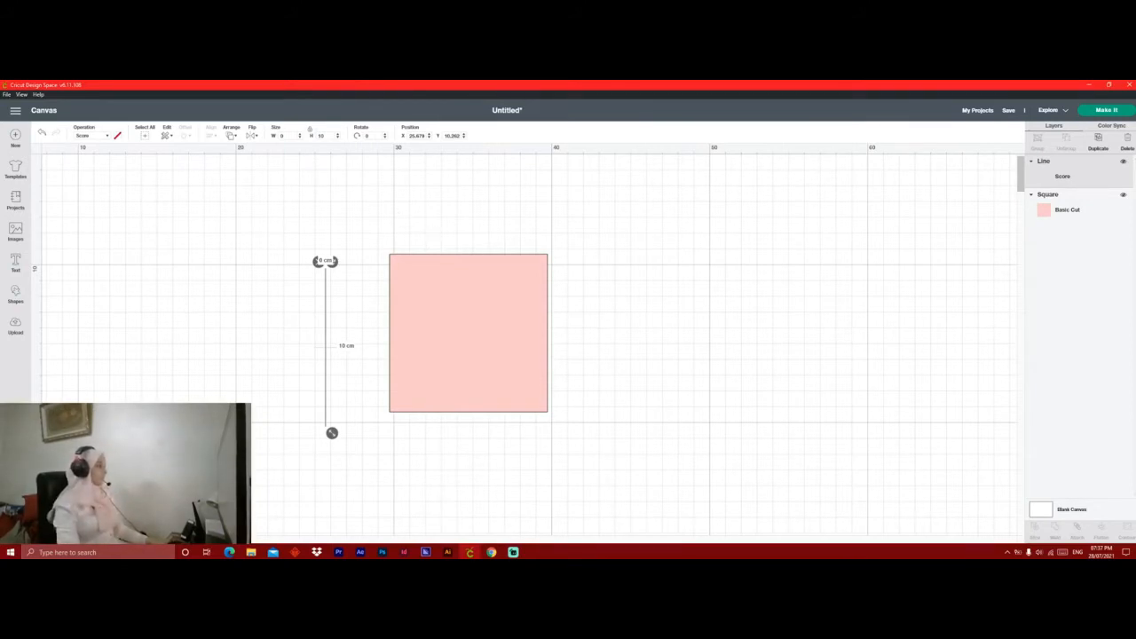
key(Return)
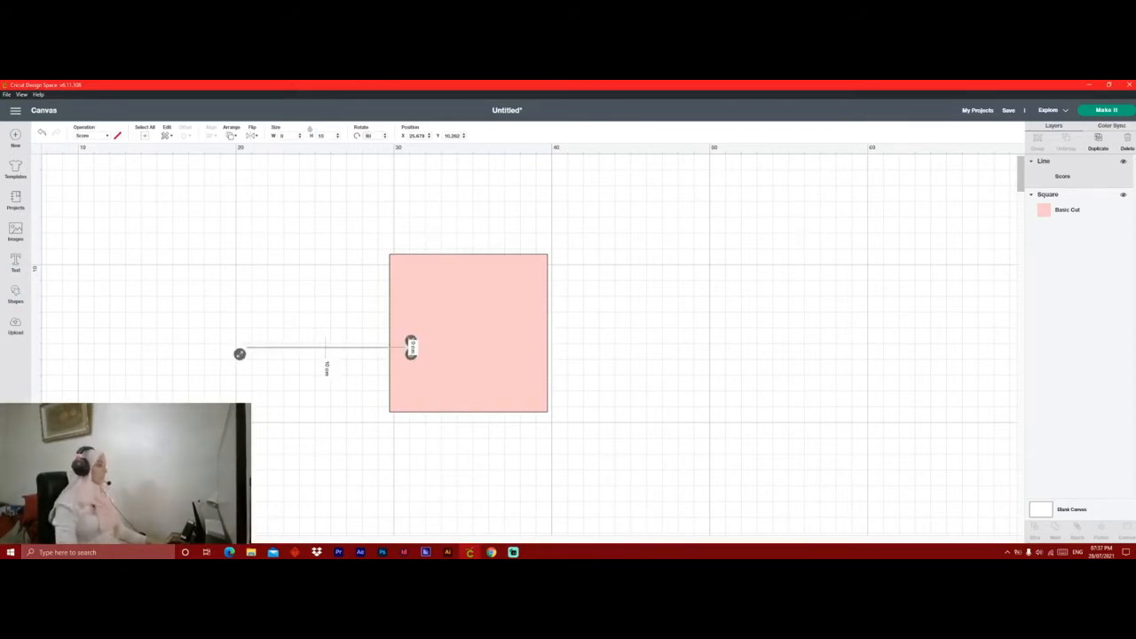
Select the score line and the square together and align them with Center.
drag(762, 246, 192, 495)
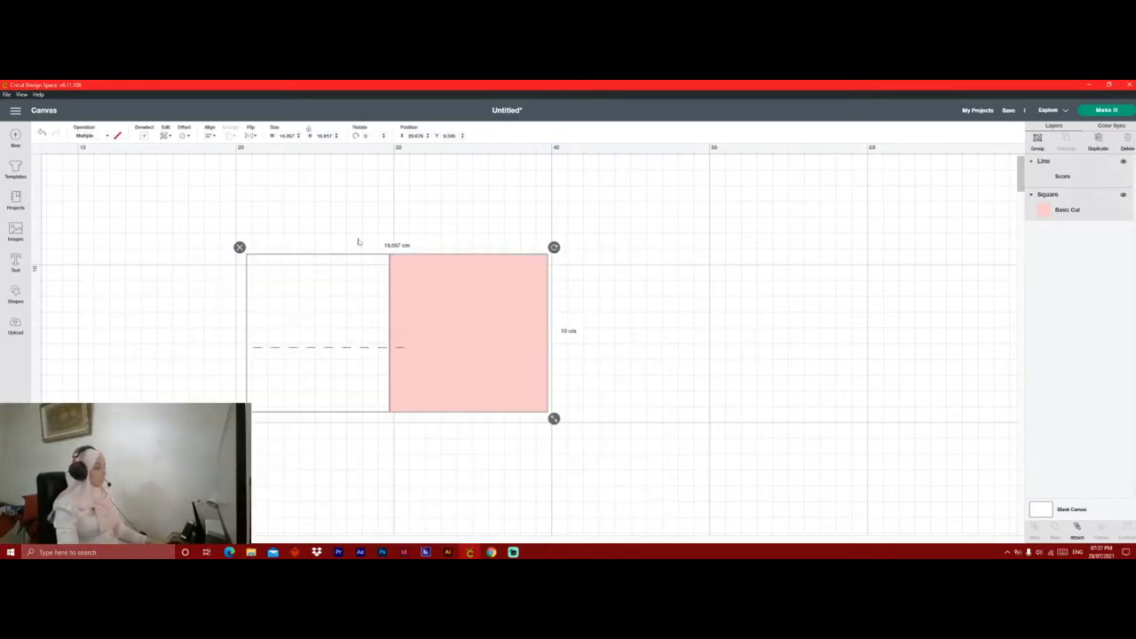
click(209, 135)
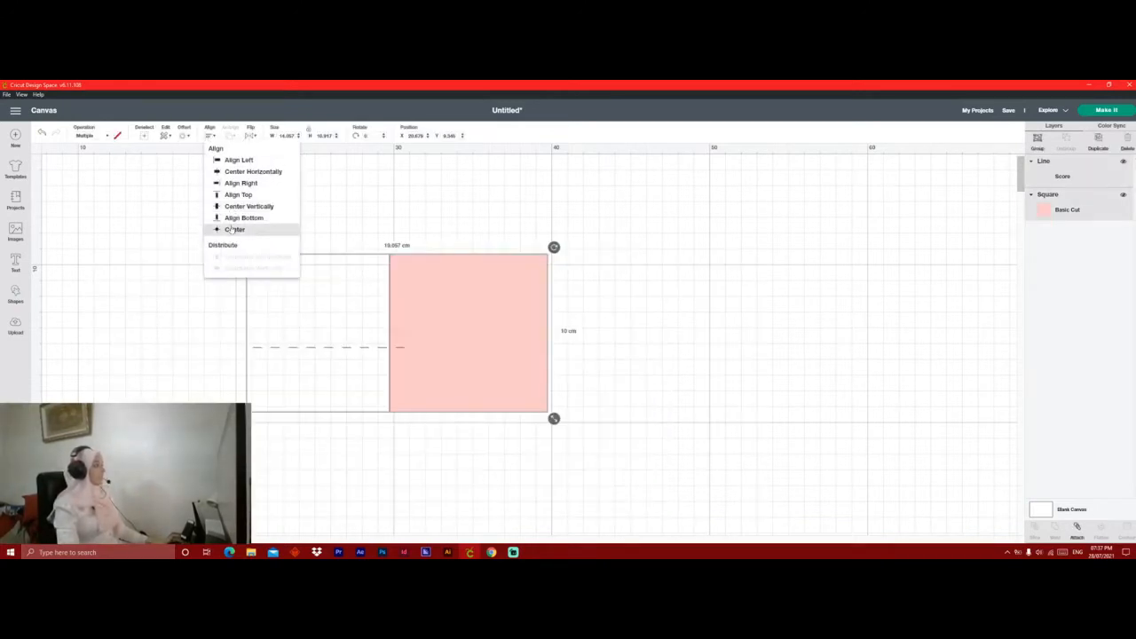
click(232, 229)
click(843, 395)
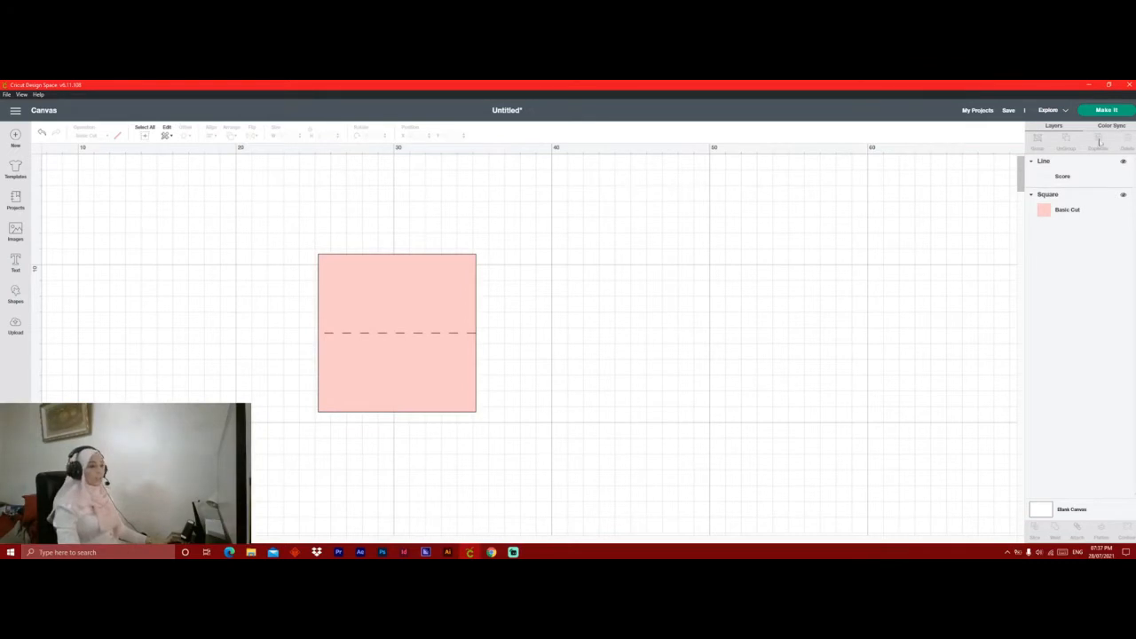
Preview how the unattached score line and square are laid out on the mats, and return to the canvas.
click(1106, 110)
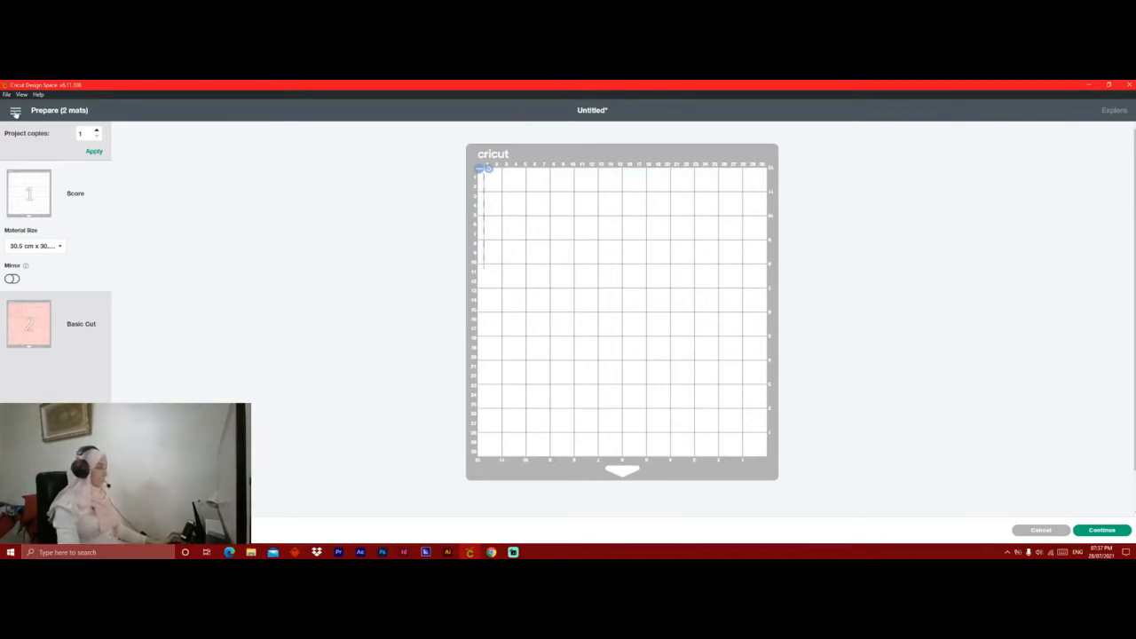
click(15, 113)
click(22, 171)
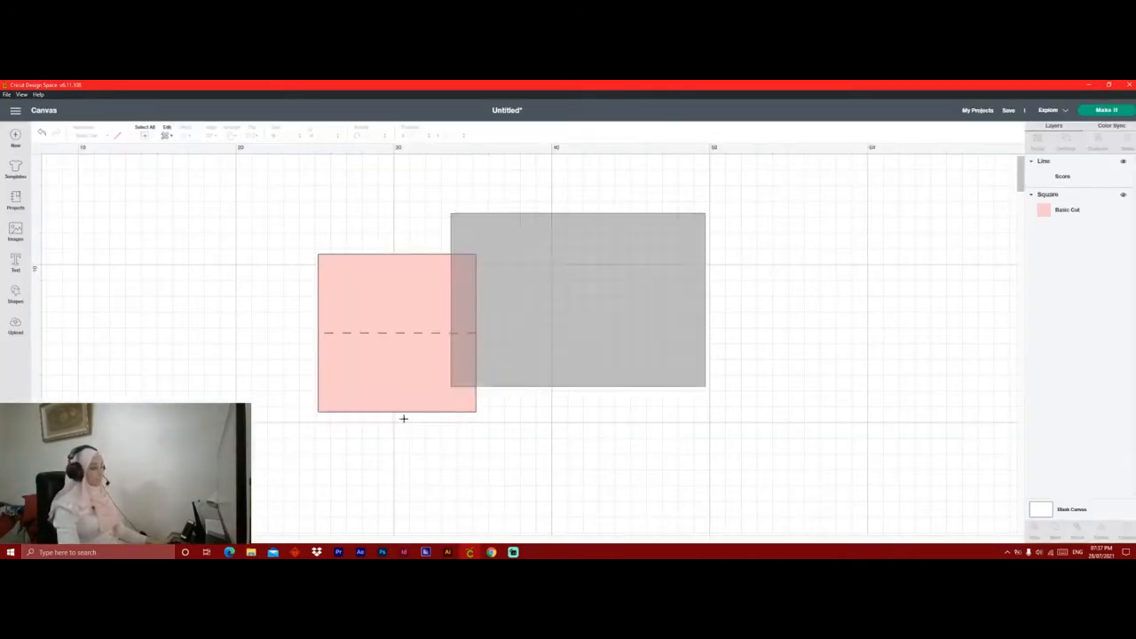
Attach the score line to the square, check the attached pair in the mat preview, and return to the canvas.
click(1077, 533)
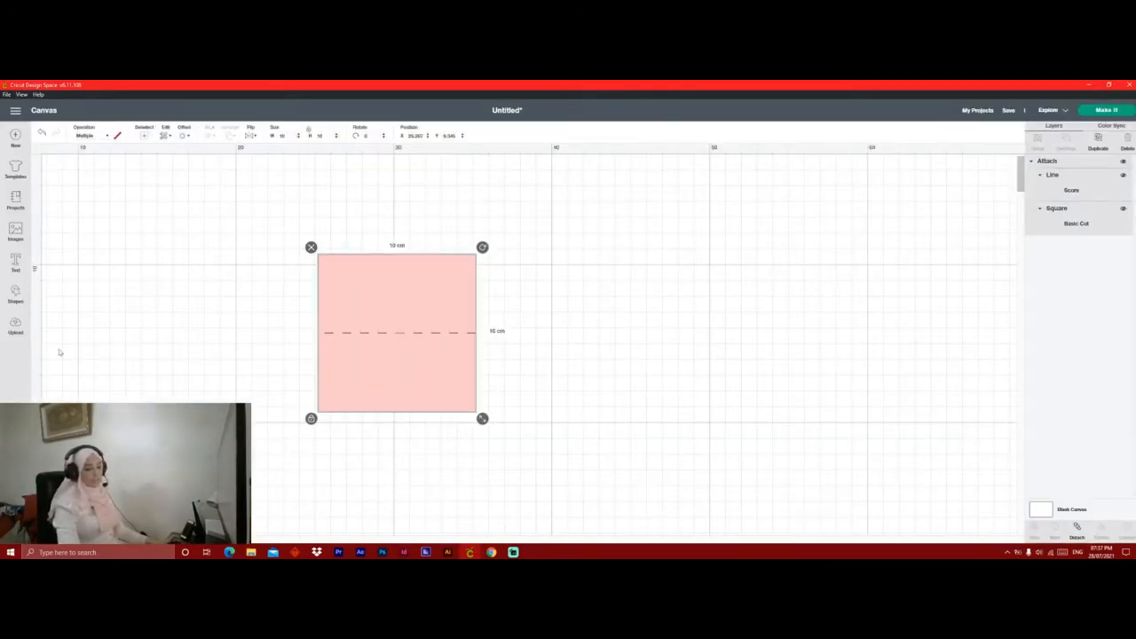
click(1101, 110)
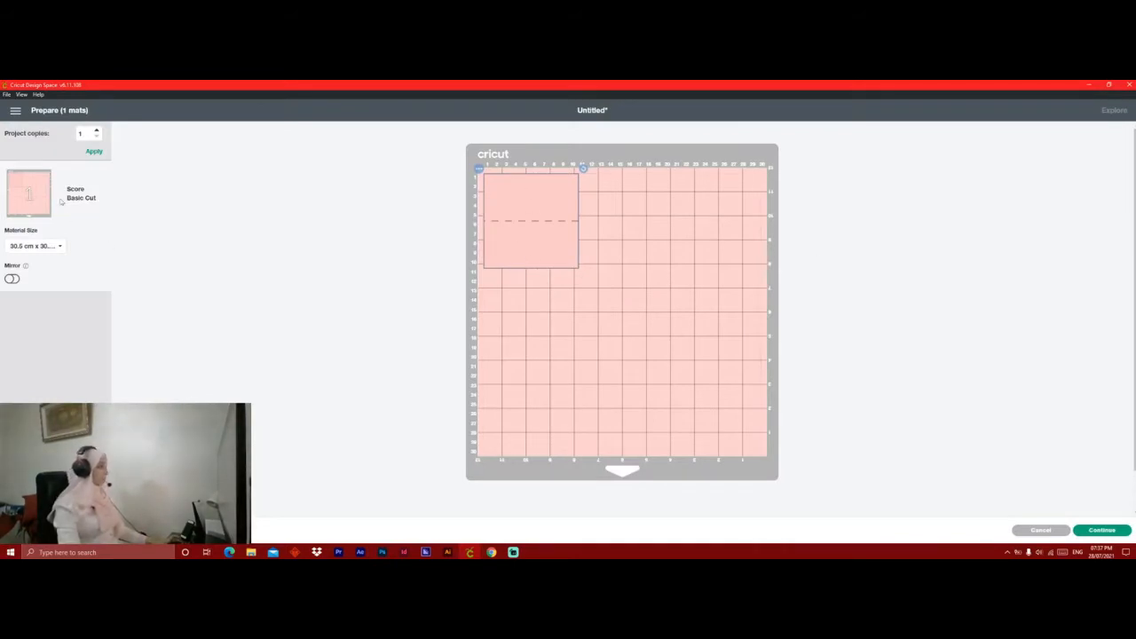
drag(67, 197, 123, 204)
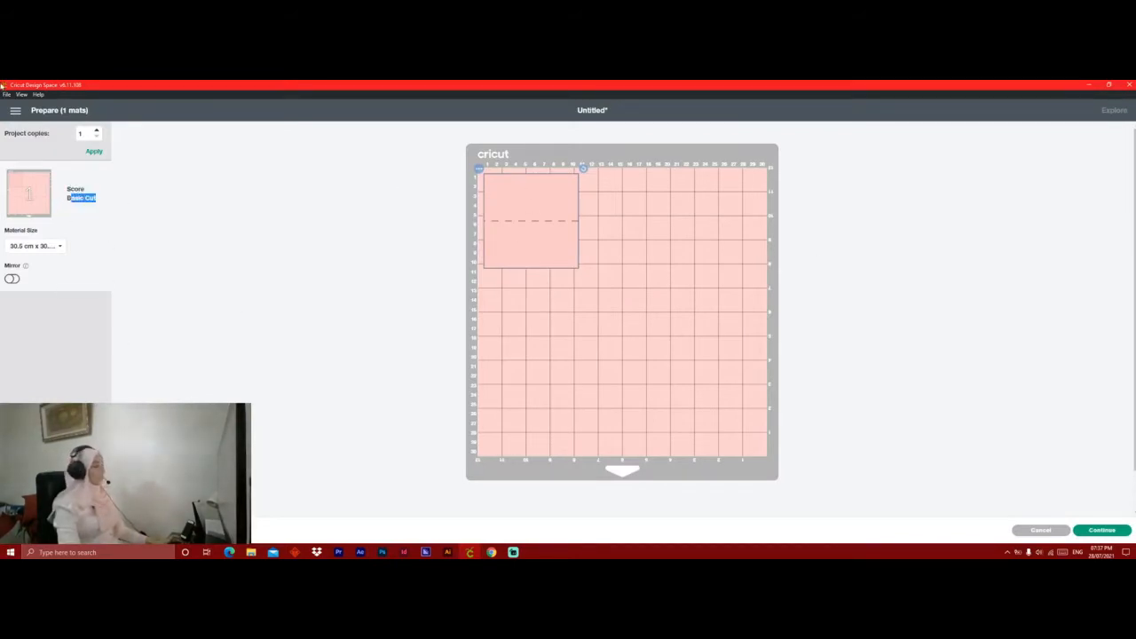
click(16, 110)
click(29, 169)
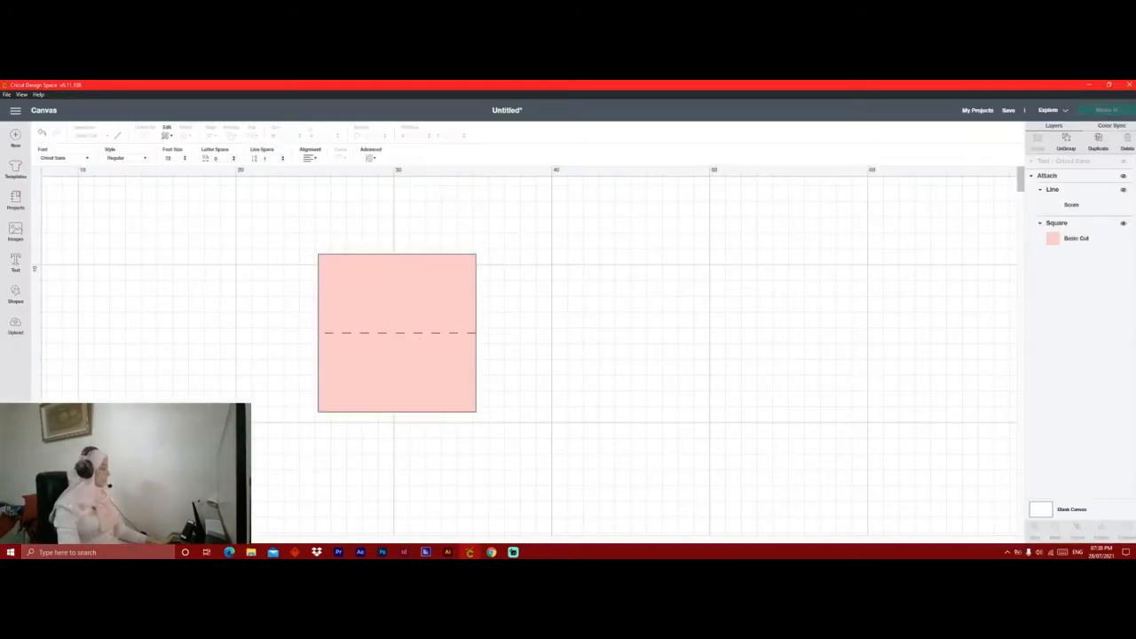
Add the text "Happy Birthday", scale it down to about 7.4 cm wide, and place it above the score line on the square.
text(Happy)
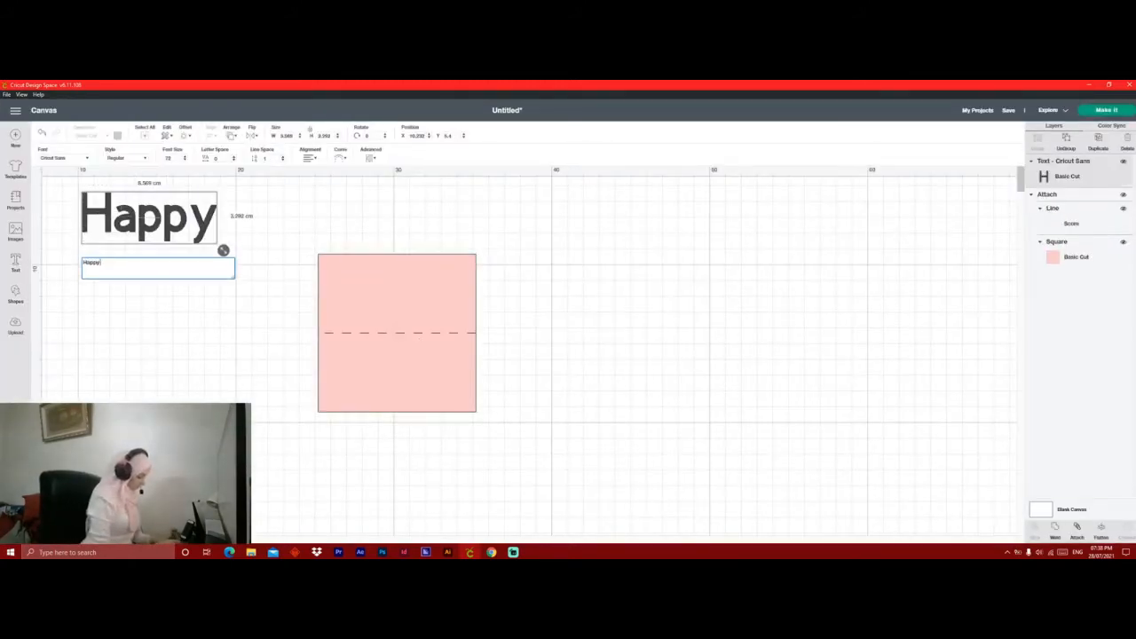
text( Birthday)
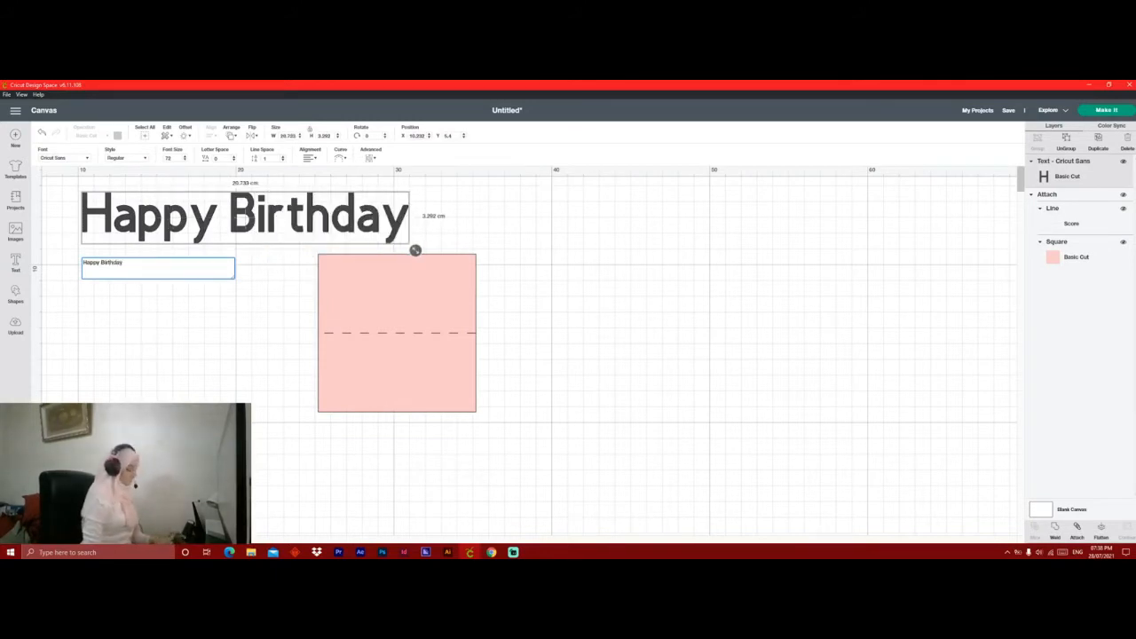
key(Return)
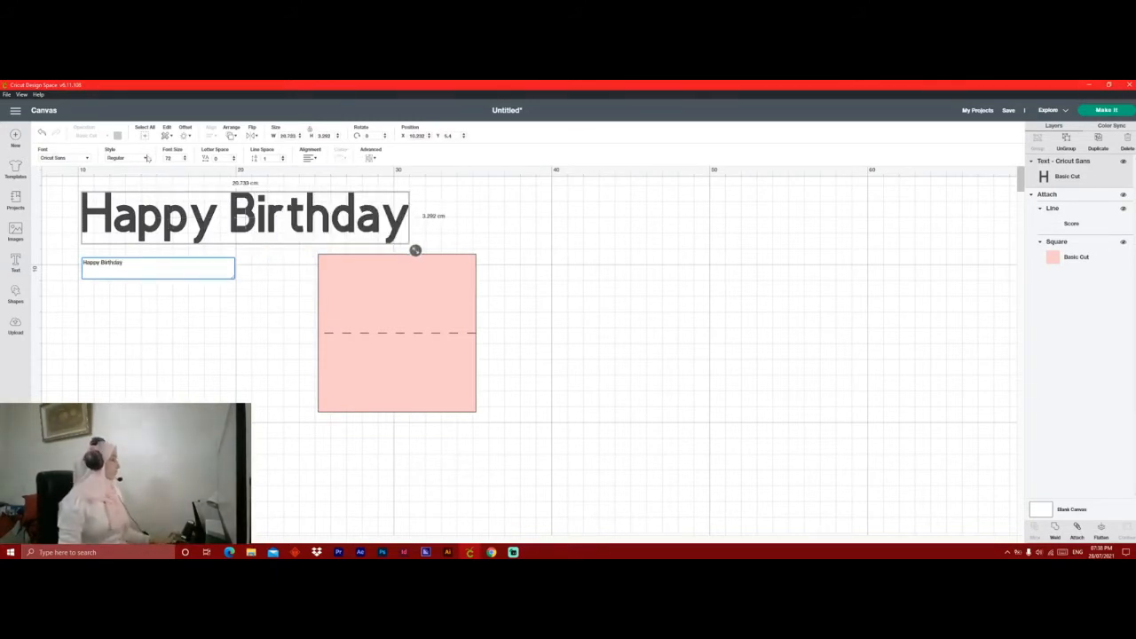
drag(414, 249, 398, 296)
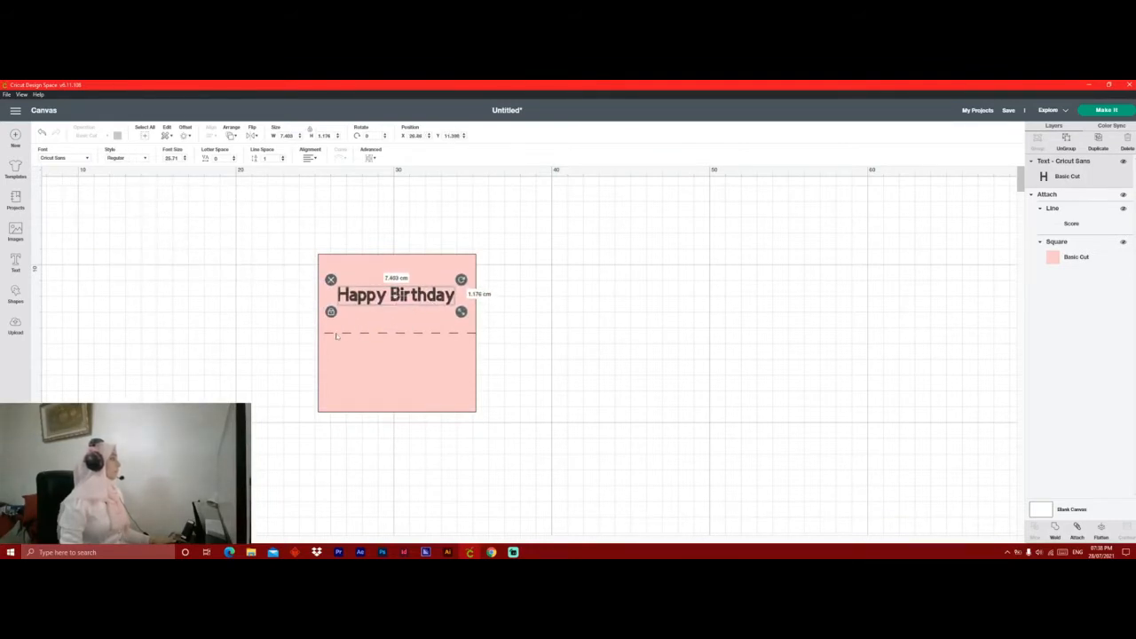
Change the "Happy Birthday" text's operation to Pen drawing and deselect it.
click(181, 357)
click(358, 304)
click(94, 135)
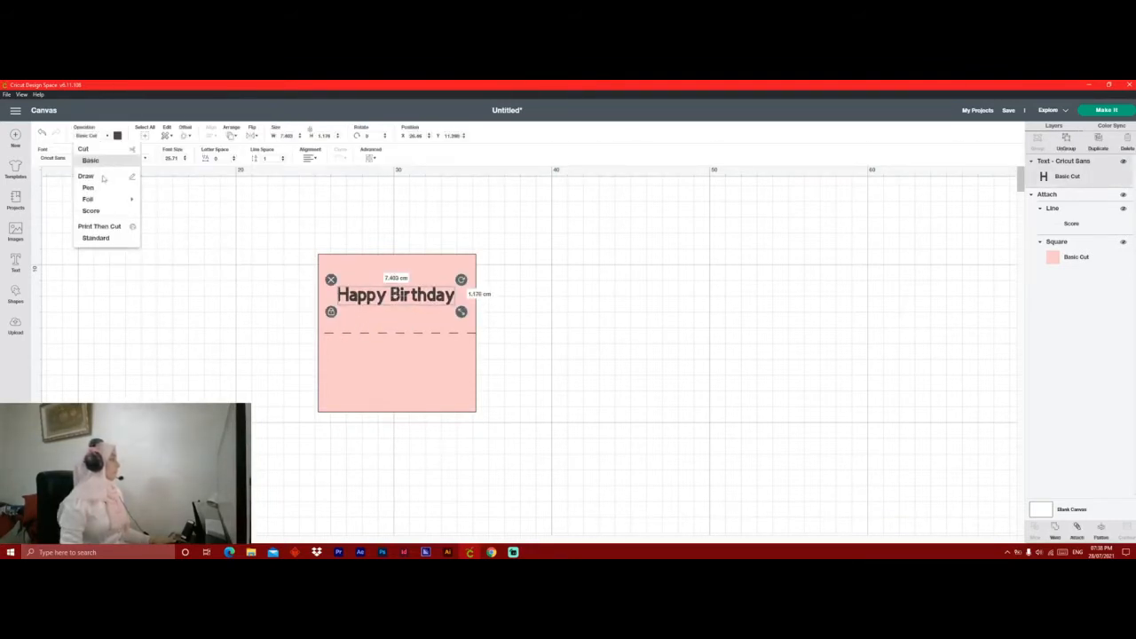
click(88, 187)
click(617, 320)
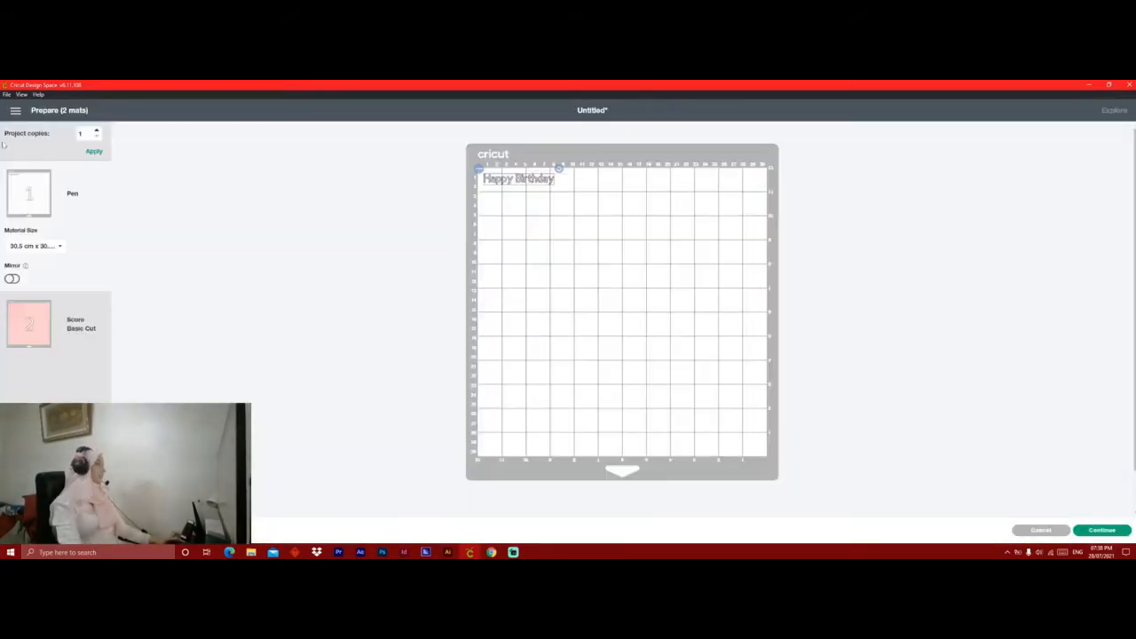
Return from the mat preview to the canvas and detach the score line from the square.
click(14, 112)
click(24, 169)
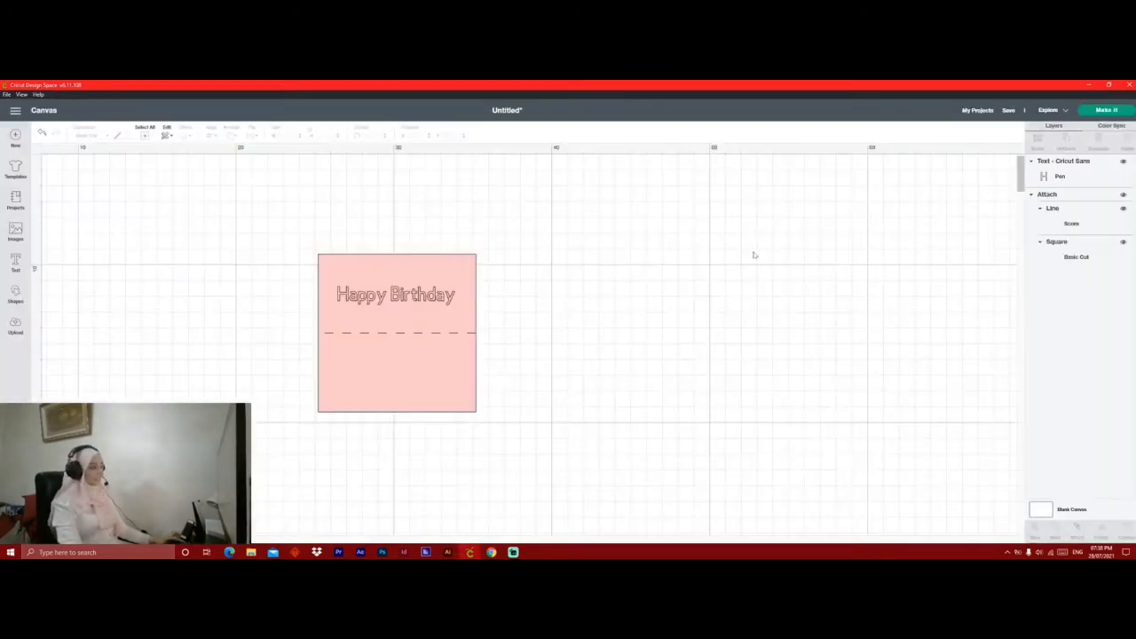
drag(472, 202, 266, 437)
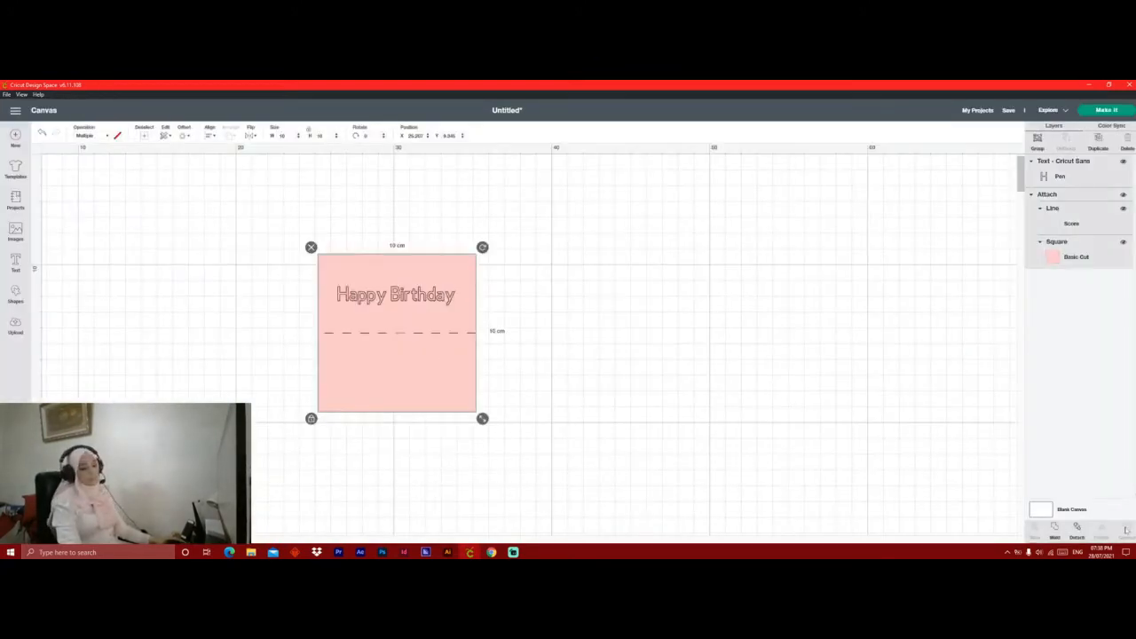
click(1076, 527)
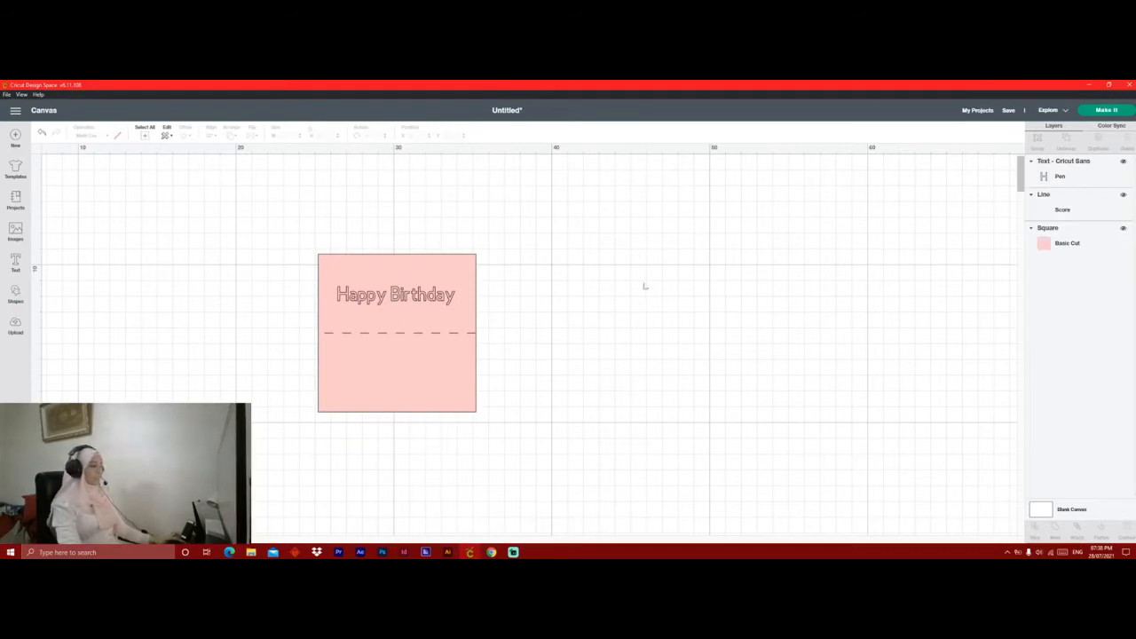
Attach the text, score line and square together, and shift the attached card slightly up and left.
drag(628, 210, 344, 432)
click(1074, 526)
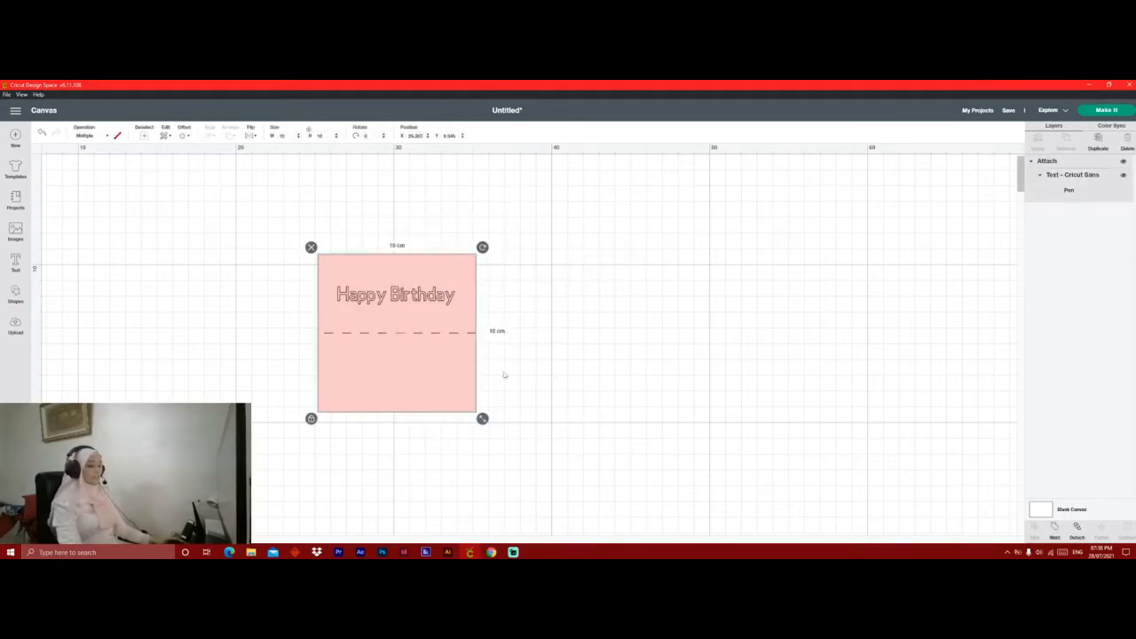
drag(382, 379, 293, 339)
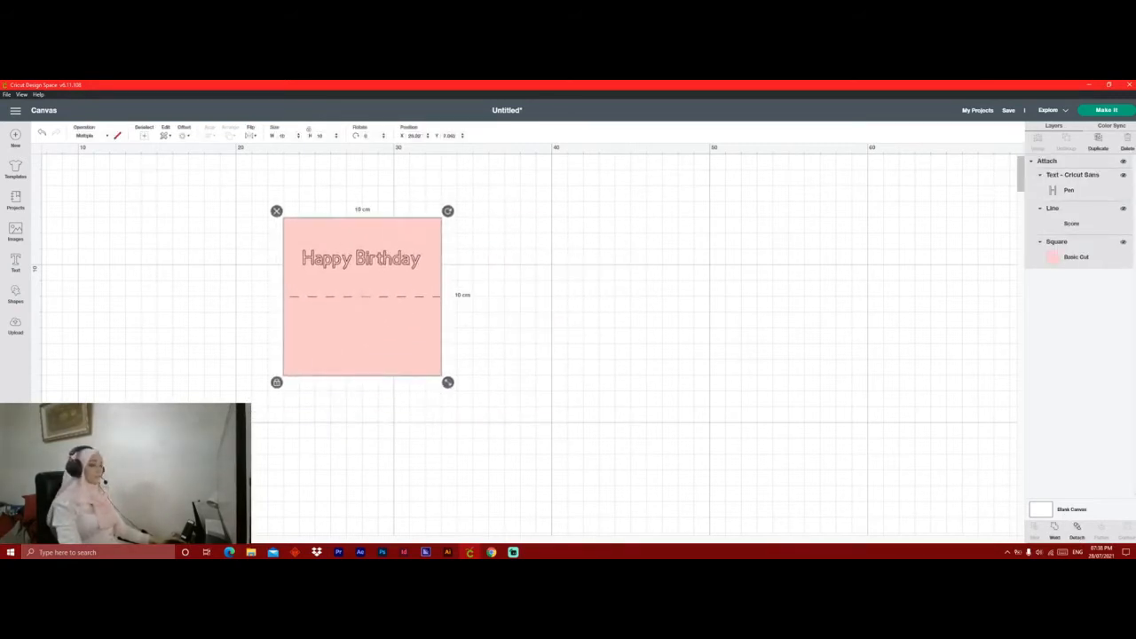
Preview the attached birthday card on the cutting mat and examine the operations listed for it.
click(1108, 112)
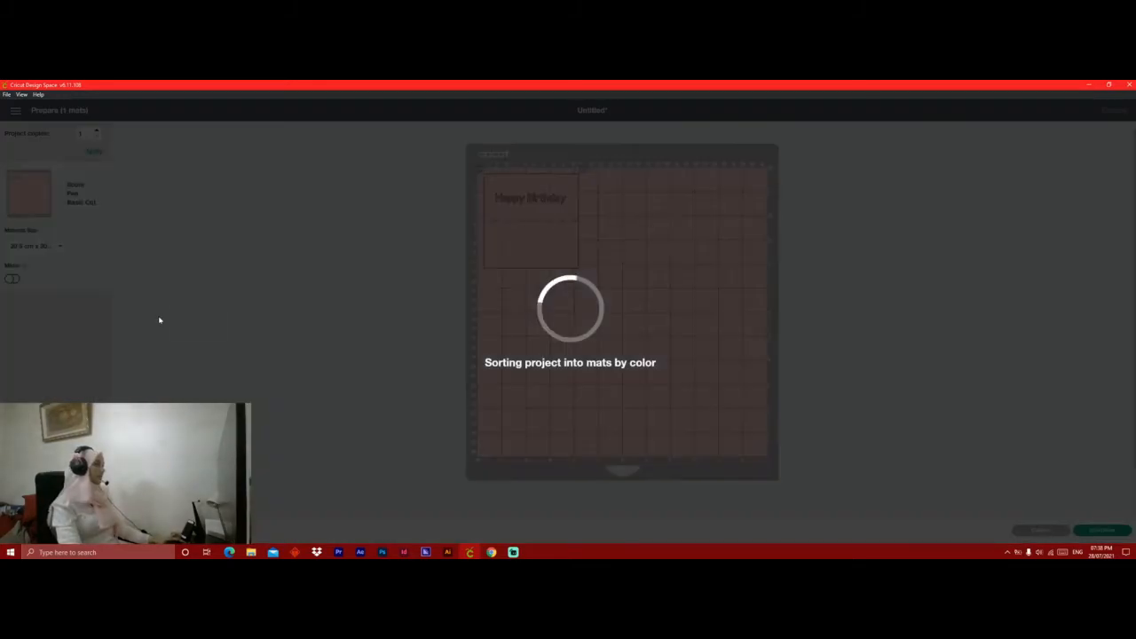
drag(75, 186, 86, 188)
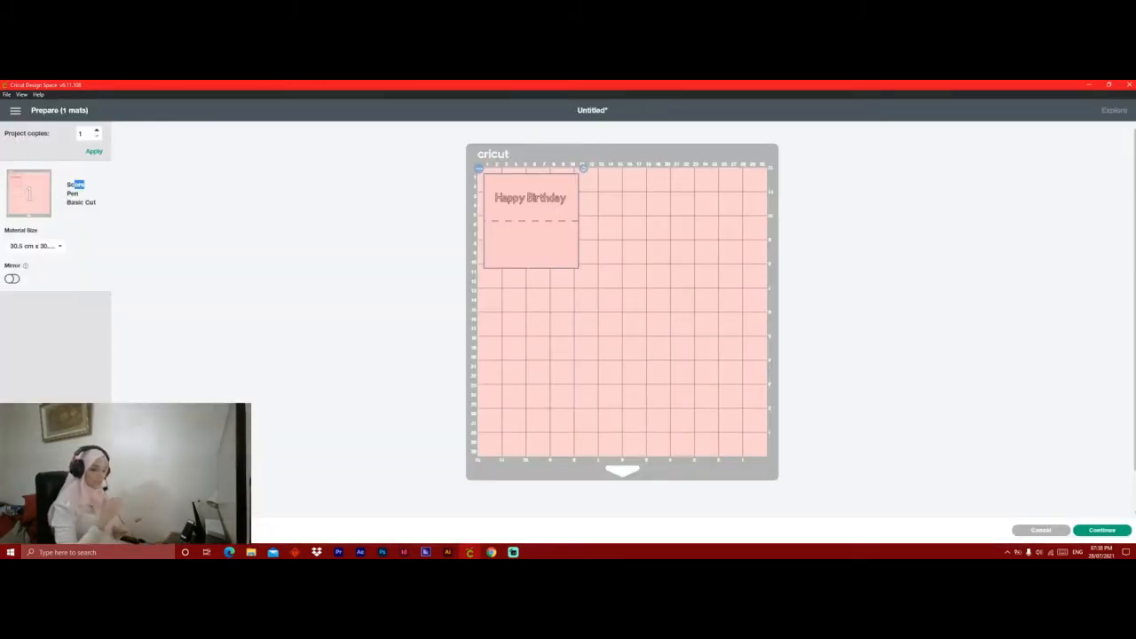
Return from the mat preview to the canvas and delete the attached birthday card.
click(70, 191)
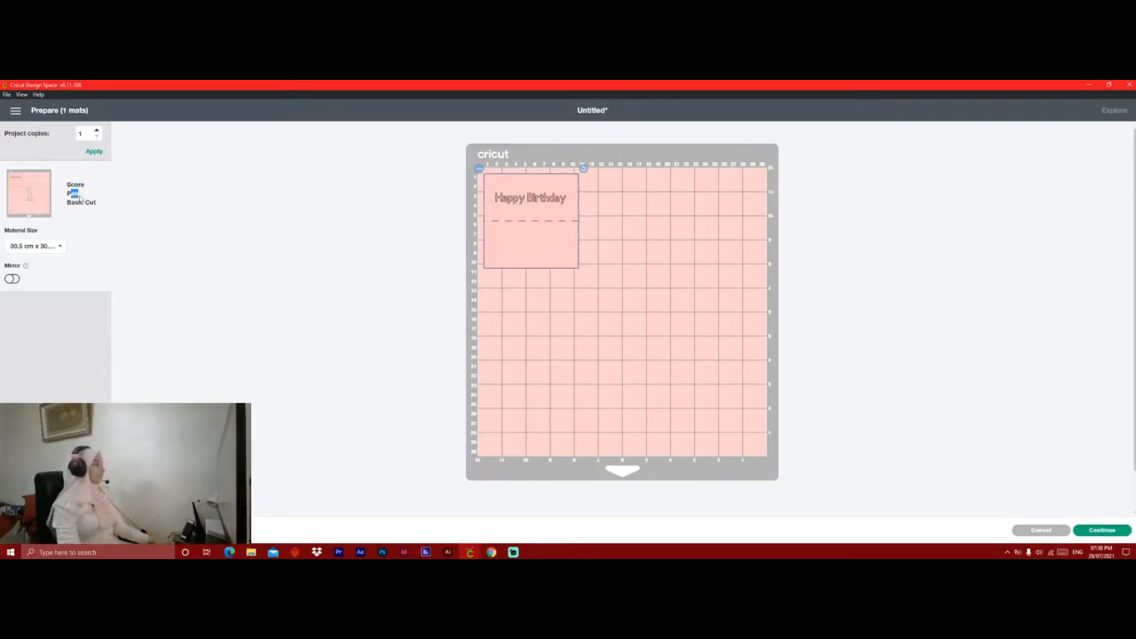
click(16, 112)
click(35, 166)
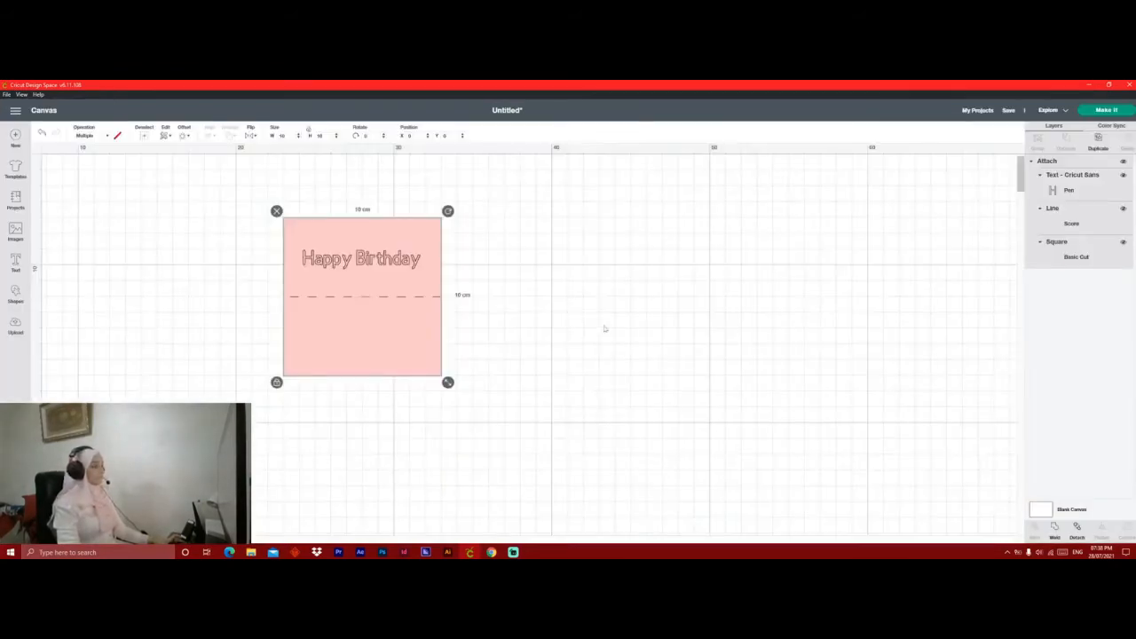
drag(574, 176, 325, 408)
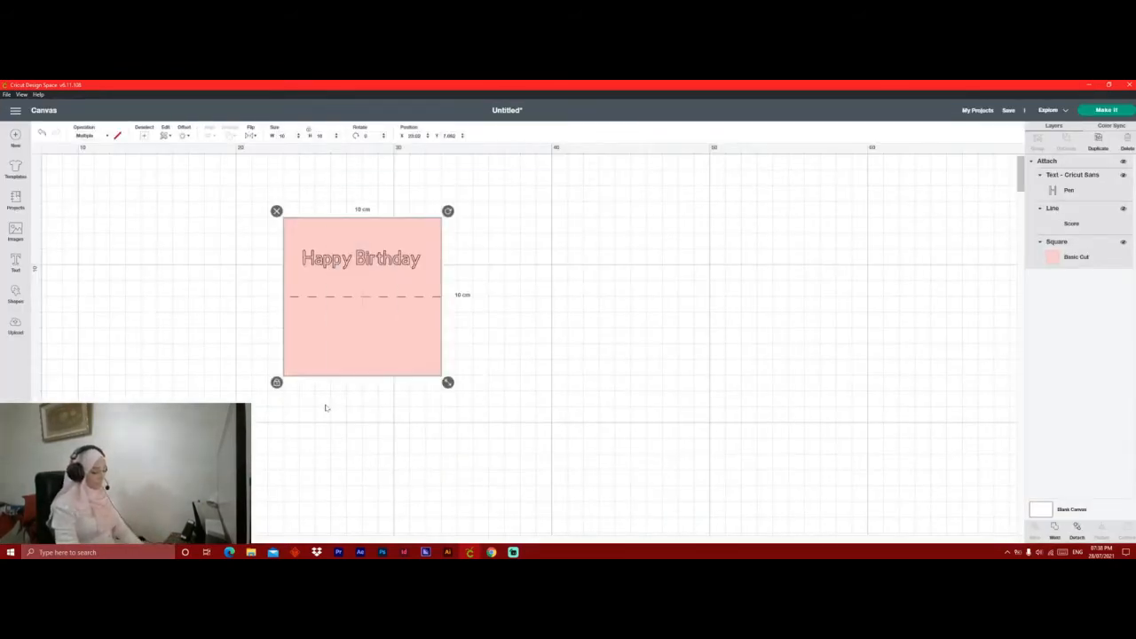
key(Delete)
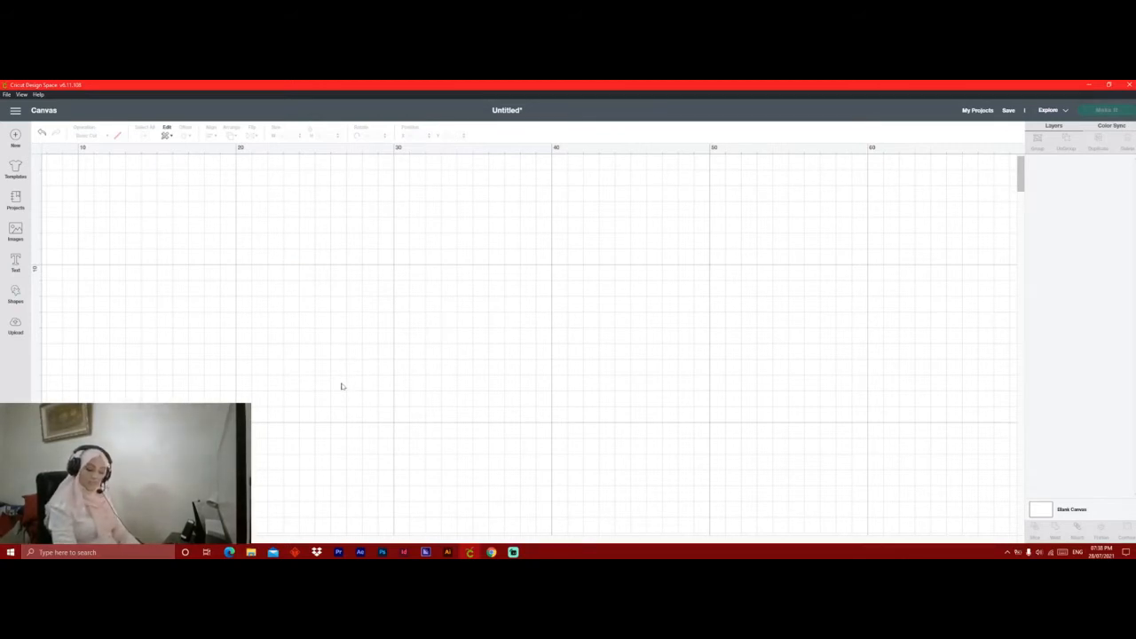
Build a house outline from a square about 7.9 cm wide with a triangle about 10.4 cm wide overlapping its top edge.
click(18, 295)
click(54, 240)
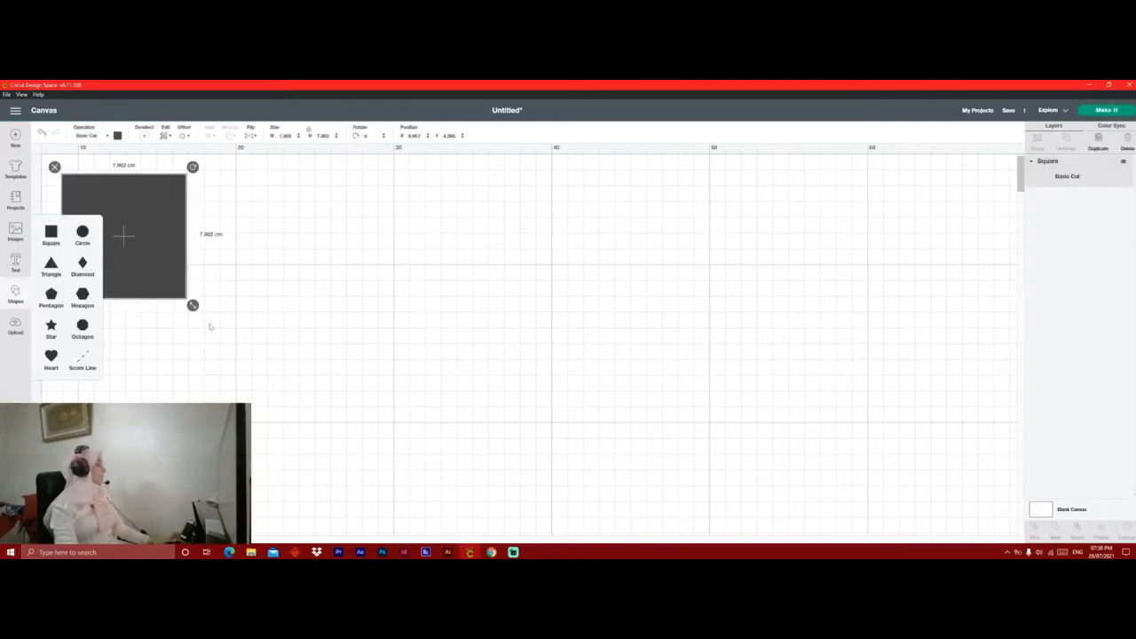
drag(150, 277, 469, 444)
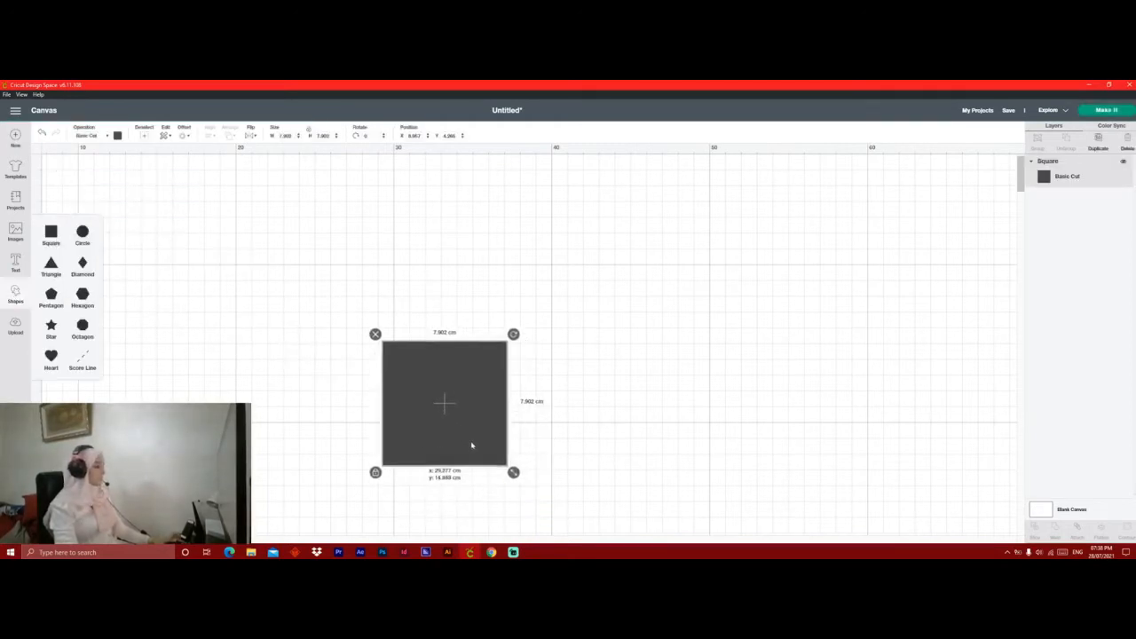
click(15, 296)
click(50, 264)
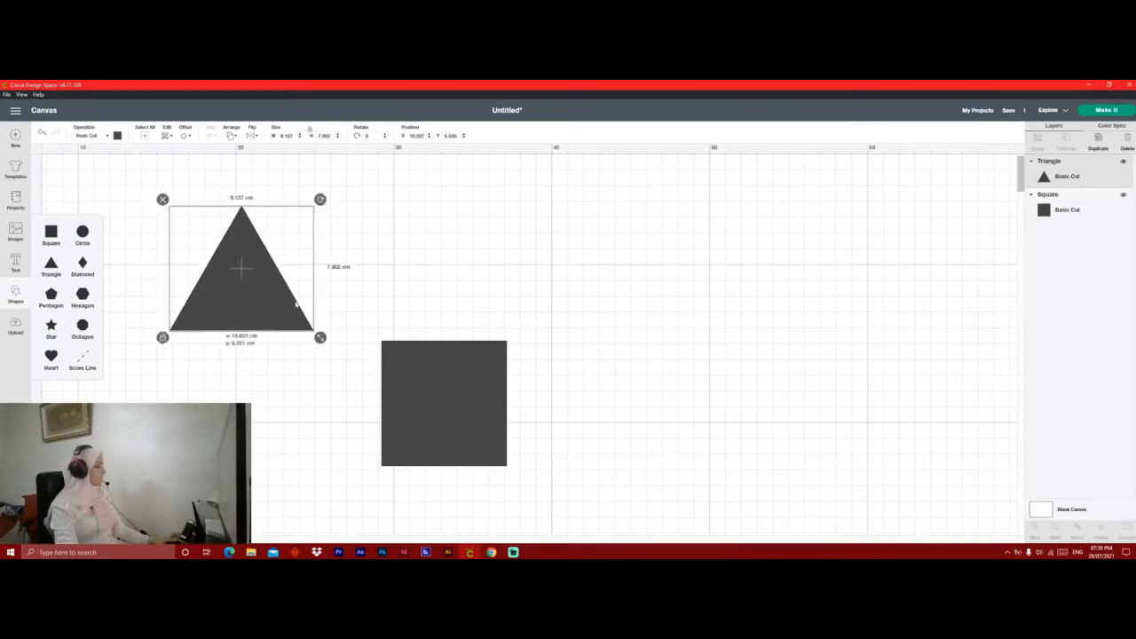
drag(297, 304, 517, 363)
mouse_move(457, 342)
mouse_down()
mouse_move(477, 341)
mouse_move(461, 347)
mouse_up()
Recolor both the triangle and the square to a custom pale pink and deselect them.
drag(591, 463, 128, 149)
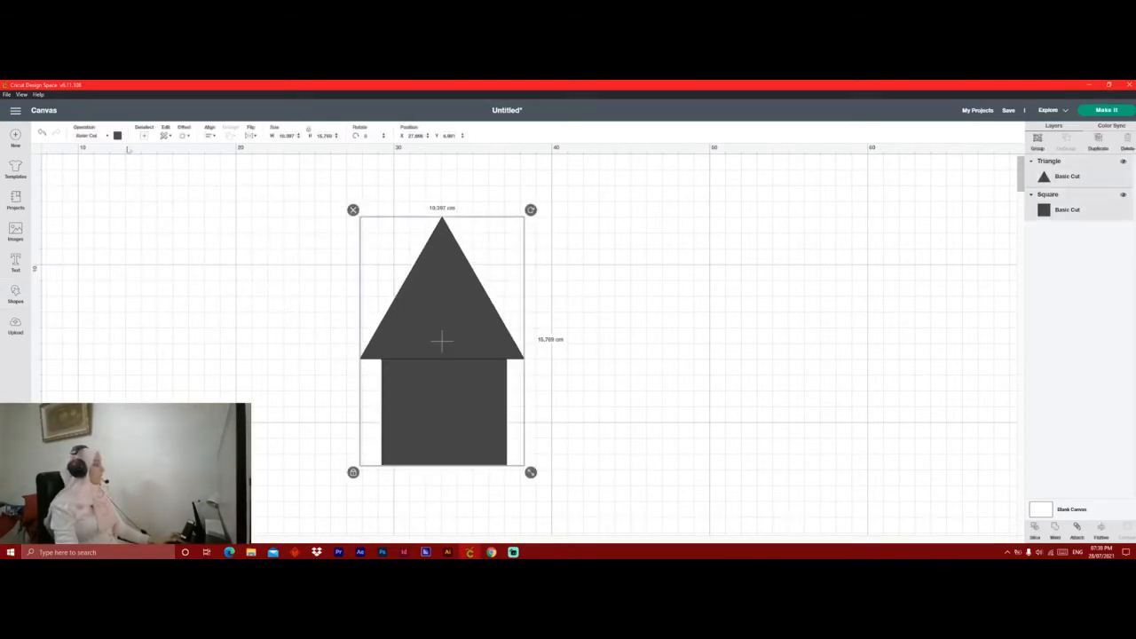
click(118, 135)
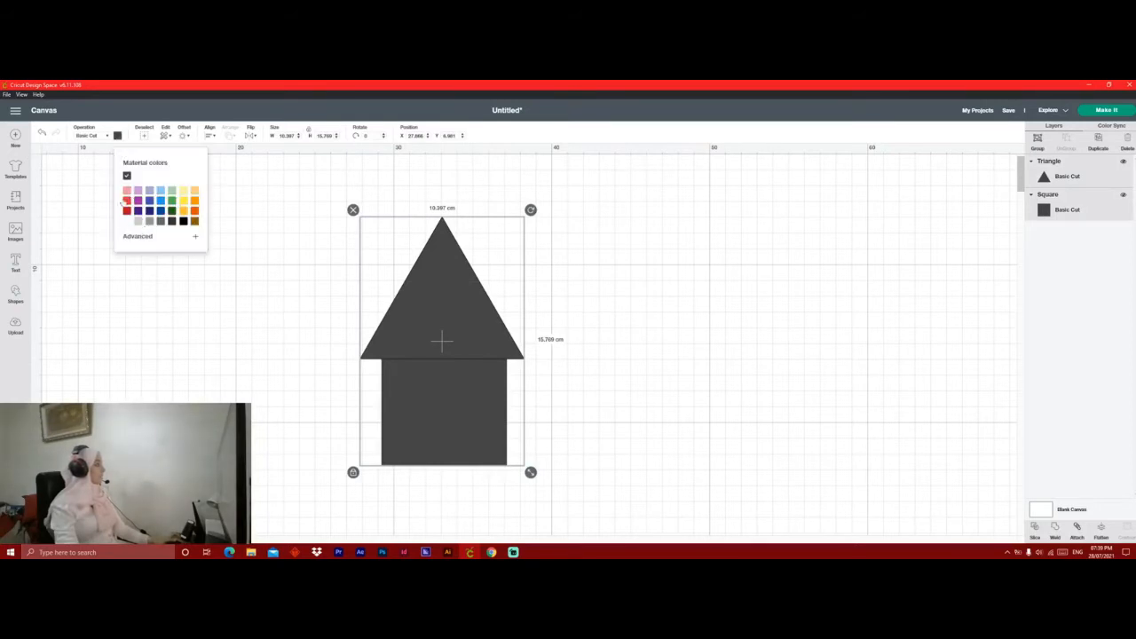
click(127, 192)
click(144, 236)
click(133, 242)
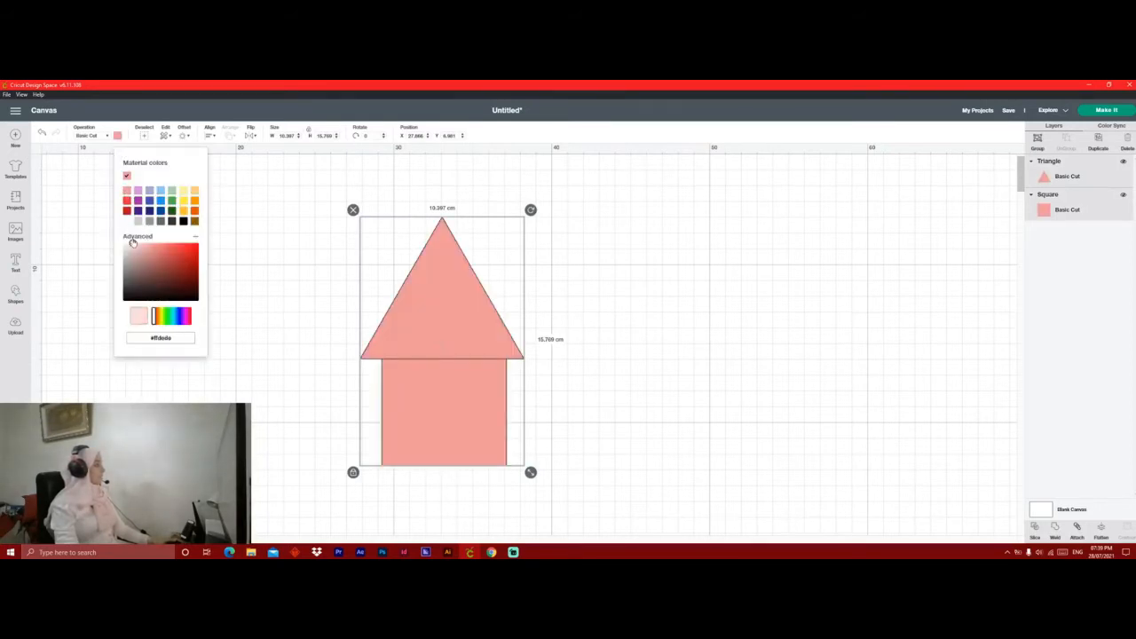
click(261, 250)
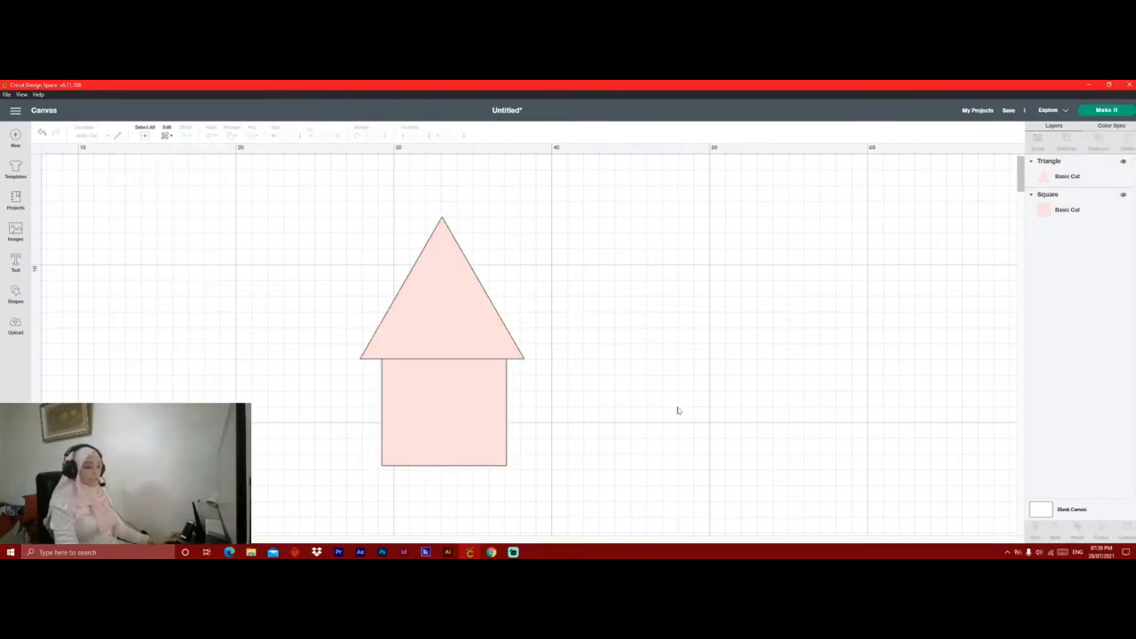
Attach the triangle and square, preview the attached house on the cutting mat, and return to the canvas.
drag(618, 284, 323, 499)
click(1076, 528)
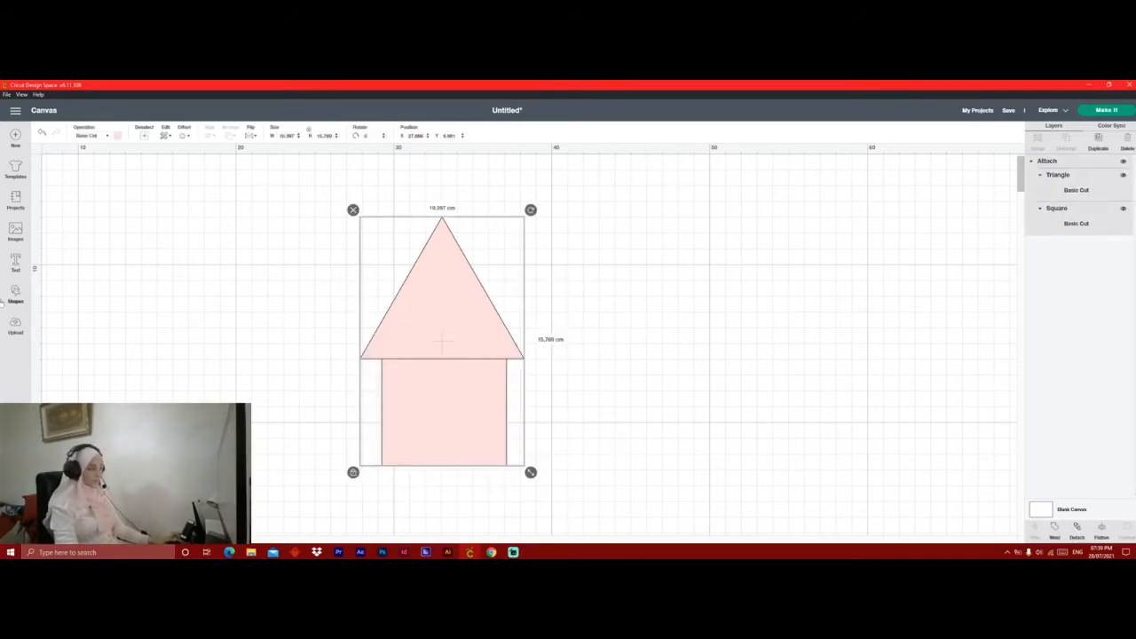
click(1120, 108)
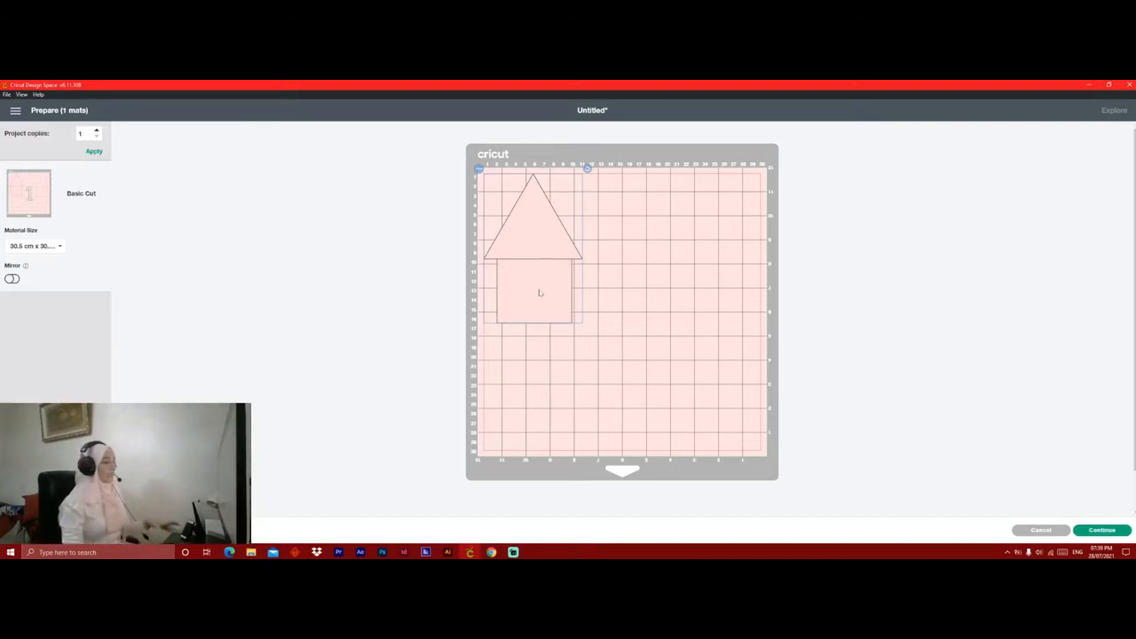
click(15, 110)
click(30, 172)
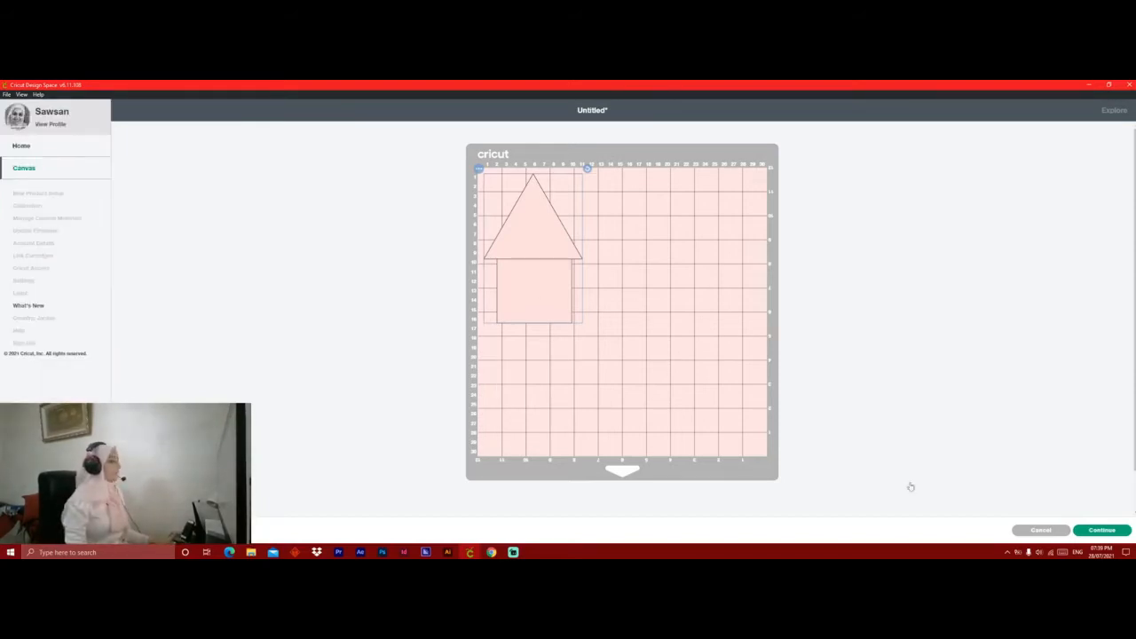
Detach the triangle from the square and weld the two into a single house shape.
drag(726, 273, 360, 497)
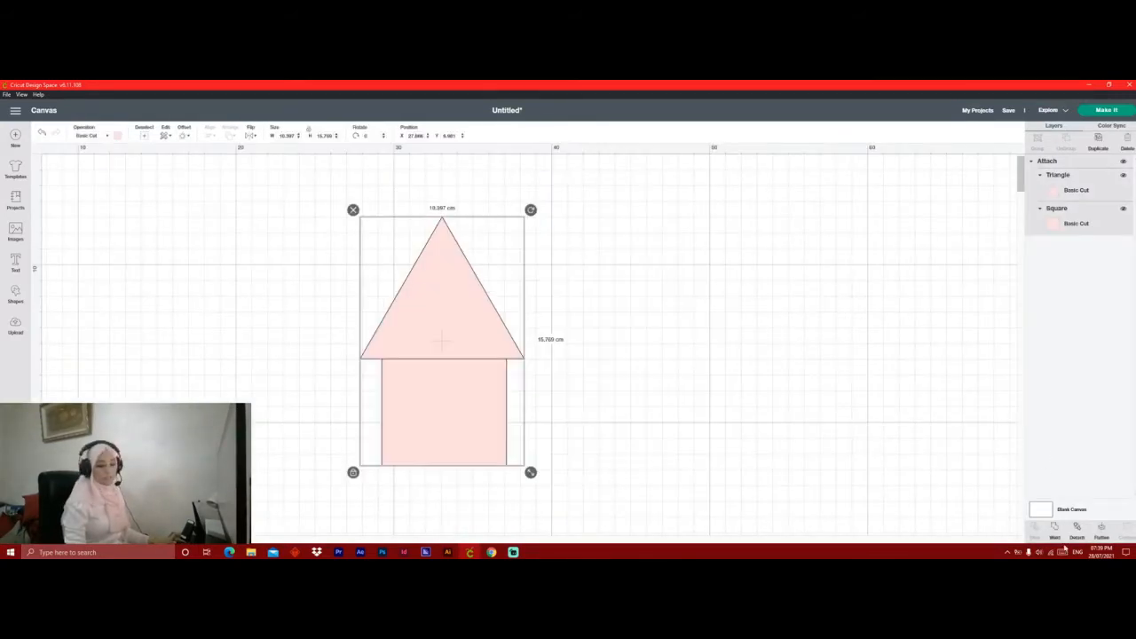
click(1076, 533)
click(875, 458)
drag(681, 269, 403, 433)
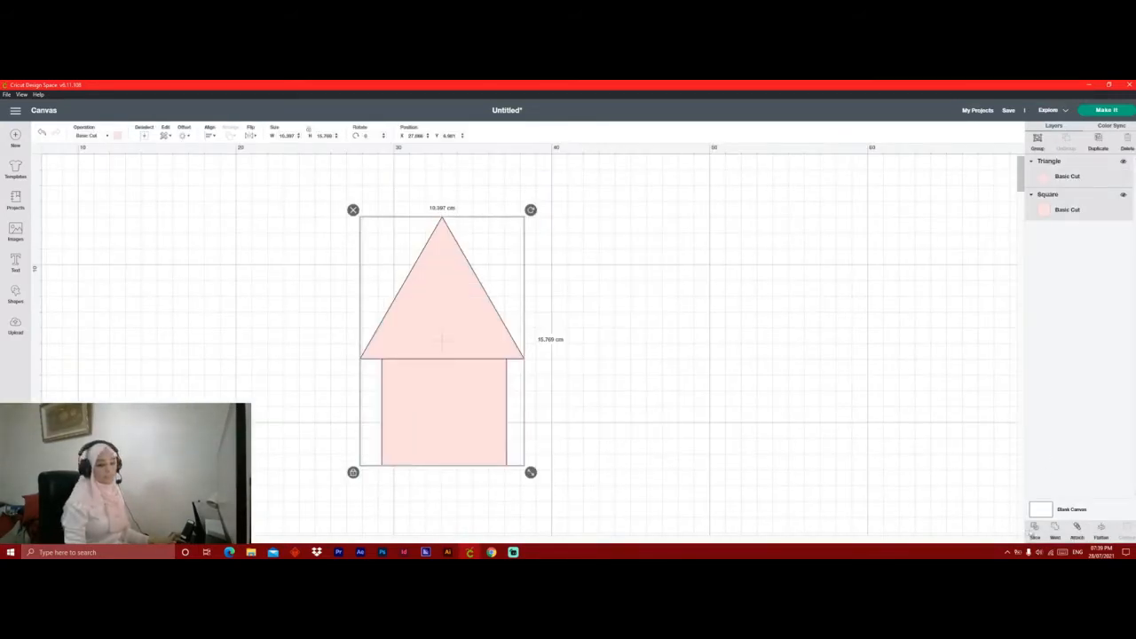
click(1055, 536)
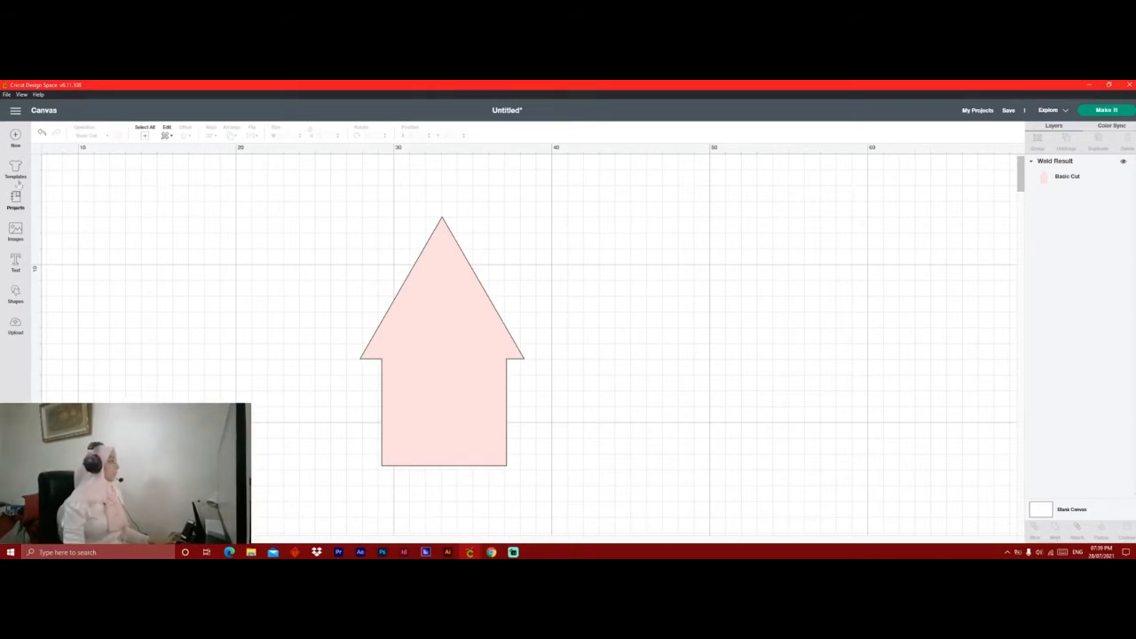
Preview the welded house on the cutting mat and delete it from the canvas.
mouse_move(469, 386)
mouse_down()
mouse_move(467, 352)
mouse_move(476, 373)
mouse_up()
click(1109, 112)
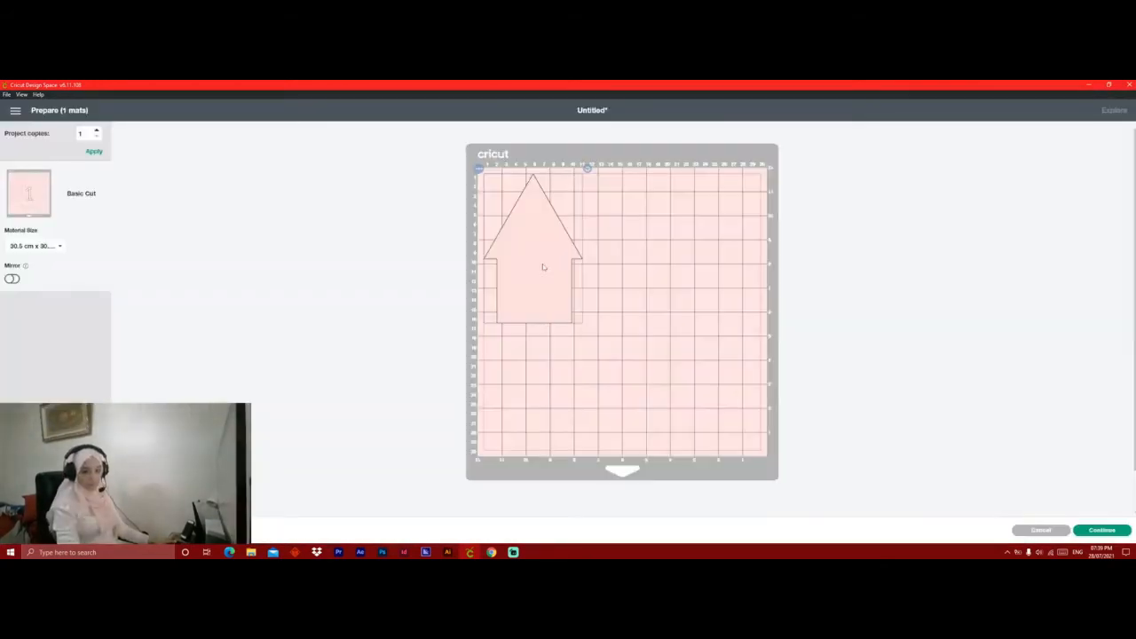
click(15, 111)
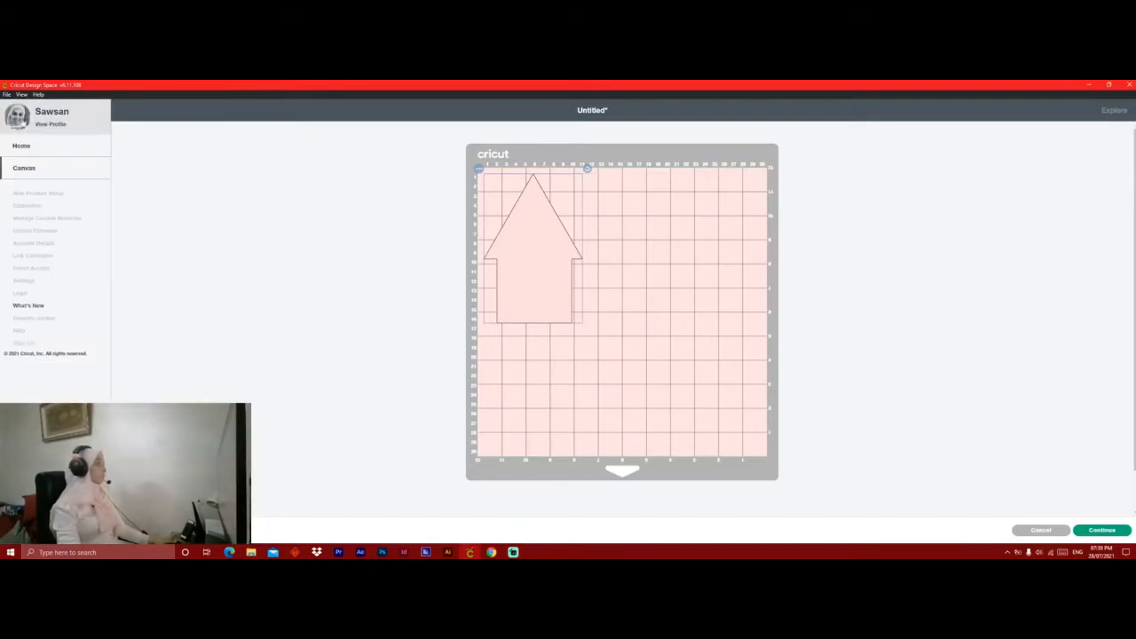
click(24, 167)
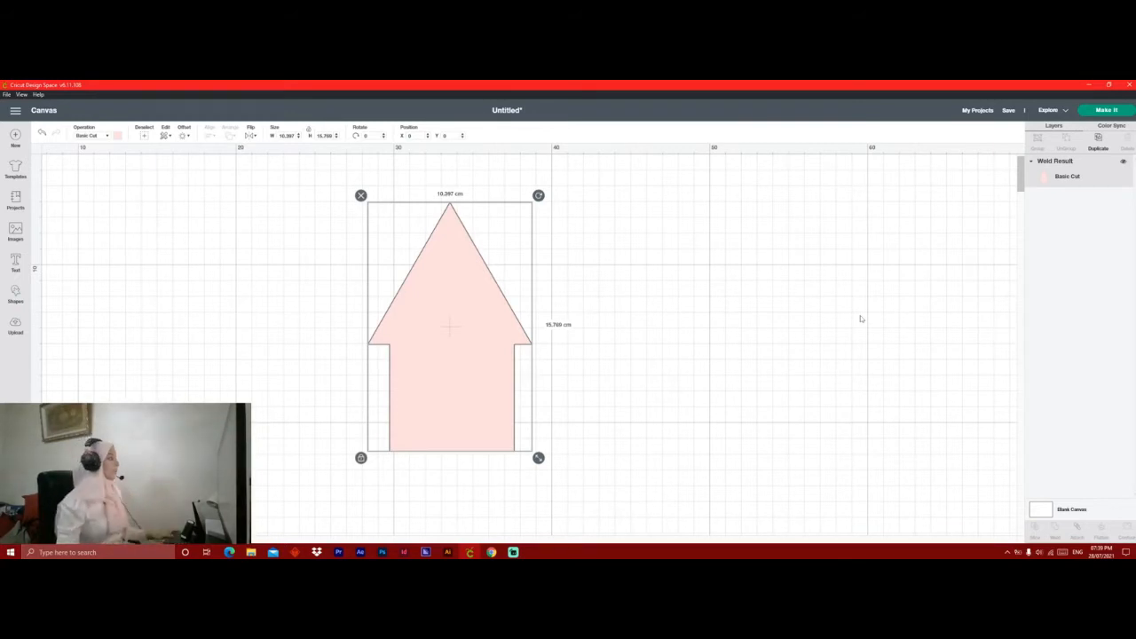
drag(758, 189, 254, 501)
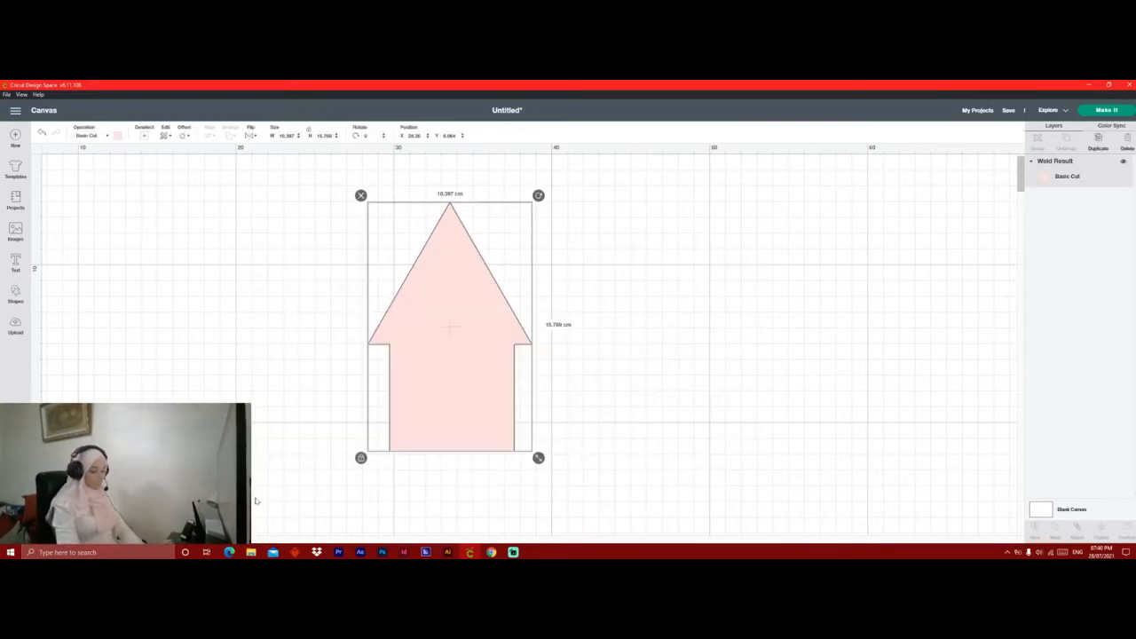
key(Delete)
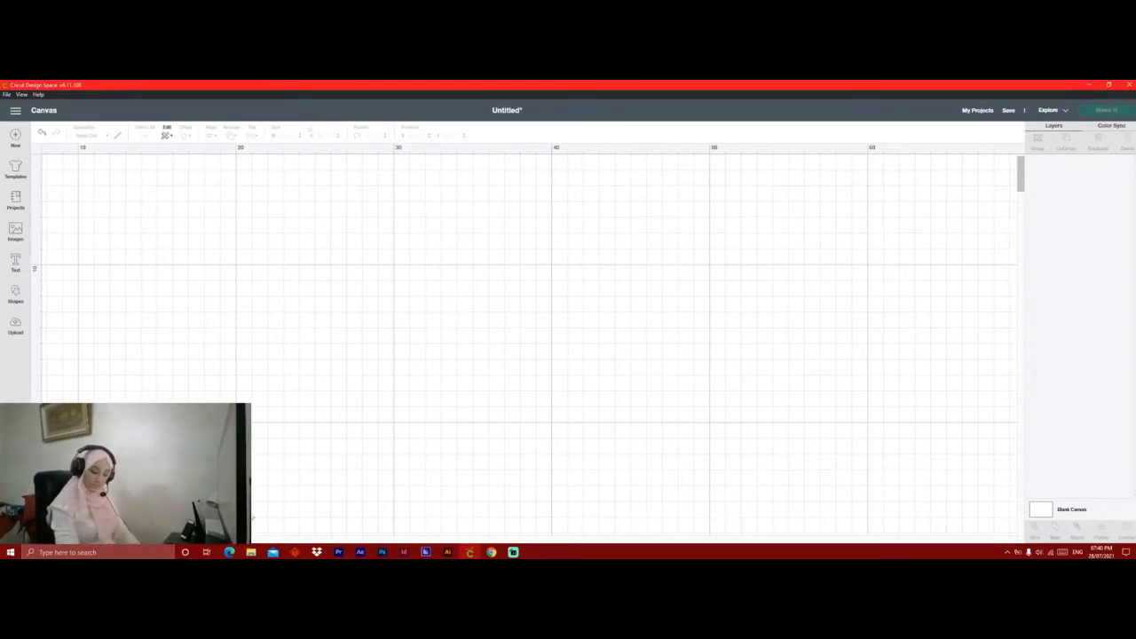
Search the image library for #m42ff1 and select the princess and castle image.
click(15, 229)
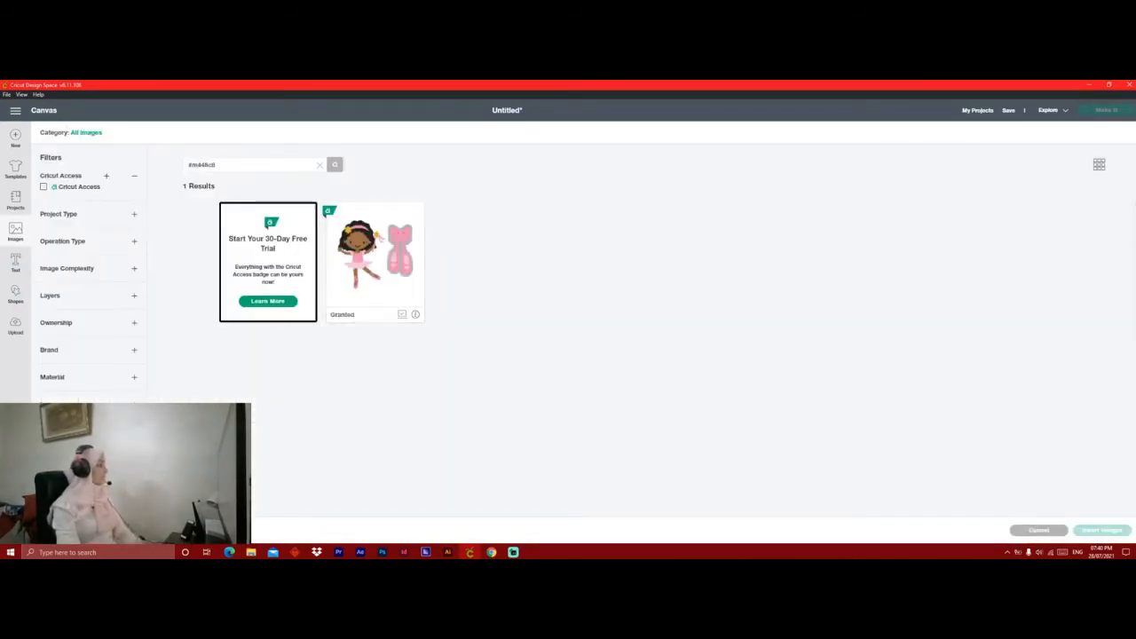
click(246, 164)
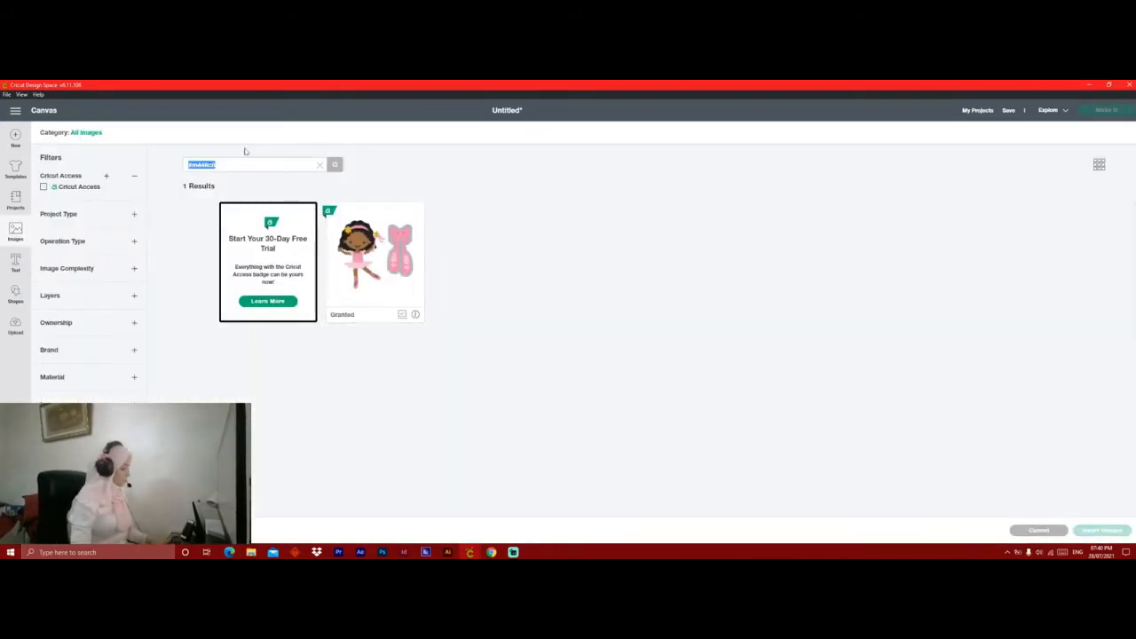
text(#)
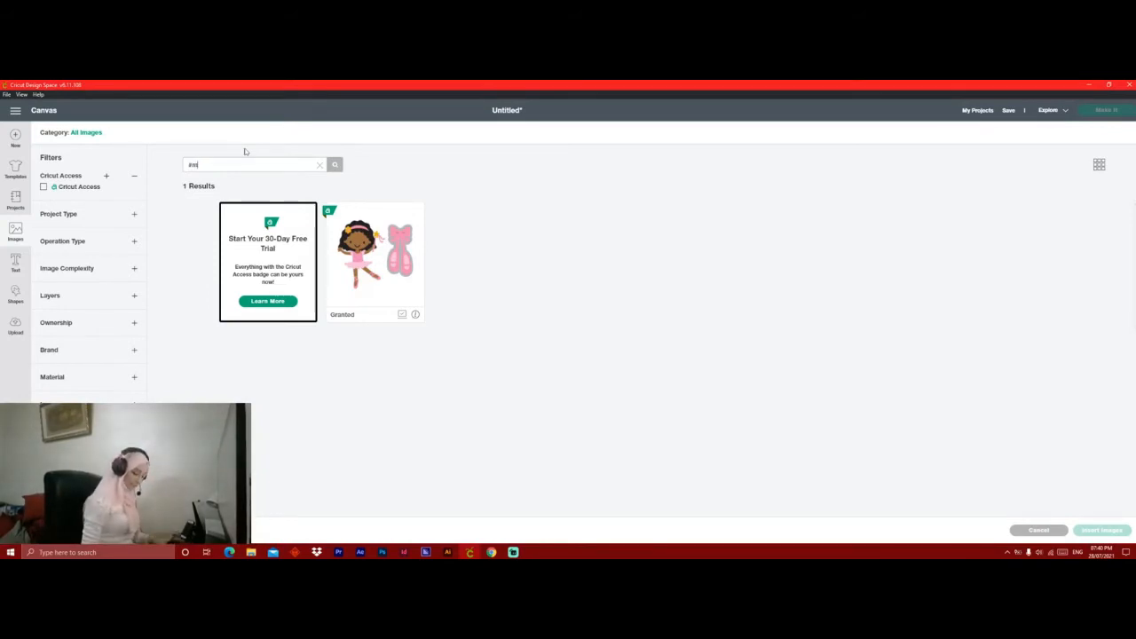
text(m42ff1)
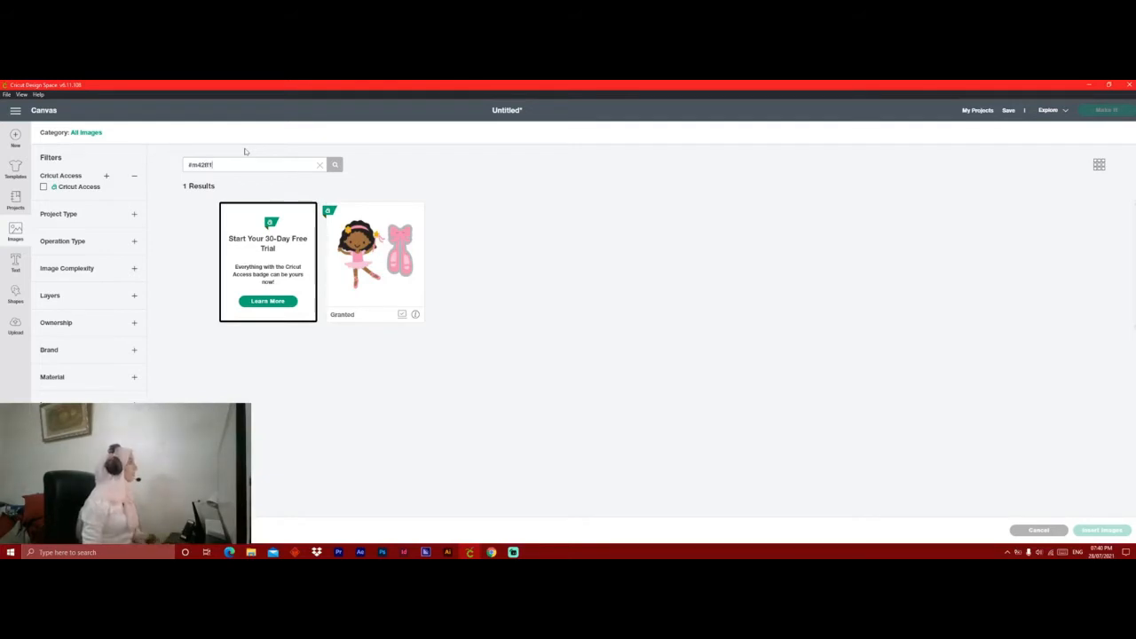
key(Return)
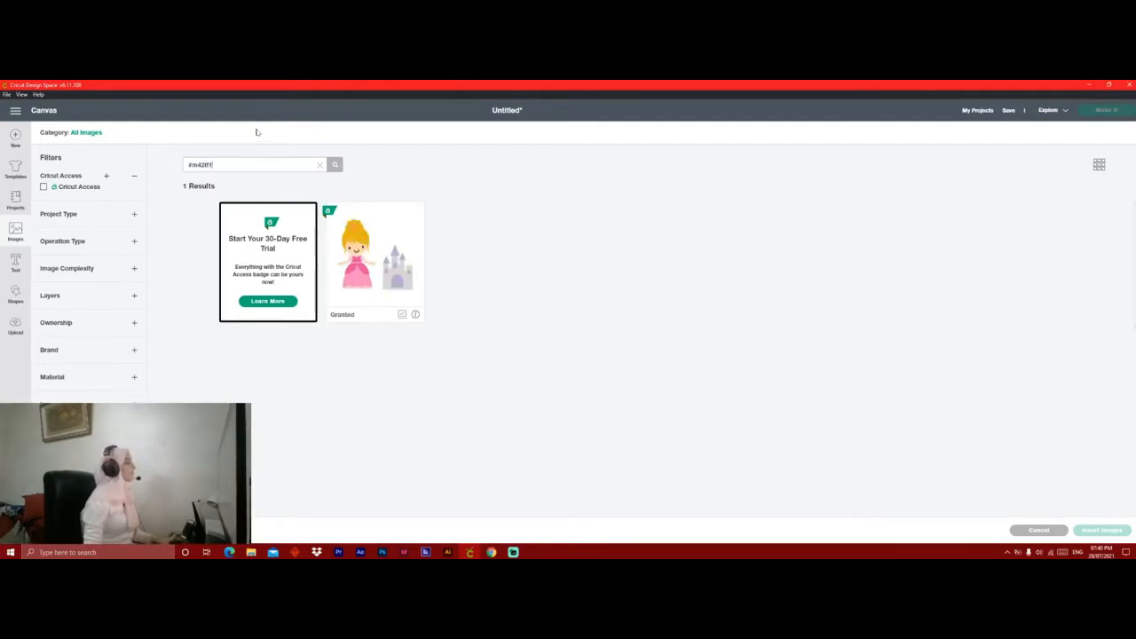
click(379, 256)
Search the image library for #m268d76ed and add the "little princess" image to the selection.
click(200, 165)
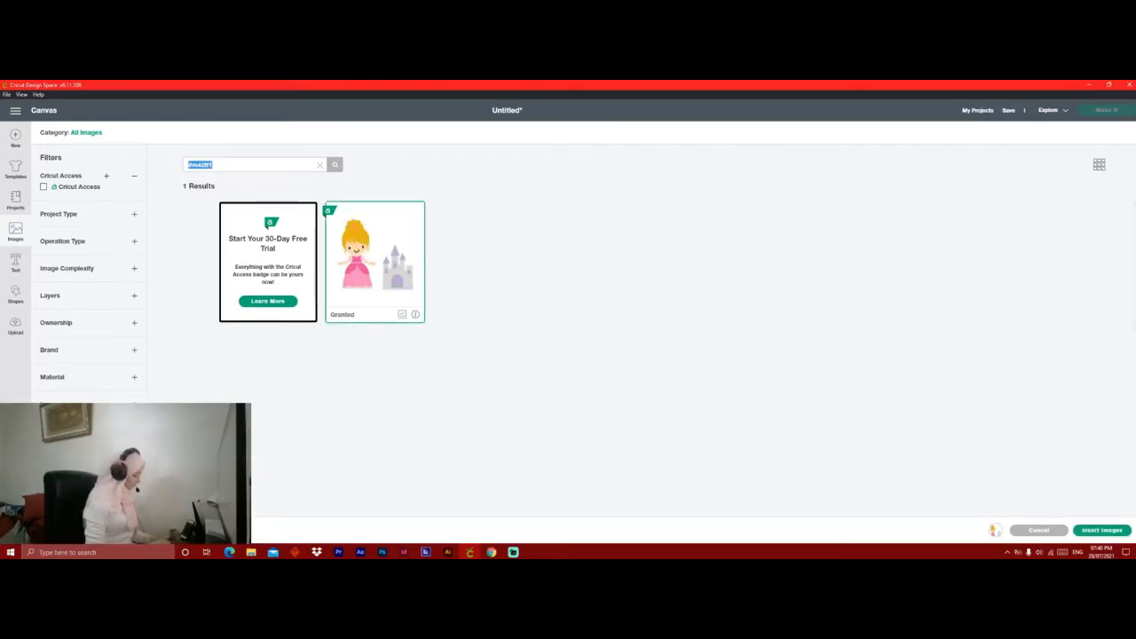
text(#)
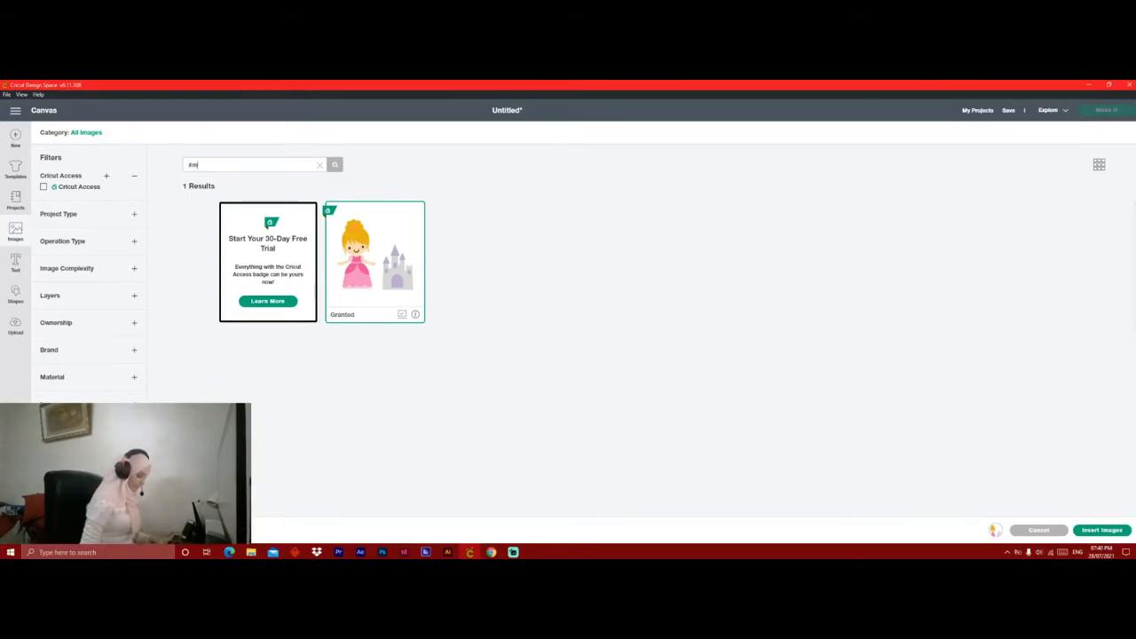
text(m2b8)
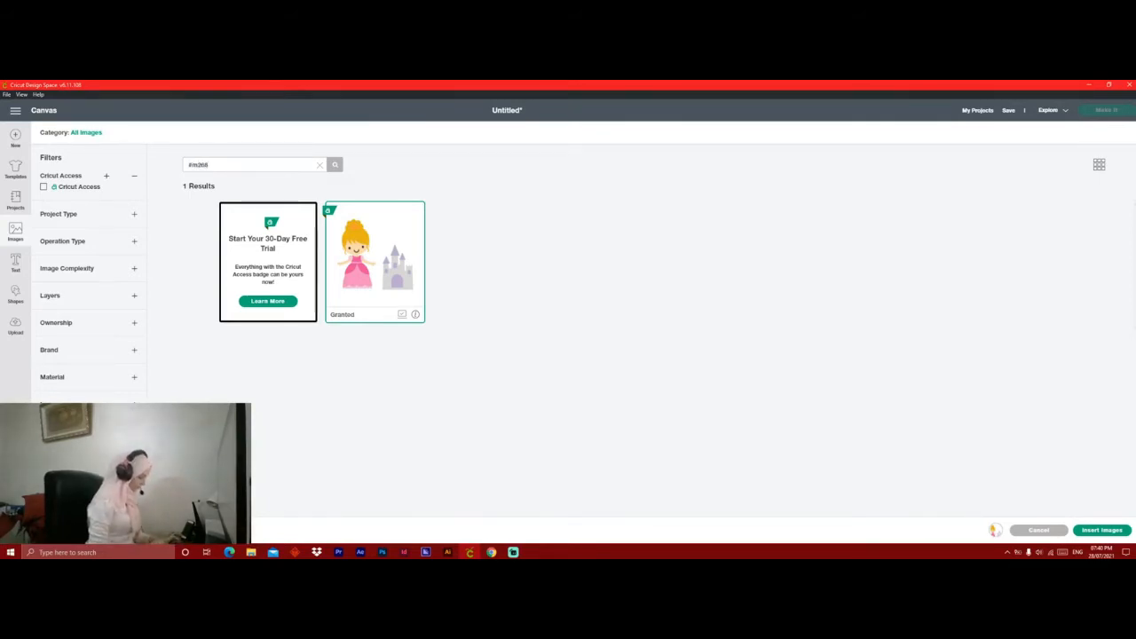
text(d76ed)
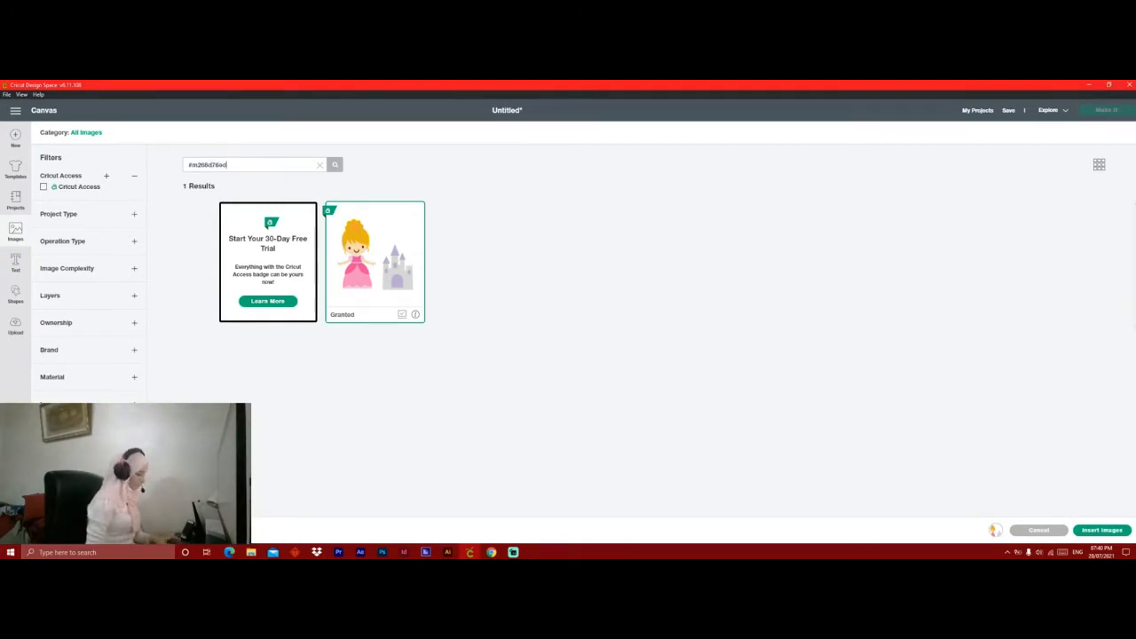
key(Return)
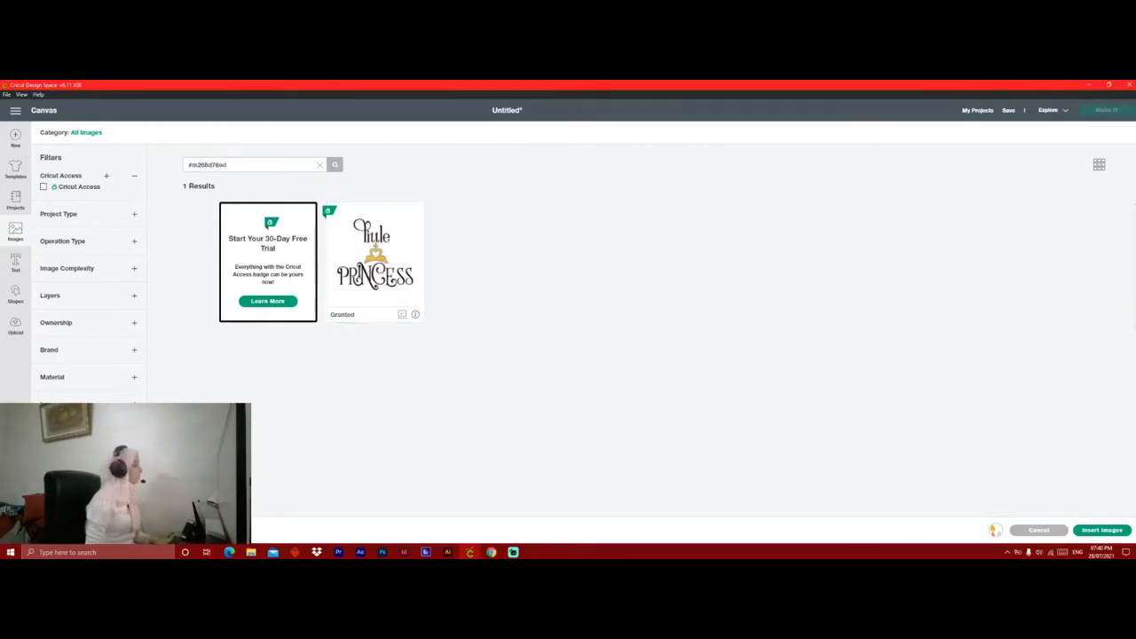
click(360, 254)
Search the image library for #m448c1, add the ballerina and slippers image to the selection, and insert all selected images.
drag(251, 165, 115, 163)
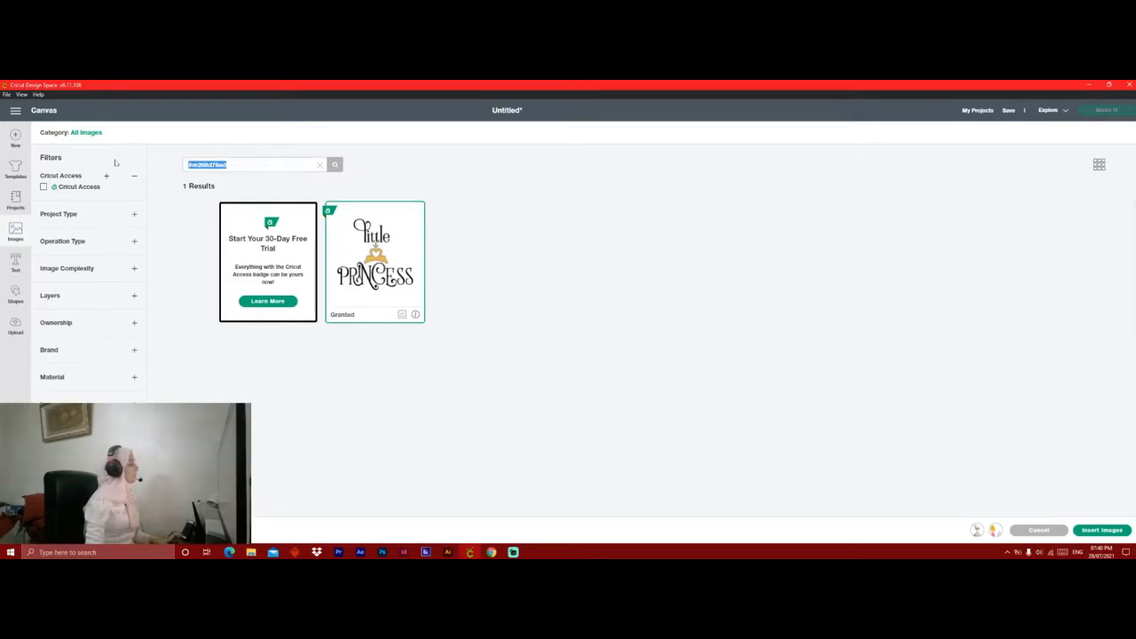
text(#m44)
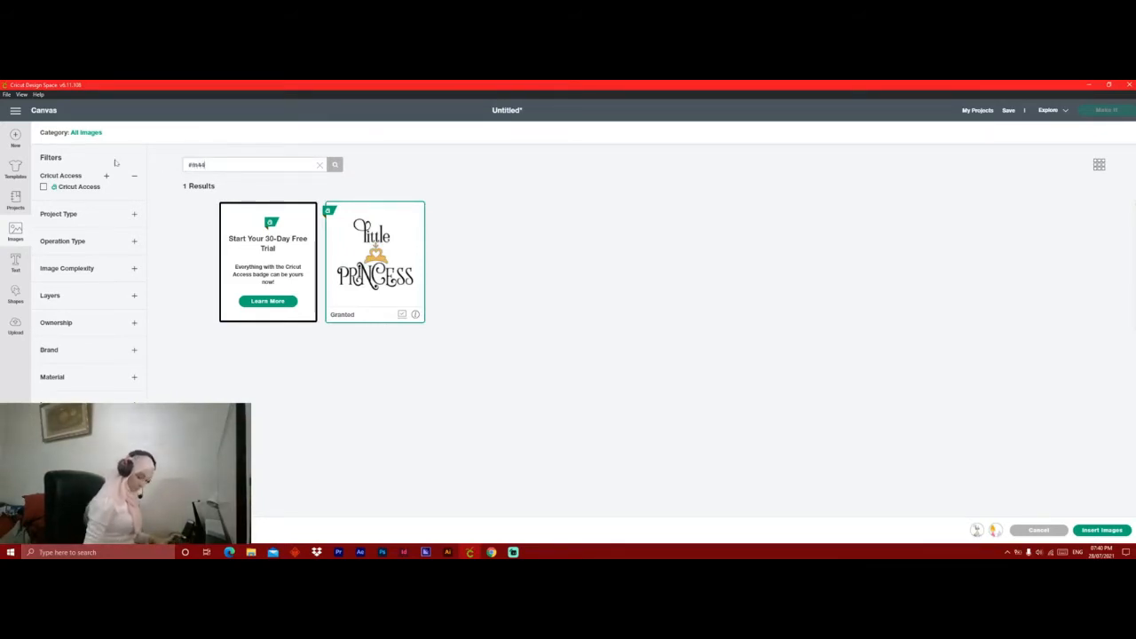
text(8c1)
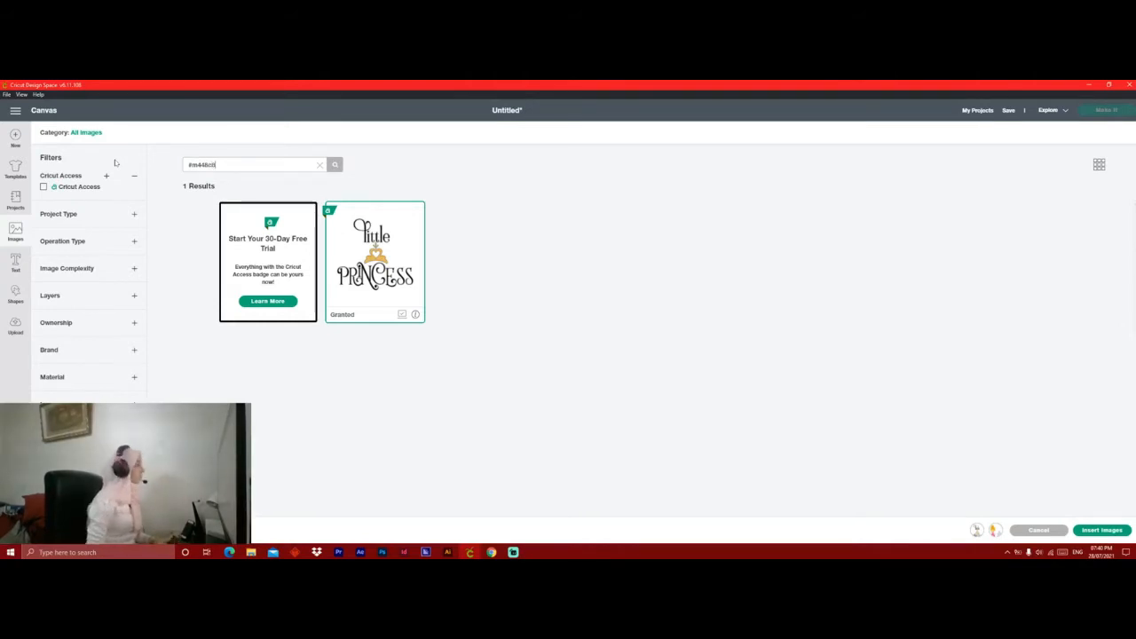
key(Return)
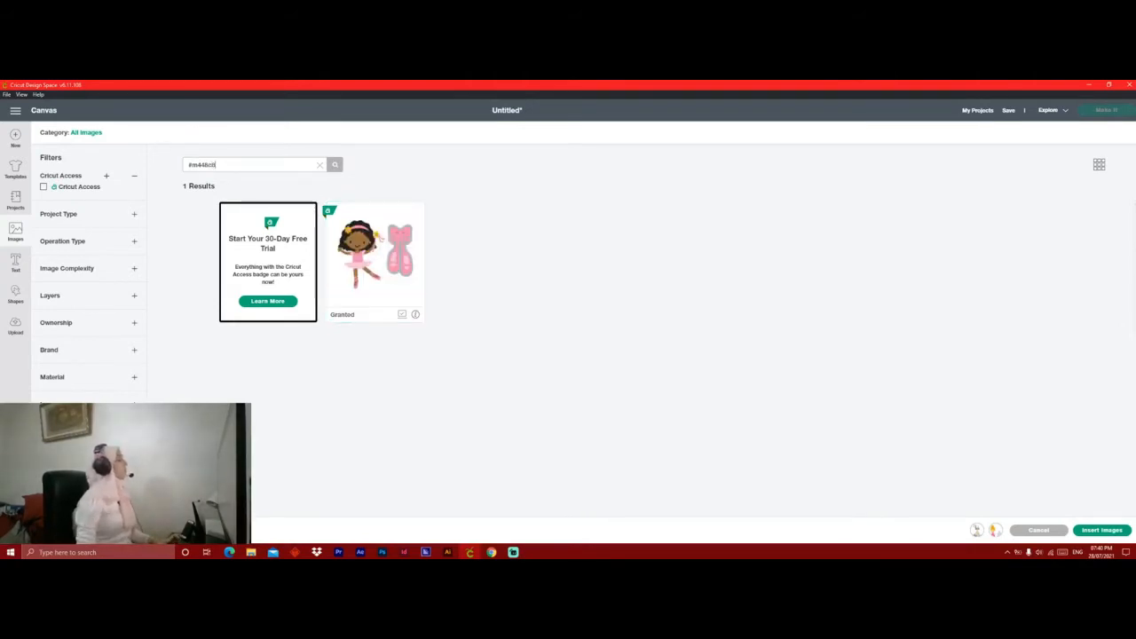
click(380, 244)
click(1103, 529)
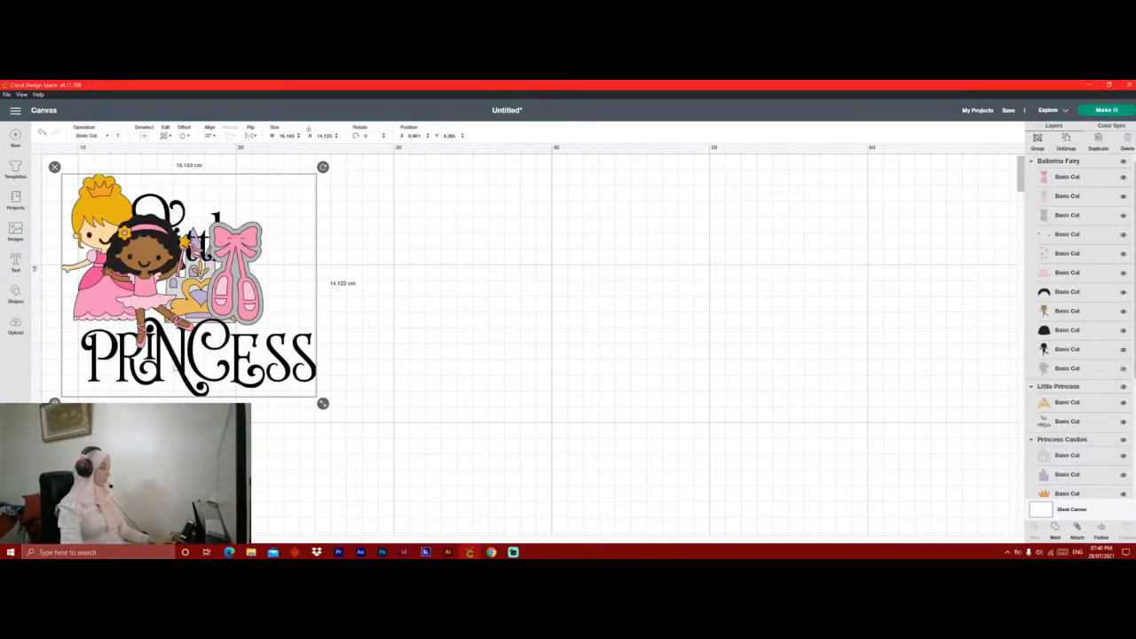
Spread the three overlapping images apart on the canvas and delete the gold crown from the "little princess" design.
drag(472, 302, 131, 347)
drag(524, 310, 243, 360)
drag(131, 347, 172, 486)
drag(242, 355, 705, 392)
drag(427, 288, 148, 340)
drag(206, 473, 184, 460)
drag(716, 457, 601, 377)
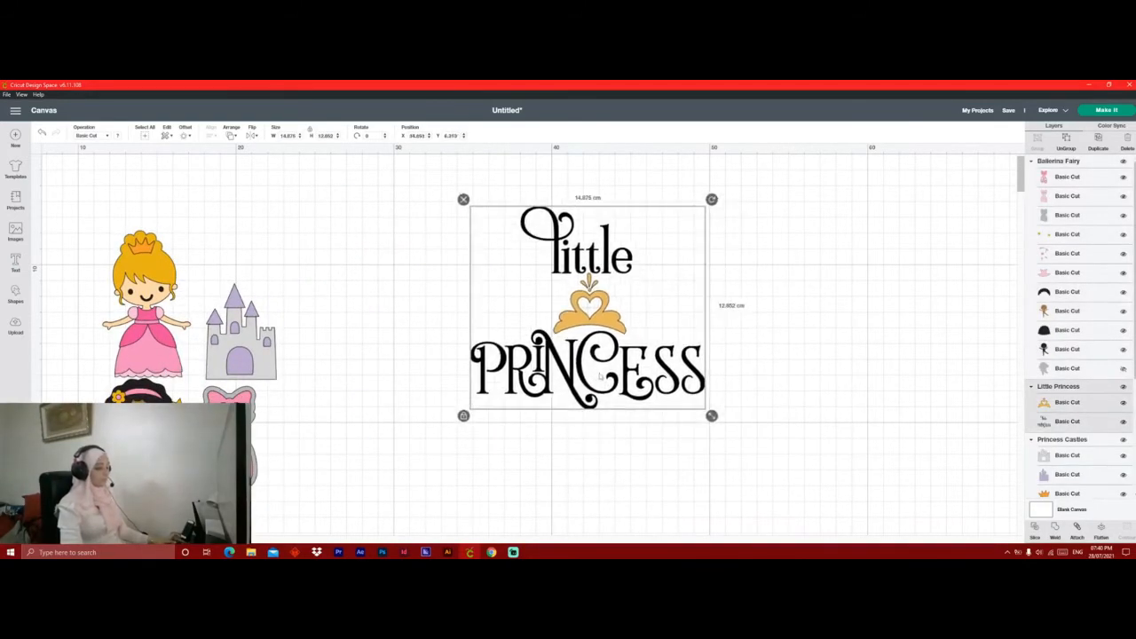
click(1083, 406)
key(Delete)
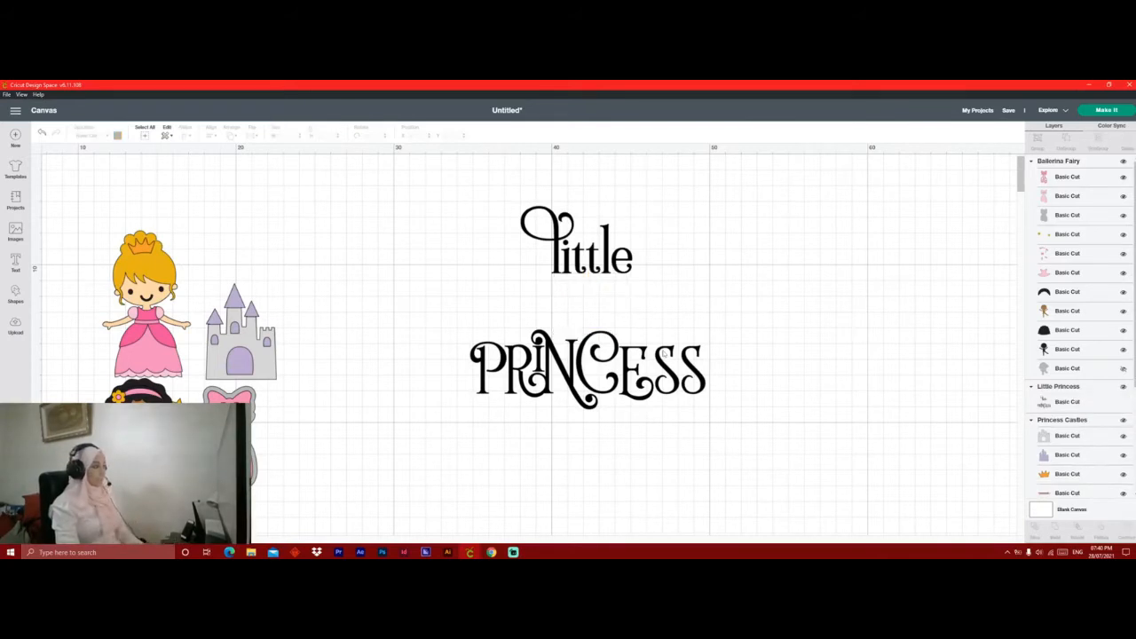
Hide the letter C of PRINCESS in the "little princess" text with Contour.
click(664, 352)
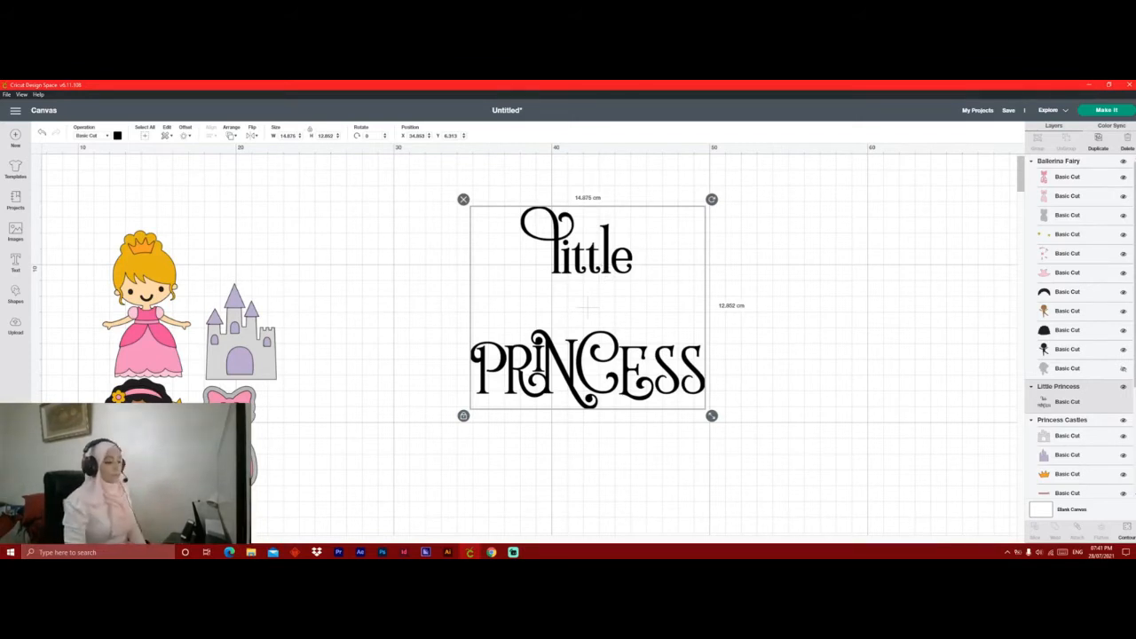
click(1127, 537)
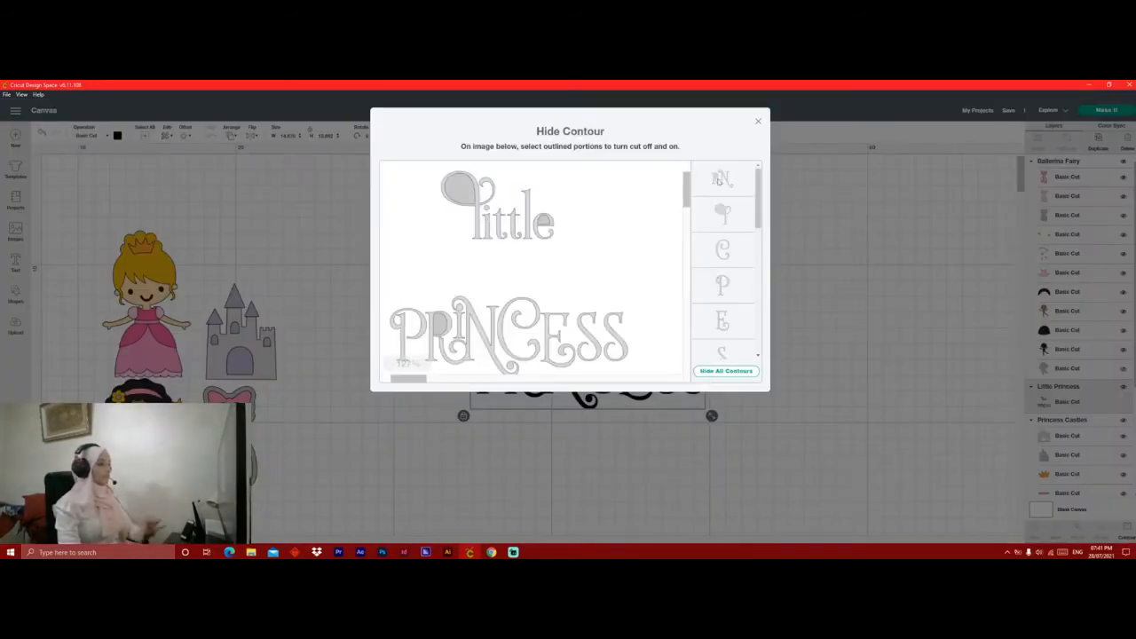
click(738, 238)
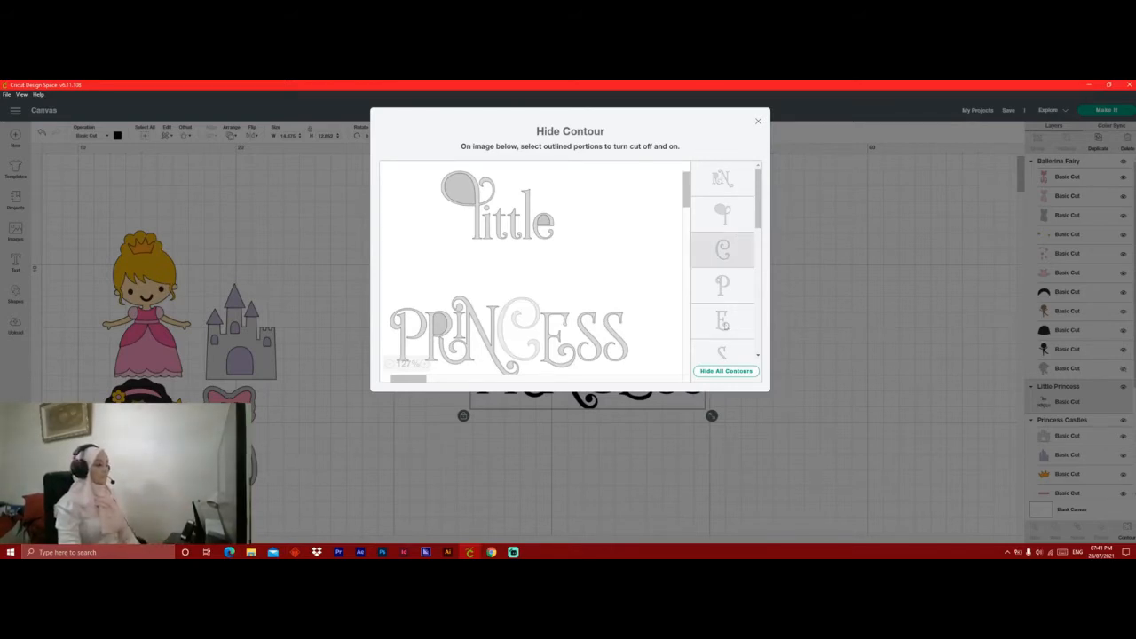
click(757, 121)
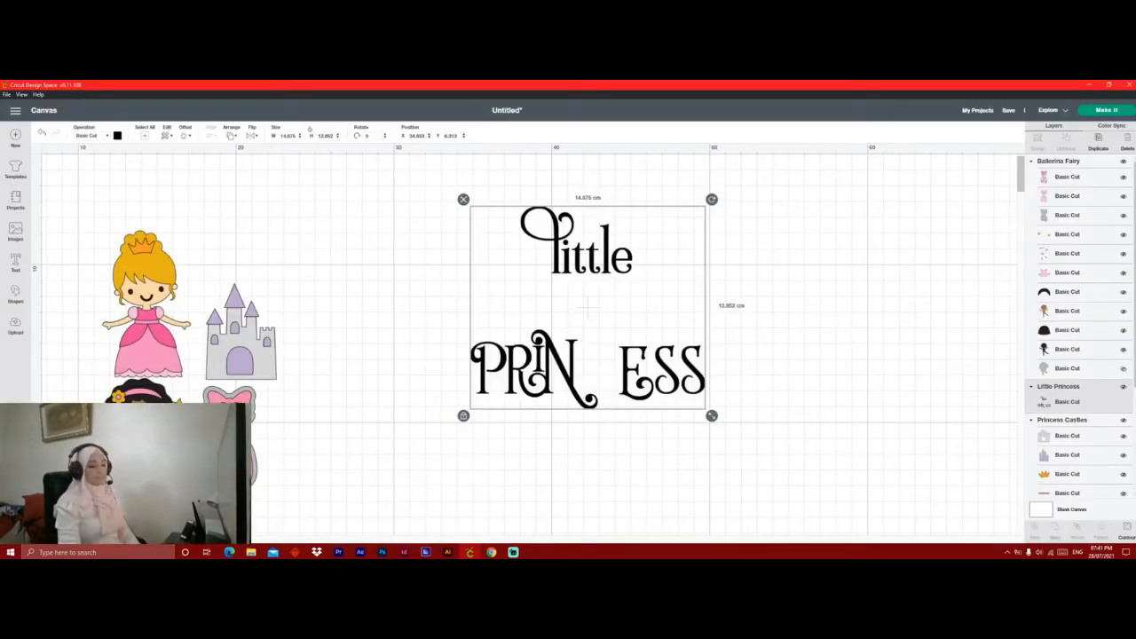
Use Contour to hide every part of the word "little" and restore the letter C, keeping only the complete word PRINCESS.
click(1126, 533)
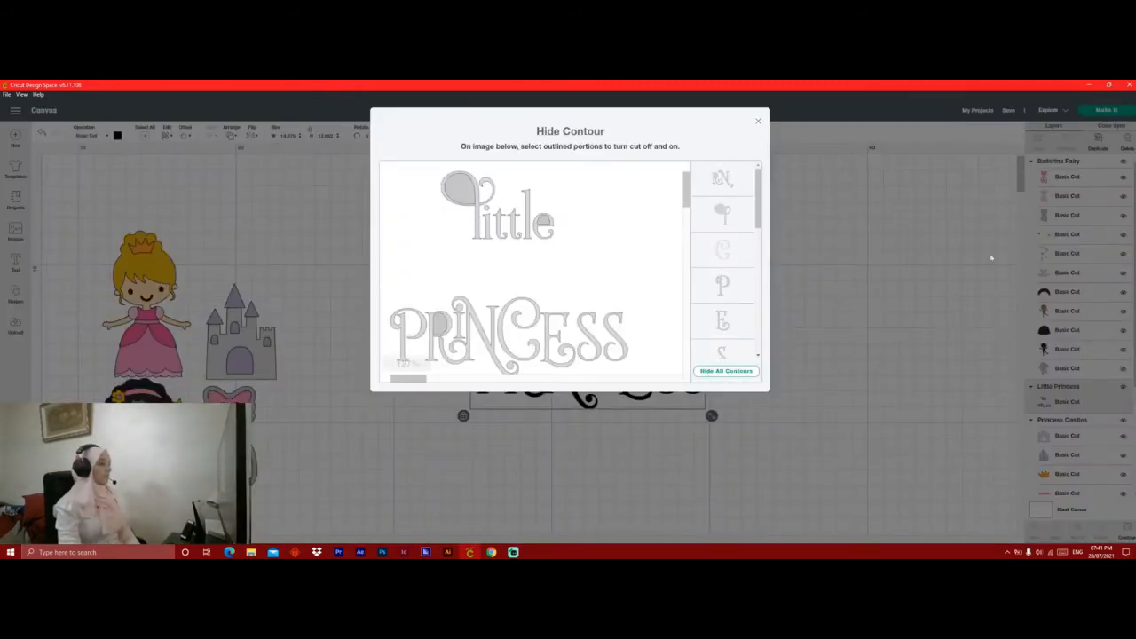
click(484, 215)
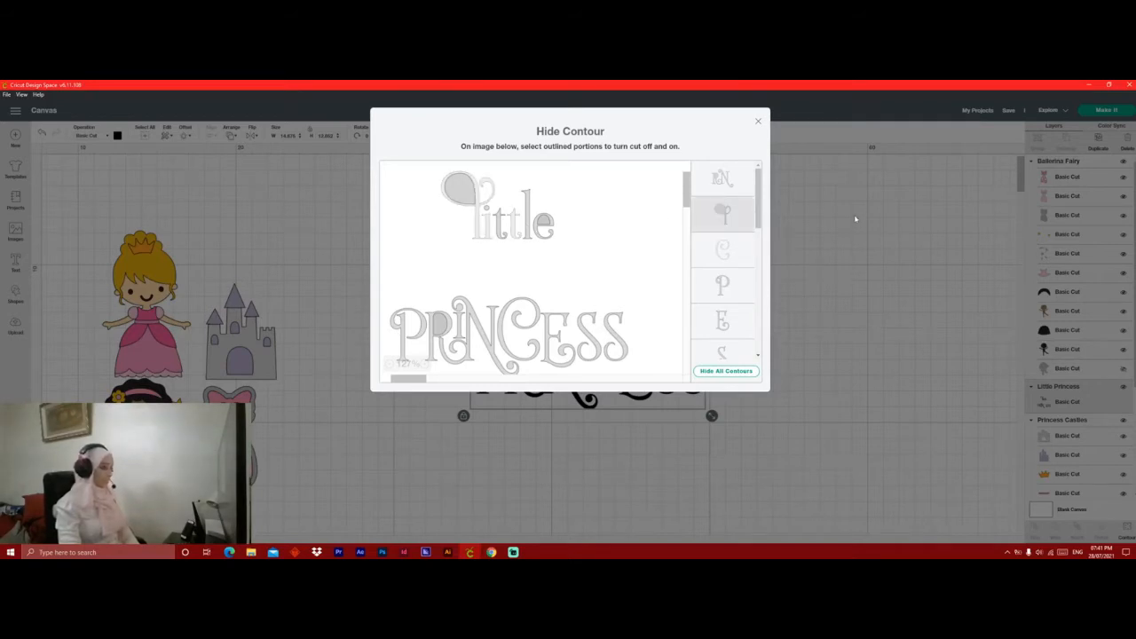
drag(760, 194, 762, 296)
click(732, 255)
click(736, 291)
click(736, 315)
scroll(737, 298, up, 5)
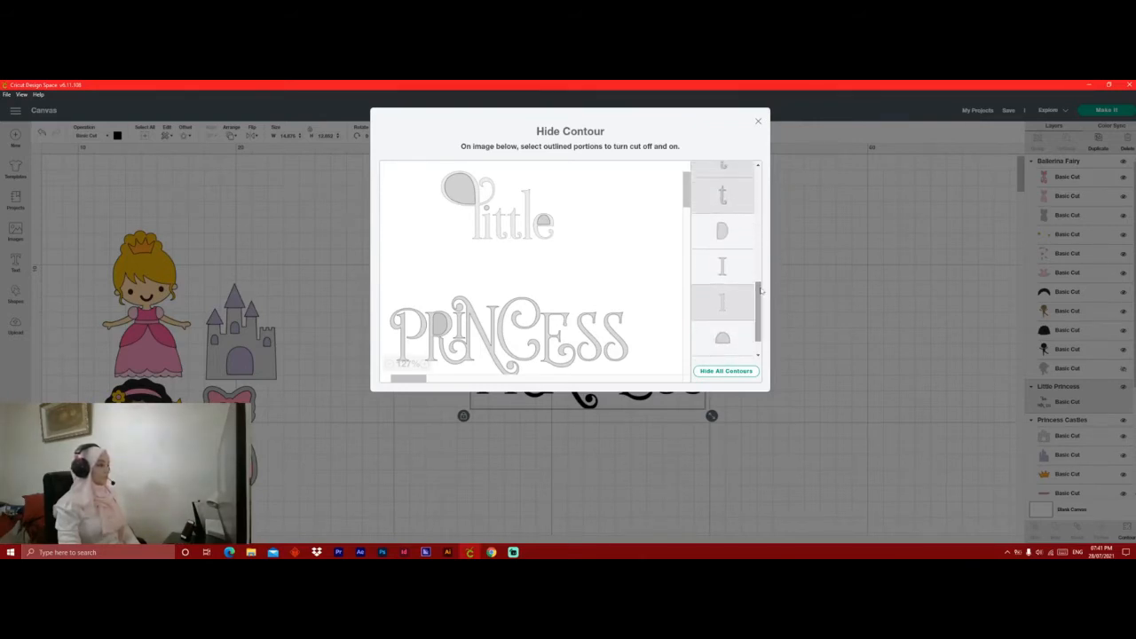
click(736, 299)
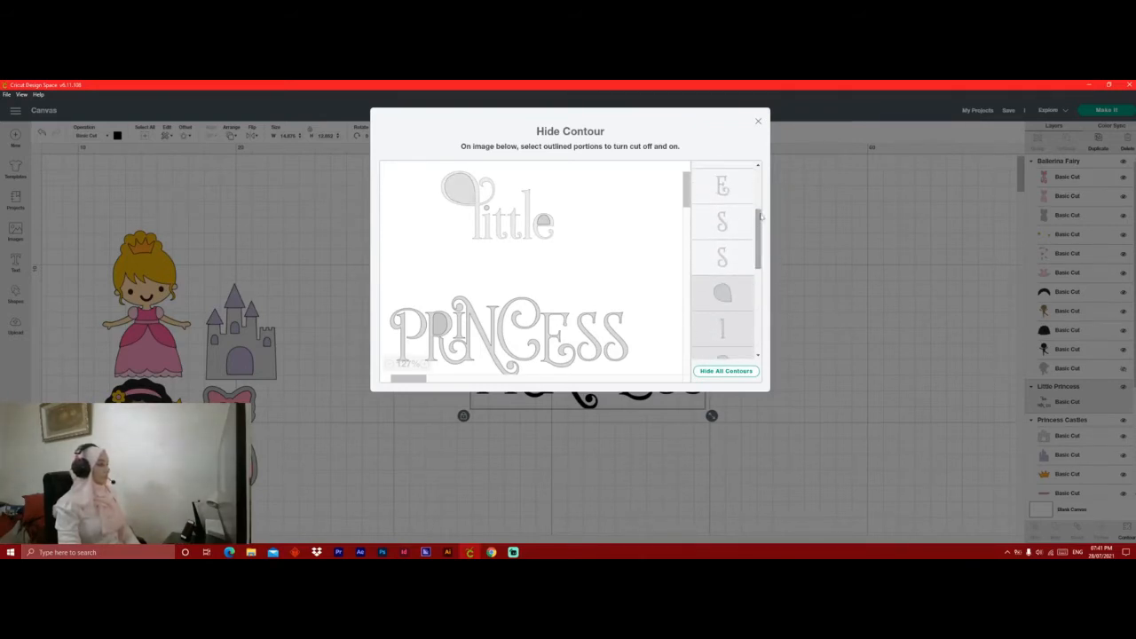
drag(757, 217, 762, 318)
click(741, 309)
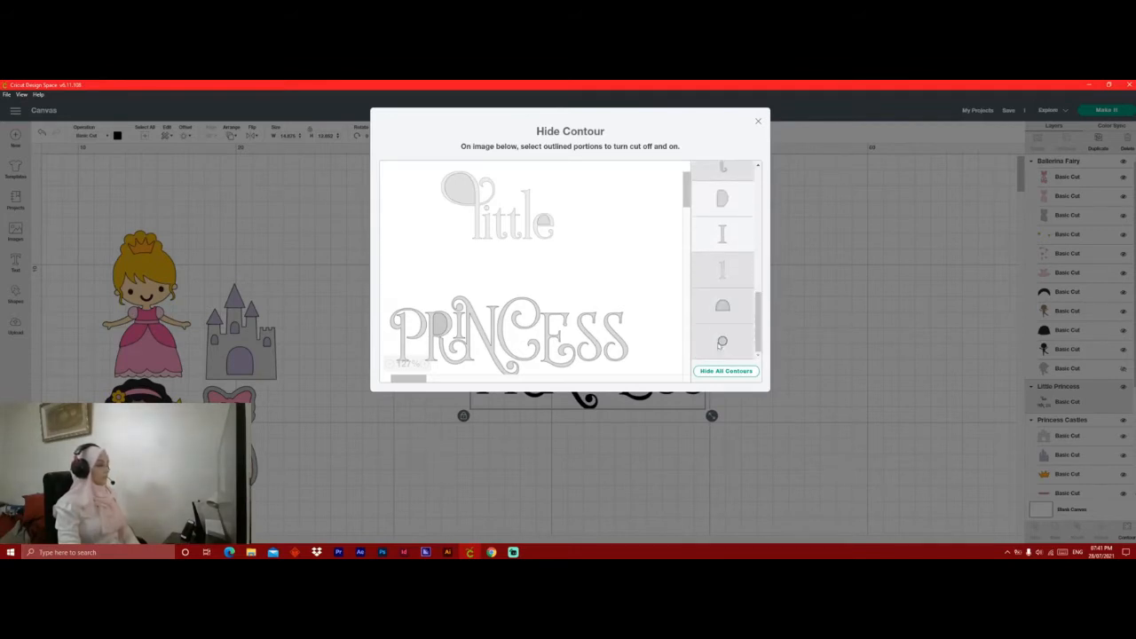
click(758, 121)
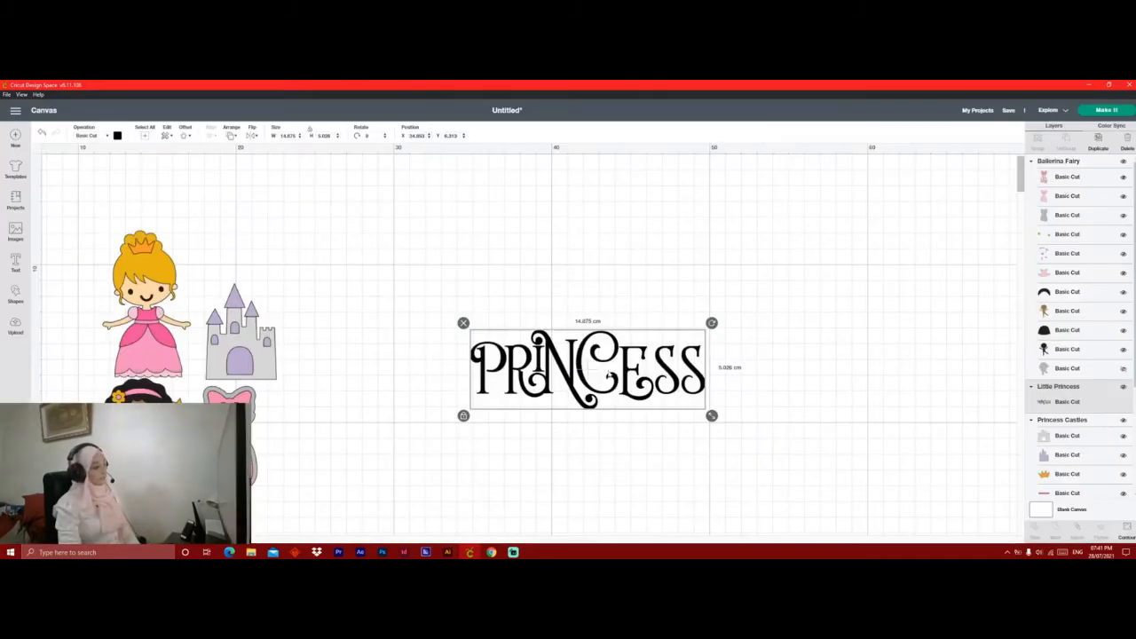
Duplicate the word PRINCESS and place the copy to the right of the original.
drag(636, 360, 623, 347)
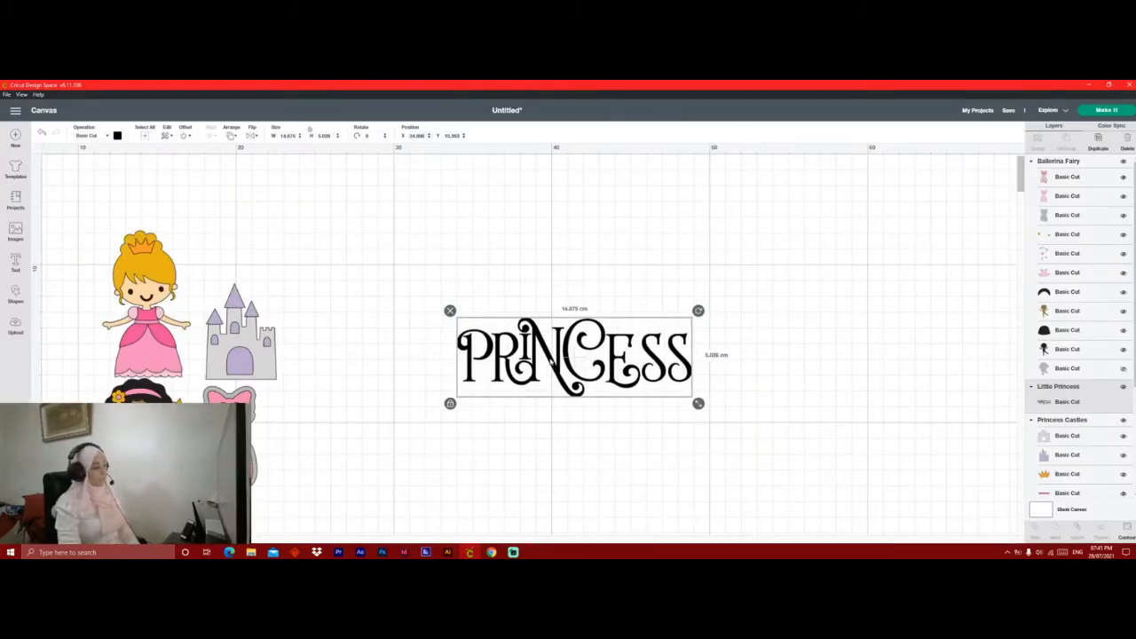
right_click(551, 362)
click(574, 320)
drag(629, 359, 856, 380)
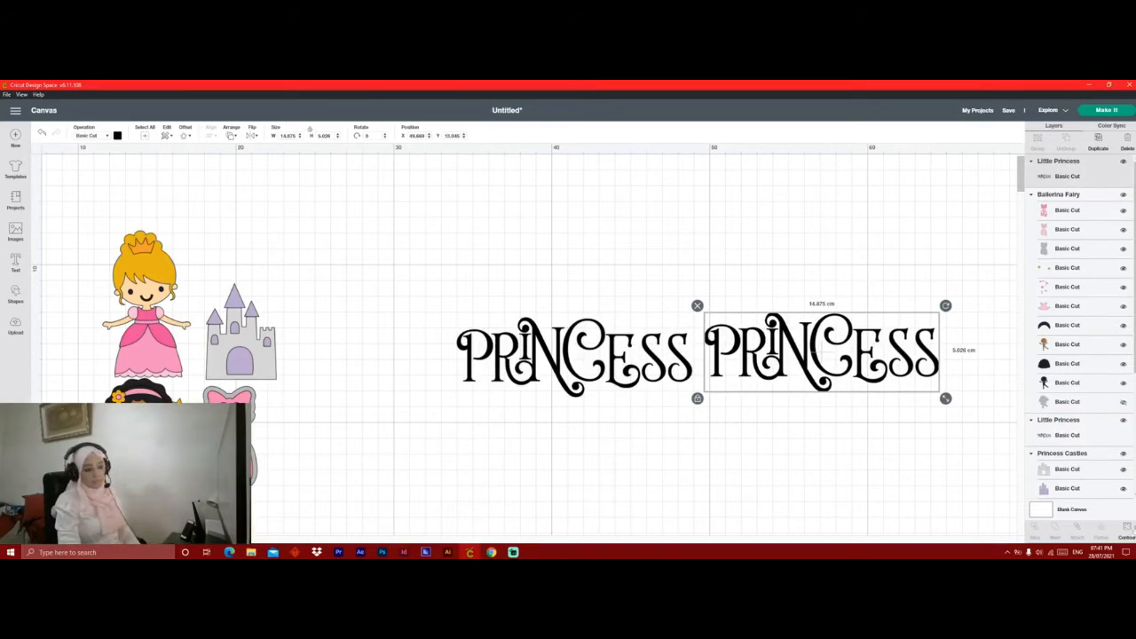
In the copy's contours, hide all letters of PRINCESS and show the word "little" instead.
click(1125, 536)
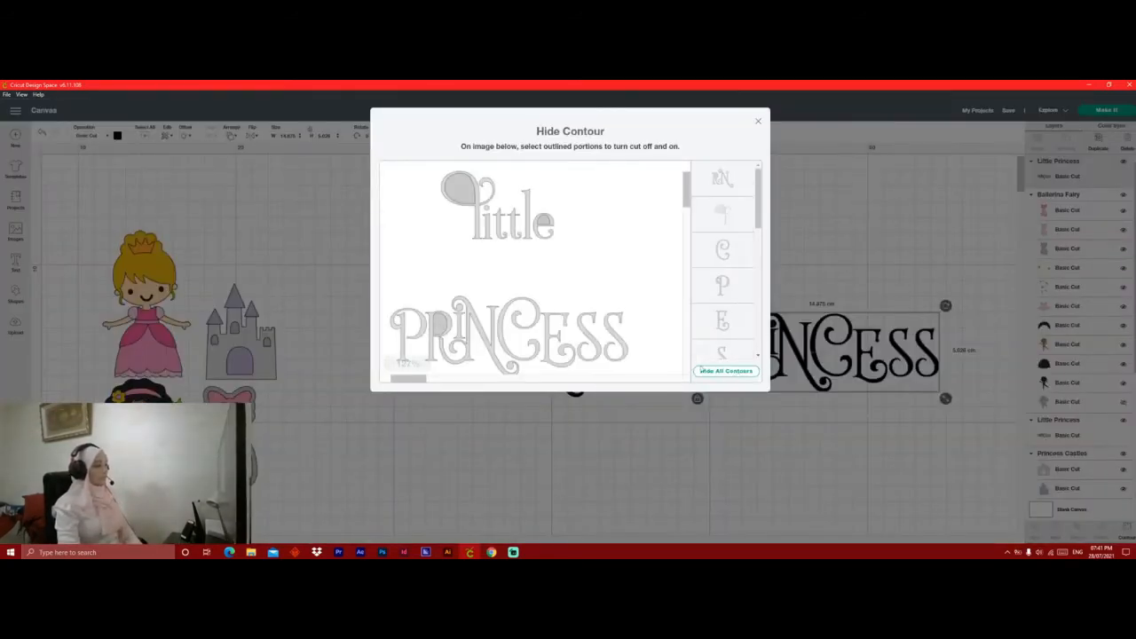
click(722, 177)
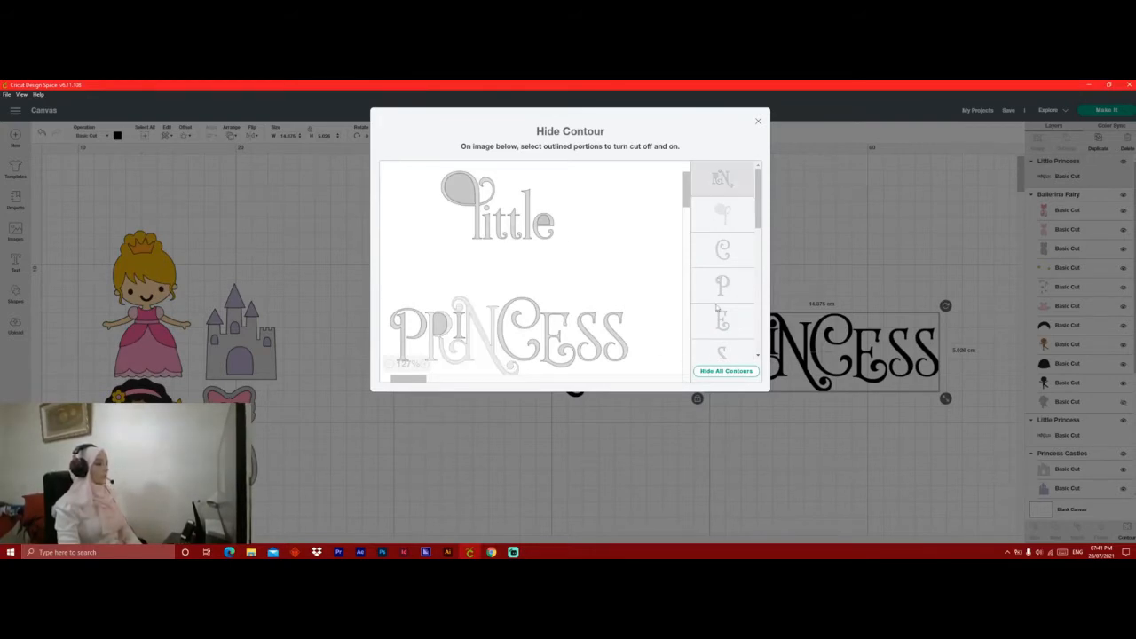
click(722, 286)
click(736, 242)
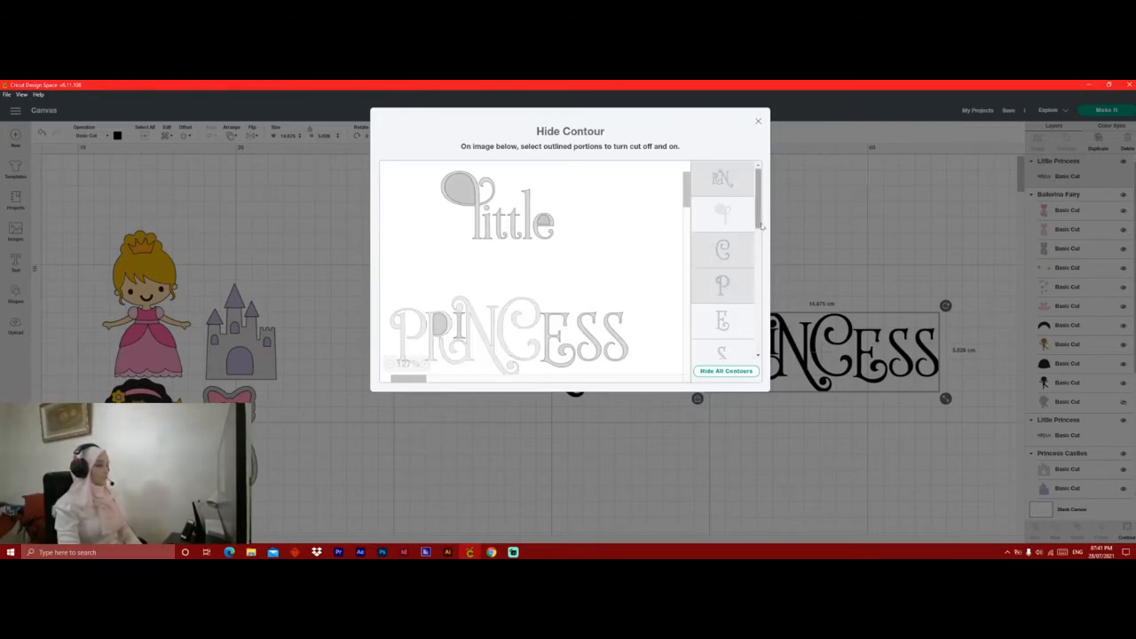
scroll(730, 275, down, 1)
click(732, 301)
click(738, 338)
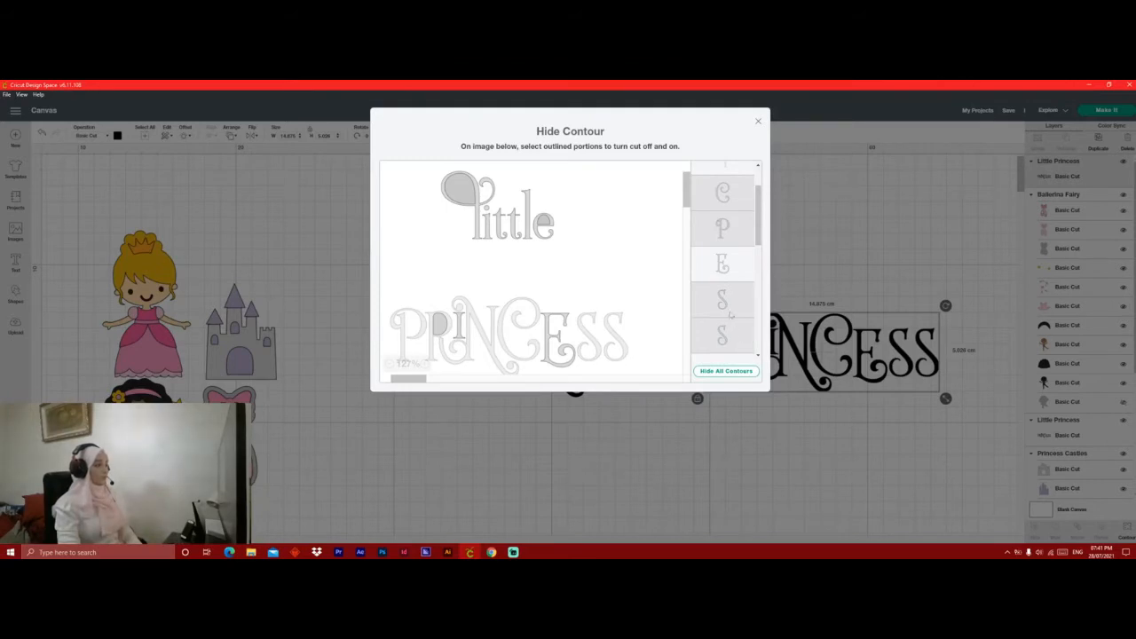
click(747, 263)
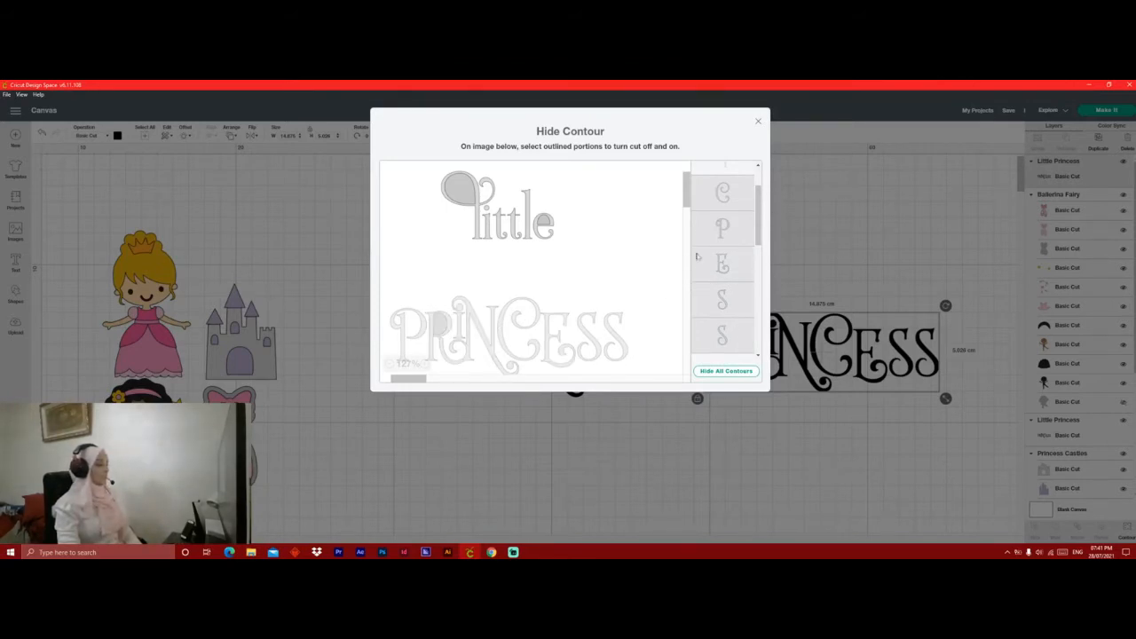
click(757, 124)
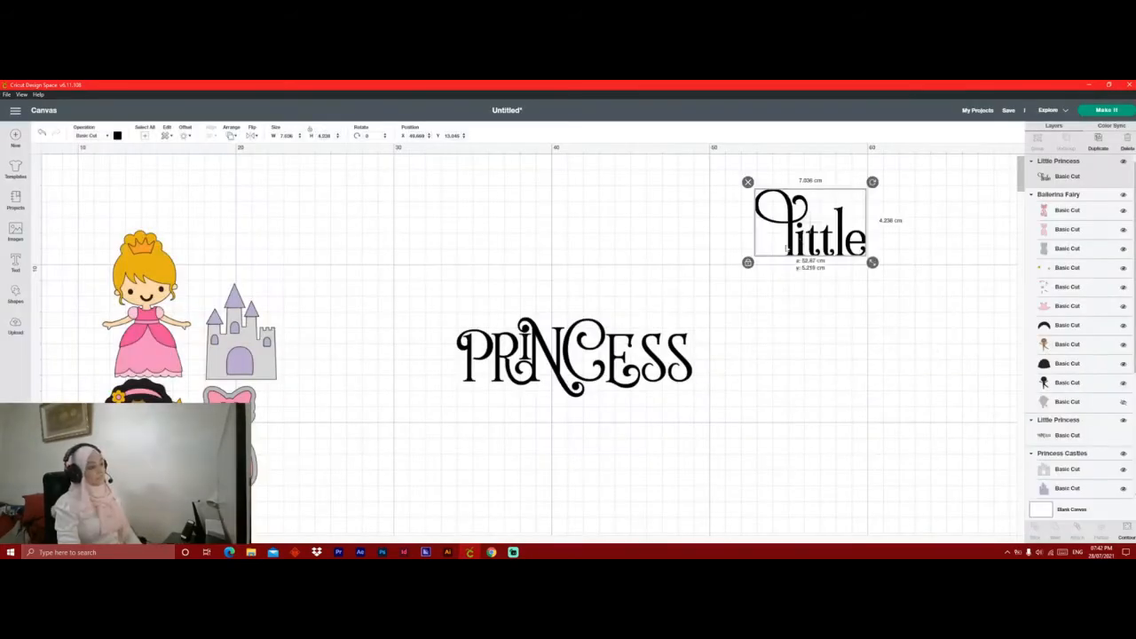
Move "little" directly above PRINCESS so the two words touch, and weld them together.
drag(800, 241, 555, 299)
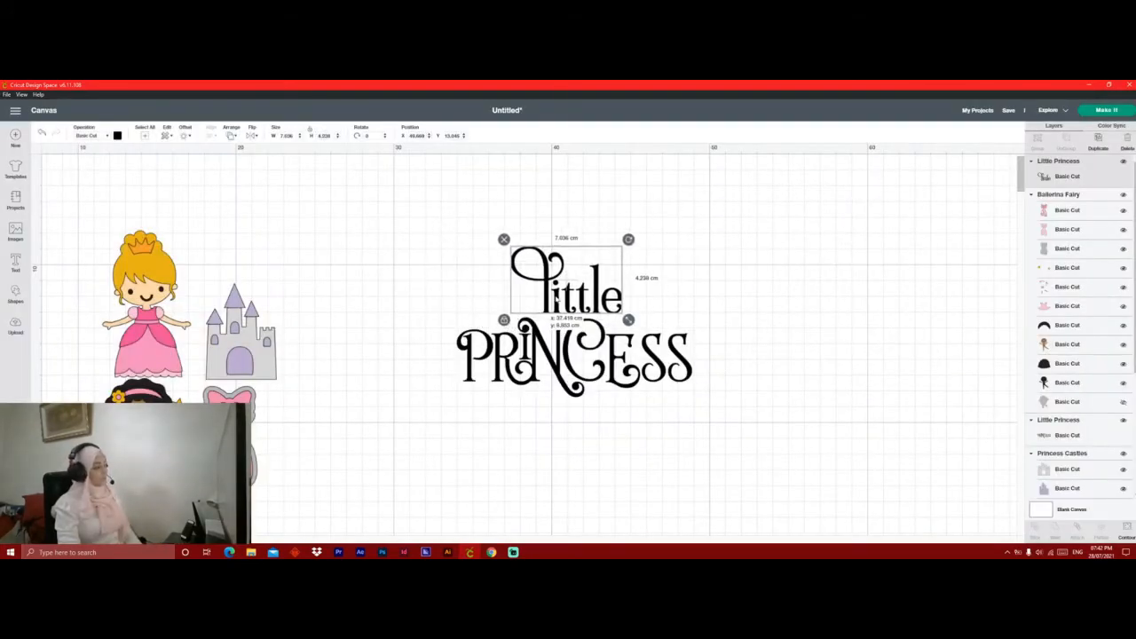
click(604, 465)
drag(786, 249, 399, 406)
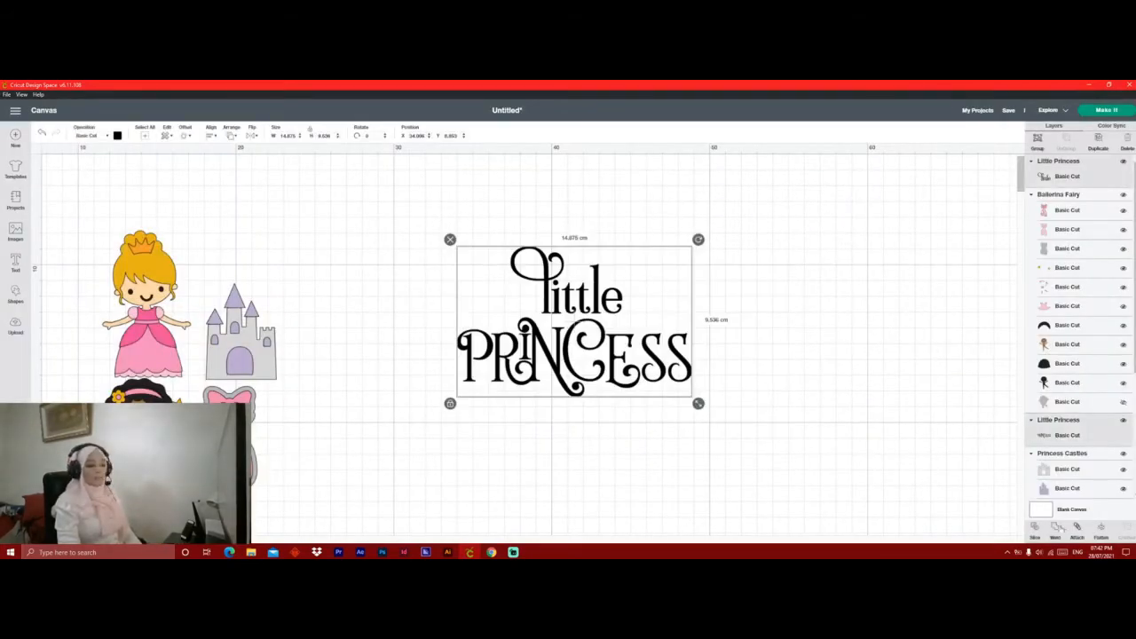
click(1055, 536)
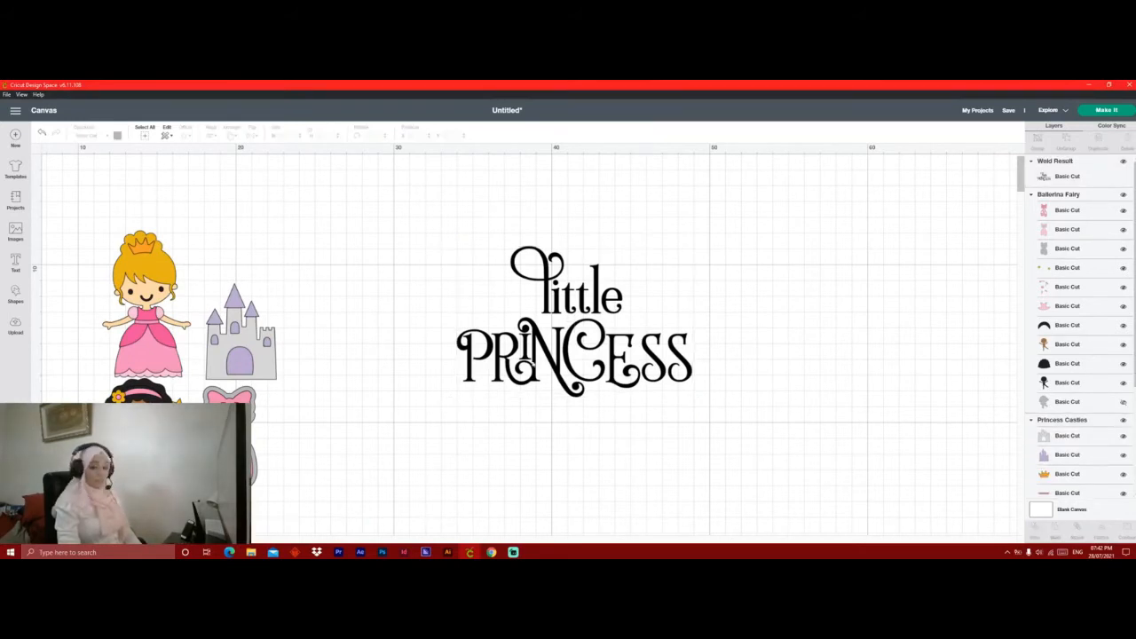
Shrink the welded "little princess" title to about 10.2 cm wide and reposition it on the canvas.
drag(533, 362, 556, 356)
drag(721, 399, 657, 358)
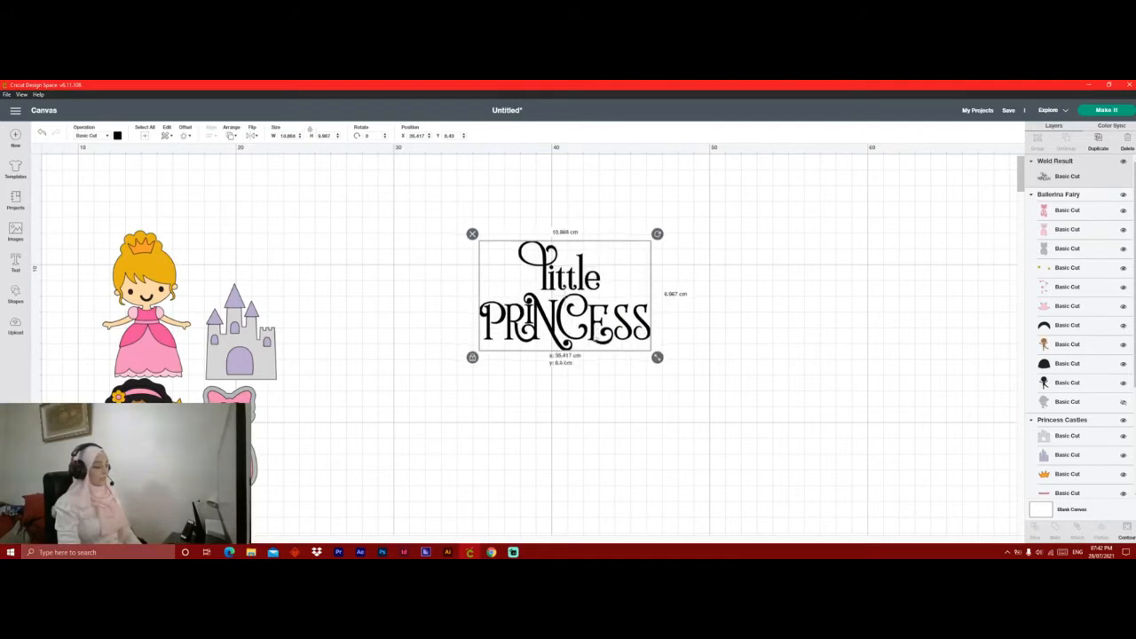
drag(596, 338, 629, 352)
drag(704, 388, 695, 381)
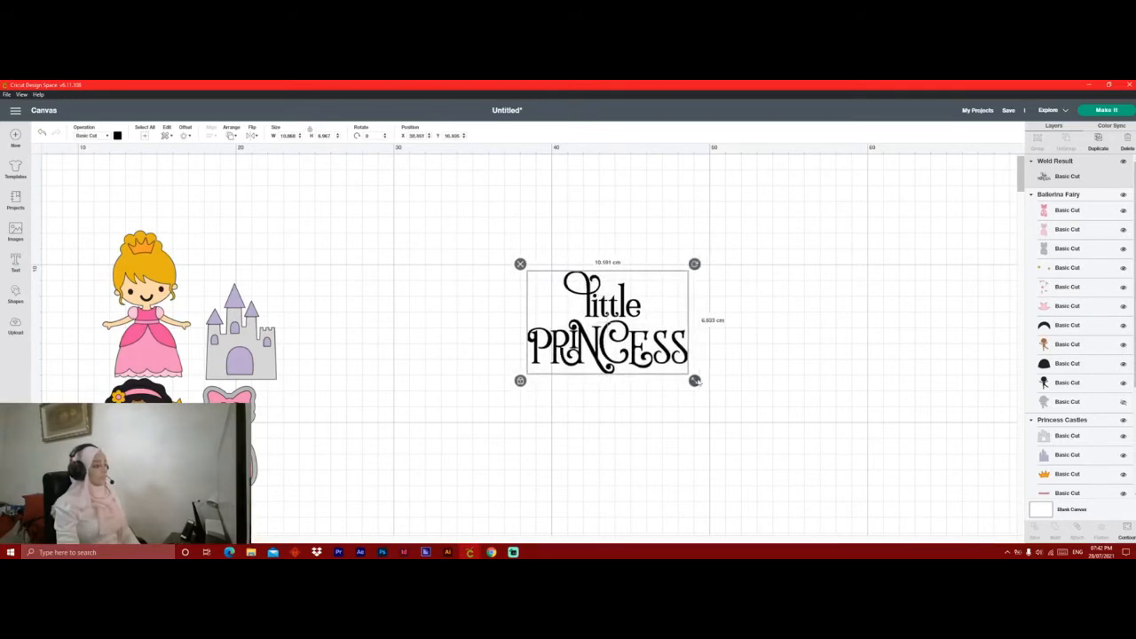
drag(575, 346, 600, 339)
Inspect the welded title's contours without changing them, and move the title to the canvas's upper right area.
click(1125, 531)
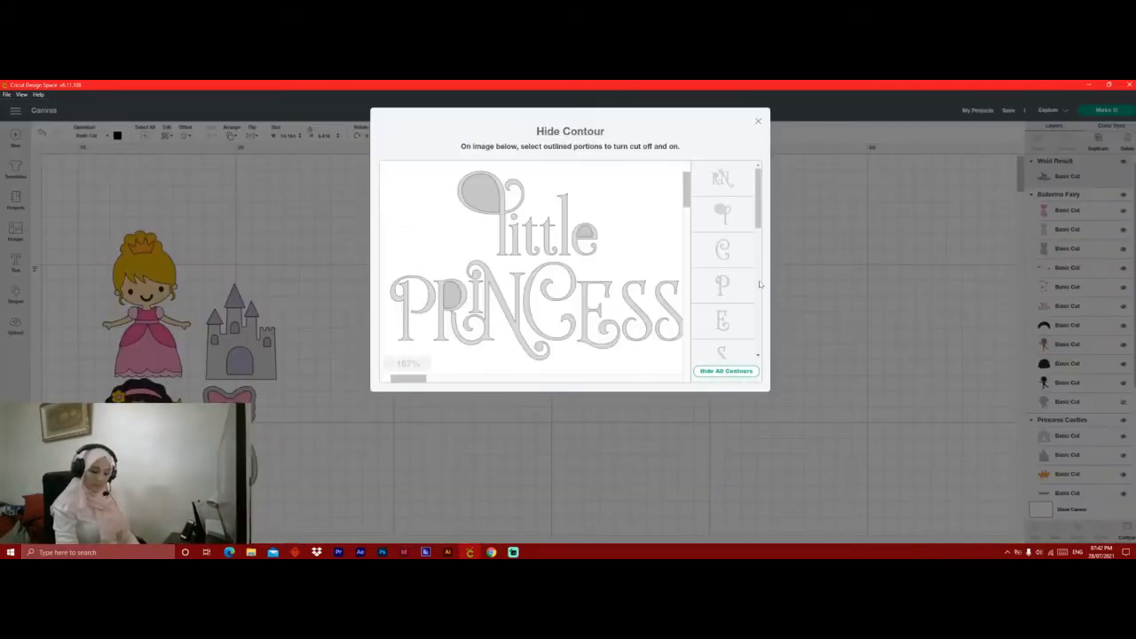
click(758, 121)
drag(634, 312, 847, 236)
click(415, 371)
Cut the light pink dress layer out of the princess and castle image and paste it as a separate piece on empty canvas.
drag(188, 302, 627, 331)
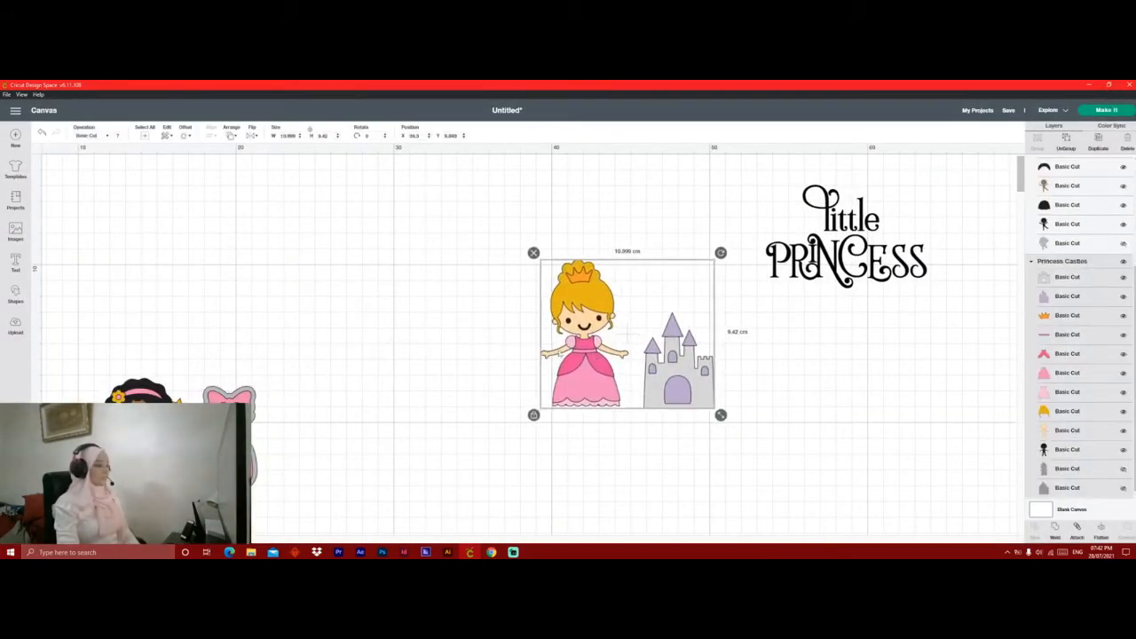
click(1084, 392)
right_click(1083, 392)
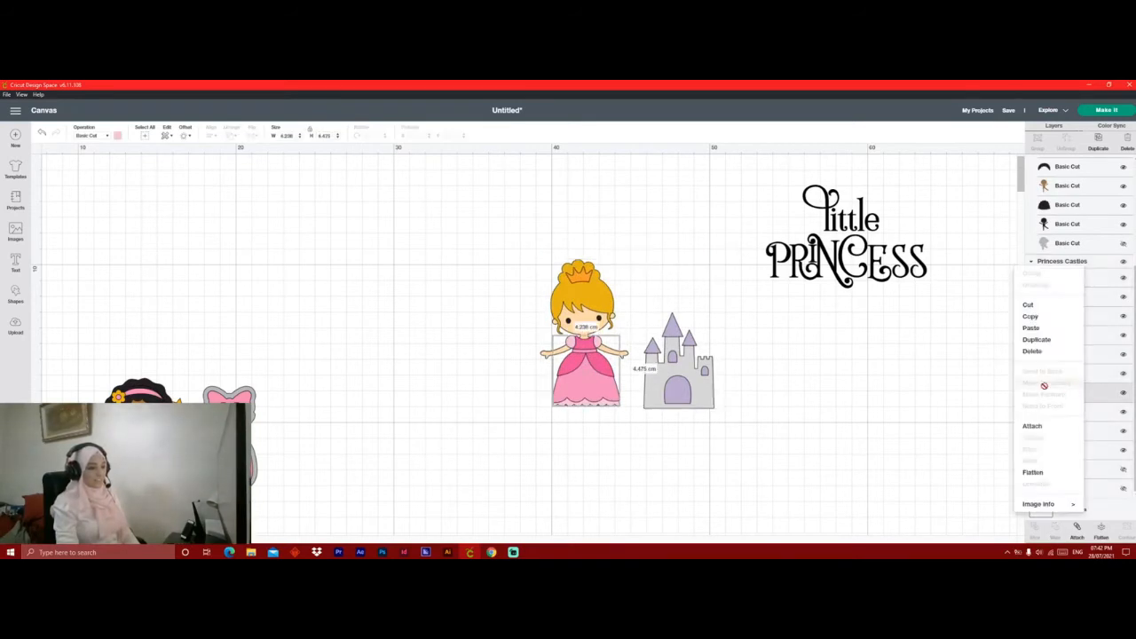
click(1028, 305)
right_click(323, 209)
click(351, 269)
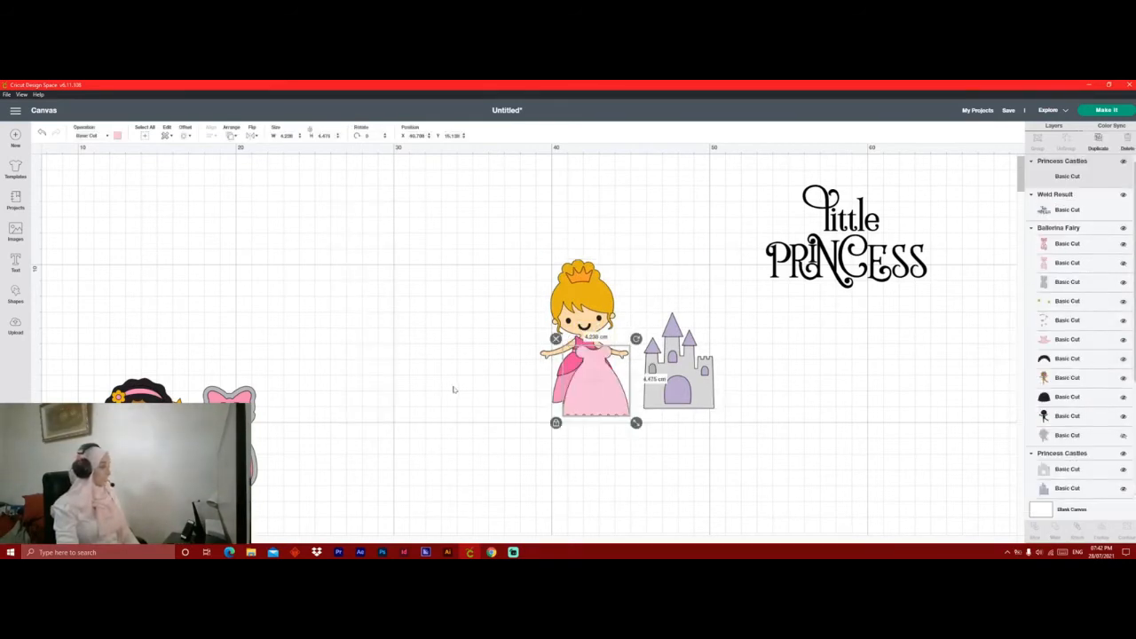
drag(590, 373, 273, 233)
Delete the rest of the princess and castle image and select the separate pink dress.
click(647, 386)
click(345, 322)
click(317, 293)
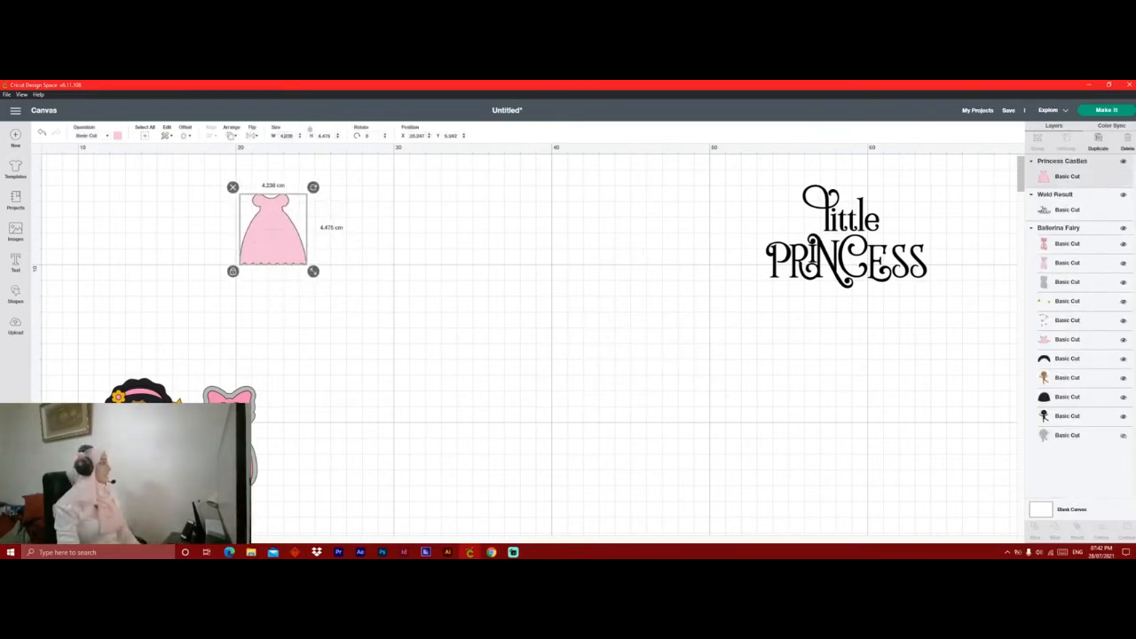
Set the pink dress's width to 10 cm and reposition it on the canvas.
text(10)
key(Return)
drag(325, 301, 272, 279)
Move the ballerina image away from the dress and place the "little princess" title just below the dress.
drag(142, 399, 552, 280)
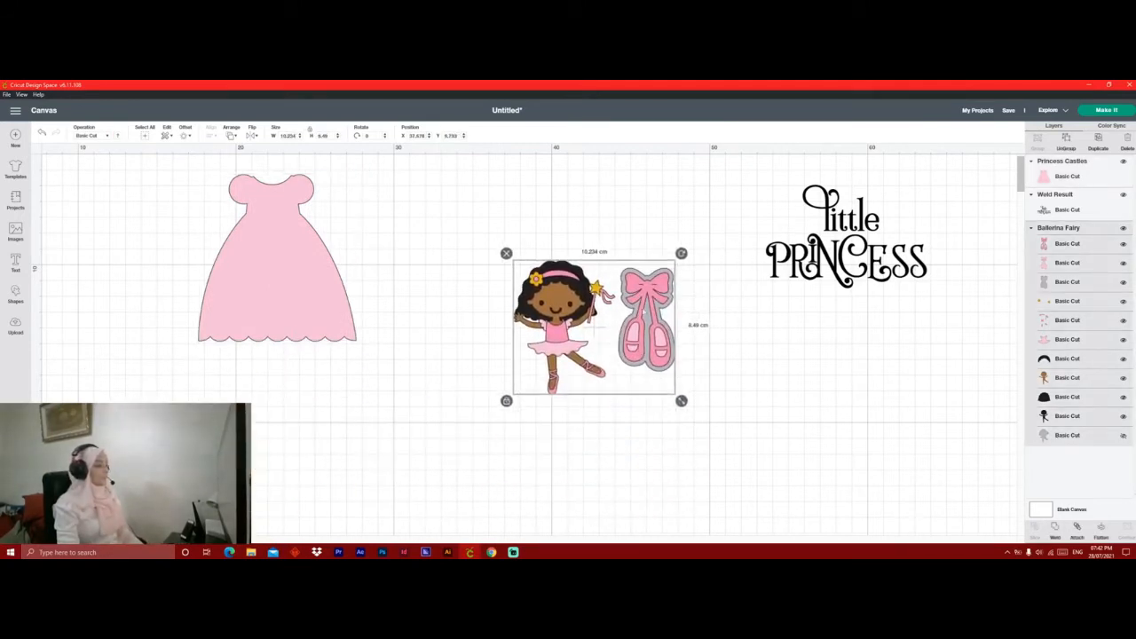
drag(835, 257, 324, 415)
drag(574, 366, 651, 352)
Delete the dark pink, light pink and grey ballet shoe layers from the Ballerina Fairy image.
click(1056, 243)
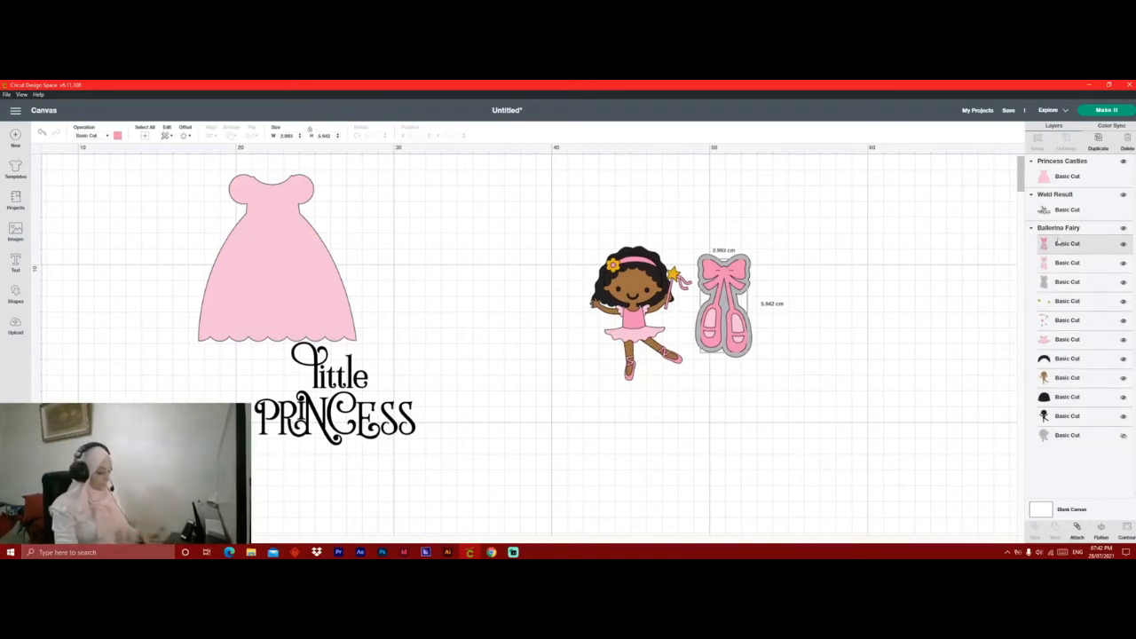
key(Delete)
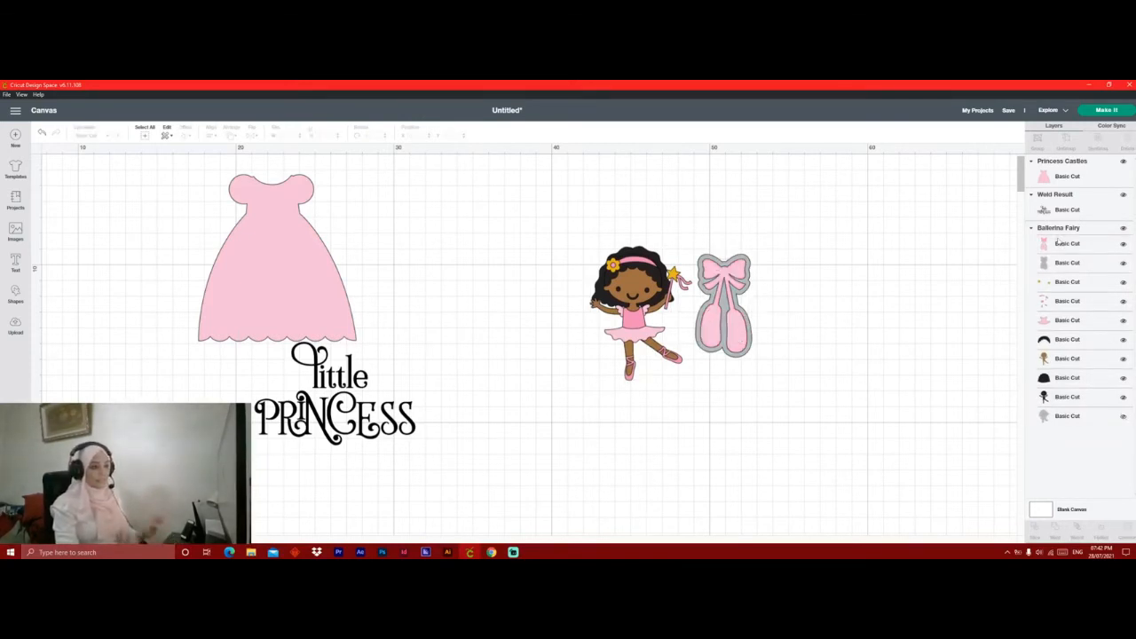
click(1124, 245)
click(1124, 245)
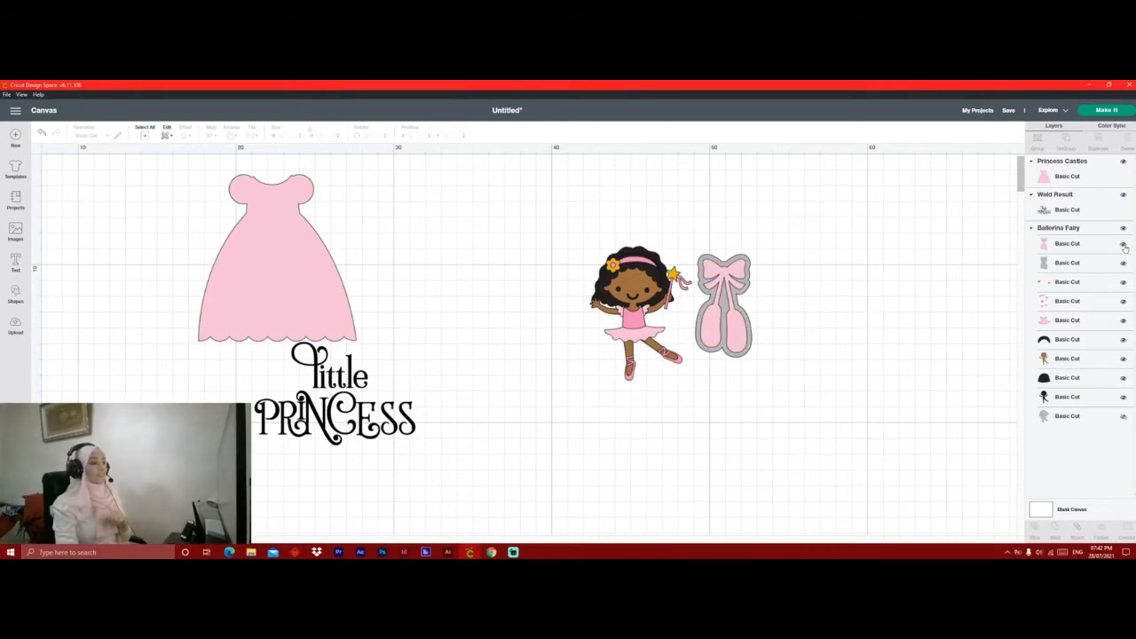
click(1098, 251)
key(Delete)
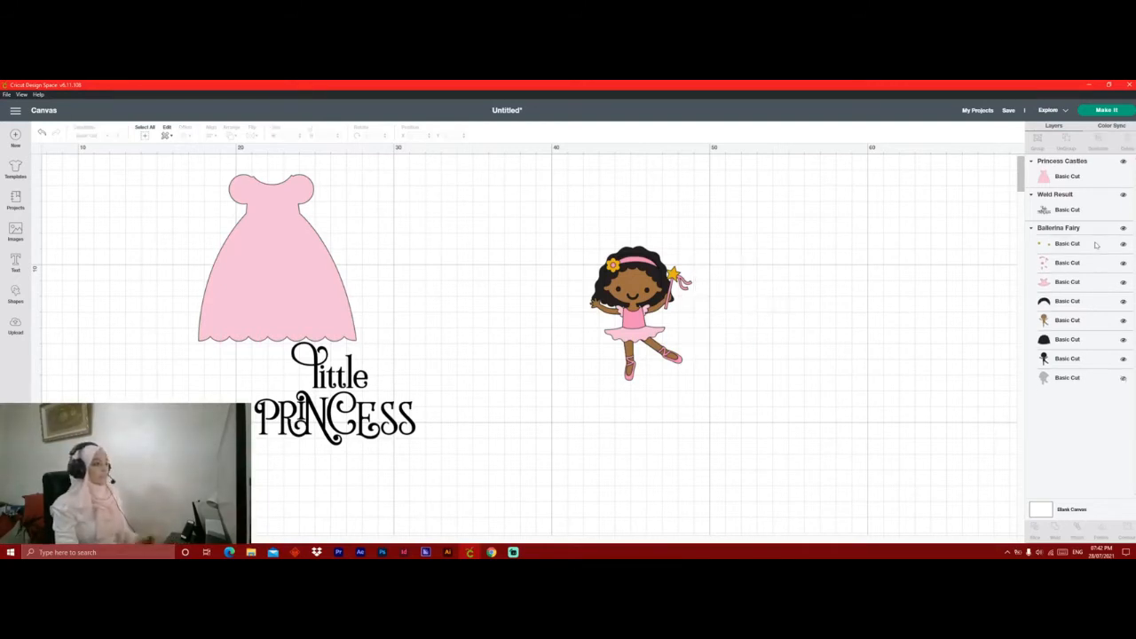
Move the ballerina aside and hide the shoe contours in her dark pink layer.
drag(635, 311, 701, 300)
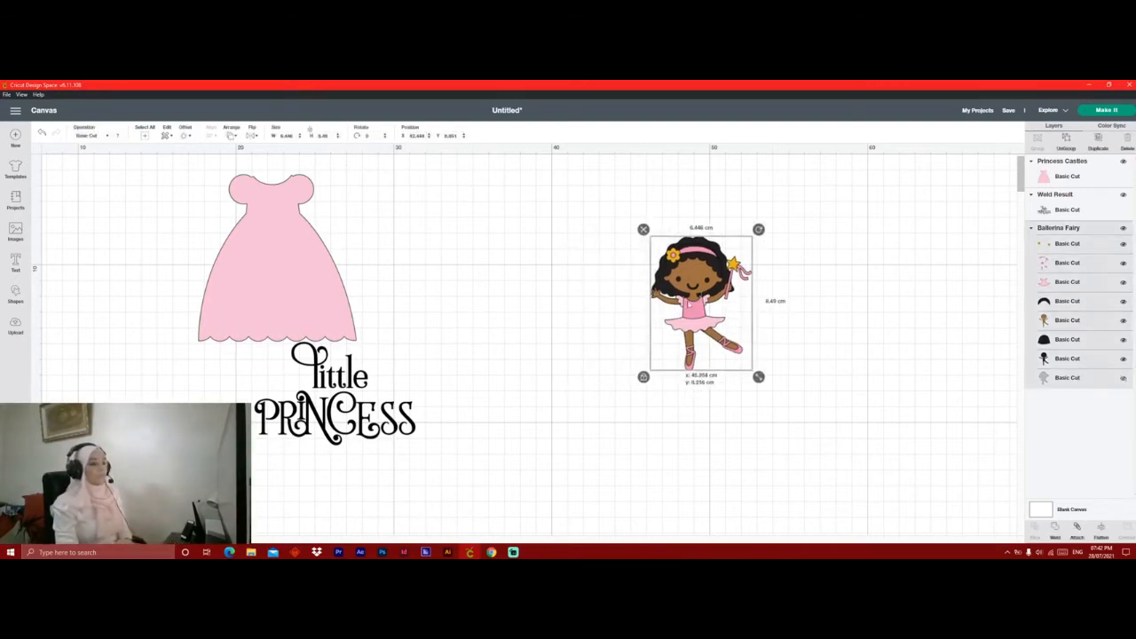
click(1083, 263)
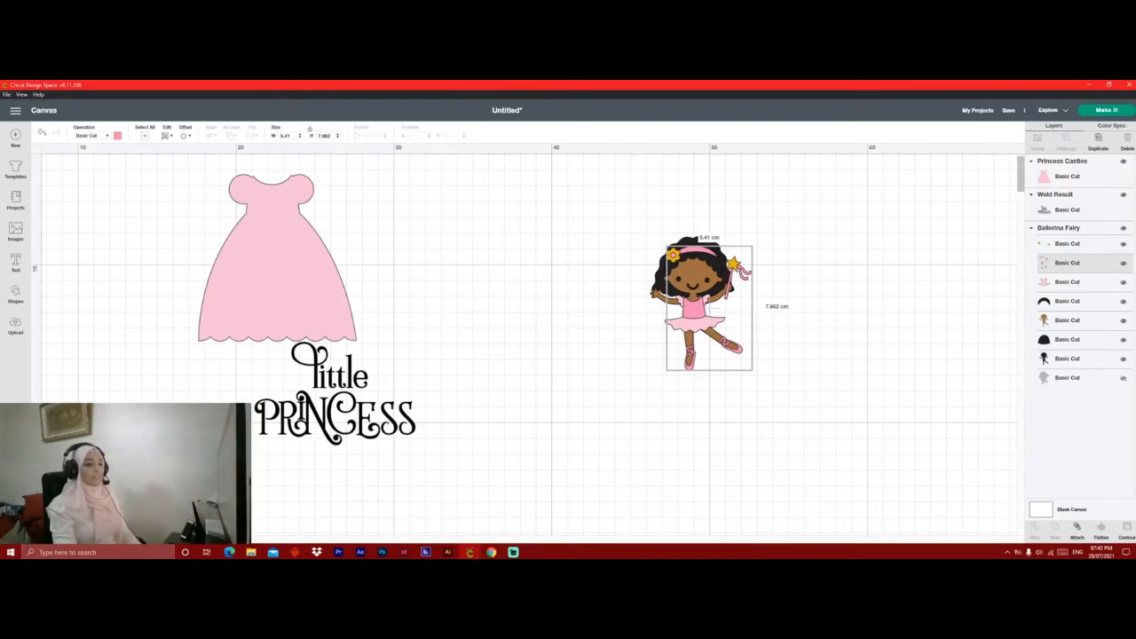
click(1126, 527)
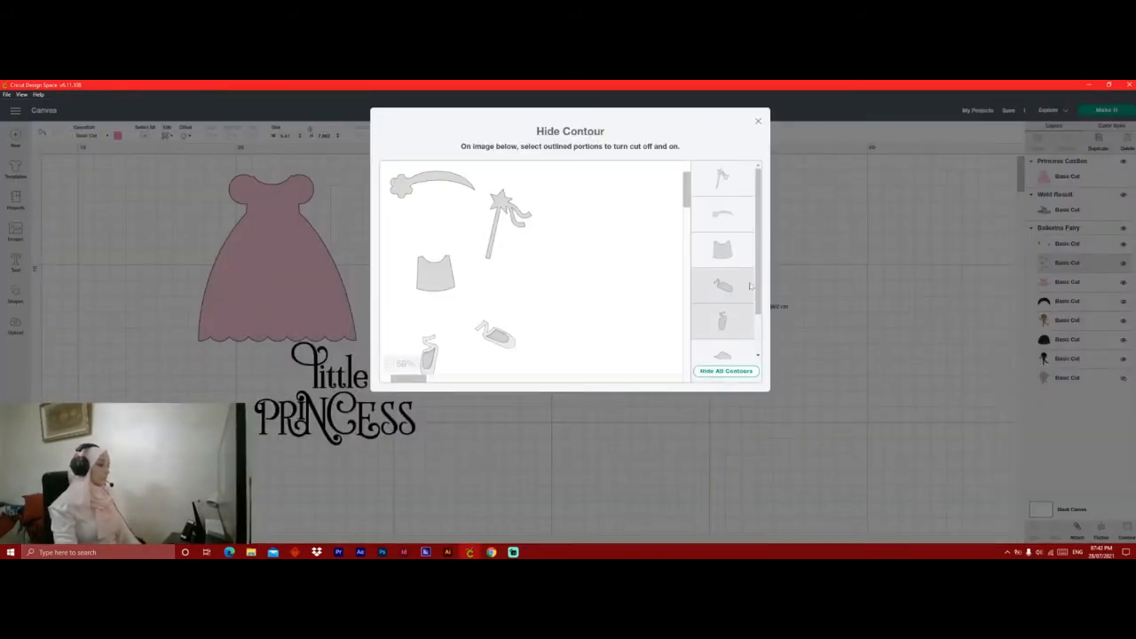
scroll(726, 285, down, 1)
click(741, 340)
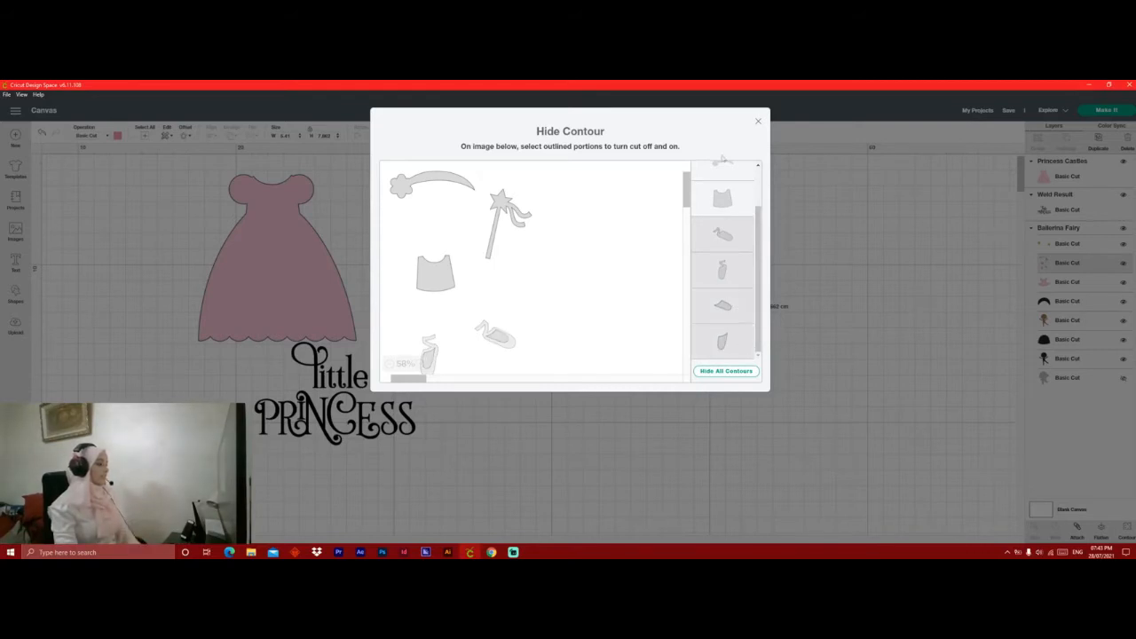
click(758, 122)
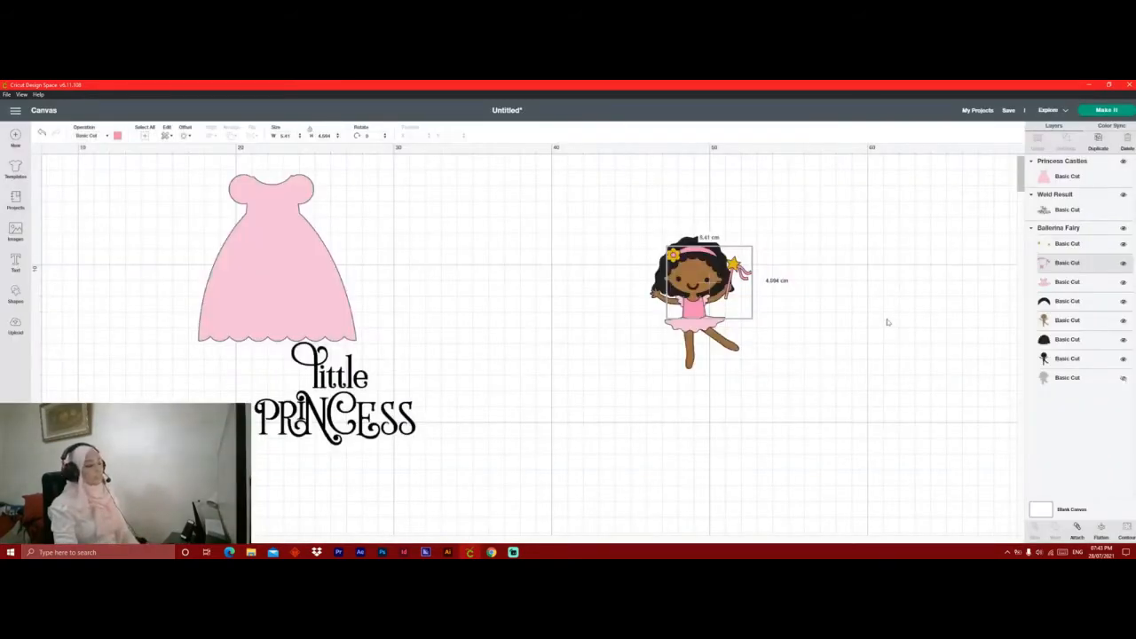
Inspect the contours of the ballerina's brown body layer to see whether the legs are separate parts.
click(1054, 317)
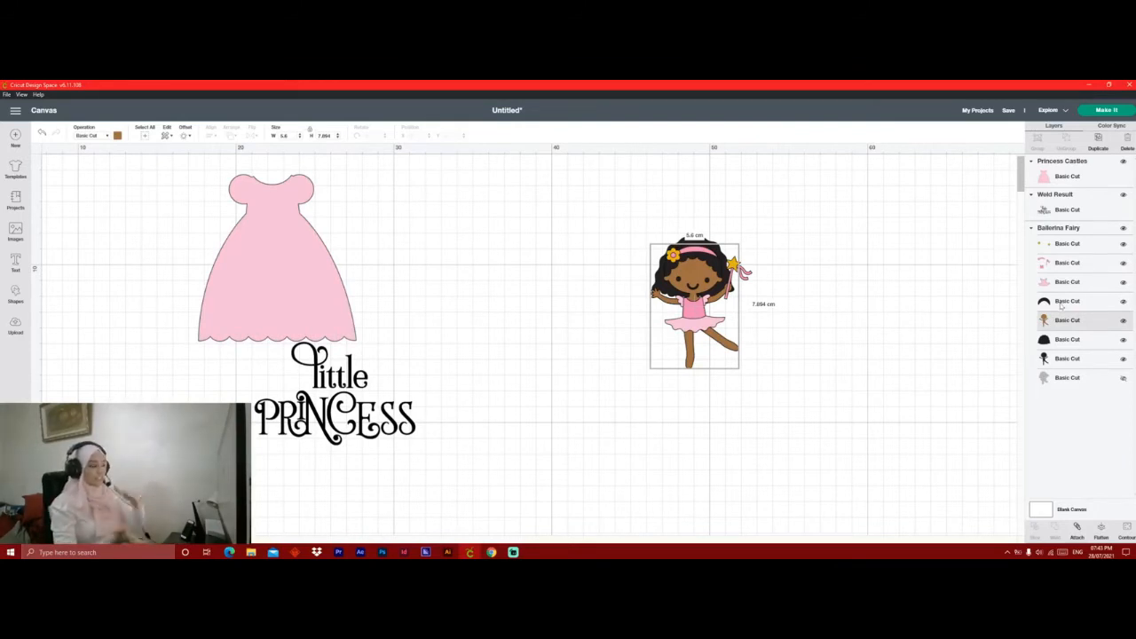
click(1126, 533)
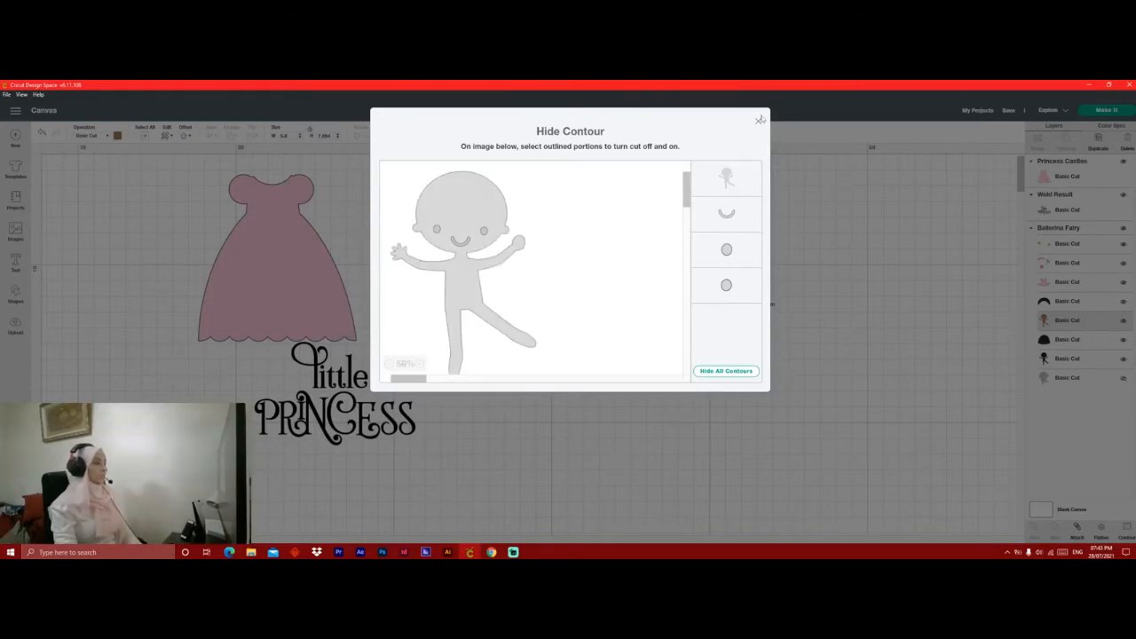
click(758, 122)
Insert a square, place it over the ballerina from the waist down, and select both together.
click(16, 300)
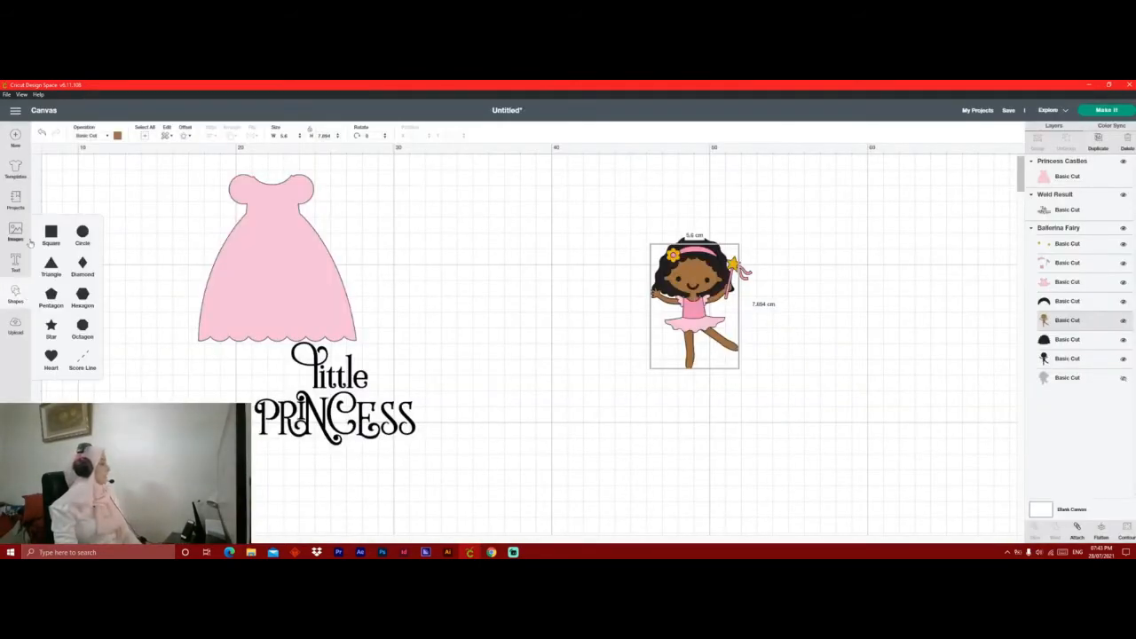
click(50, 233)
drag(152, 246, 660, 317)
click(762, 399)
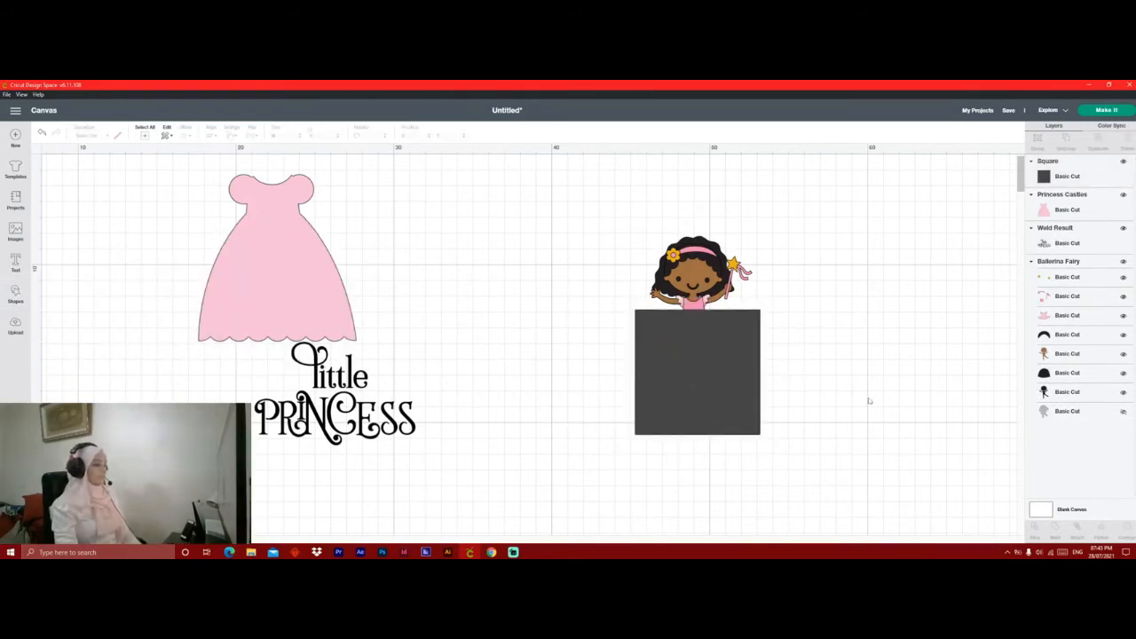
drag(862, 213, 599, 371)
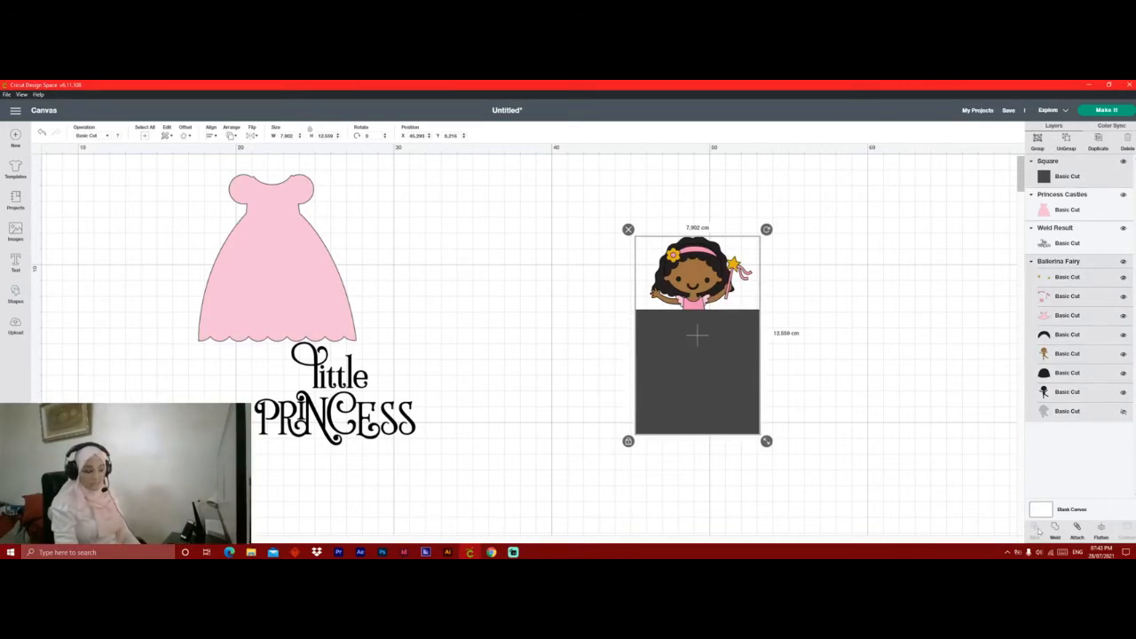
Separate the ballerina from the square and ungroup the Ballerina Fairy image into individual layers.
drag(703, 425, 681, 484)
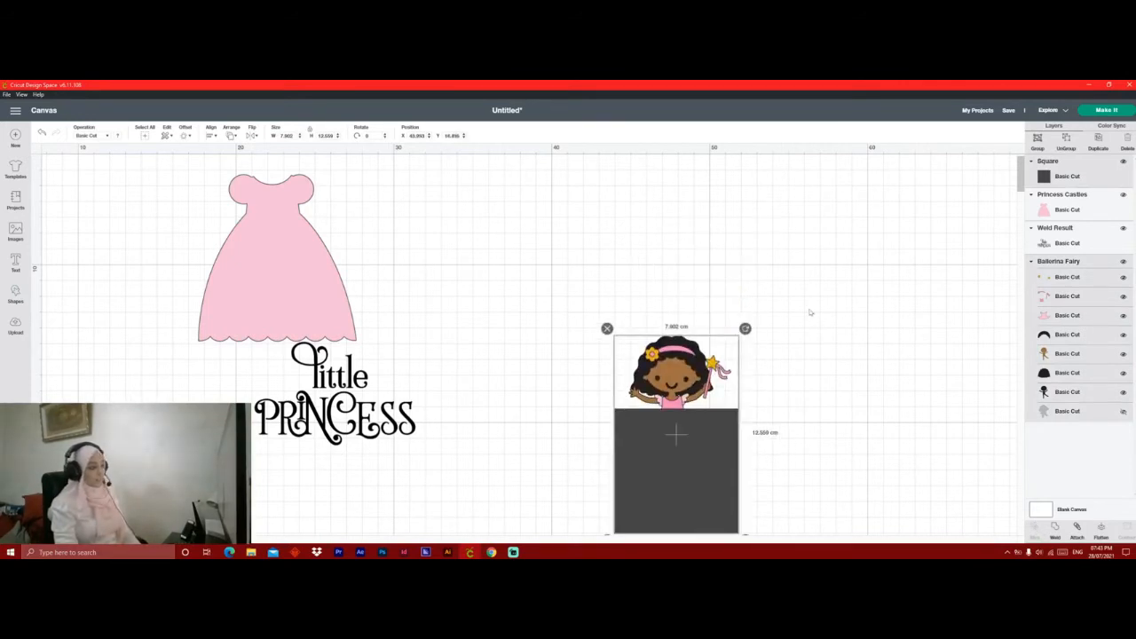
click(808, 312)
drag(692, 367, 692, 274)
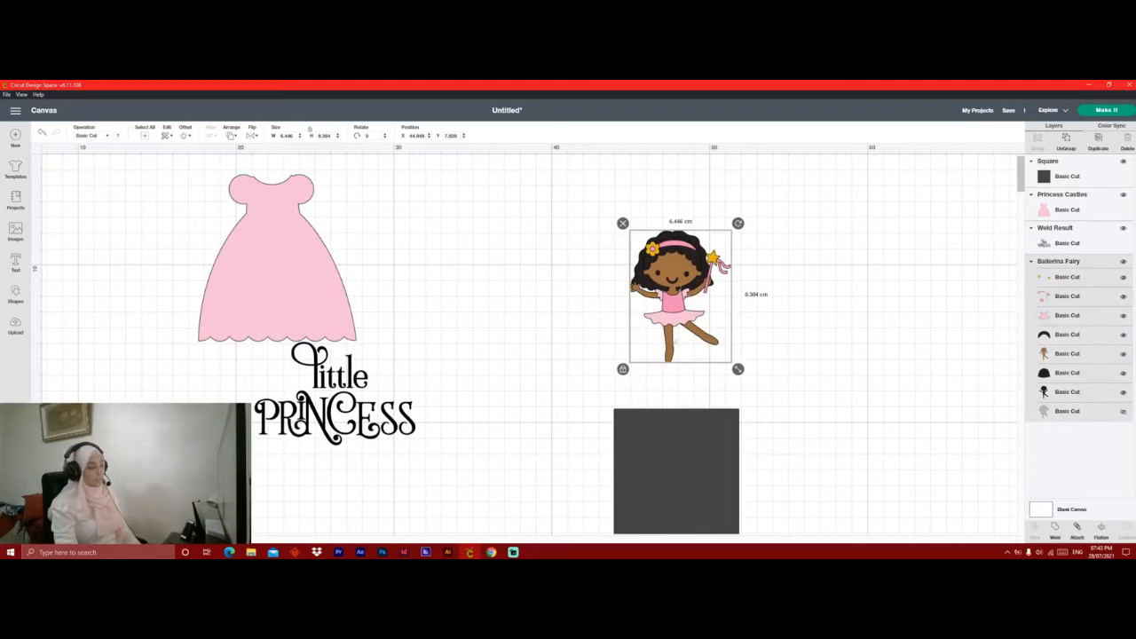
right_click(678, 269)
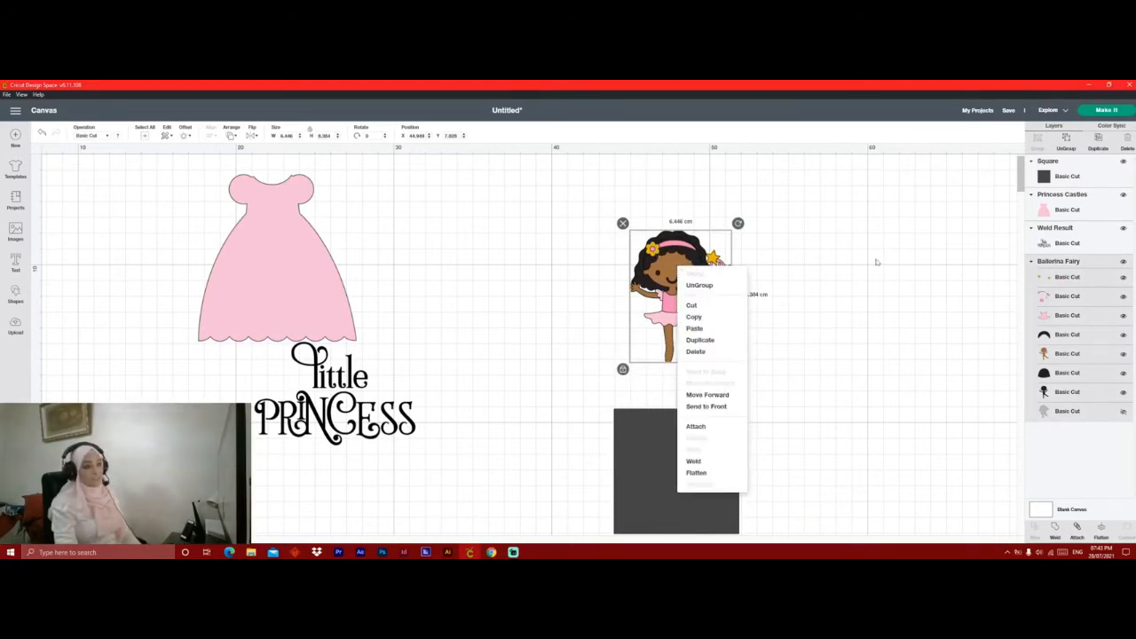
click(922, 259)
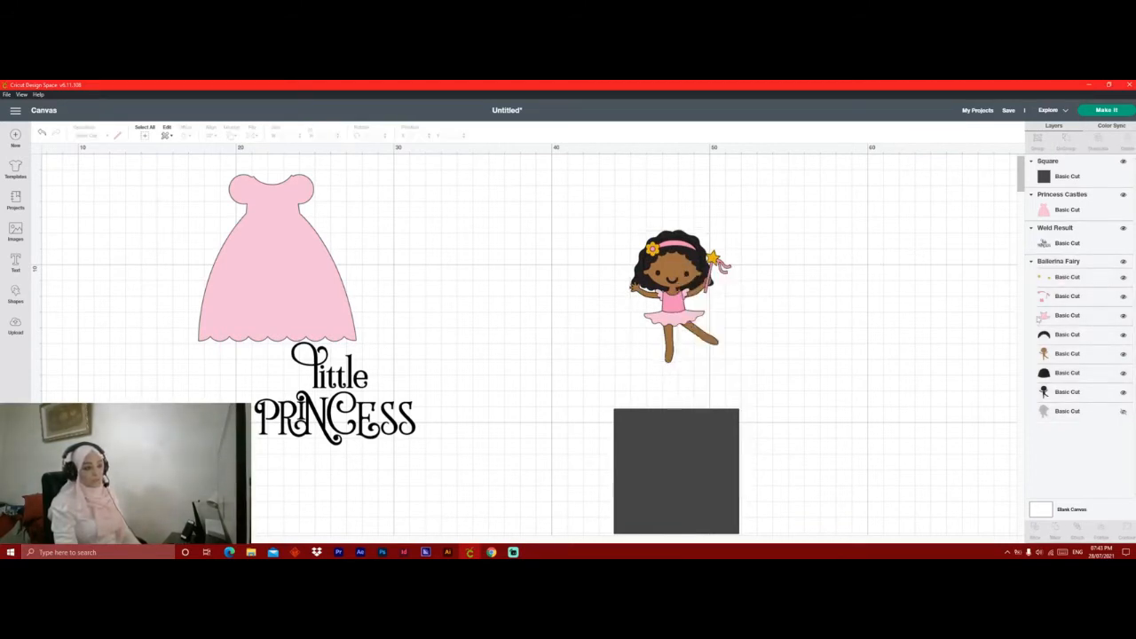
click(674, 258)
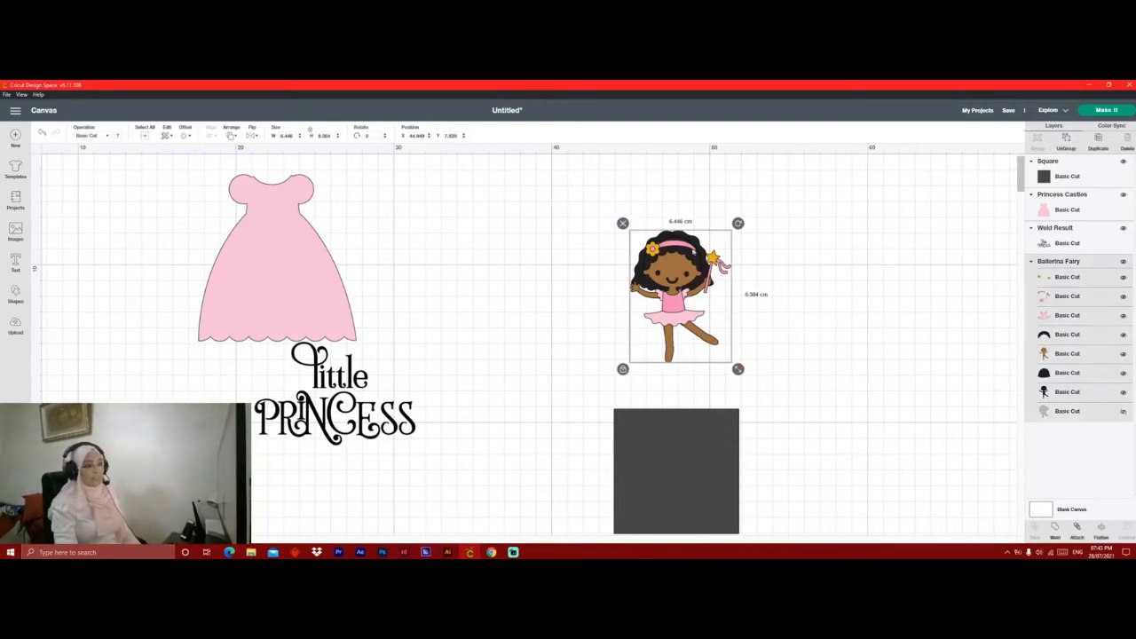
click(1065, 147)
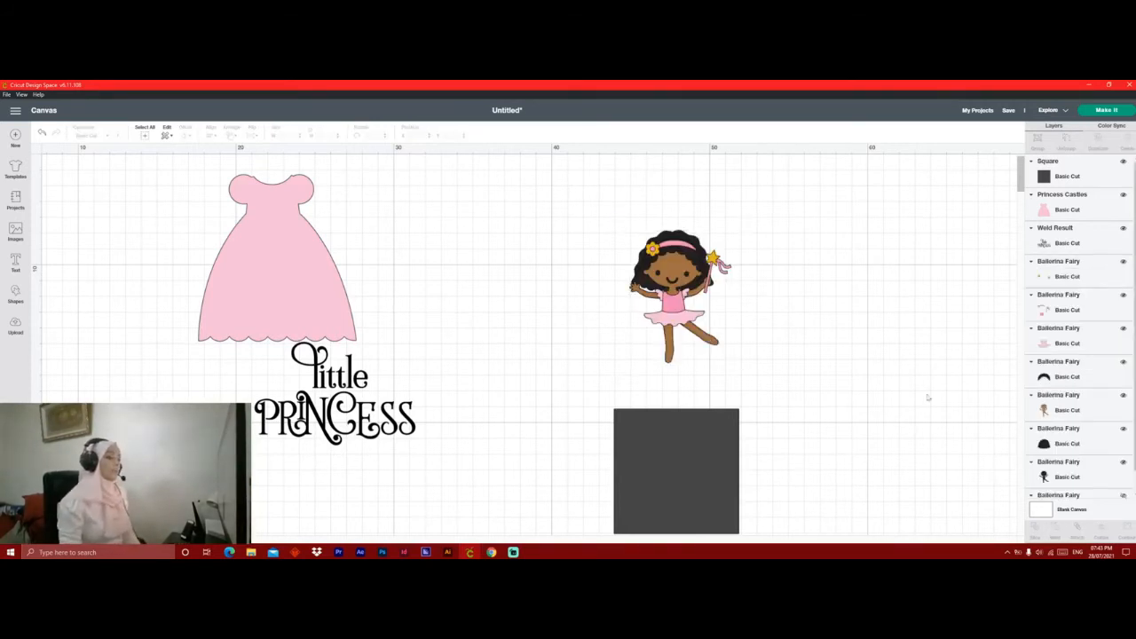
Place the square back over the ballerina's lower body and slice the brown body layer with it.
drag(704, 494, 703, 384)
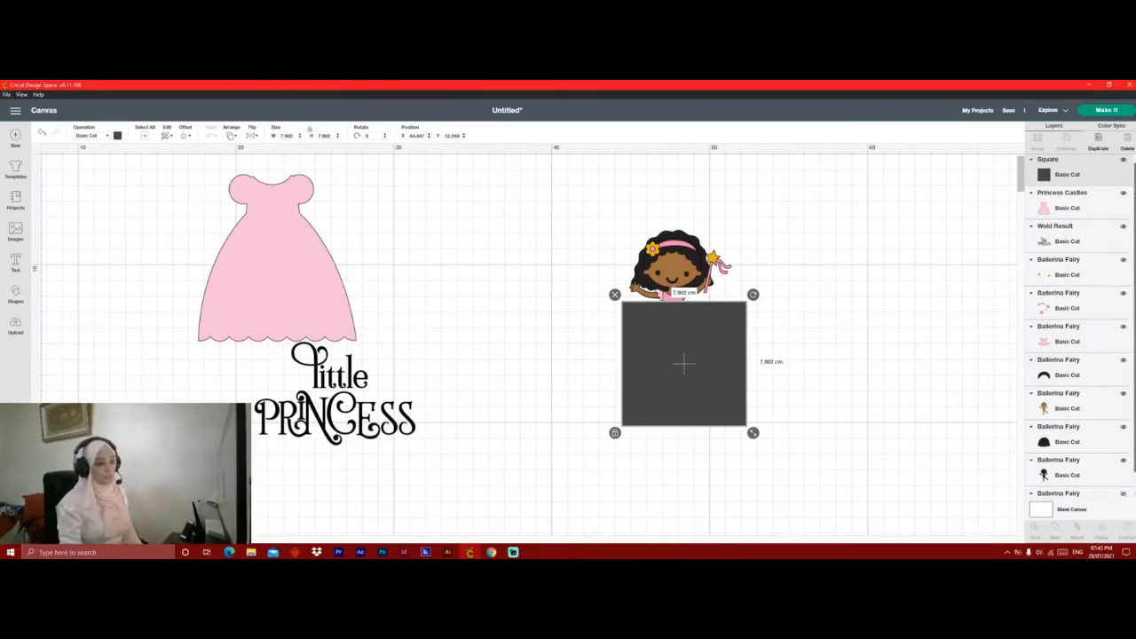
scroll(1097, 372, down, 1)
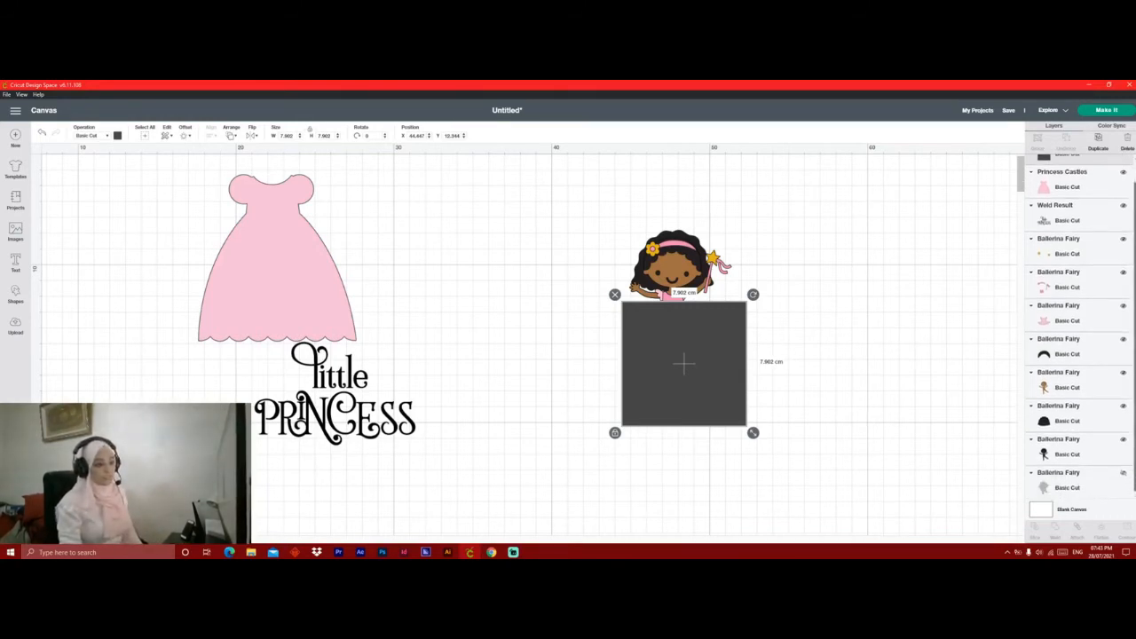
shift+click(1094, 383)
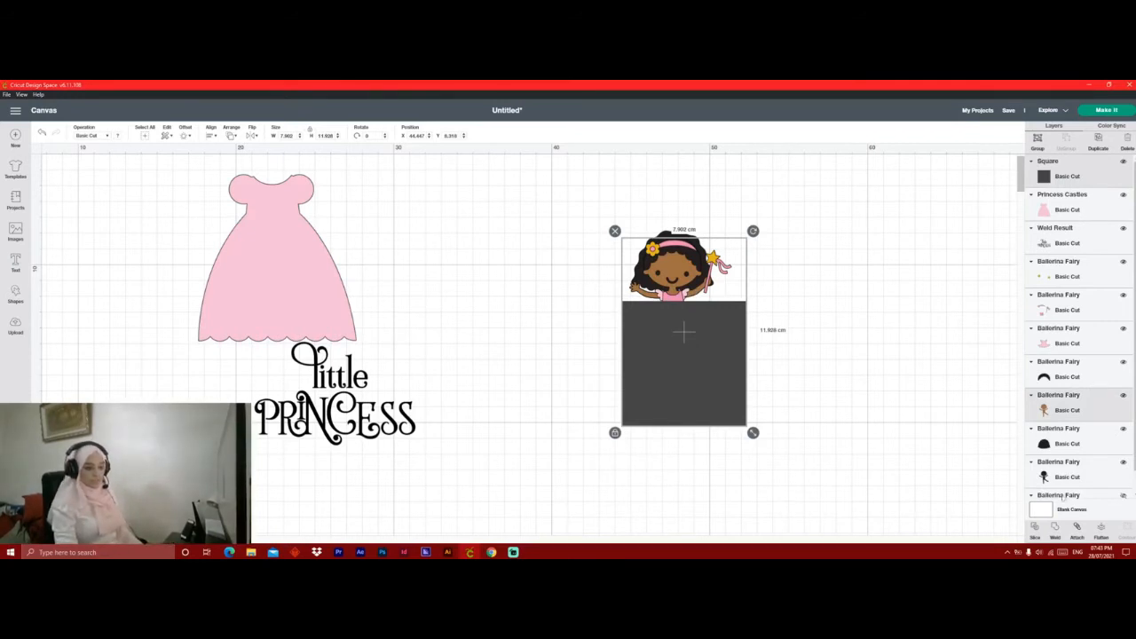
click(1034, 531)
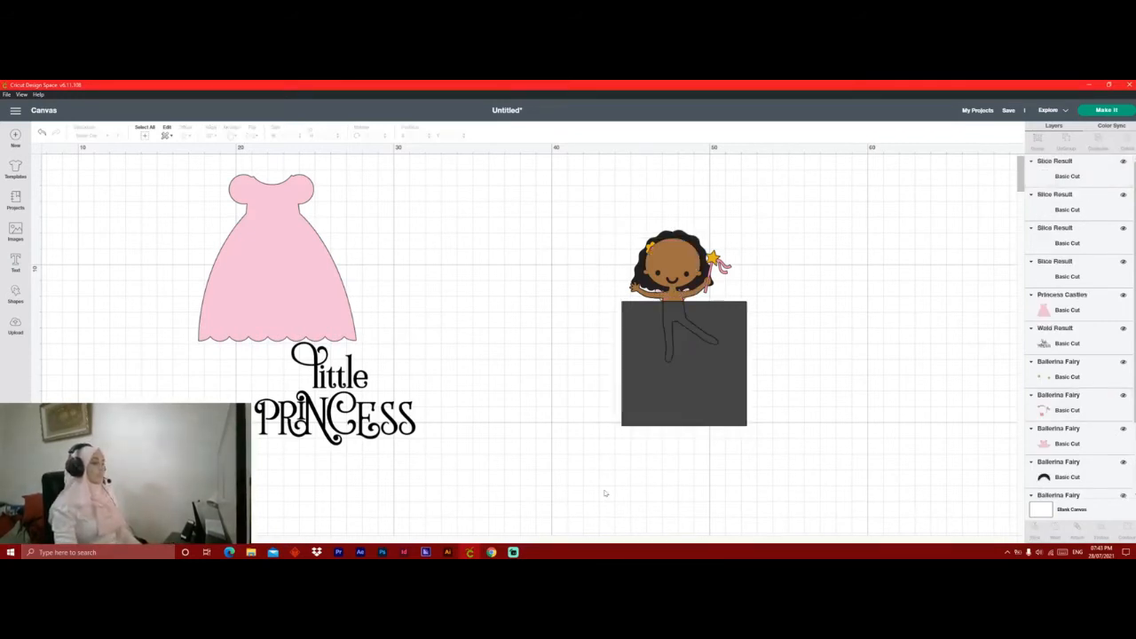
Delete the cut square, the dark leg piece and the brown leg piece left by the slice.
drag(687, 361, 722, 416)
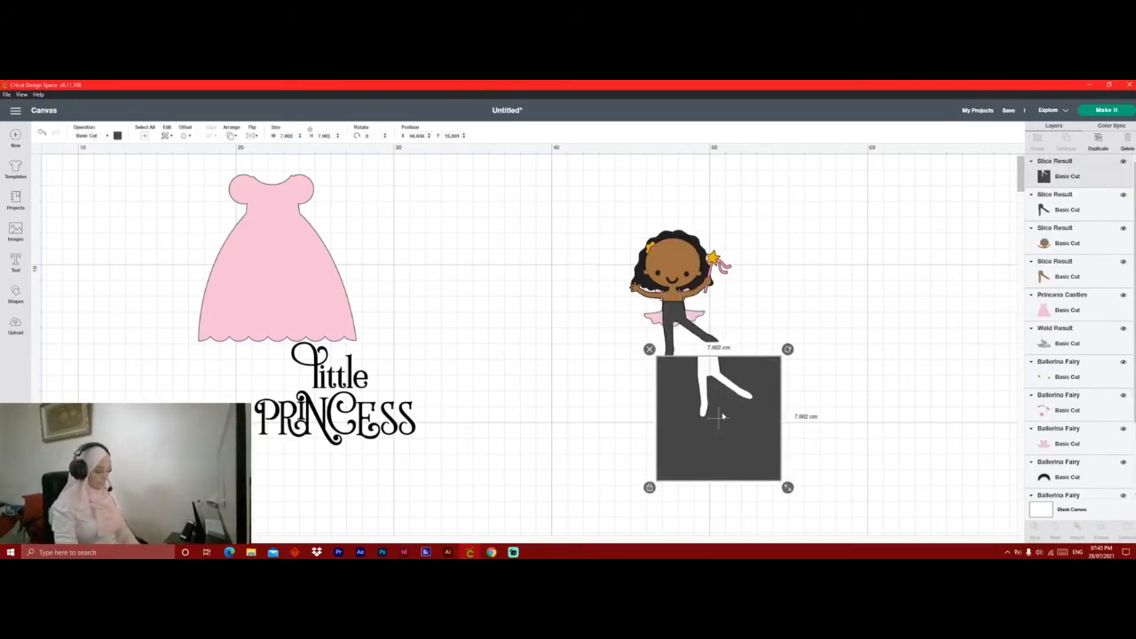
key(Delete)
click(721, 408)
key(Delete)
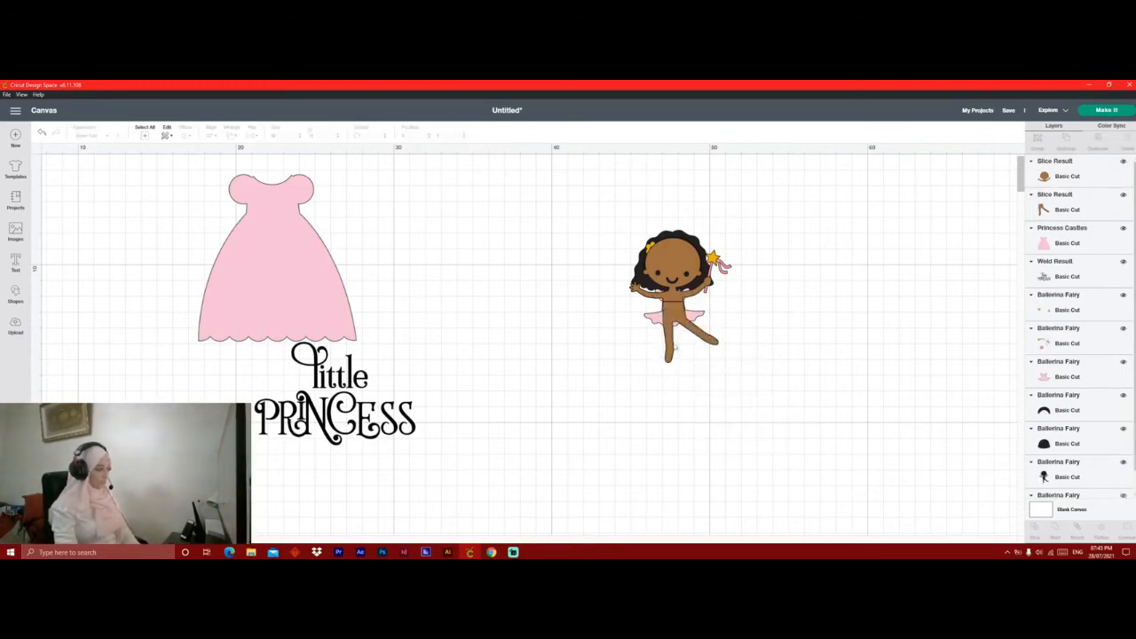
click(683, 380)
key(Delete)
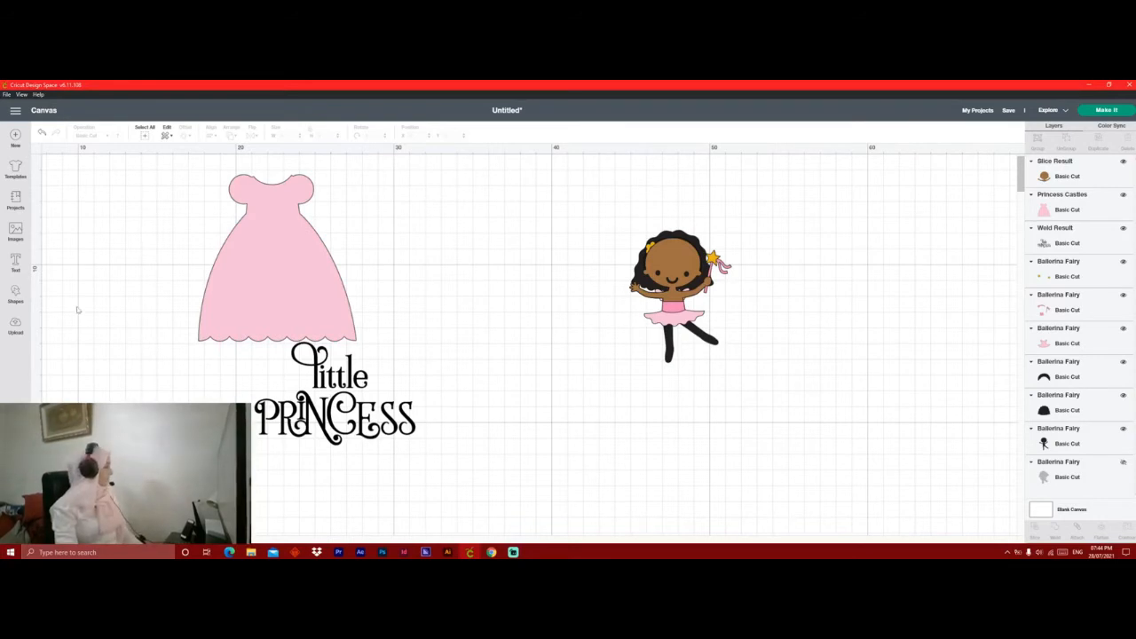
Insert another square over the ballerina's lower body and slice the black silhouette layer with it.
click(15, 295)
click(51, 232)
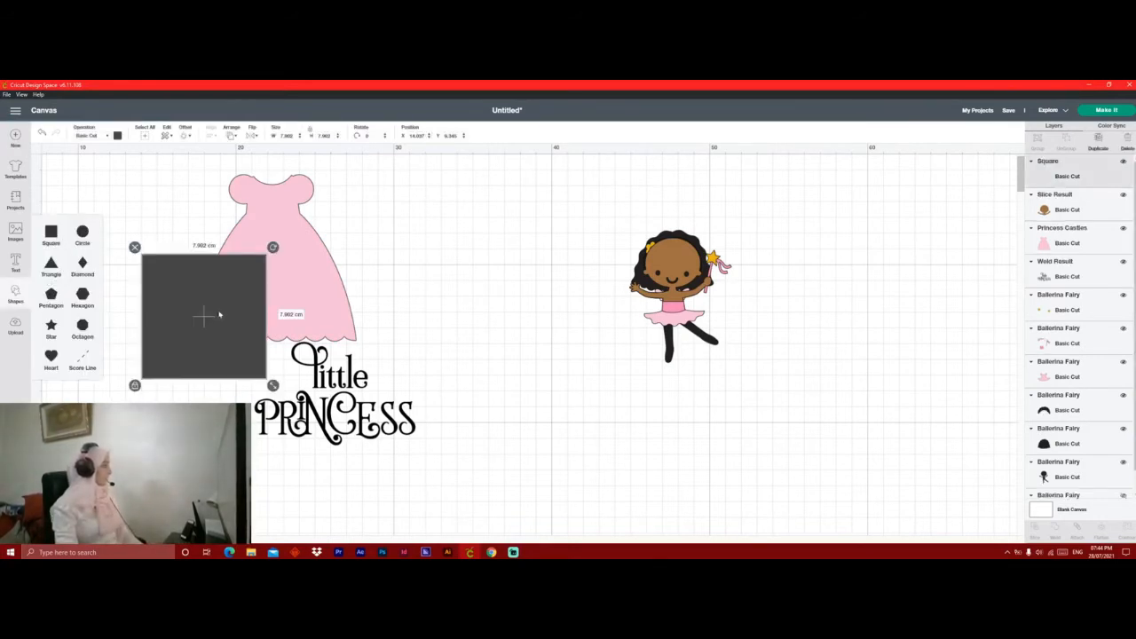
drag(211, 314, 701, 363)
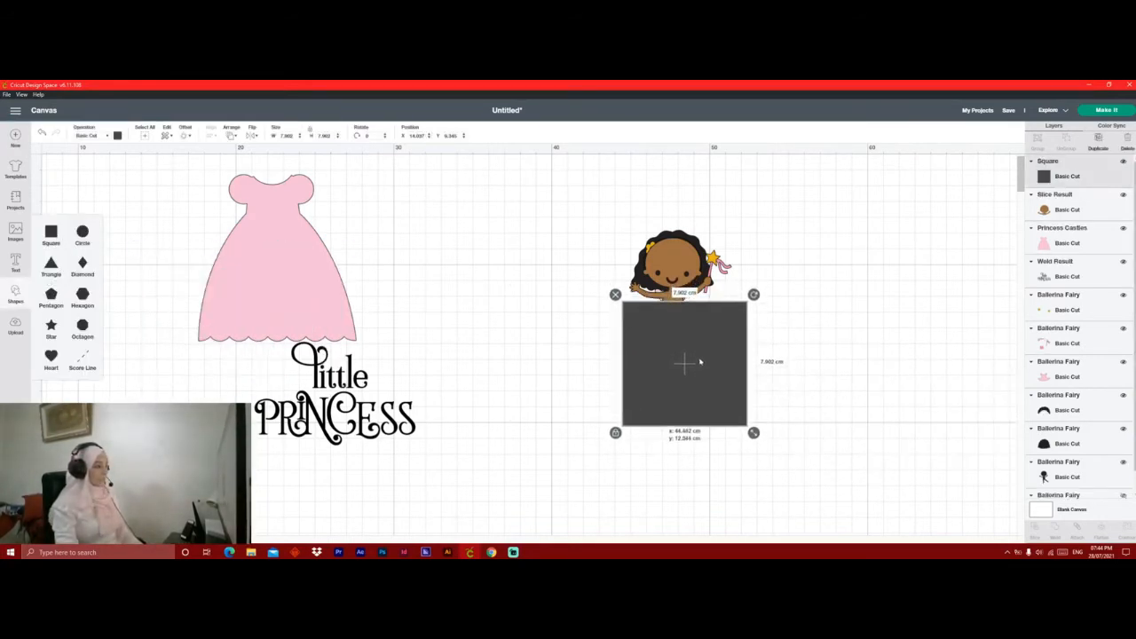
drag(1134, 349, 1134, 370)
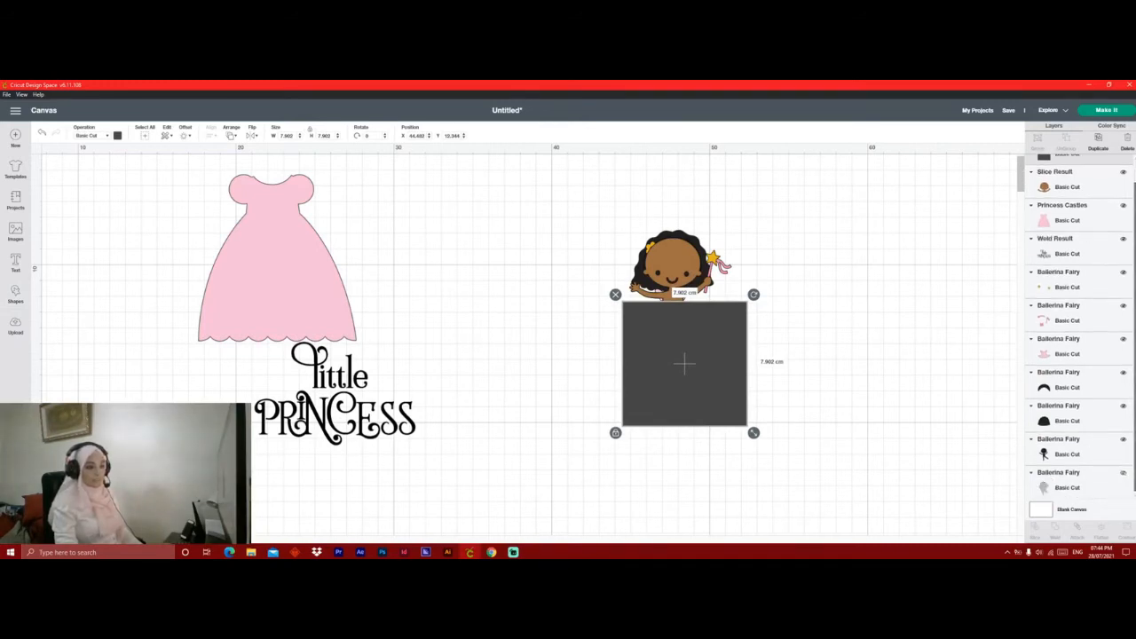
ctrl+click(1083, 450)
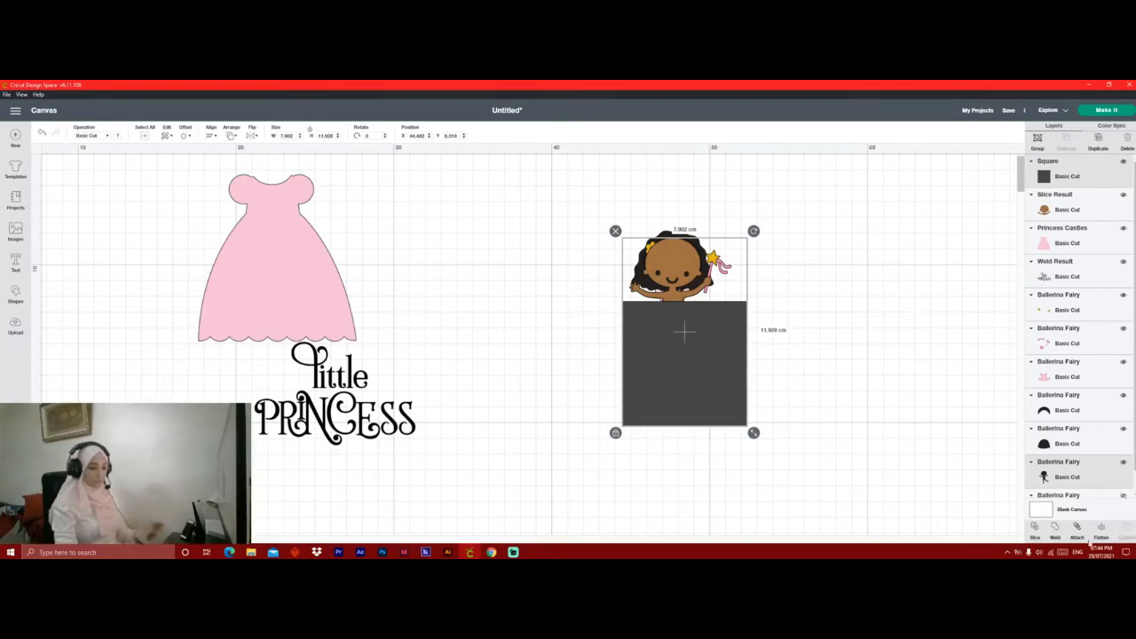
click(517, 276)
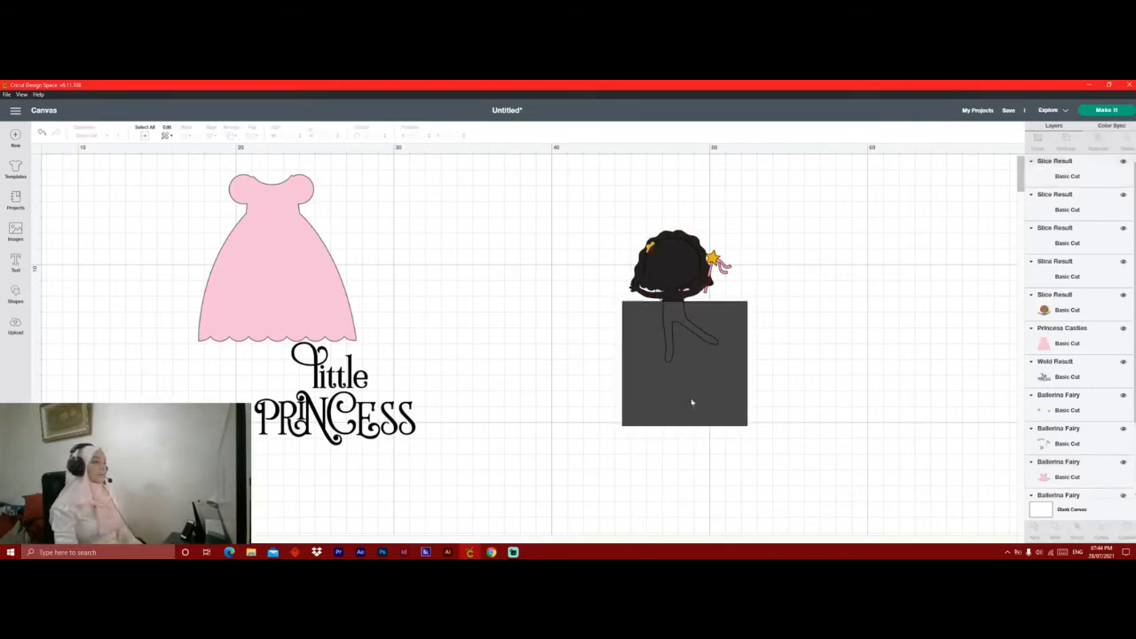
Delete the leftover square and leg pieces from the silhouette slice, along with the light pink tutu layer.
drag(689, 400, 637, 479)
key(Delete)
drag(672, 337, 667, 377)
key(Delete)
key(Delete)
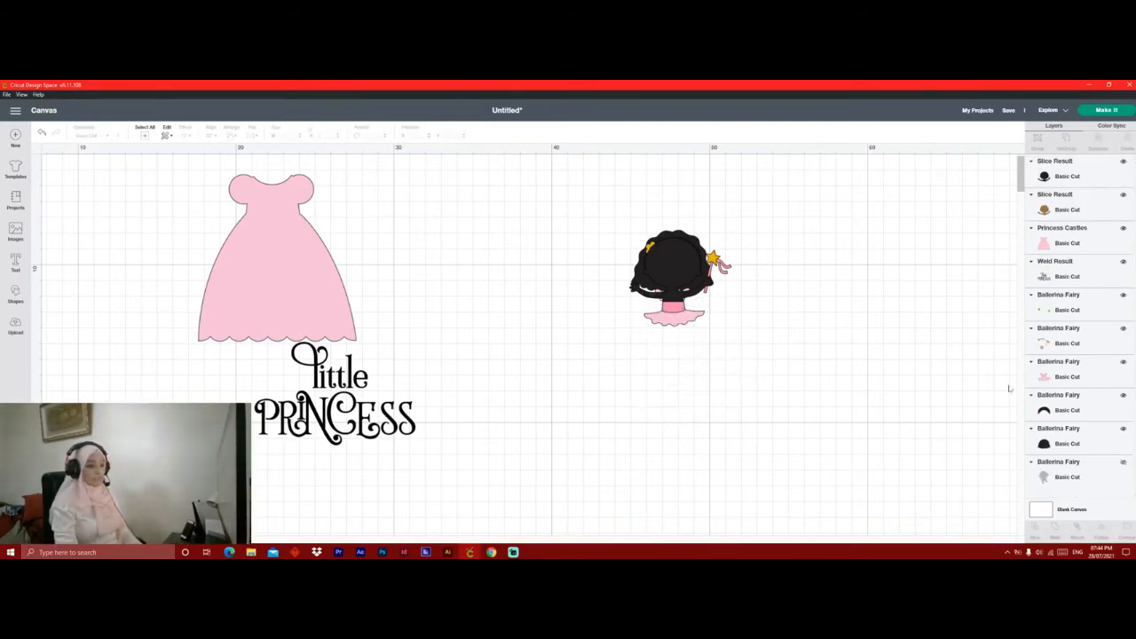
click(1054, 378)
key(Delete)
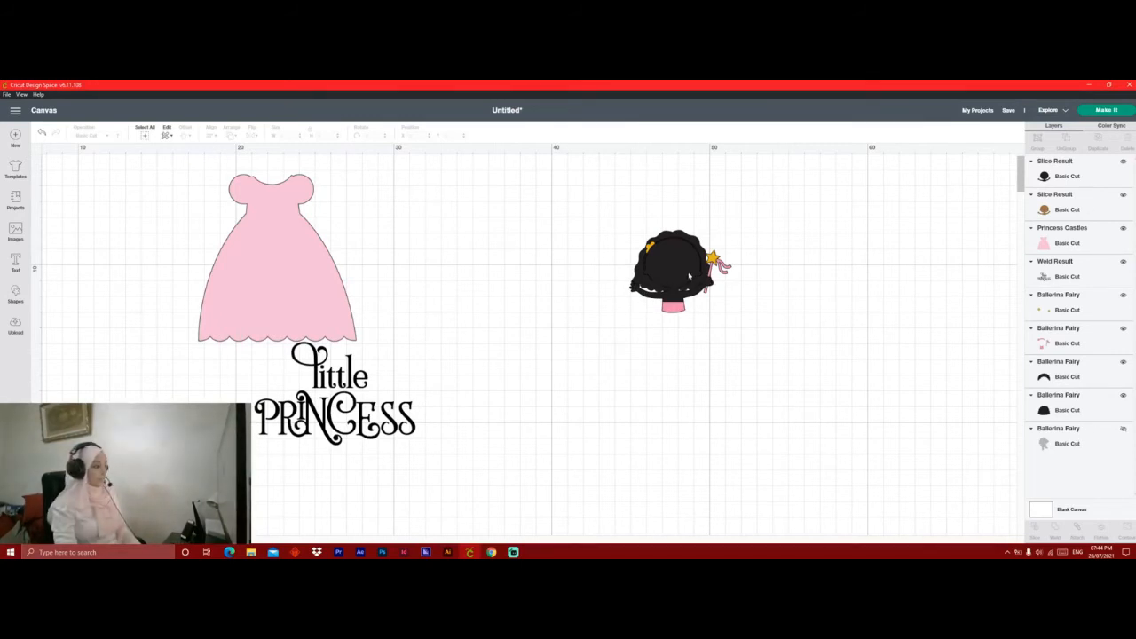
Delete the black silhouette slice covering the ballerina and the hidden grey ballerina layer.
right_click(689, 276)
click(1094, 180)
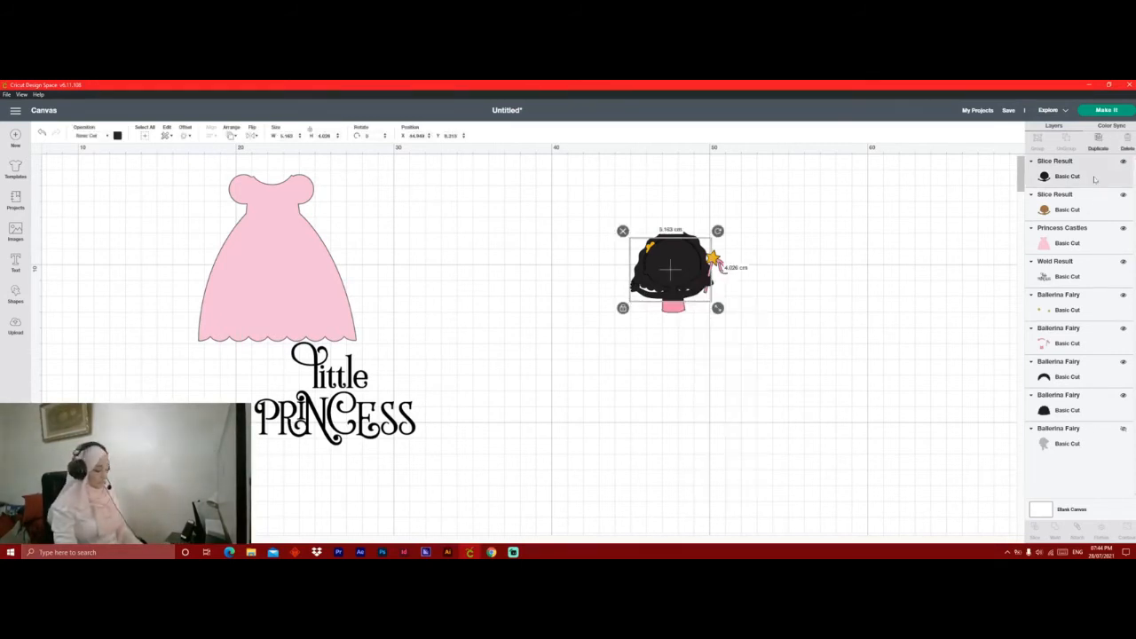
key(Delete)
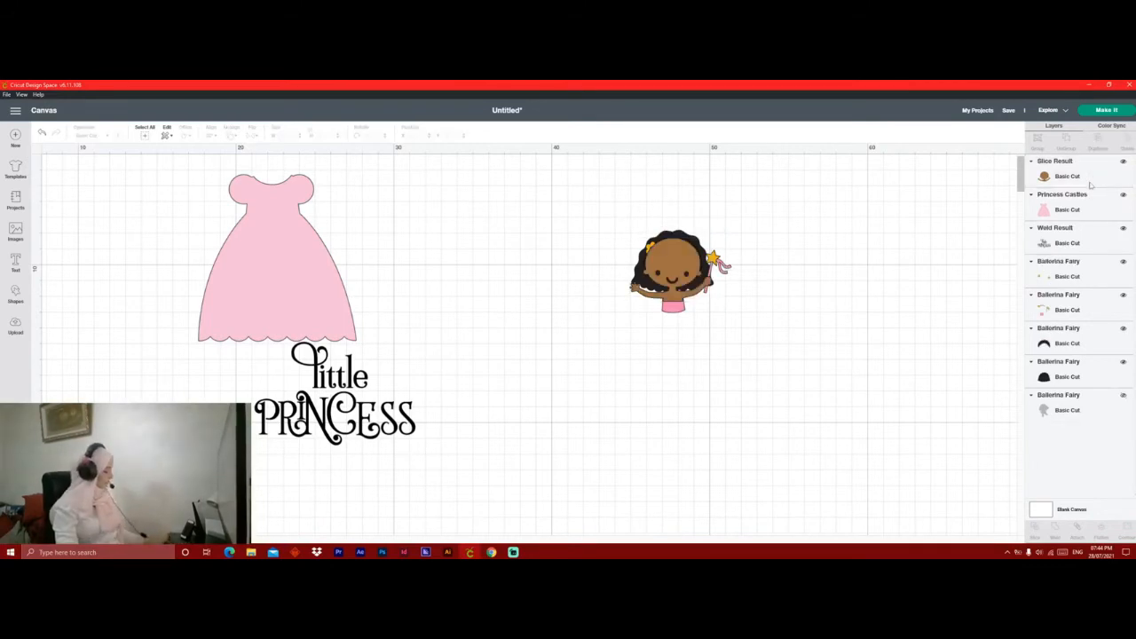
click(1090, 400)
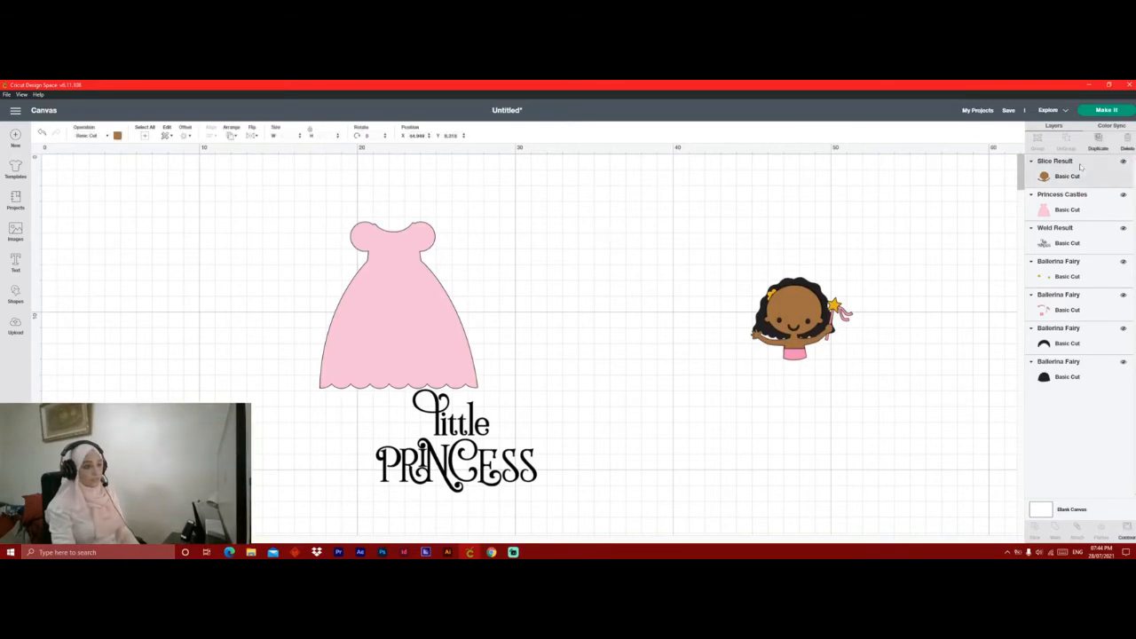
Reorder the brown body slice so it sits behind the headband hair layer and in front of the back hair layer.
drag(1065, 164, 1076, 342)
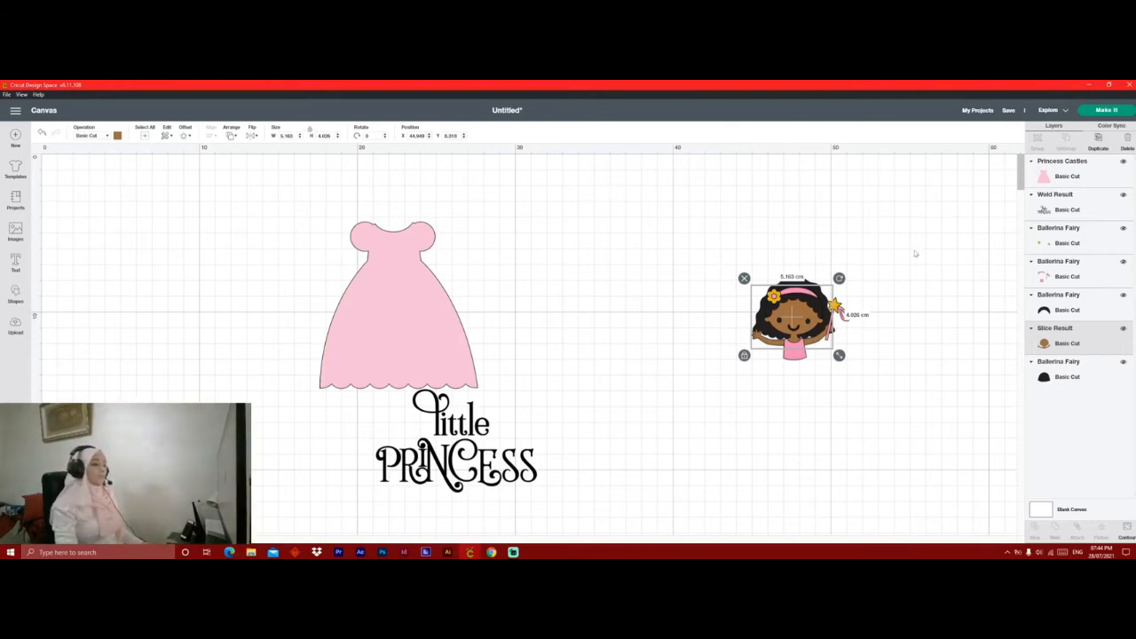
drag(798, 317, 613, 302)
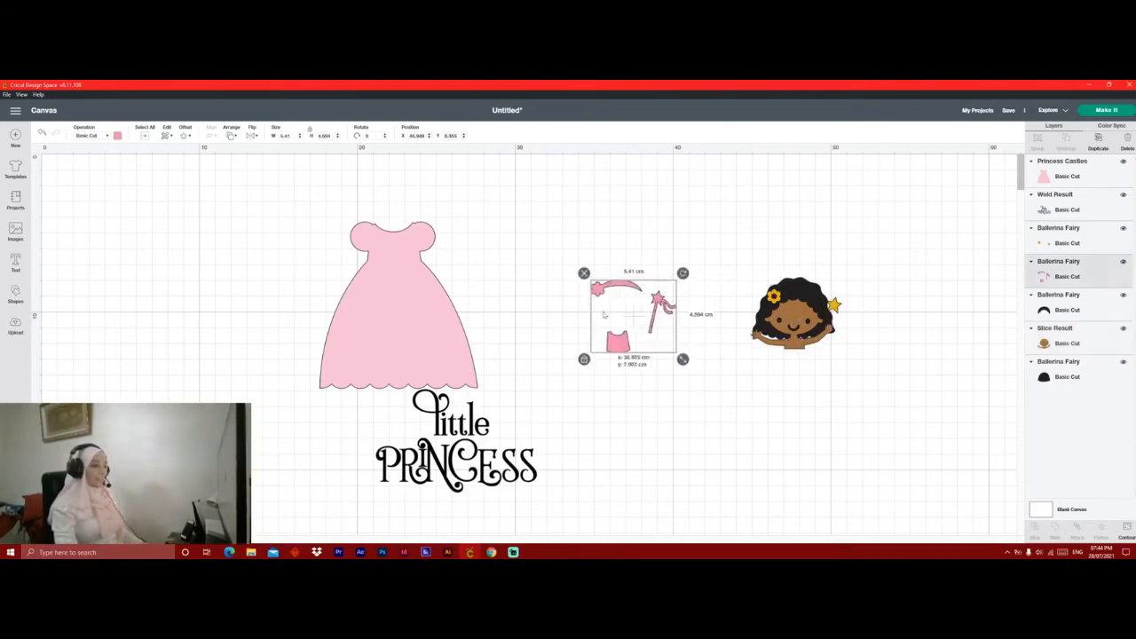
key(ctrl+z)
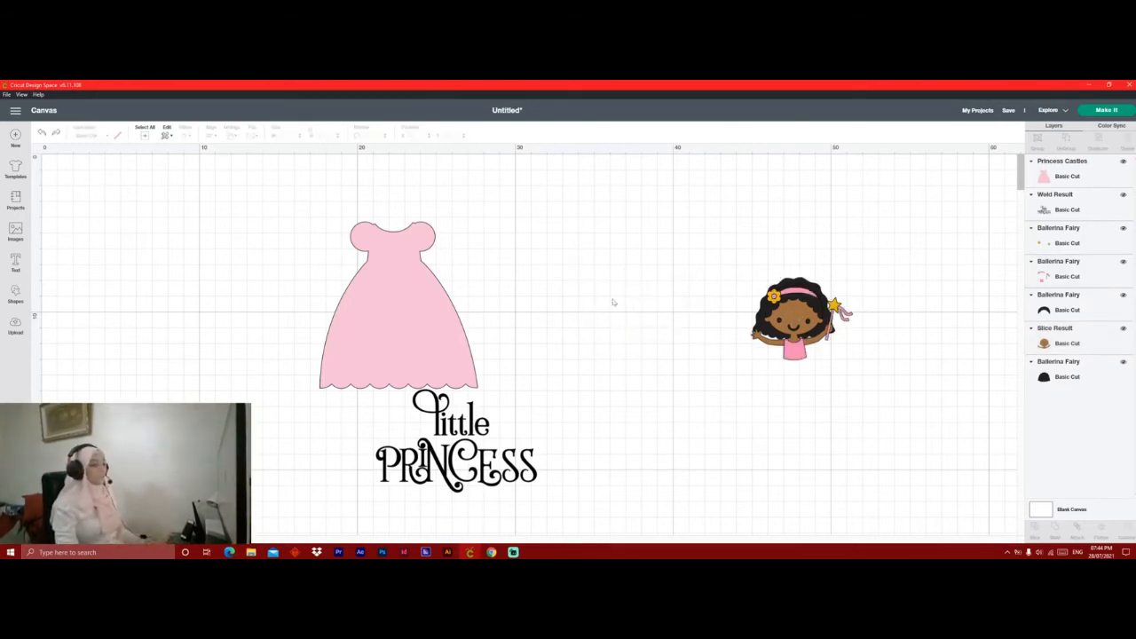
Group all the ballerina's upper-body layers and move the group up and slightly toward the dress.
drag(939, 249, 720, 424)
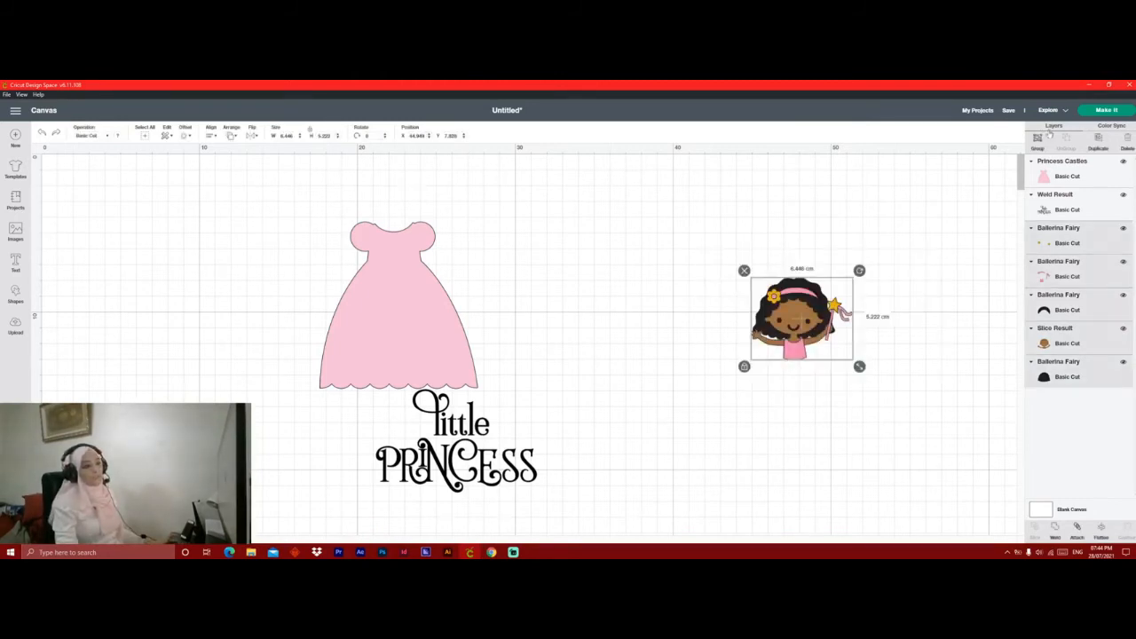
click(1035, 142)
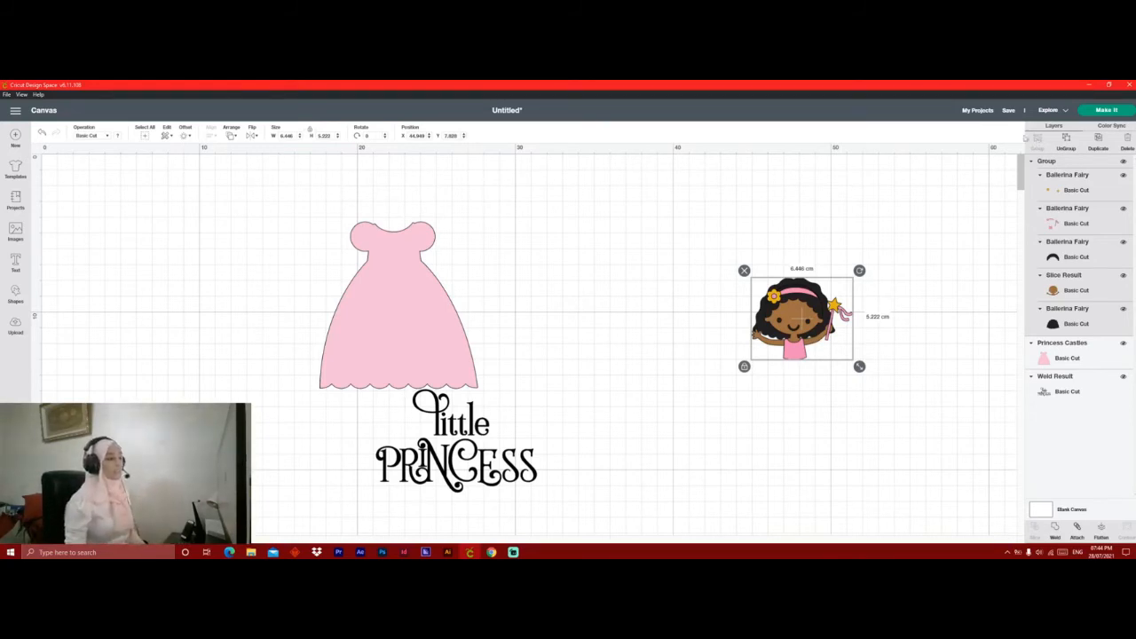
drag(796, 294, 751, 263)
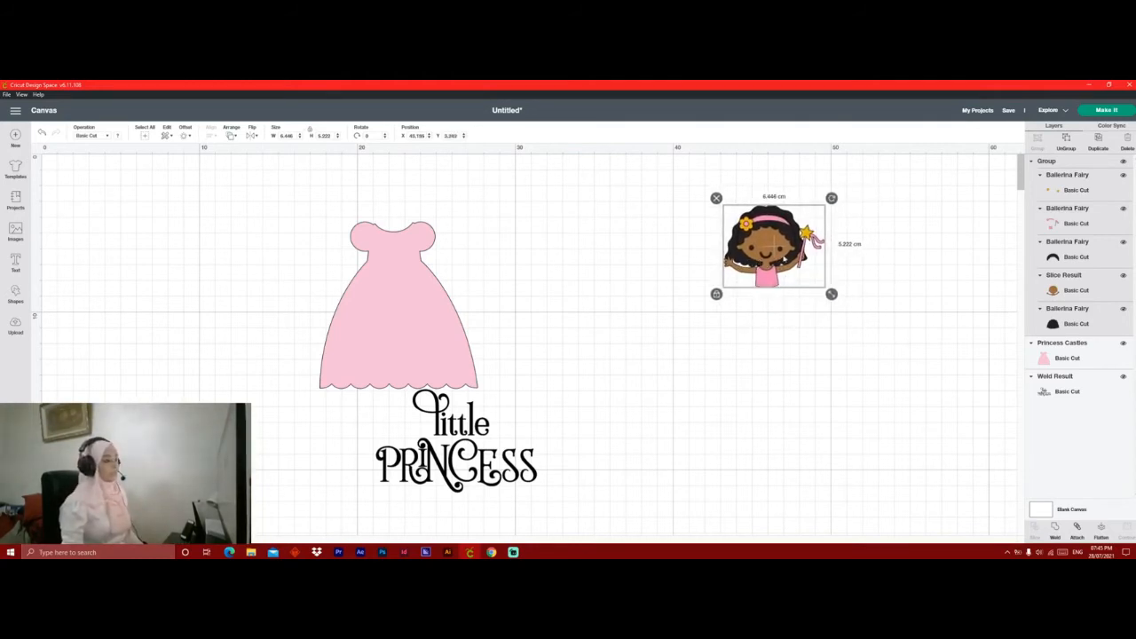
Hide the pink top in the ballerina's pink layer with Contour, keeping the headband and wand.
click(1083, 224)
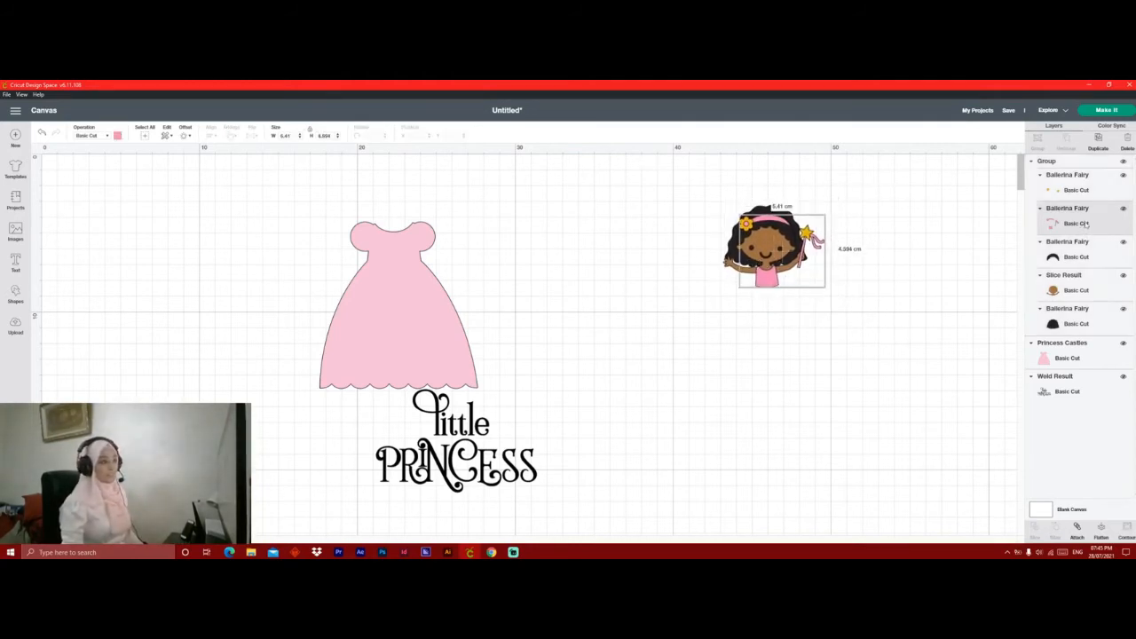
click(1125, 532)
click(742, 253)
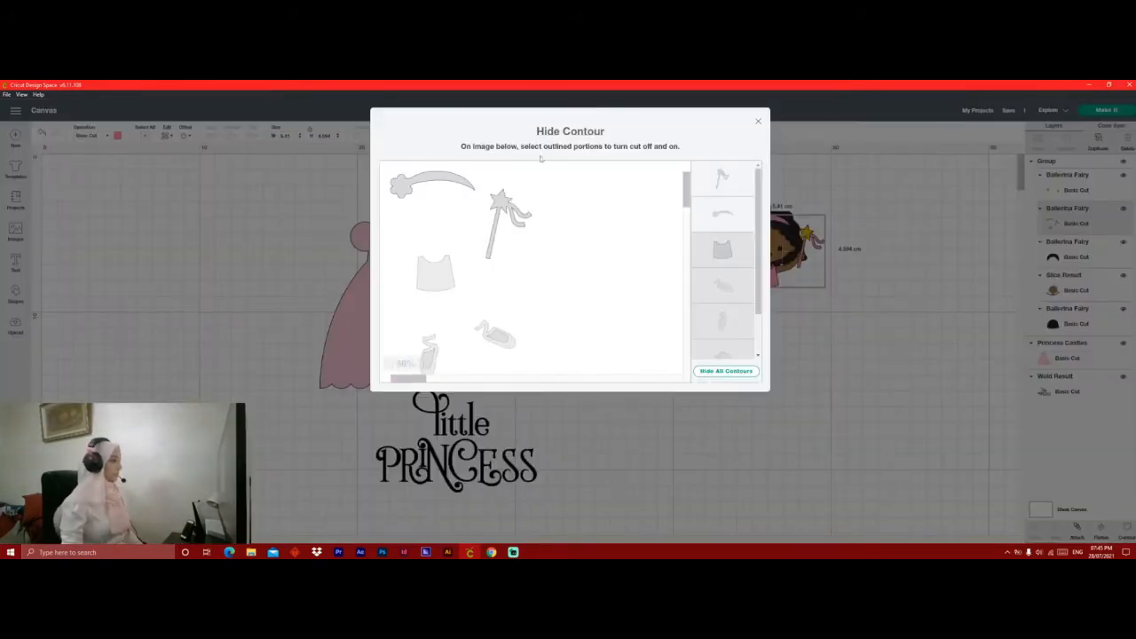
drag(761, 124, 783, 229)
click(761, 122)
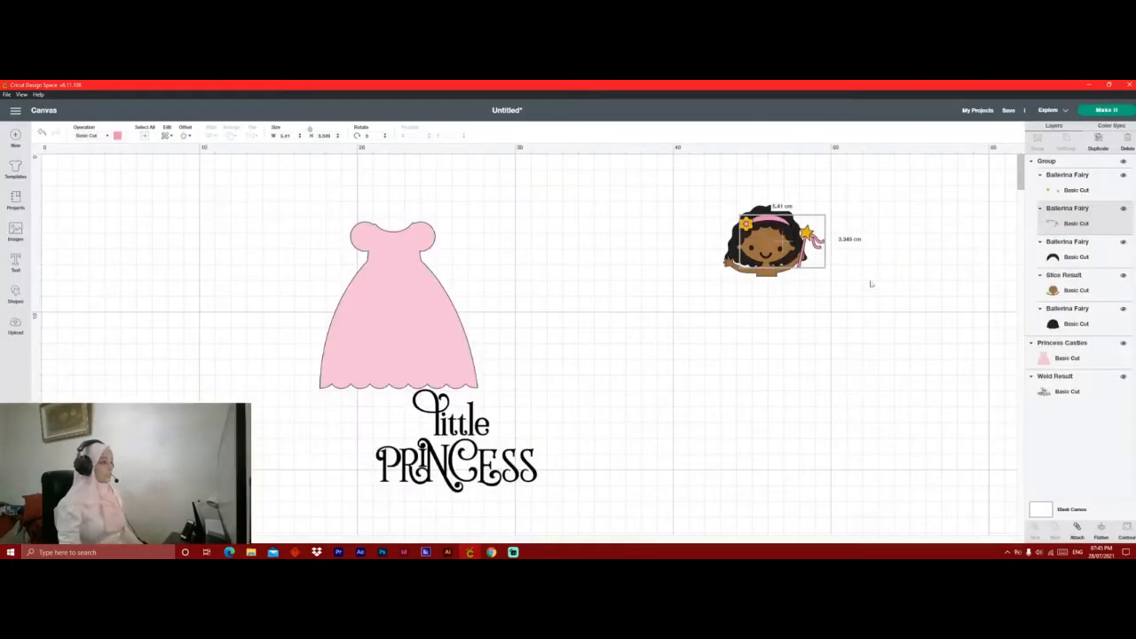
Move the "little princess" title beneath the ballerina figure and shift the pink dress up and away from it.
drag(430, 479, 749, 445)
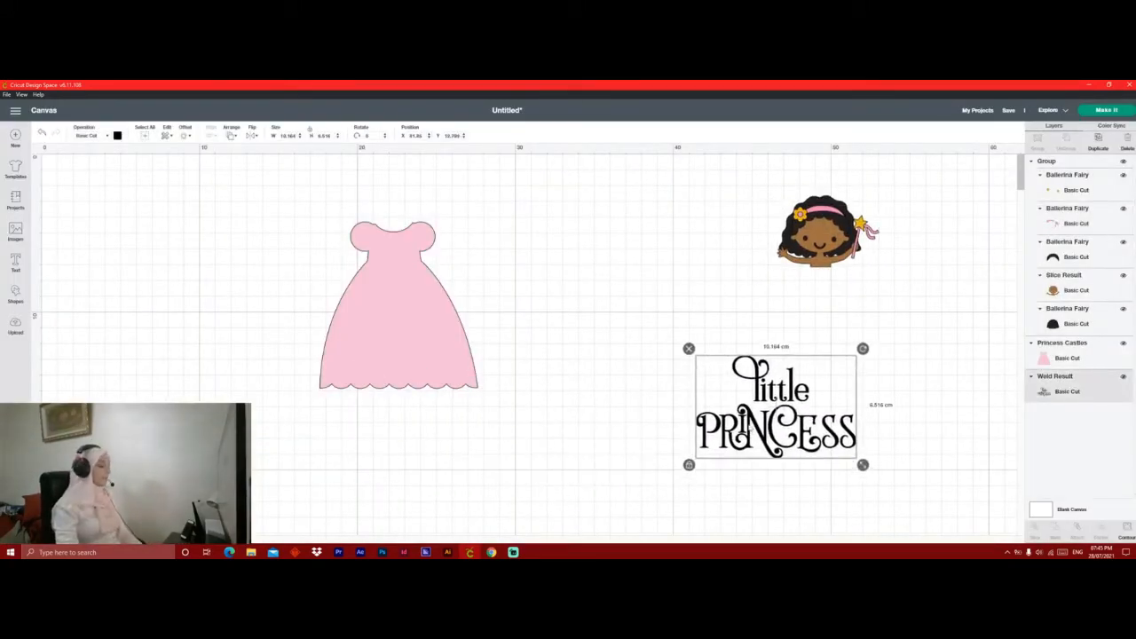
drag(362, 304, 303, 270)
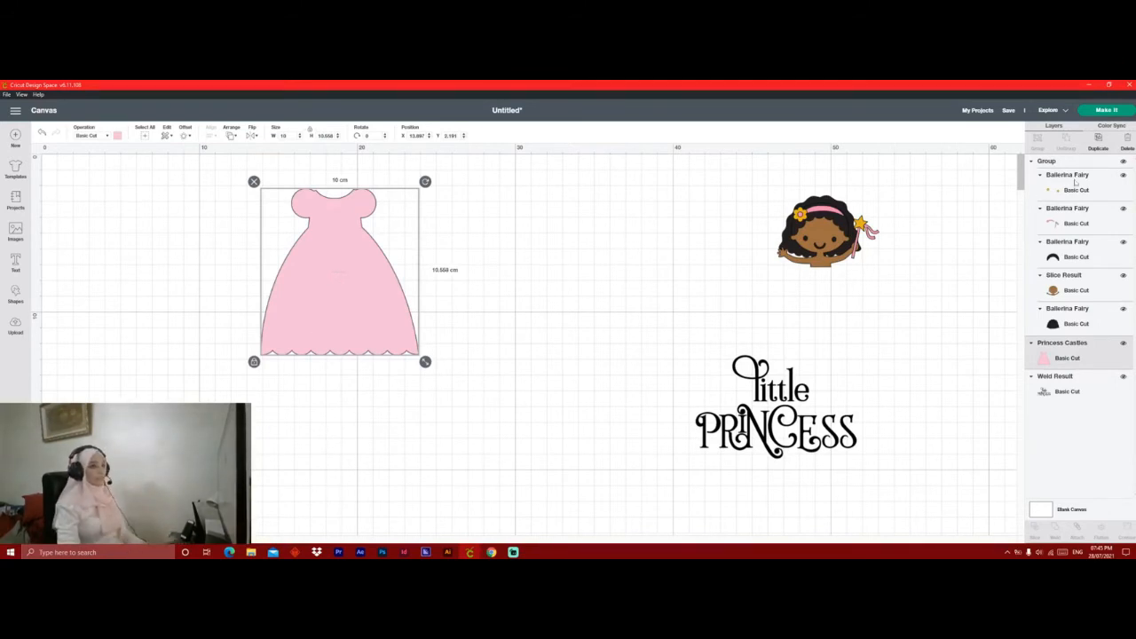
Duplicate the pink dress and flip the copy vertically.
click(1093, 146)
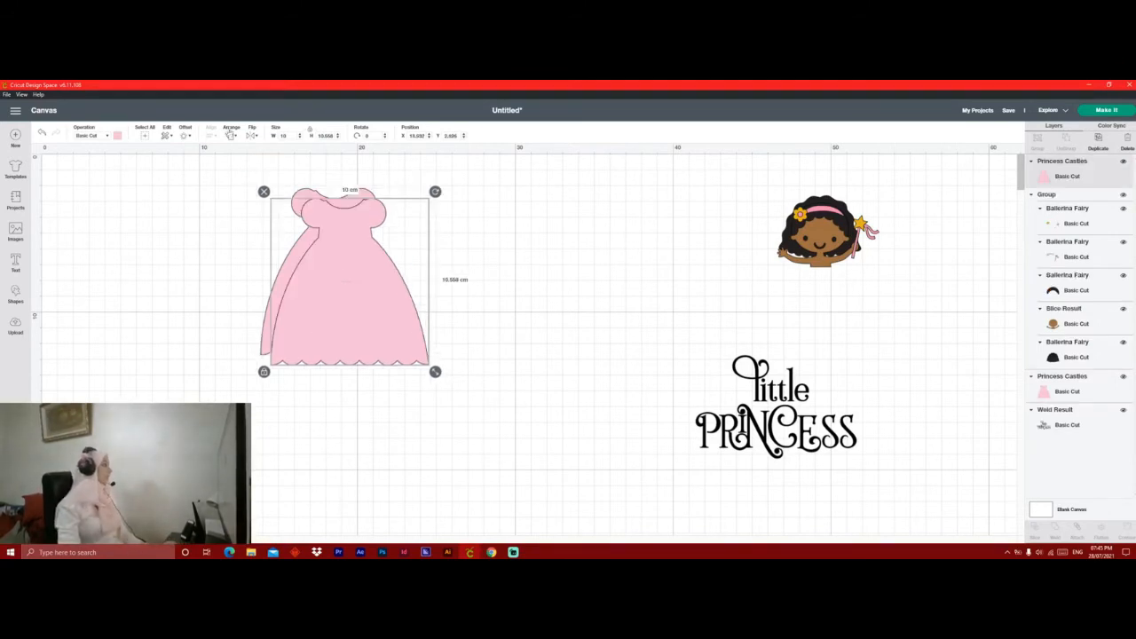
click(254, 135)
click(275, 147)
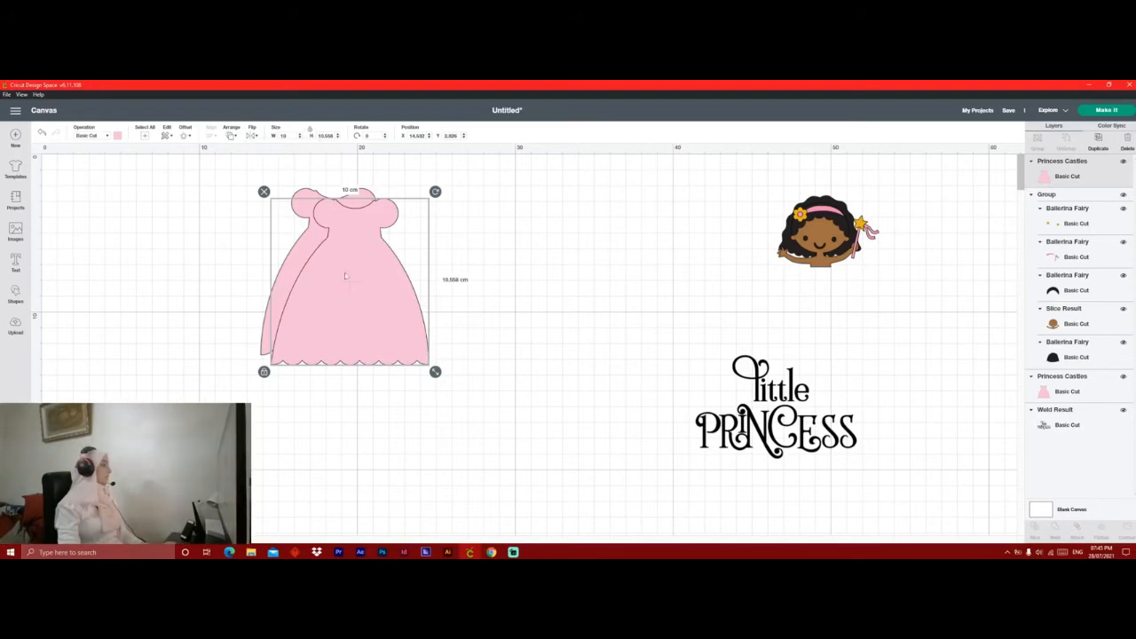
click(284, 187)
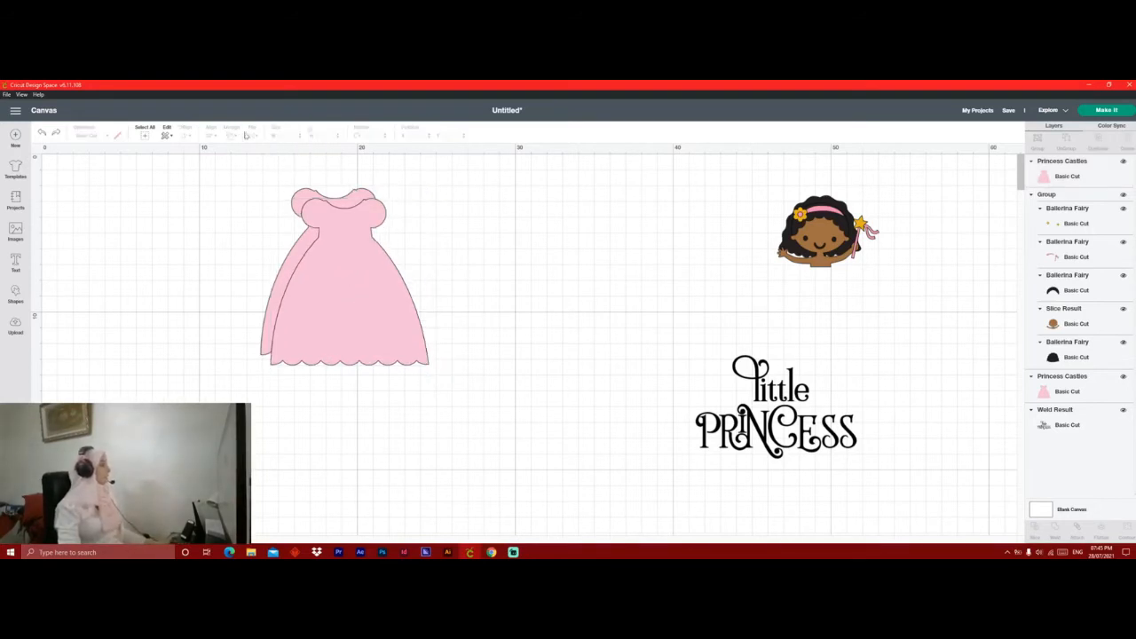
click(311, 213)
click(253, 135)
click(284, 160)
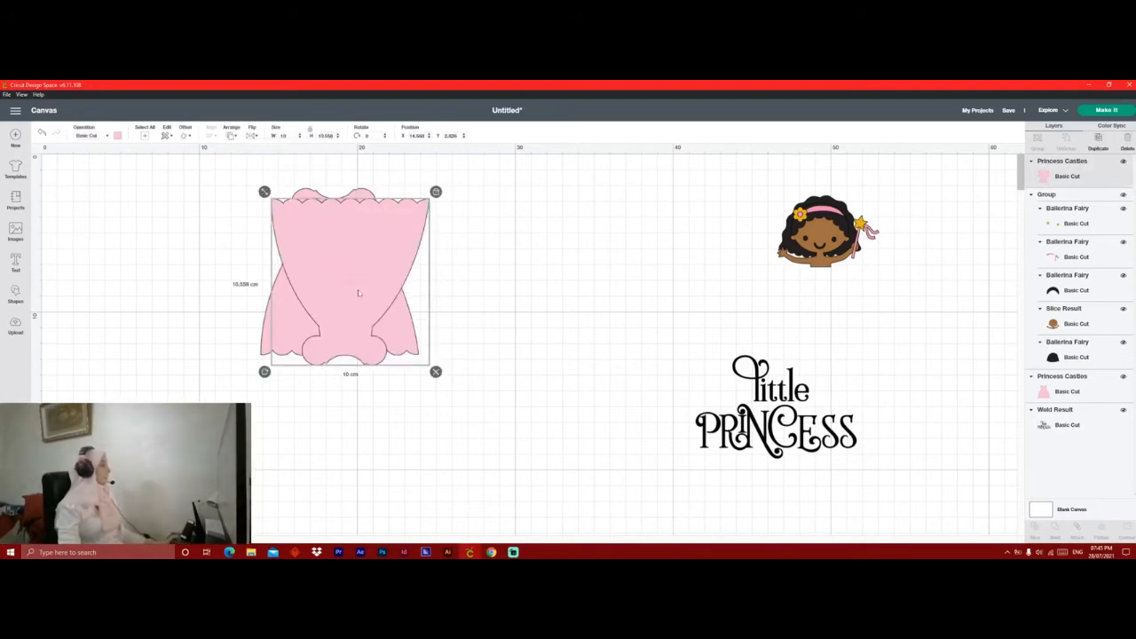
Place the flipped dress directly below the original with the hems meeting and weld both into one shape.
drag(356, 292, 346, 441)
click(443, 407)
click(391, 397)
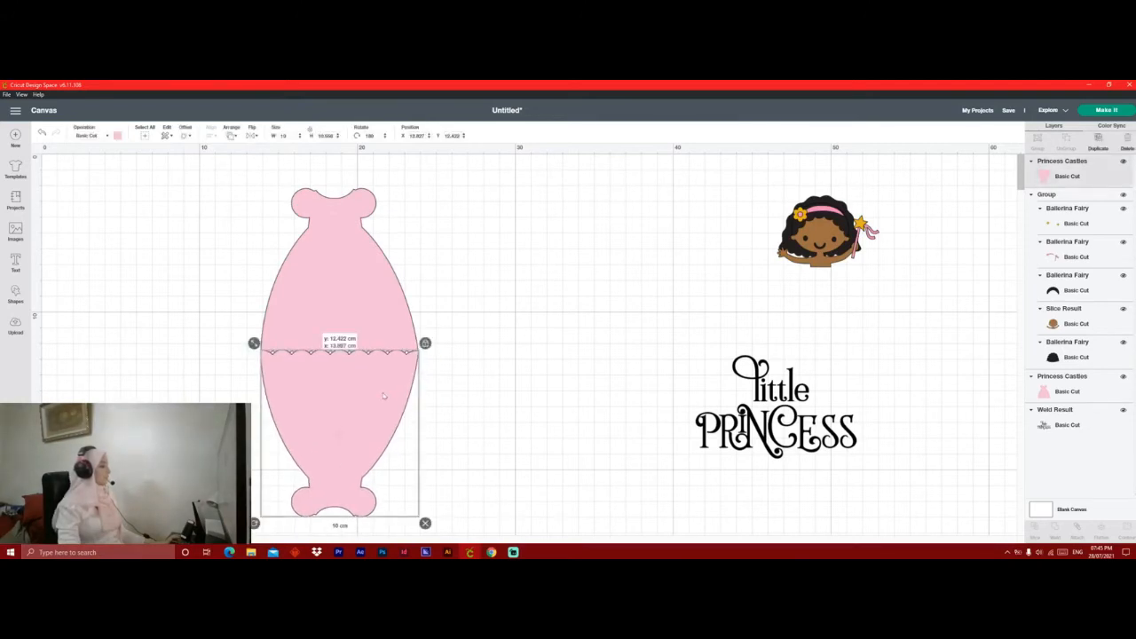
drag(551, 292, 377, 386)
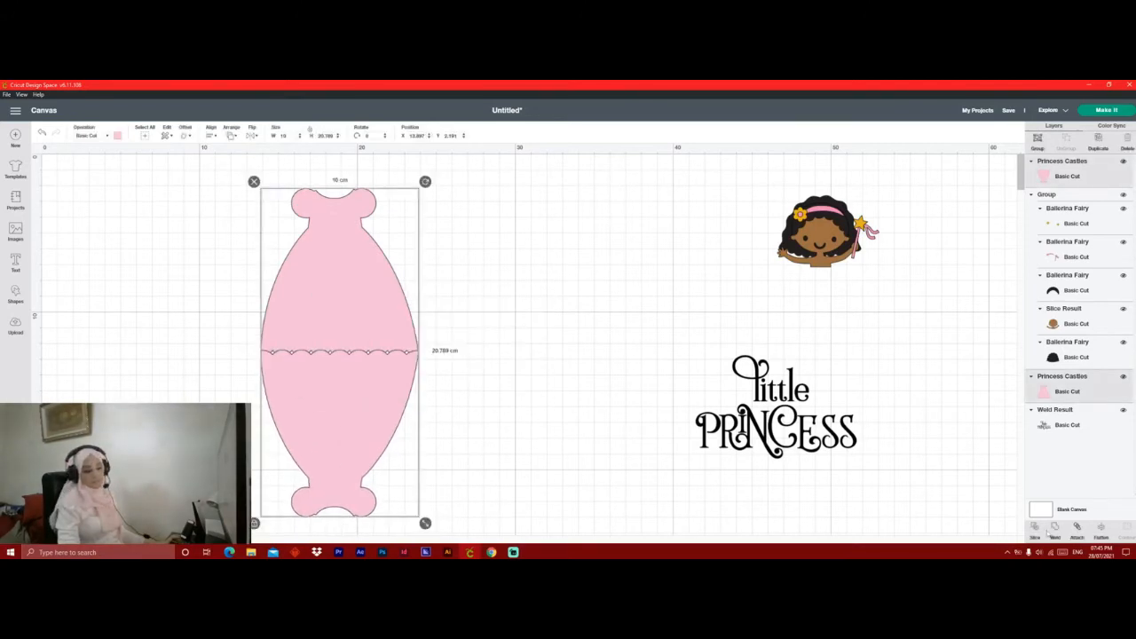
click(1053, 531)
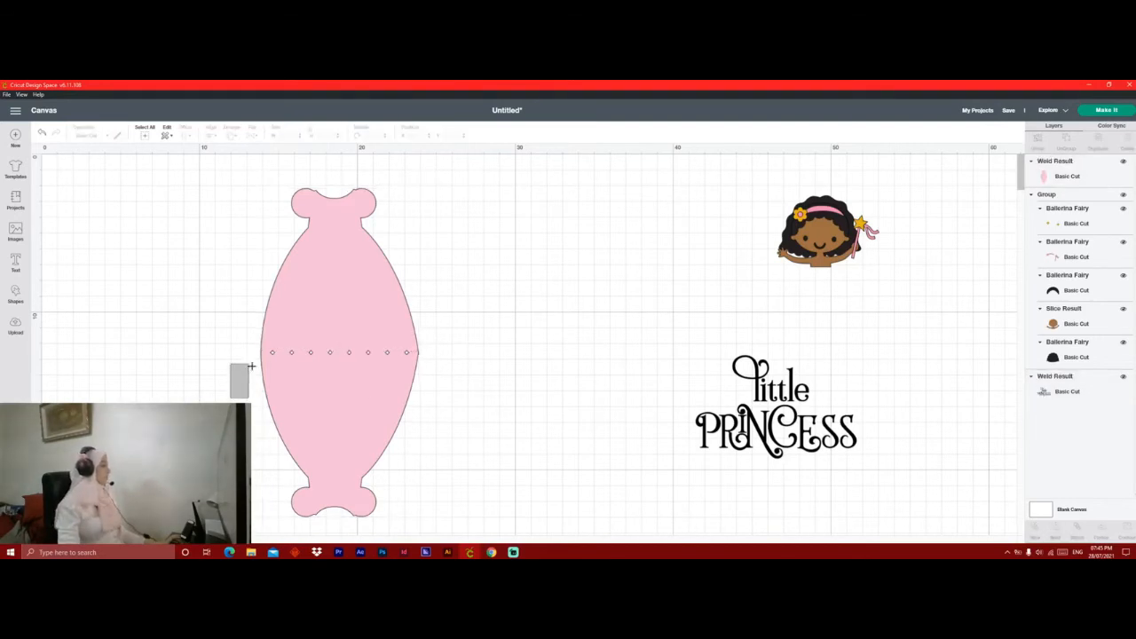
click(314, 379)
drag(314, 379, 339, 350)
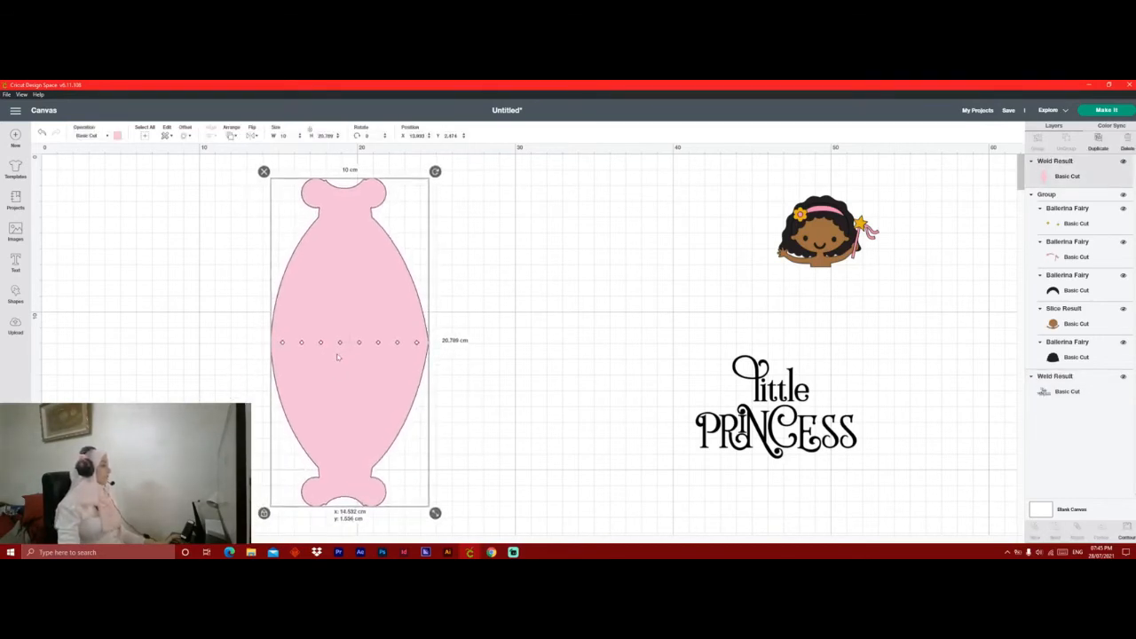
Insert a square, unlock its proportions and make it an 18 cm by 4 cm bar across the welded dress shape's hem line.
click(14, 293)
click(50, 233)
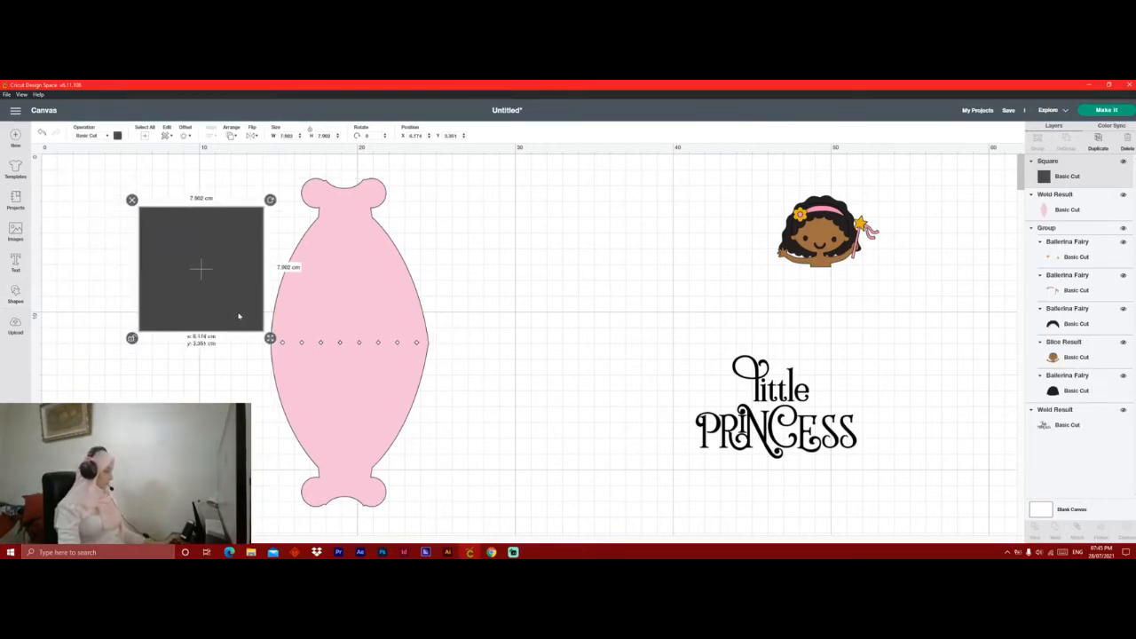
drag(169, 329, 172, 372)
drag(270, 381, 432, 326)
drag(358, 295, 427, 348)
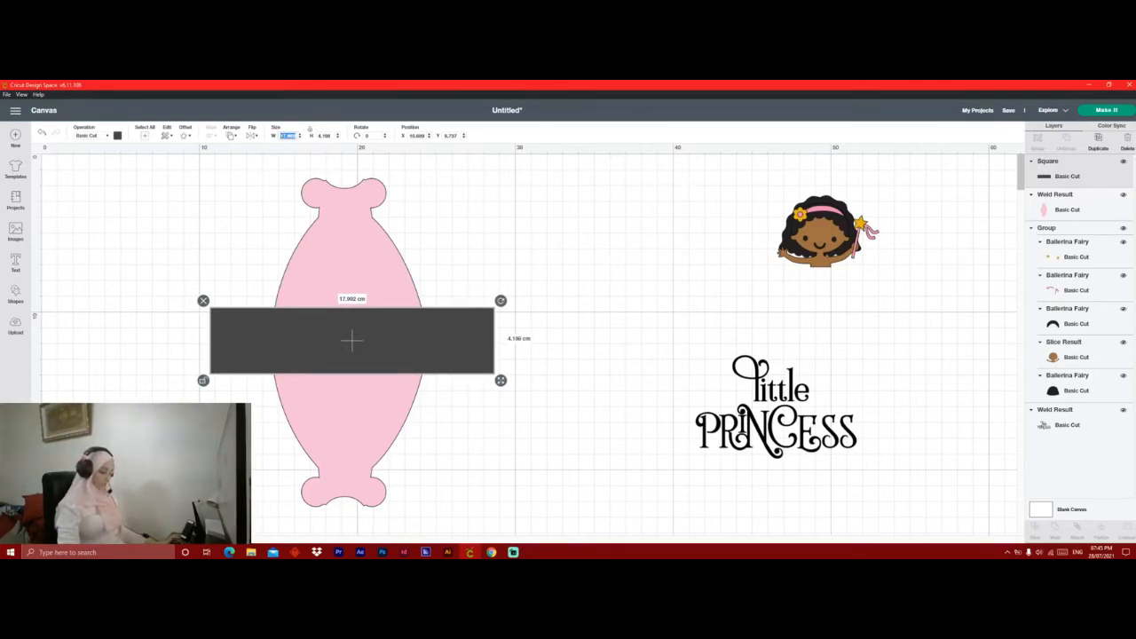
text(18)
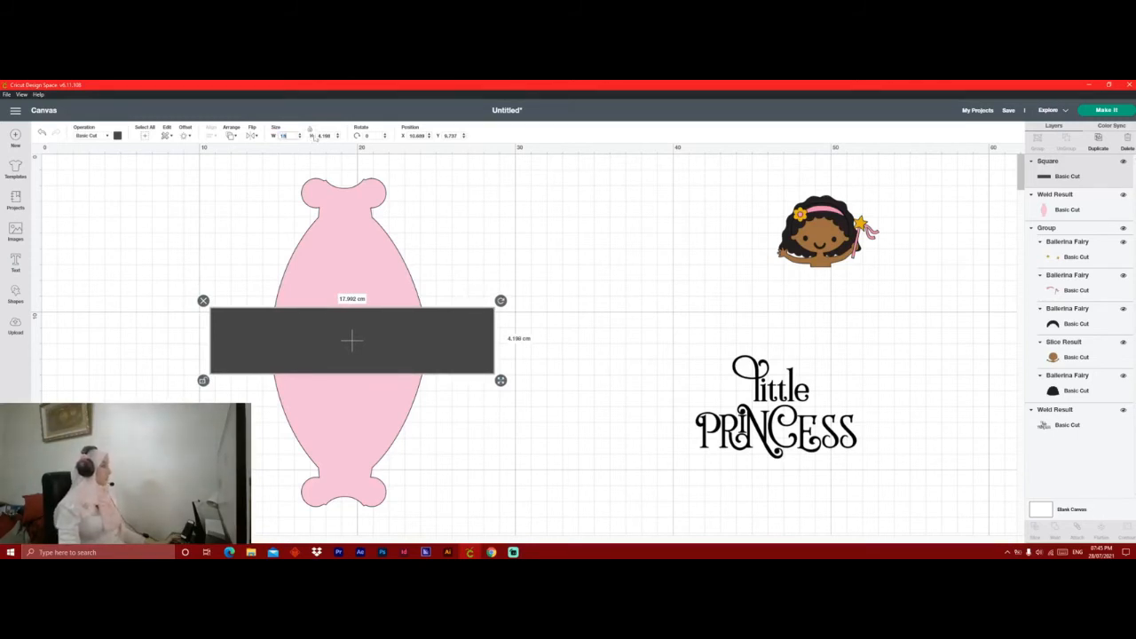
double_click(319, 135)
text(4)
key(Return)
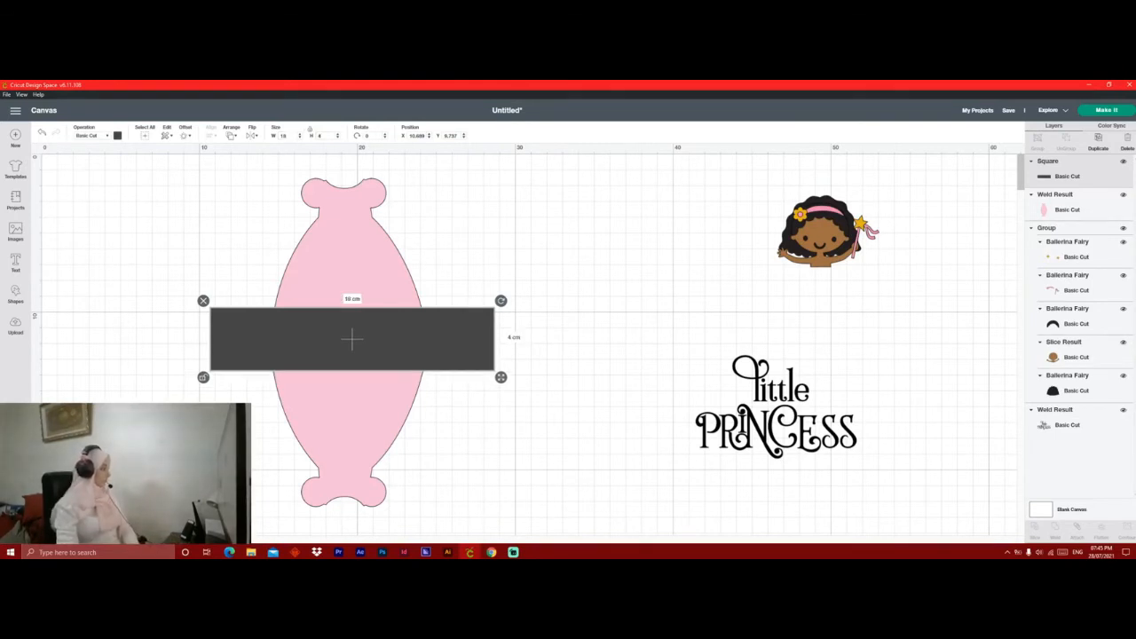
Center the dark bar and the welded dress shape on each other with Align.
click(573, 250)
drag(426, 325, 385, 246)
drag(504, 446, 253, 213)
click(212, 135)
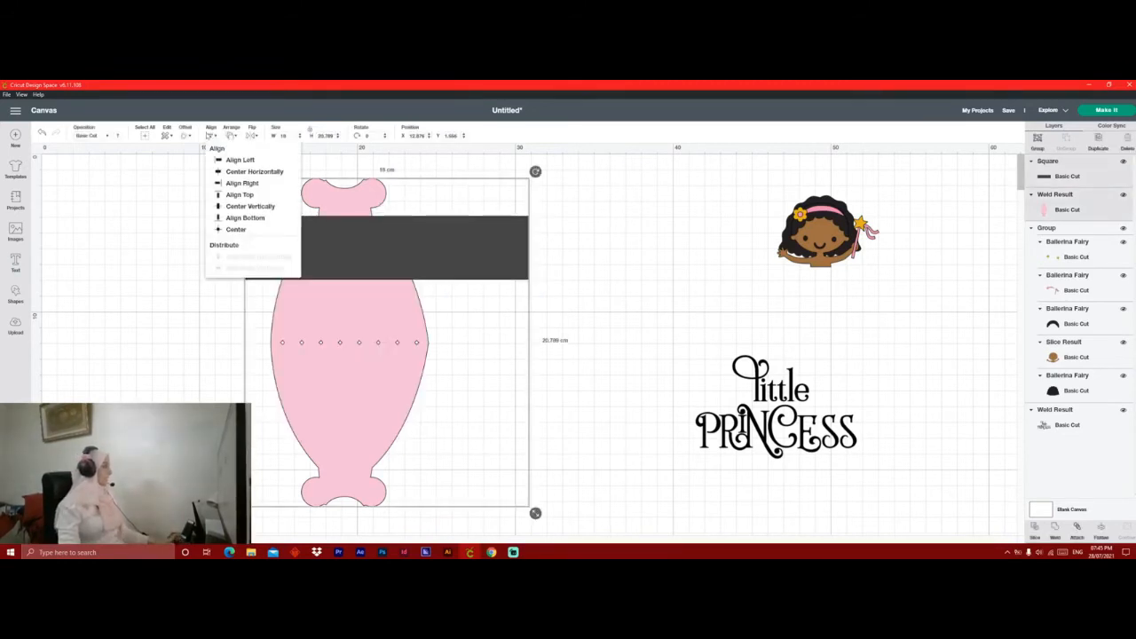
click(236, 229)
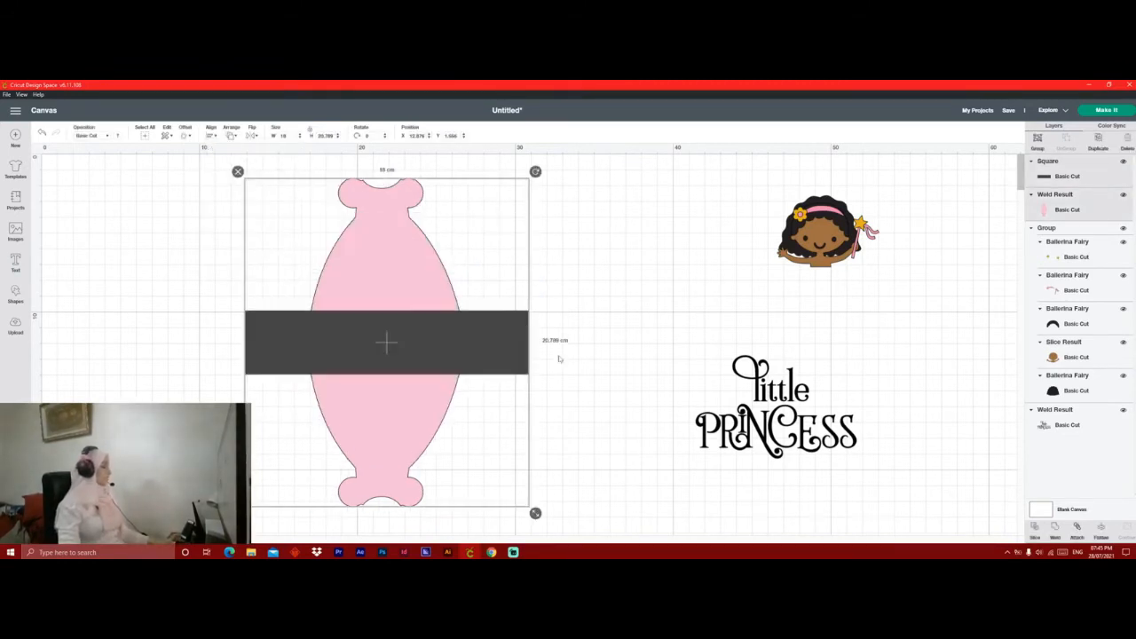
click(610, 284)
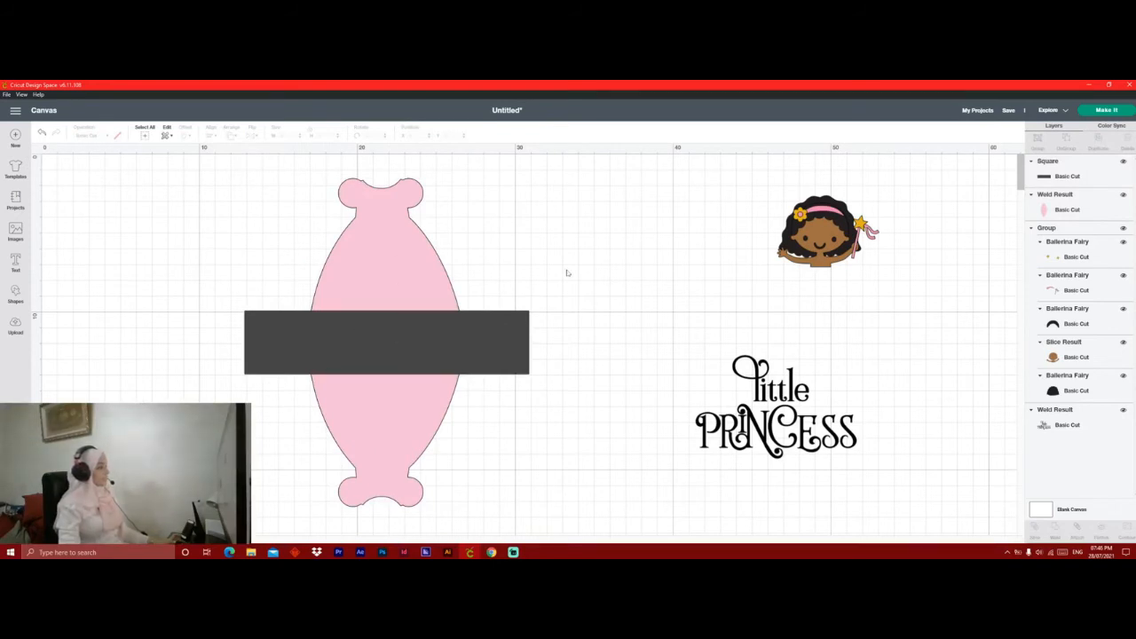
Weld the centered bar to the double-dress shape to form side flaps.
drag(591, 260, 401, 400)
click(1055, 529)
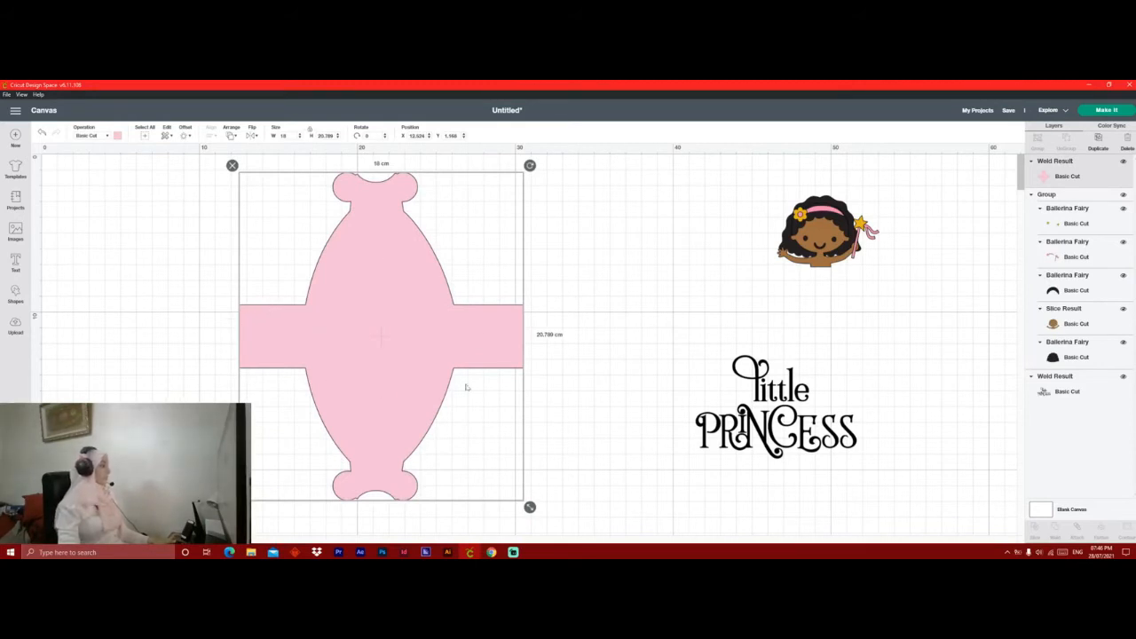
click(77, 236)
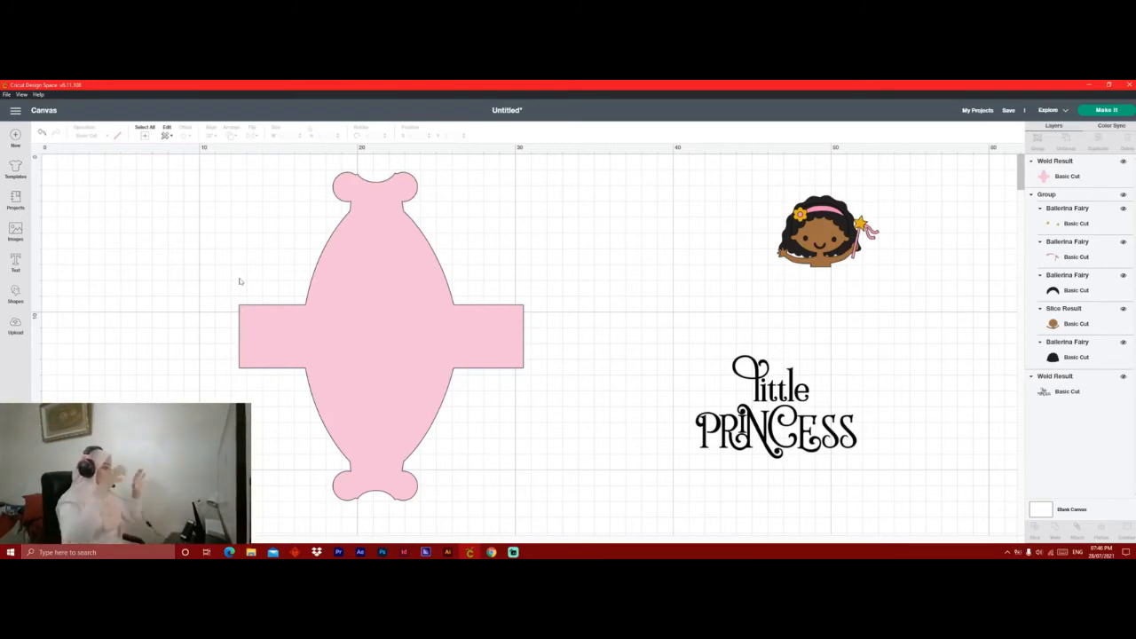
Insert an octagon and a square beside the welded dress shape.
click(15, 295)
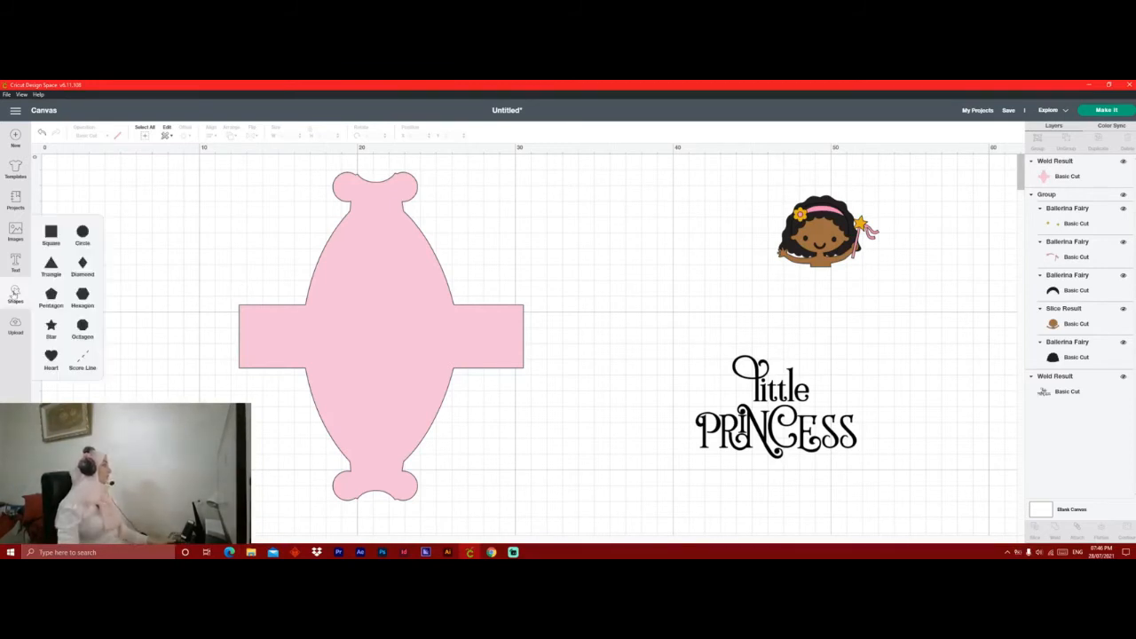
click(83, 329)
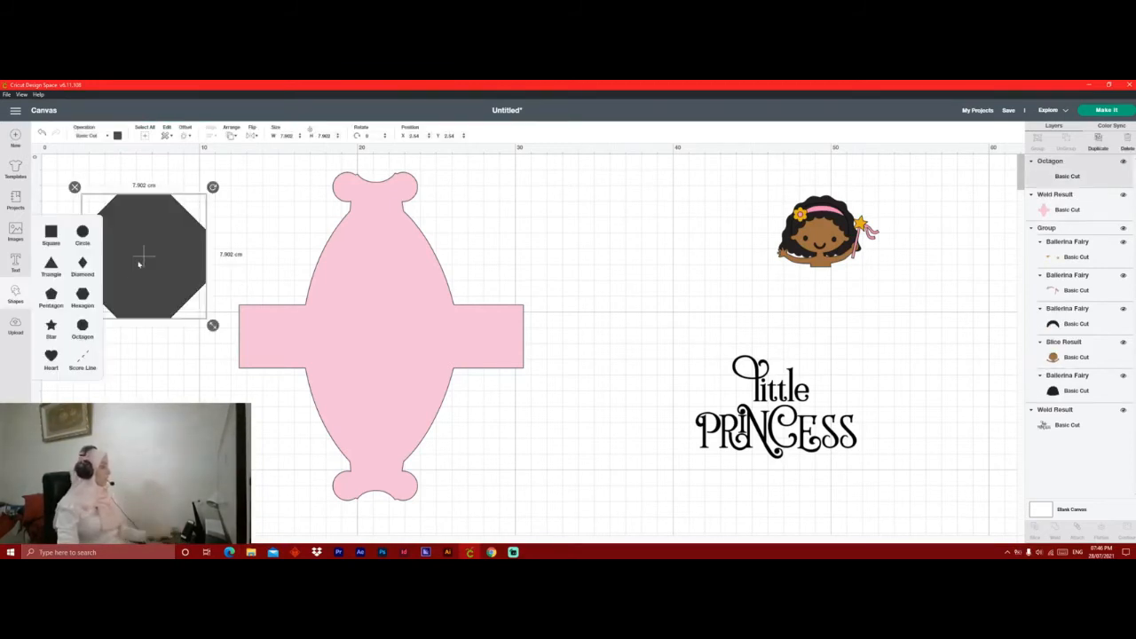
drag(194, 268, 178, 252)
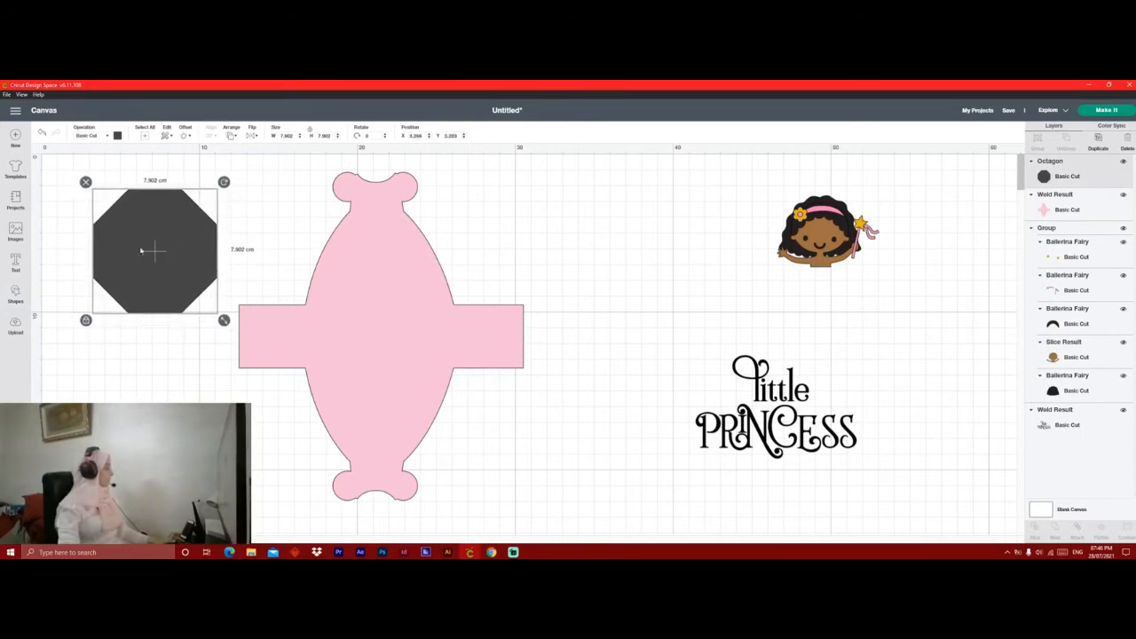
click(15, 297)
click(48, 242)
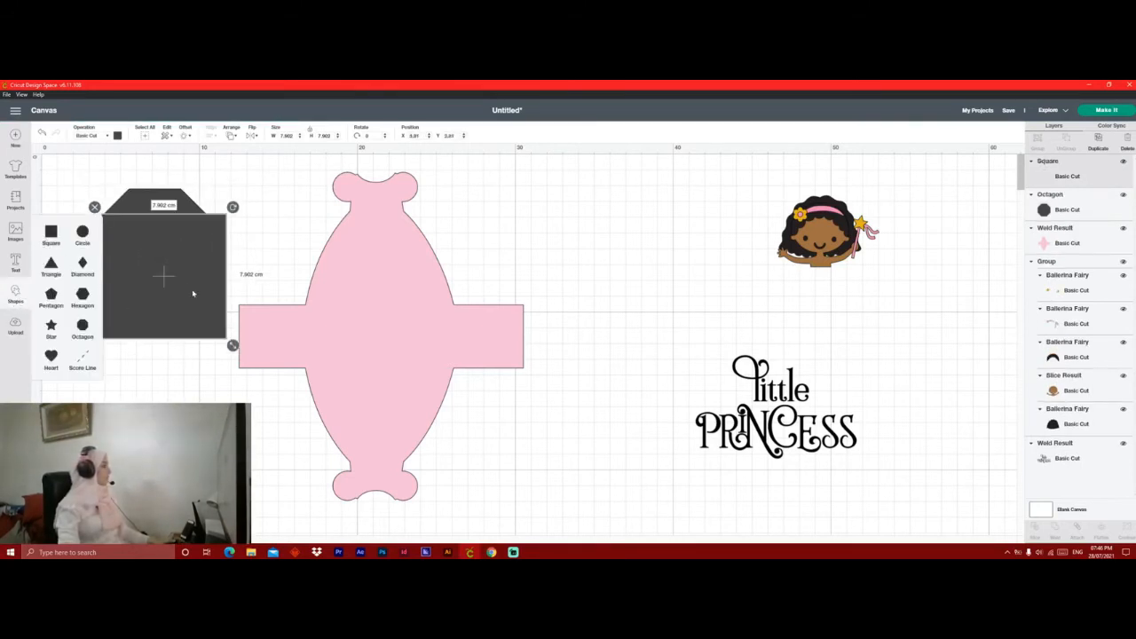
Unlock the square's proportions, stretch it to about 7.7 by 11.3 cm and overlap it with the octagon, leaving the octagon's edge strip uncovered.
drag(193, 294, 139, 267)
click(74, 306)
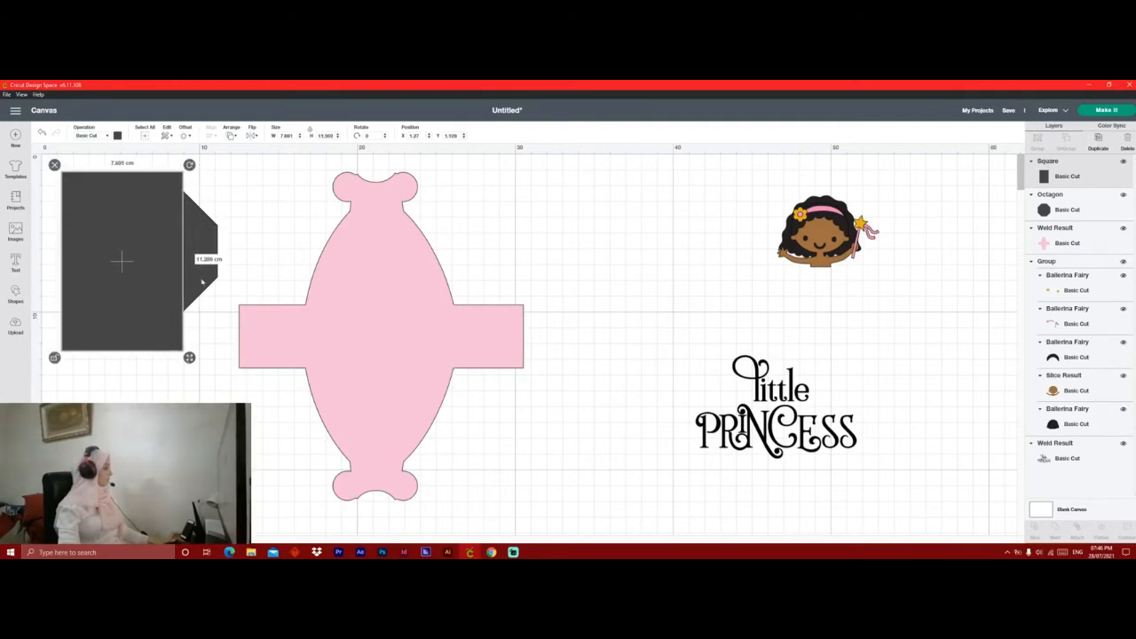
drag(212, 226, 209, 392)
click(210, 393)
click(209, 393)
drag(150, 229, 168, 342)
Slice the overlapping square and octagon and delete the leftover pieces, keeping only the narrow trapezoid strip.
drag(105, 488, 231, 386)
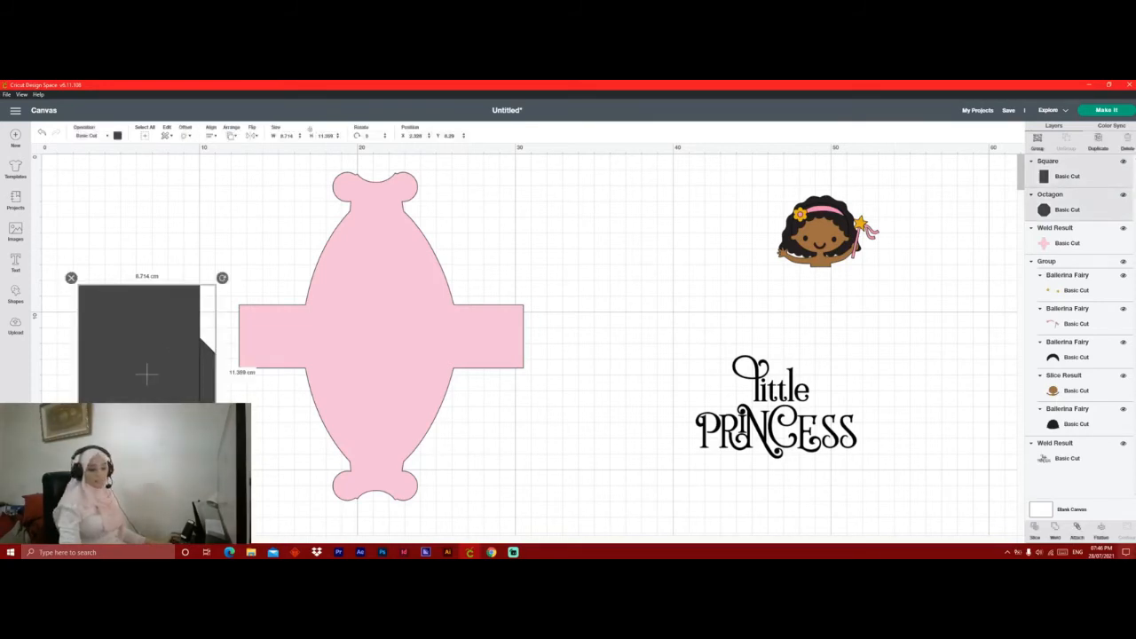
click(1034, 531)
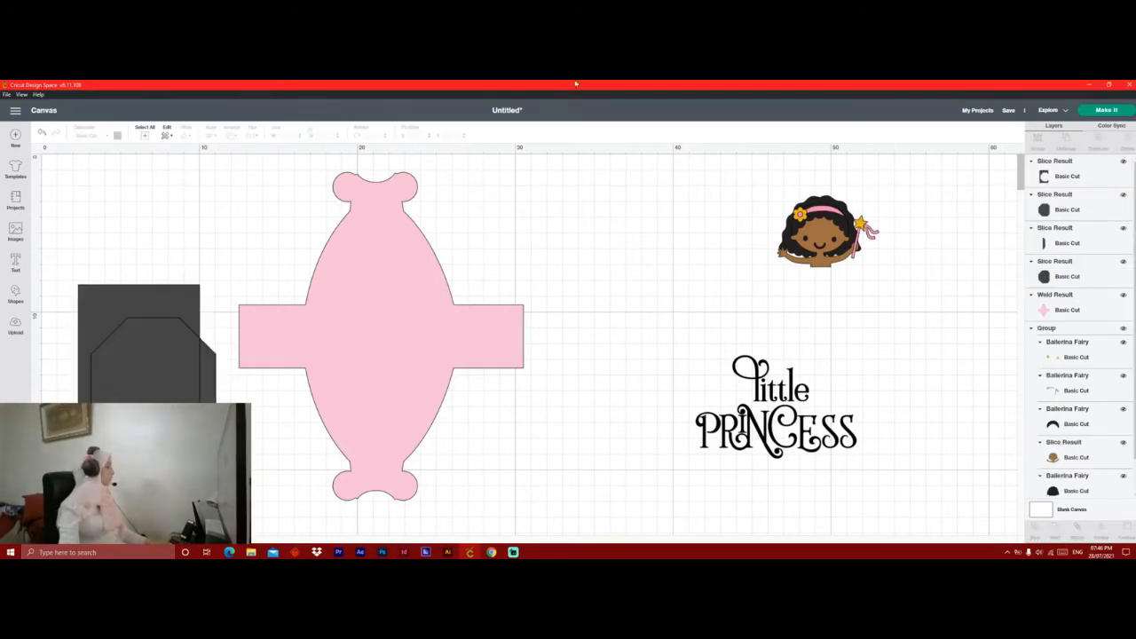
click(118, 371)
key(Delete)
click(117, 371)
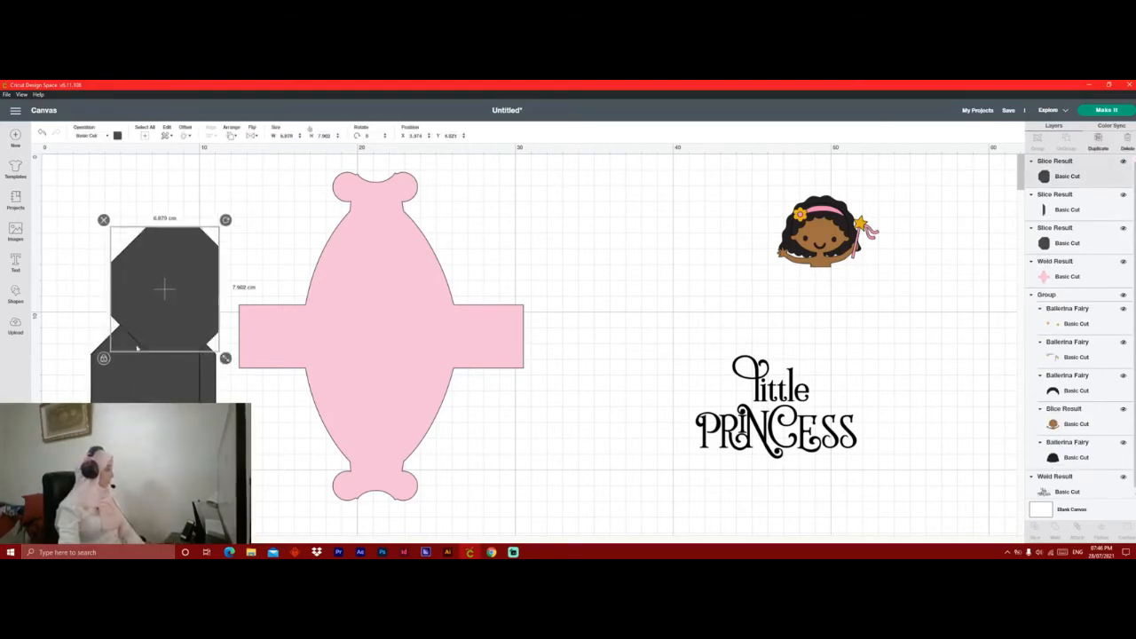
key(Delete)
Place the trapezoid strip against the end of the dress shape's left flap and stretch it to about 6.2 cm tall.
click(210, 351)
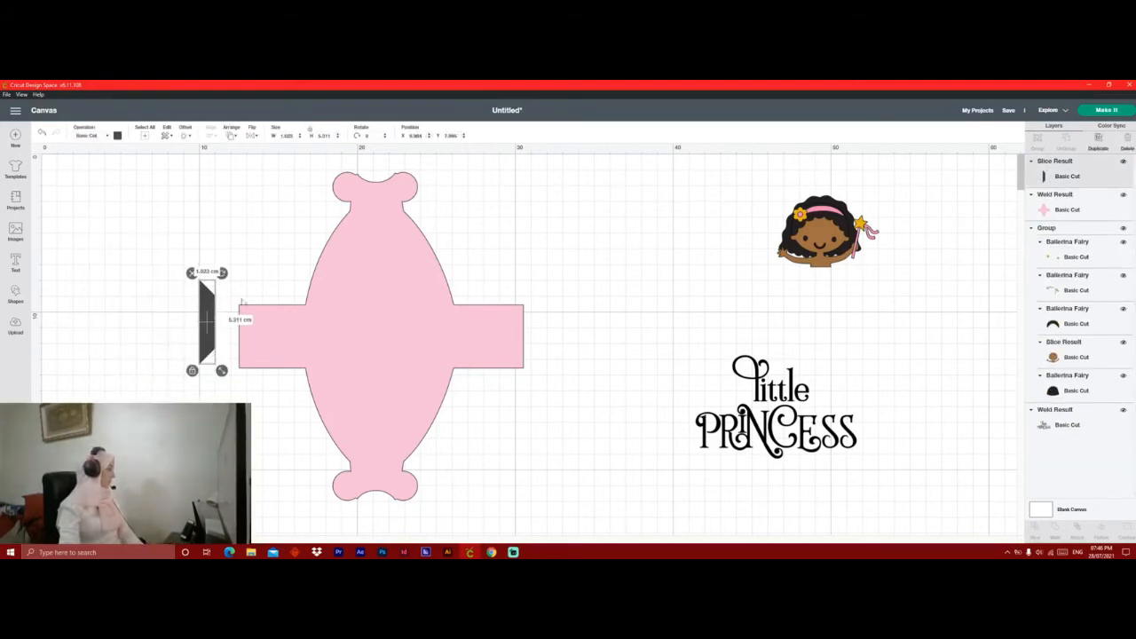
drag(208, 307, 229, 313)
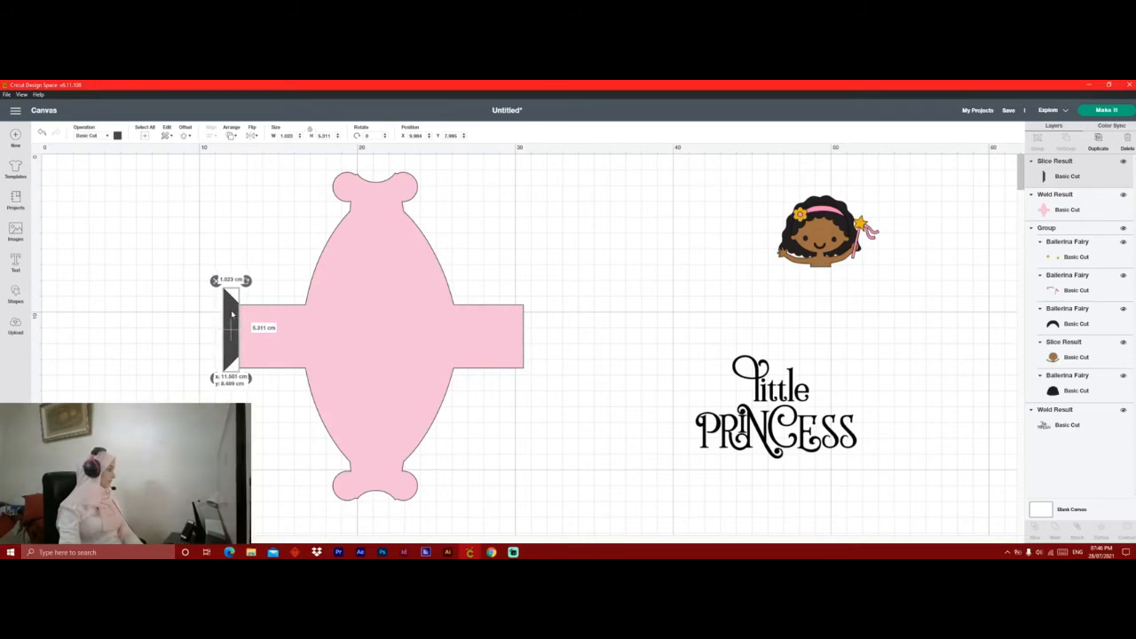
click(222, 351)
click(231, 339)
drag(246, 385, 248, 391)
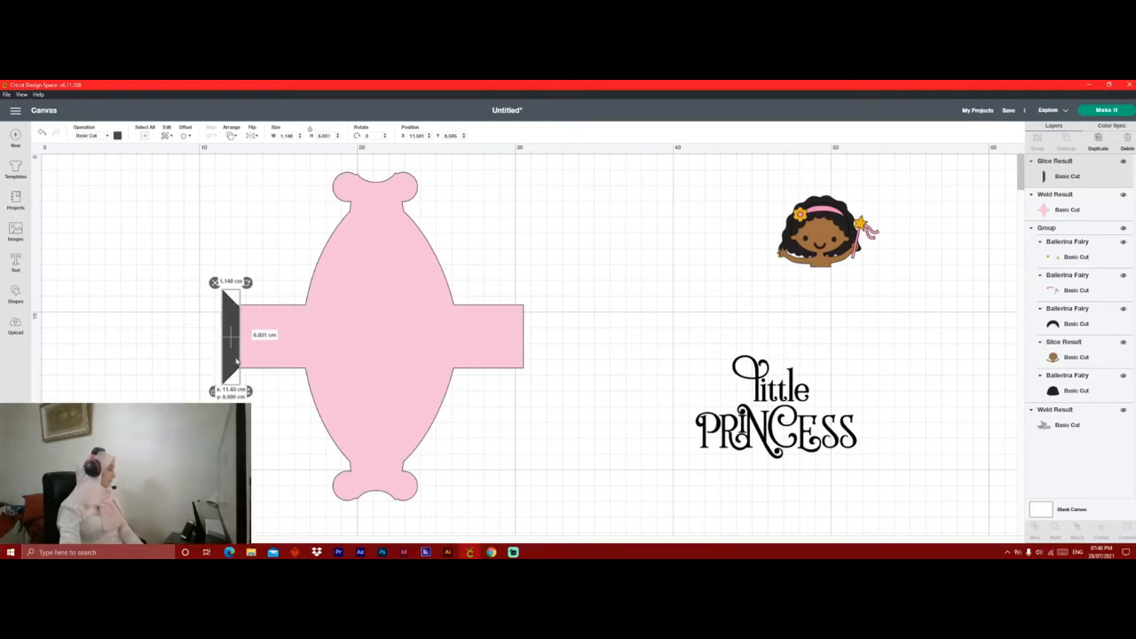
drag(231, 336, 232, 333)
drag(247, 389, 249, 391)
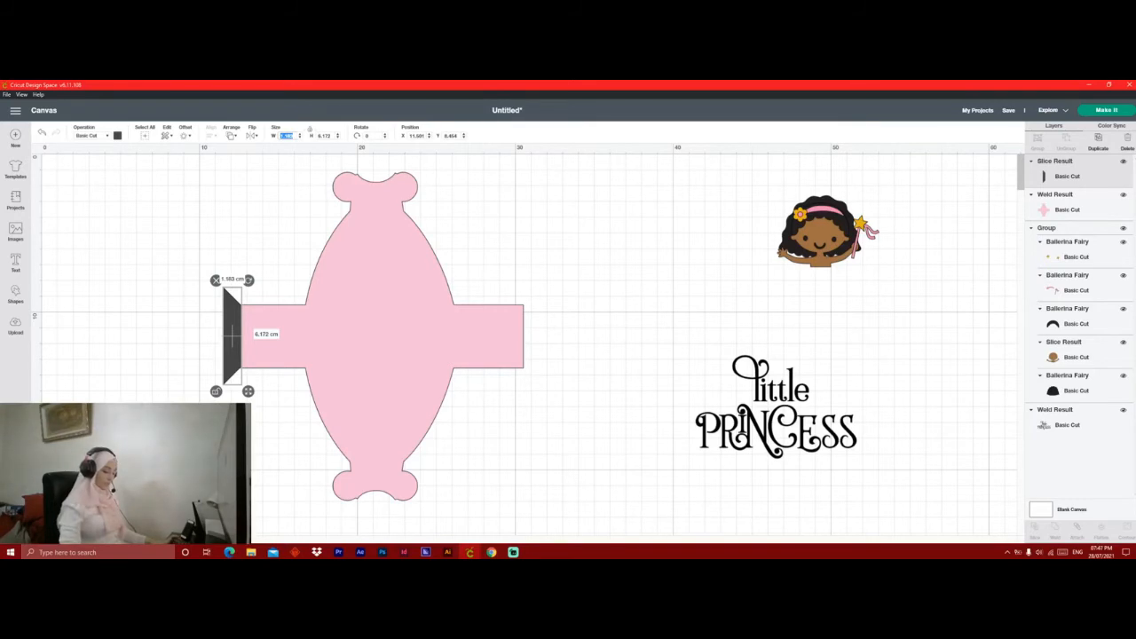
Set the trapezoid tab's width to 1.25 cm and fine-tune its position and height against the left flap's end.
text(1.25)
key(Return)
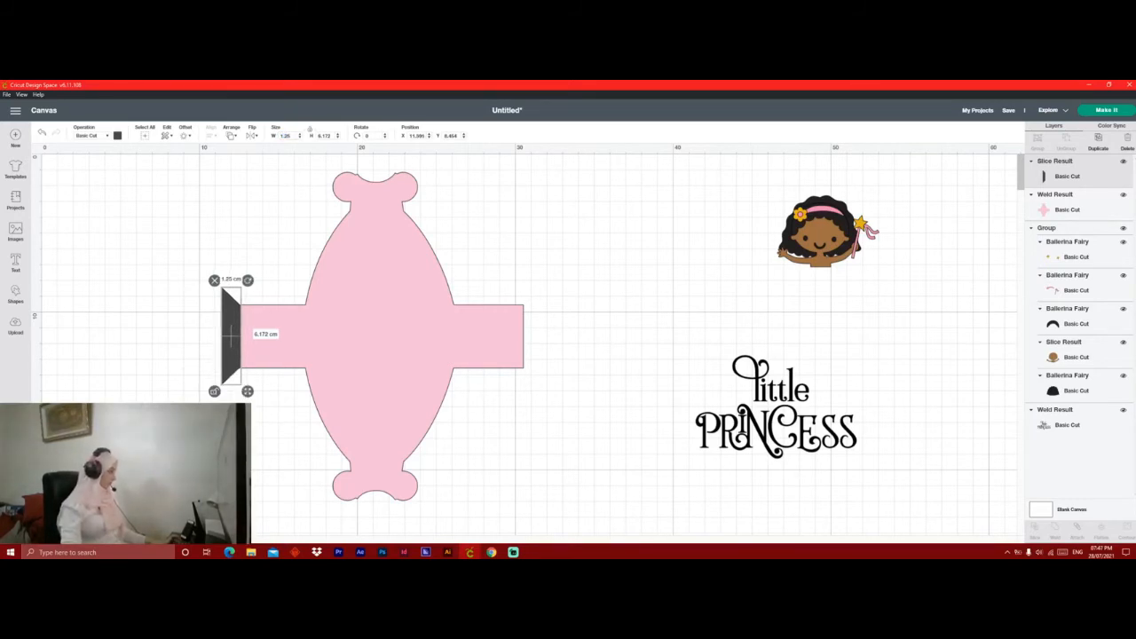
drag(232, 365, 229, 364)
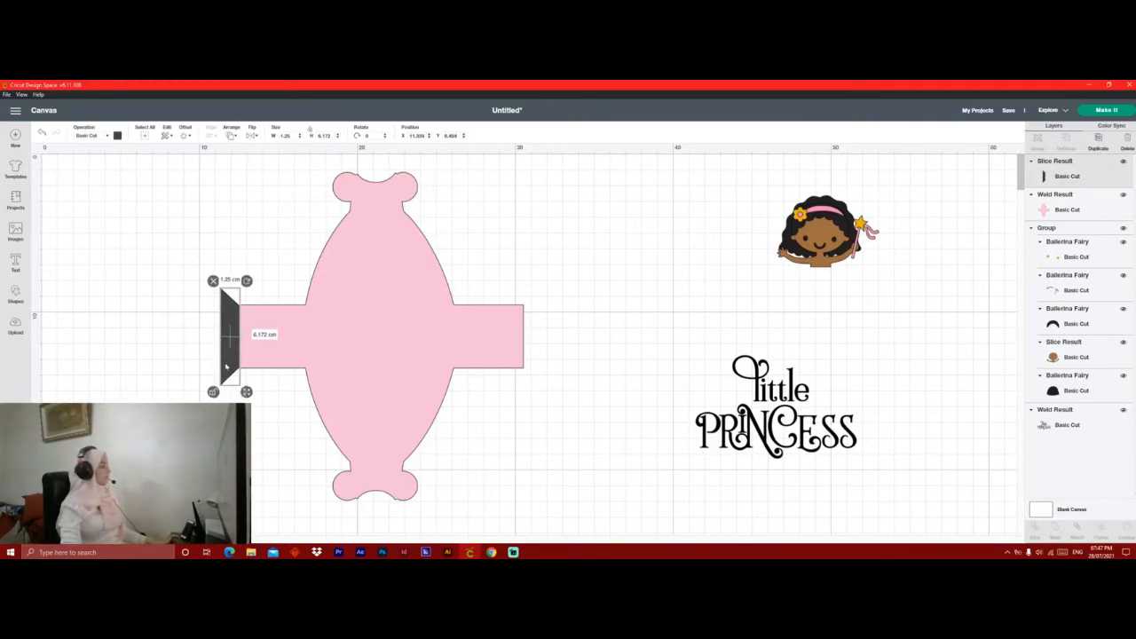
click(172, 380)
click(226, 360)
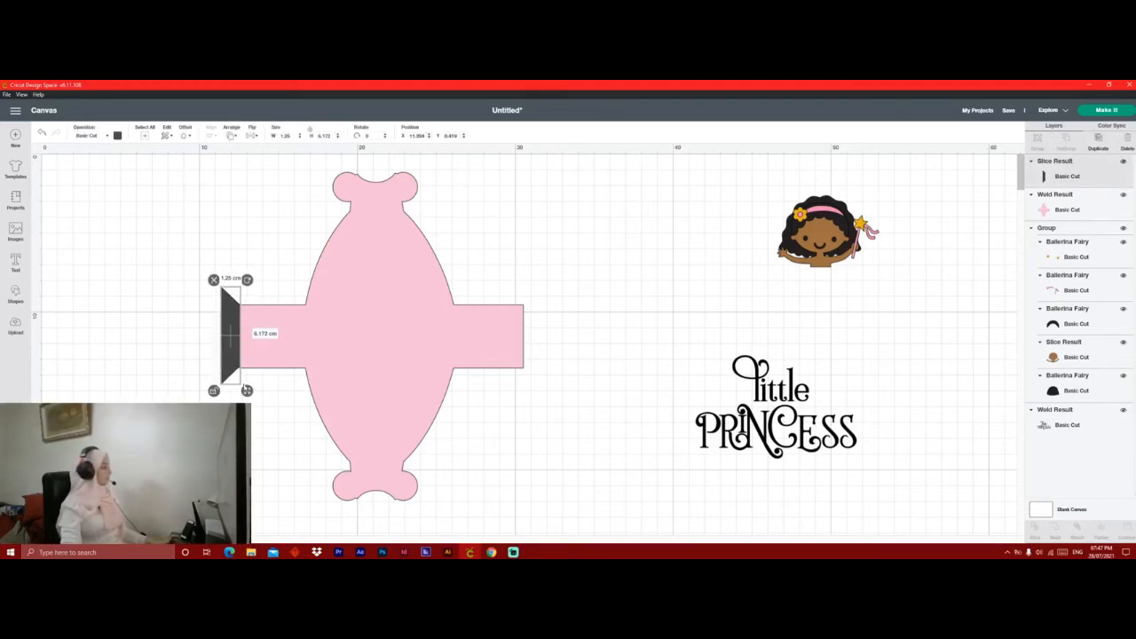
drag(247, 391, 247, 392)
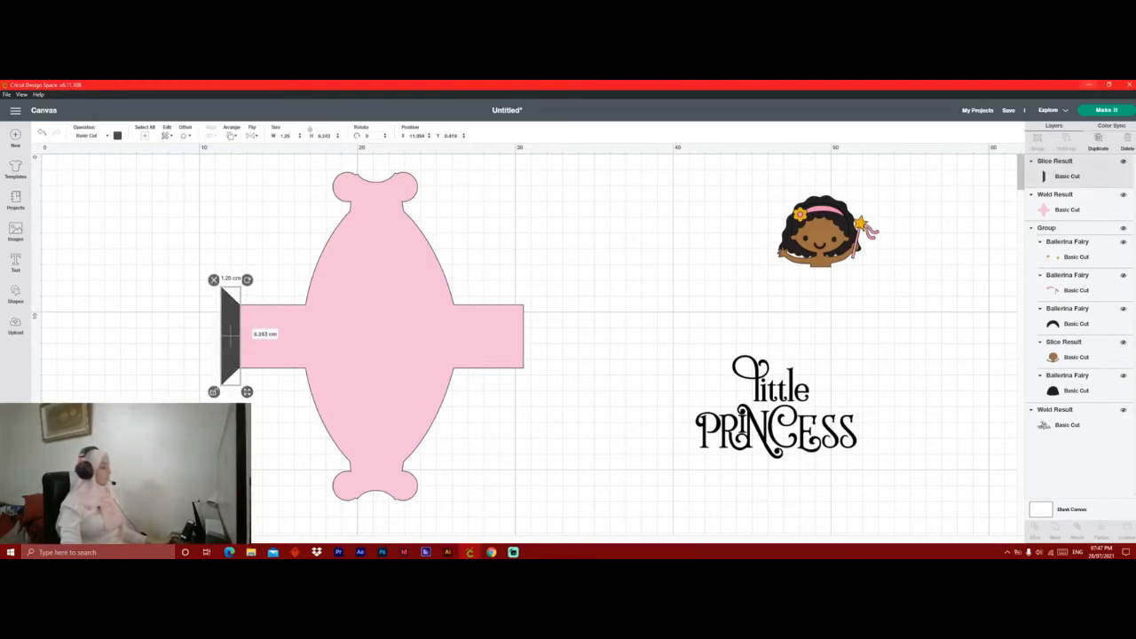
Duplicate the trapezoid tab and flip the copy horizontally.
click(1098, 139)
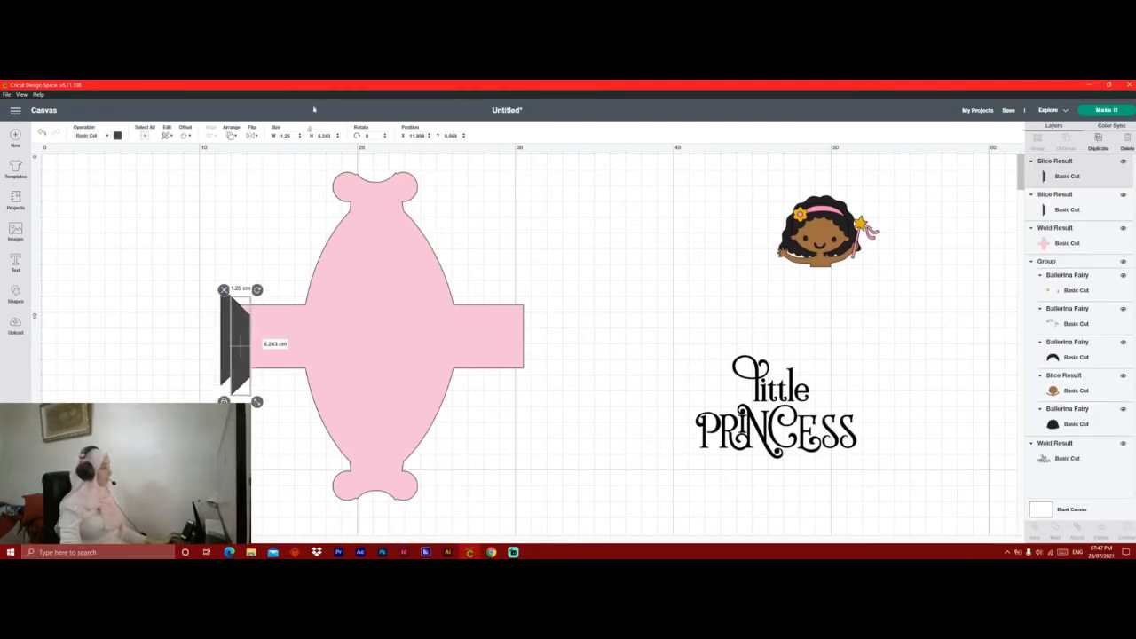
click(255, 135)
click(283, 148)
Try to place the flipped tab at the right flap's end and weld both tabs to the dress shape.
drag(237, 383, 524, 361)
click(610, 341)
drag(640, 238, 133, 510)
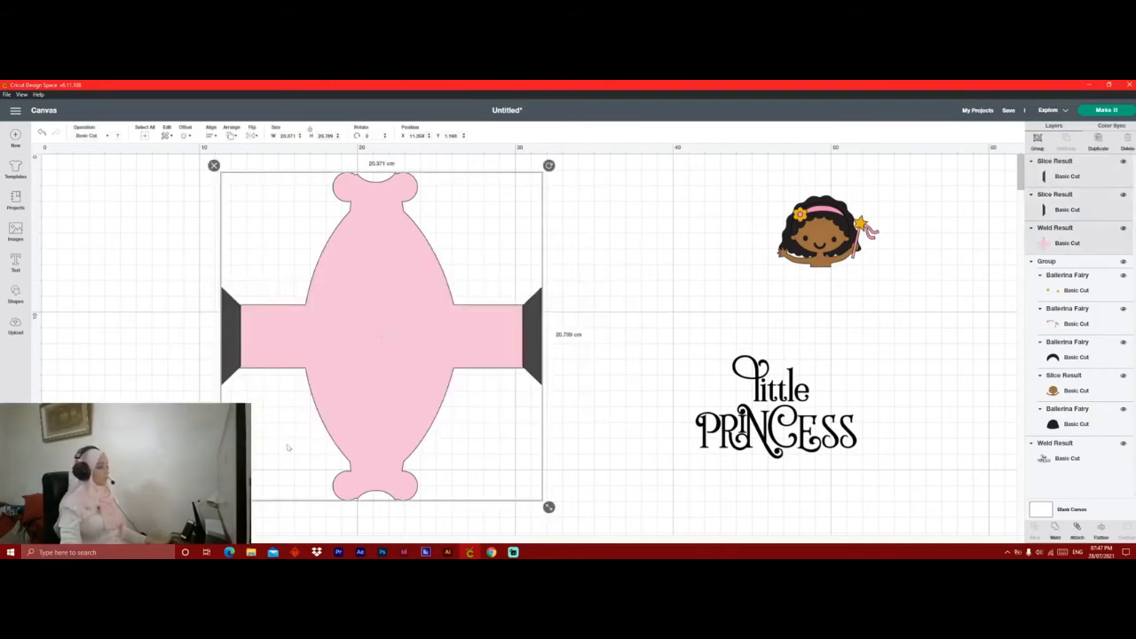
key(Delete)
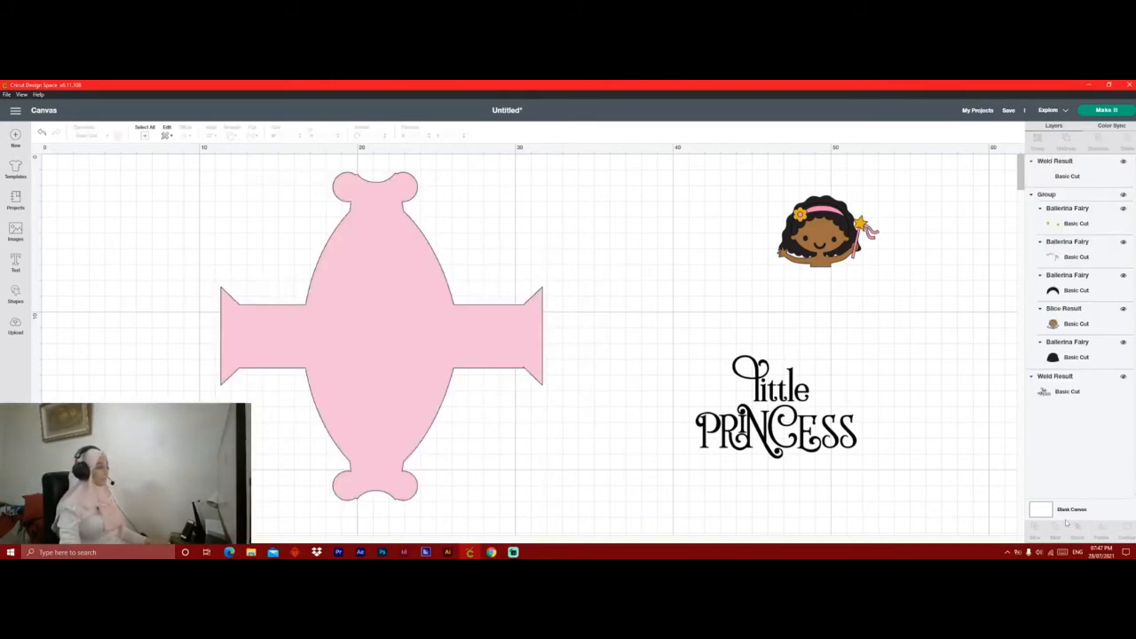
key(ctrl+z)
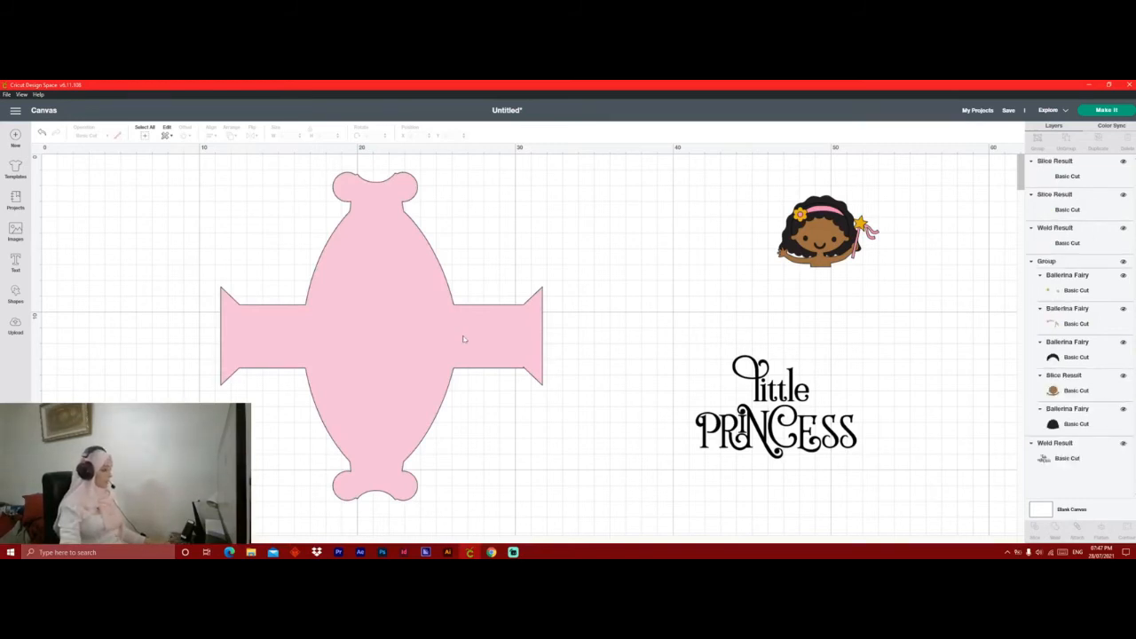
key(ctrl+z)
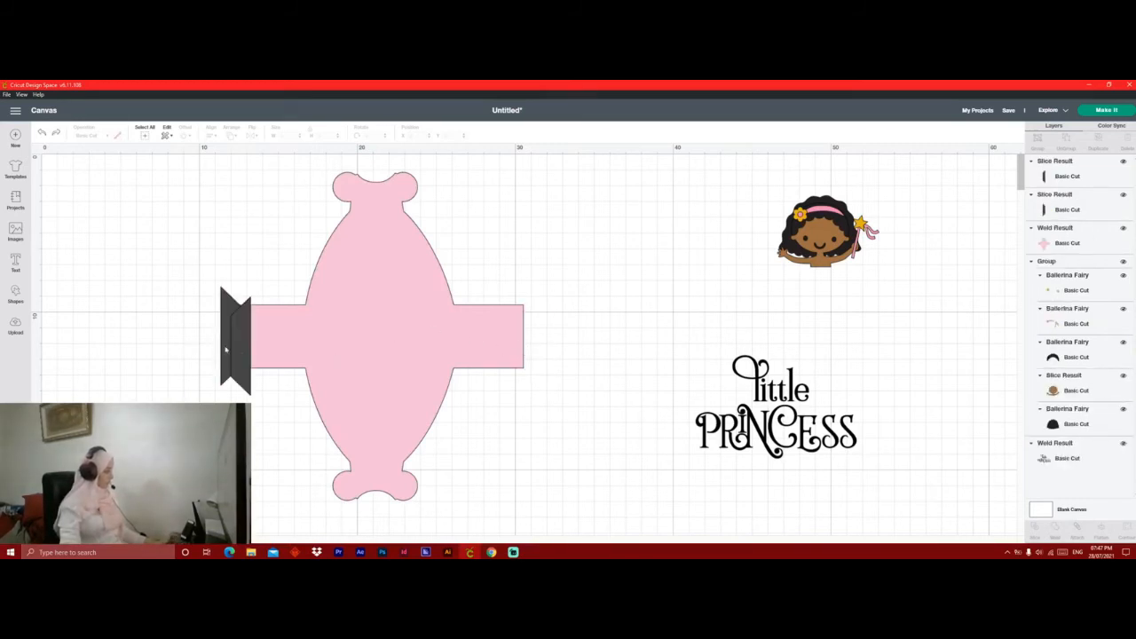
Place the flipped trapezoid tab against the end of the right flap, level with the left tab.
drag(226, 349, 536, 345)
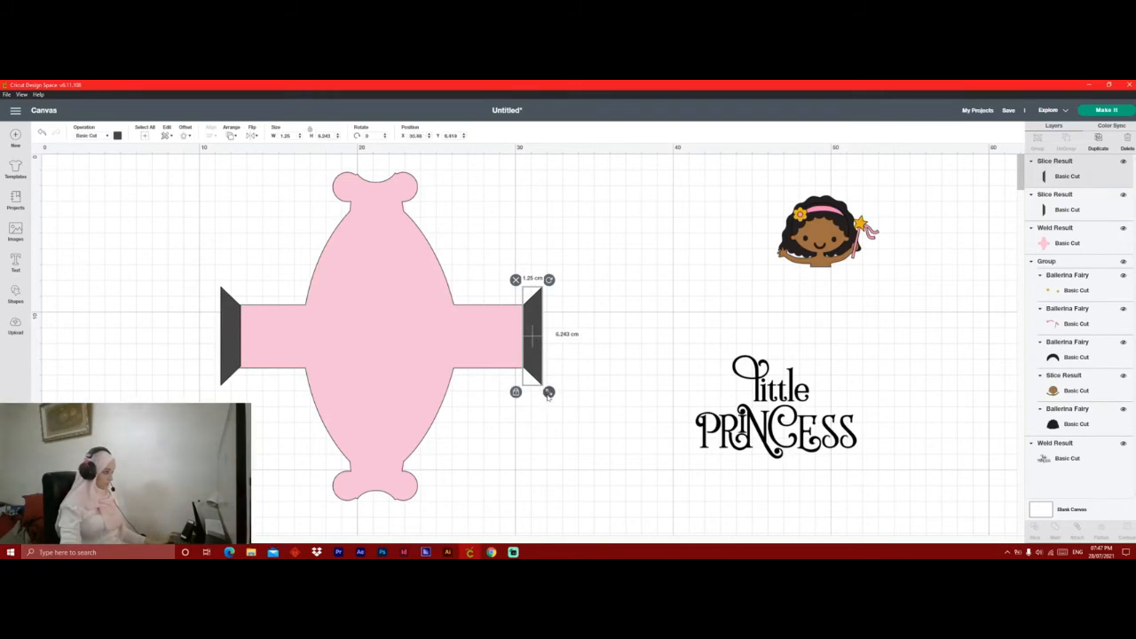
drag(548, 397, 551, 397)
click(593, 365)
click(539, 345)
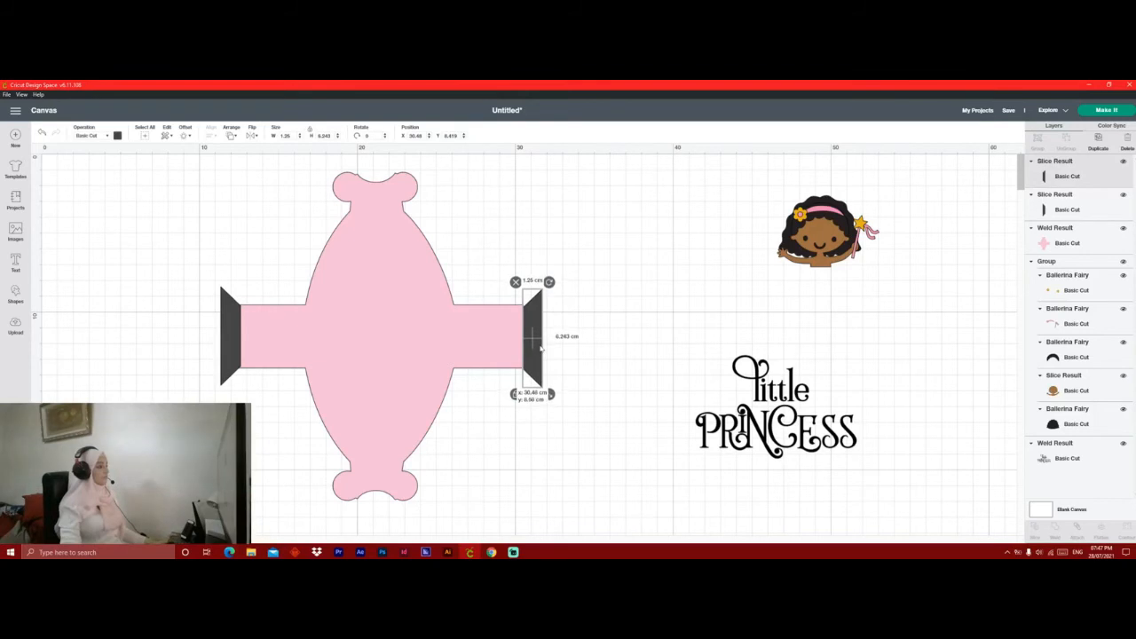
click(606, 311)
drag(612, 292, 199, 399)
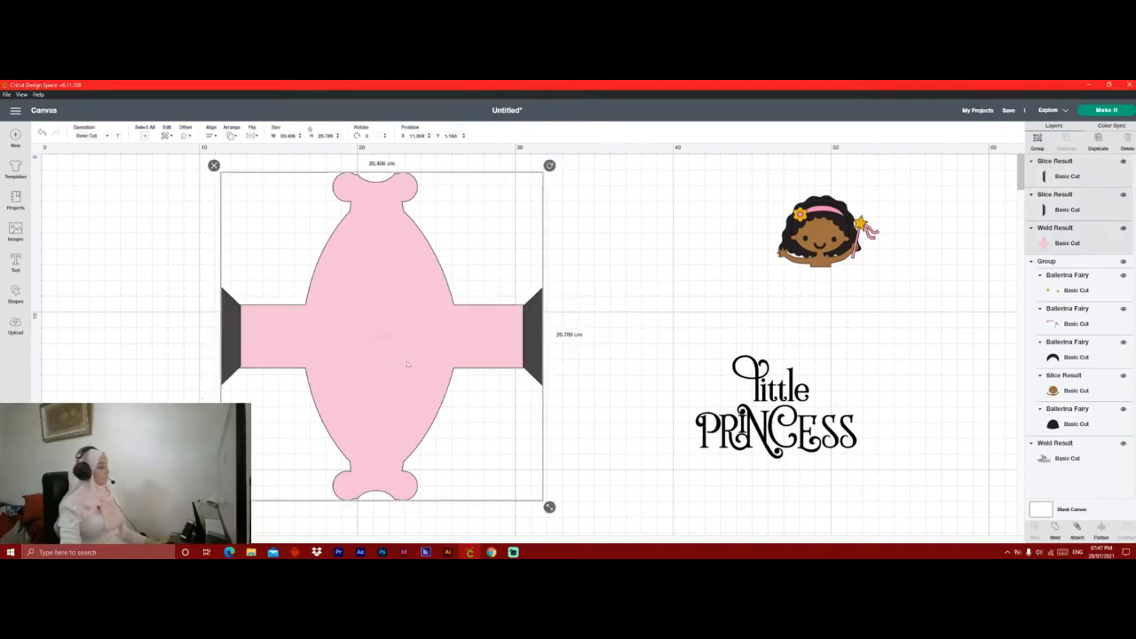
Nudge the right tab flush with the flap's end and weld both tabs to the pink dress shape.
click(532, 344)
key(Up)
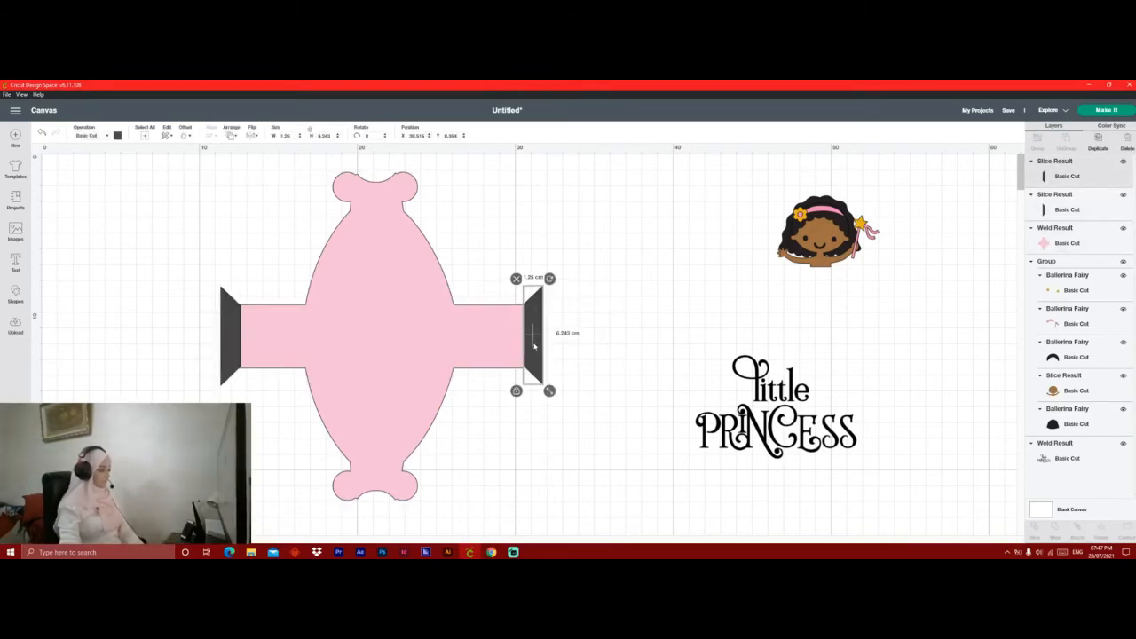
click(602, 344)
click(537, 366)
drag(537, 366, 551, 395)
click(566, 349)
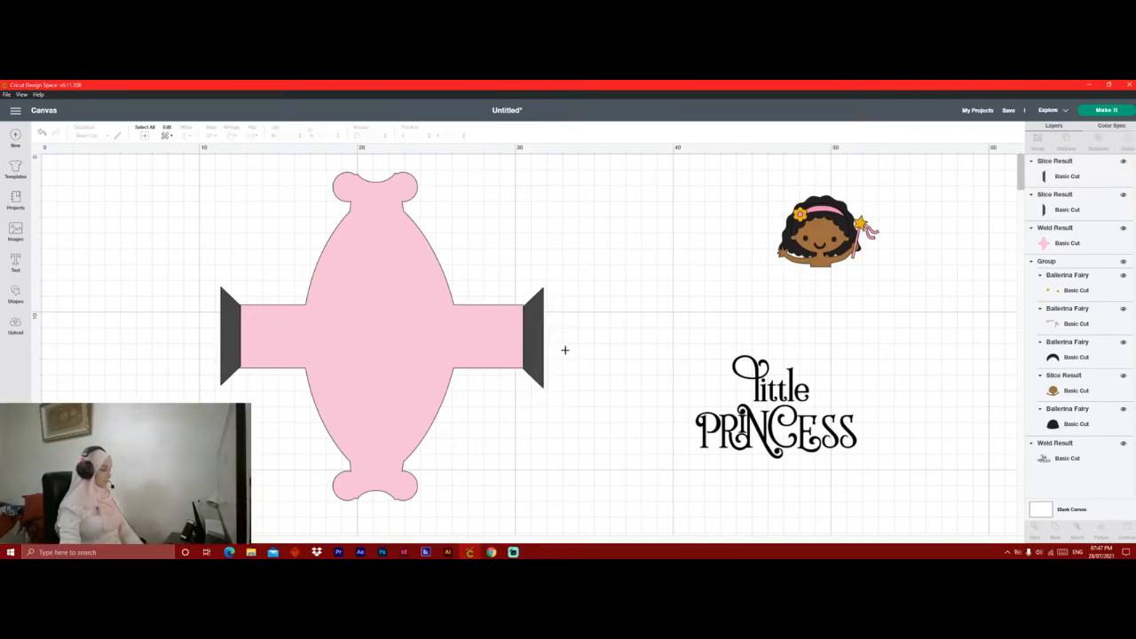
drag(543, 348, 544, 347)
click(573, 365)
drag(616, 284, 98, 377)
click(1056, 536)
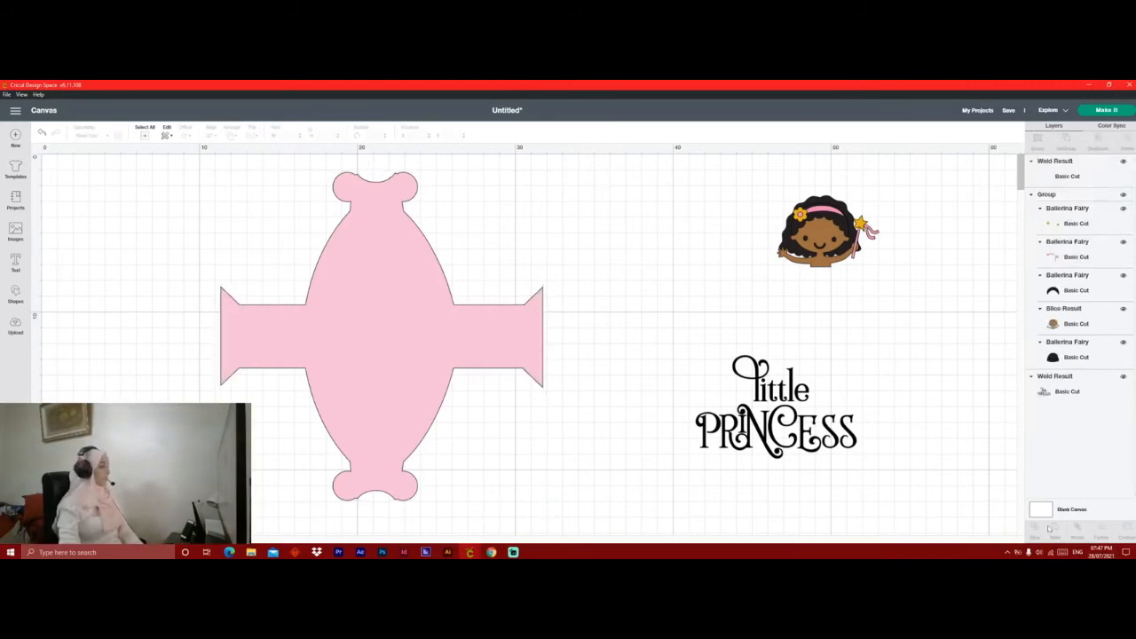
Insert a score line where the left tab meets its flap and shorten it to about 4.7 cm.
click(15, 293)
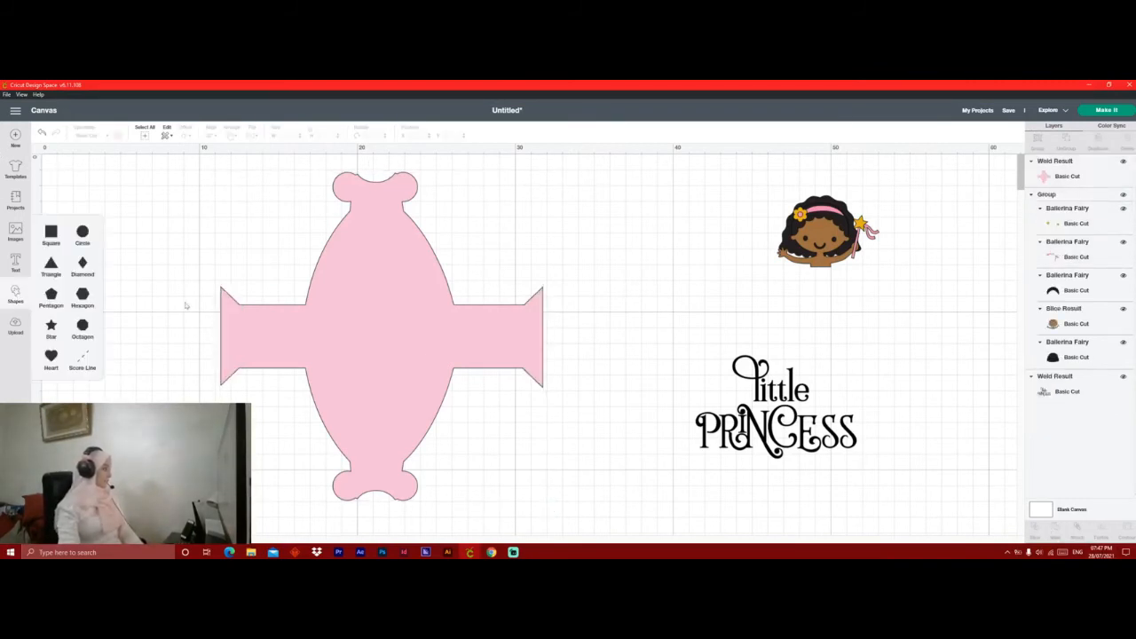
click(81, 362)
drag(118, 298, 240, 327)
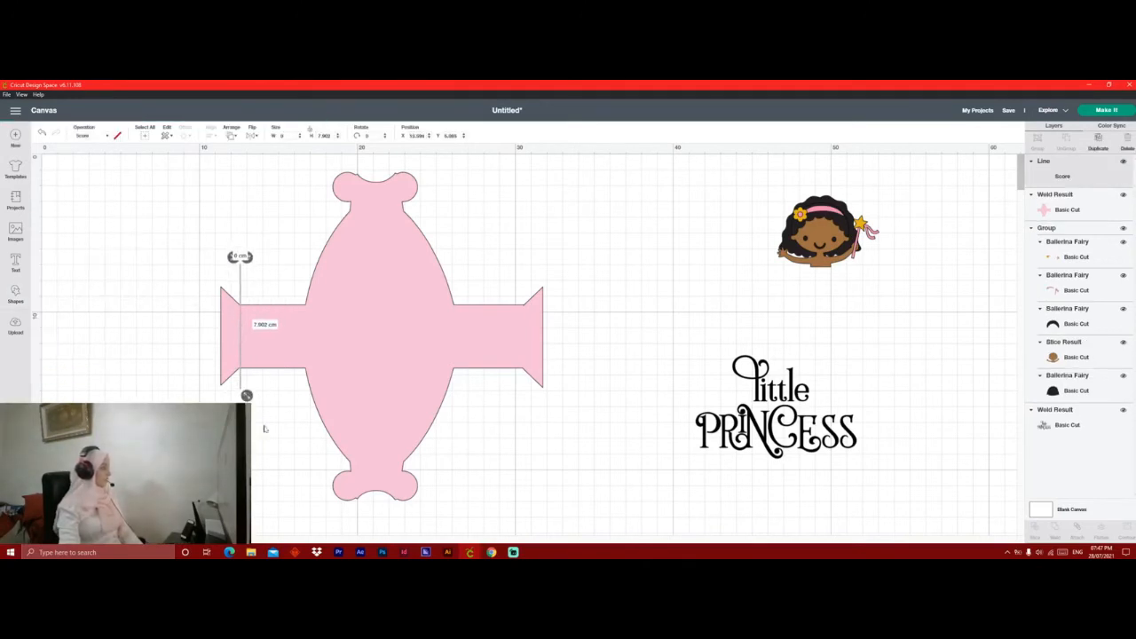
drag(247, 395, 240, 361)
Duplicate the vertical score line and place the copy where the right tab meets its flap.
right_click(240, 361)
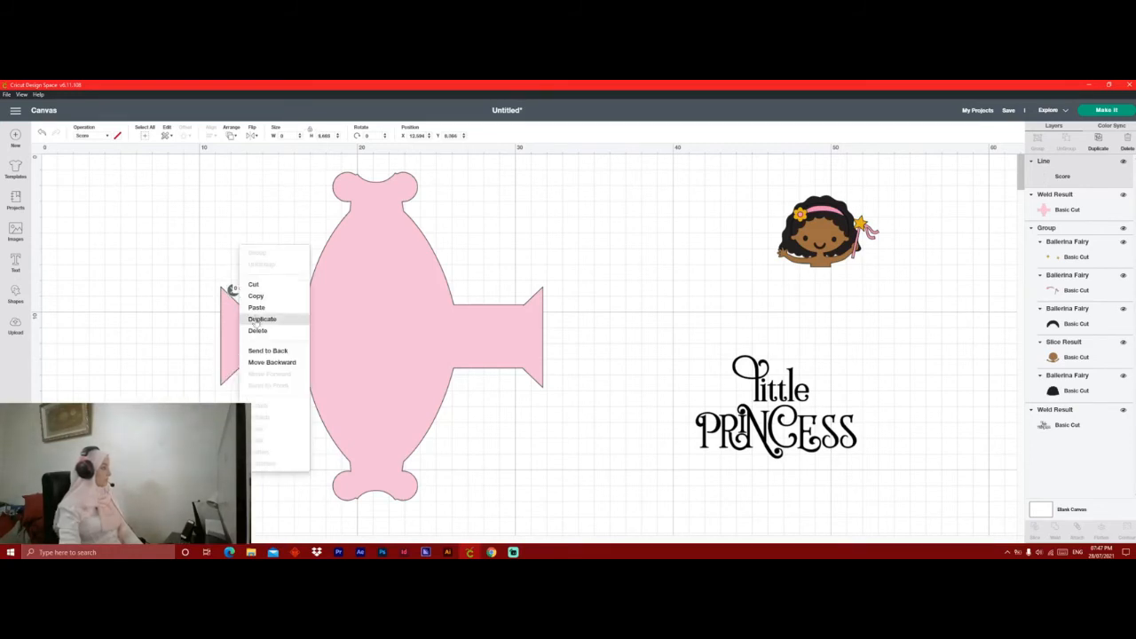
click(248, 318)
drag(252, 364, 525, 359)
Add a score line rotated 90° and about 9.4 cm long across the central band's upper edge, and duplicate it along the lower edge.
click(18, 297)
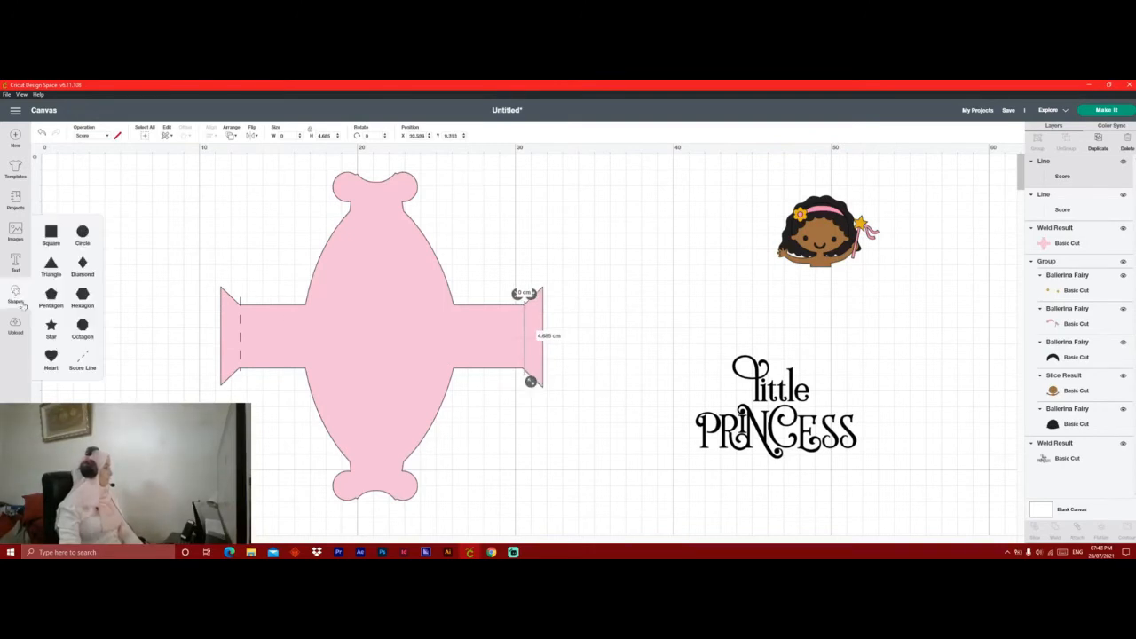
click(78, 362)
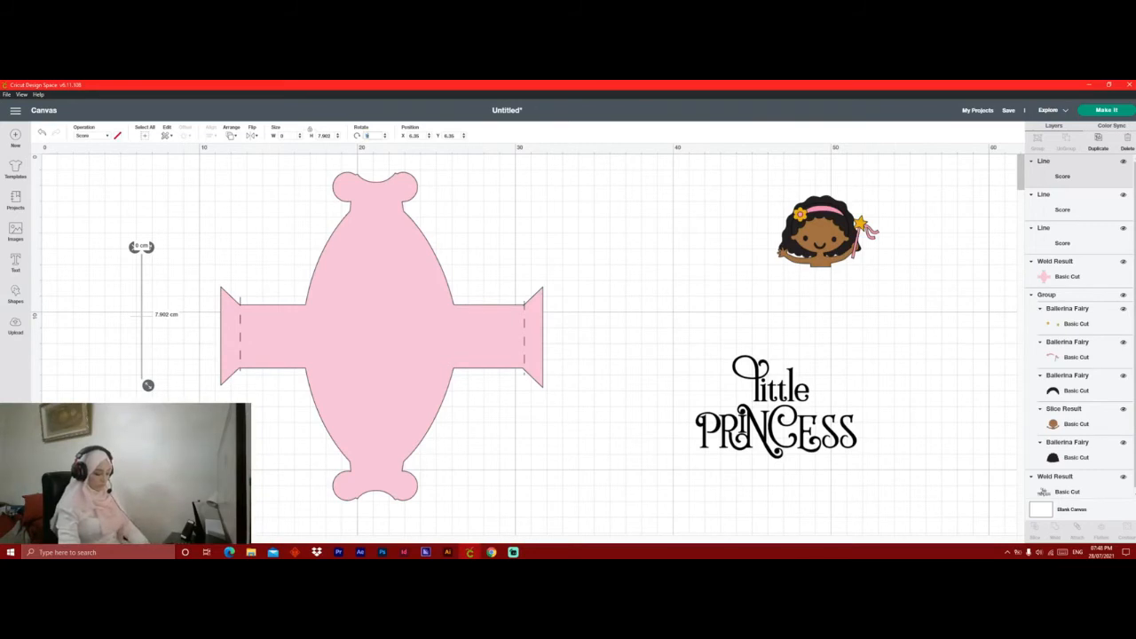
drag(142, 246, 441, 303)
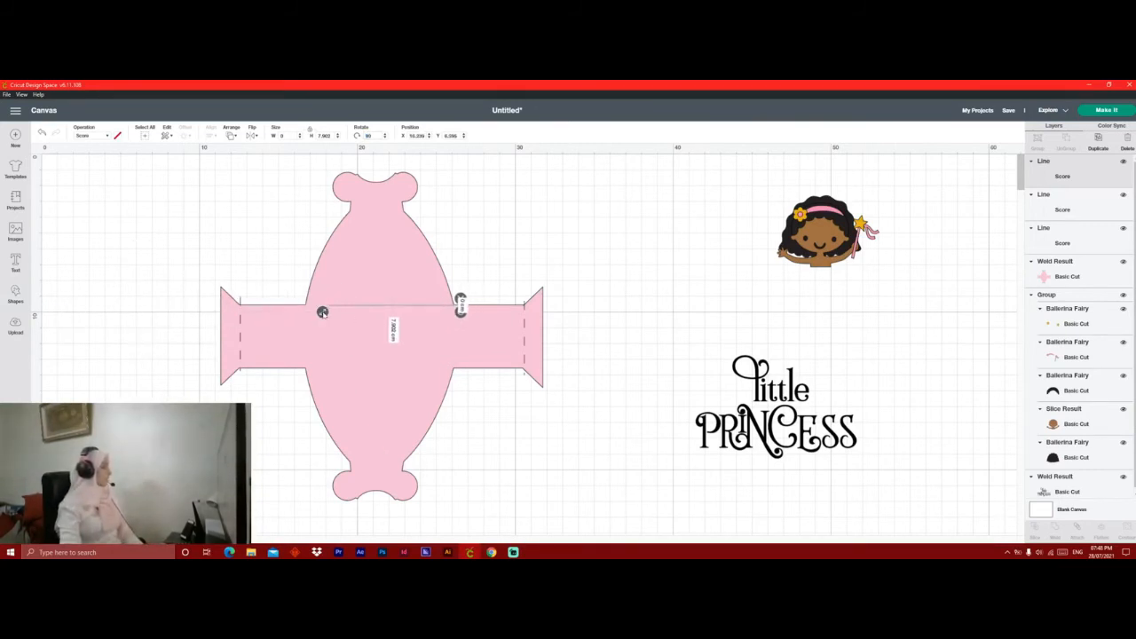
drag(322, 312, 299, 311)
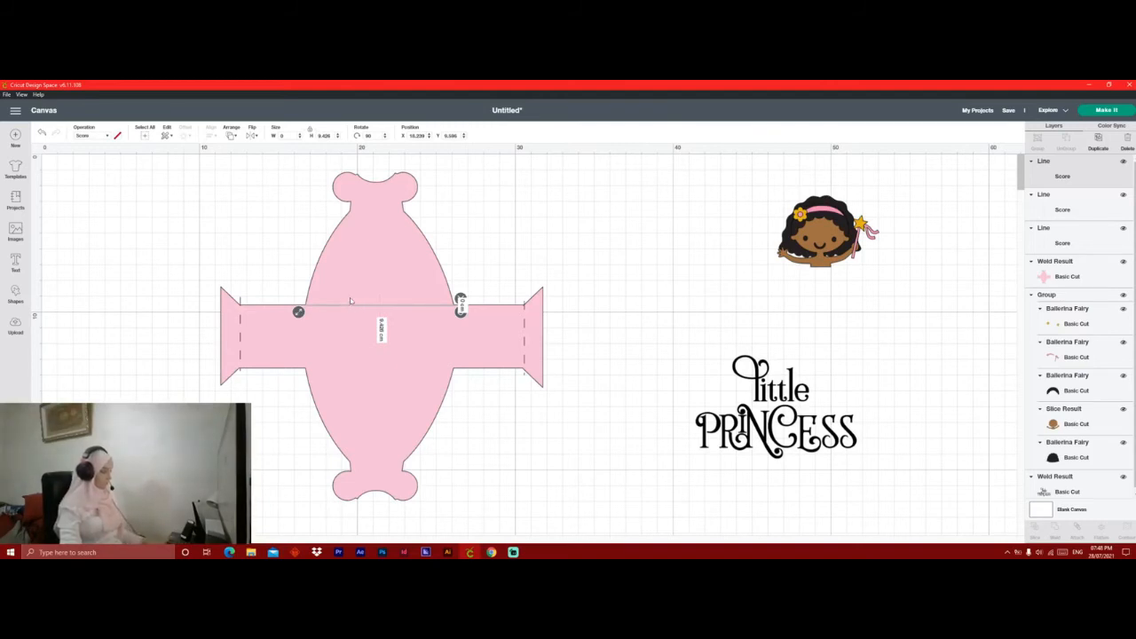
click(1098, 142)
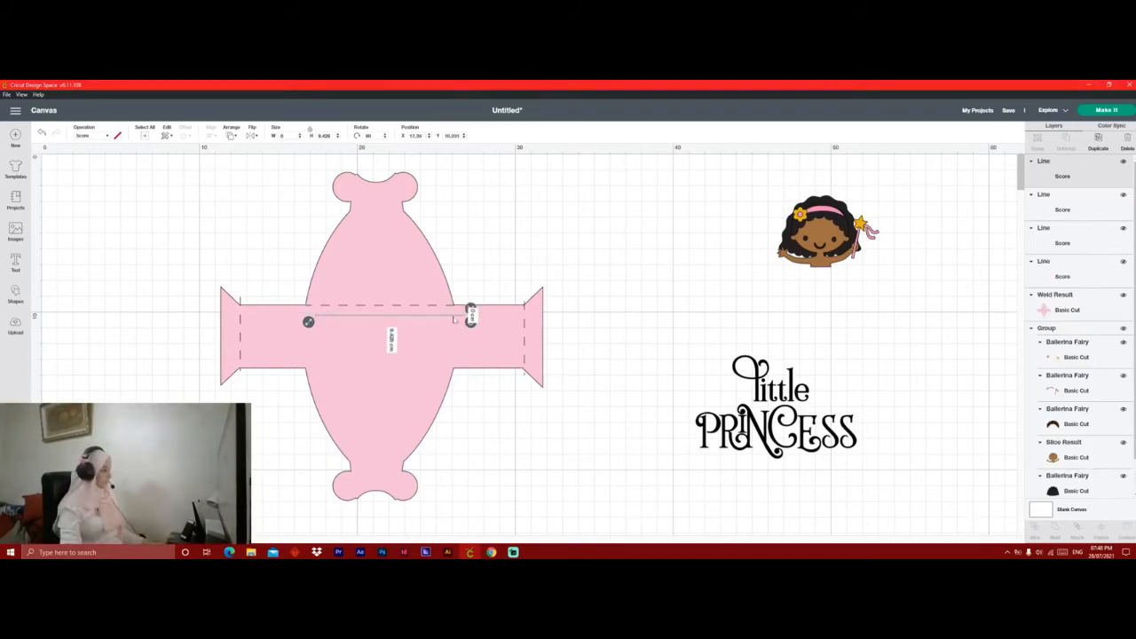
drag(456, 320, 445, 374)
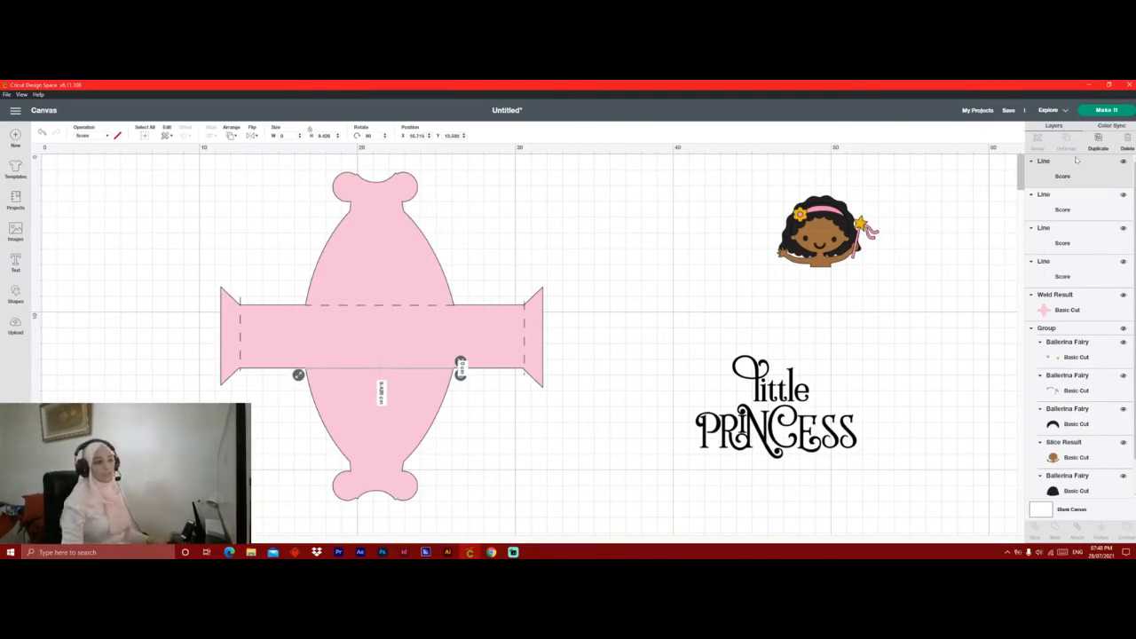
Group the four score lines on the dress shape.
shift+click(1061, 217)
shift+click(1062, 244)
shift+click(1062, 271)
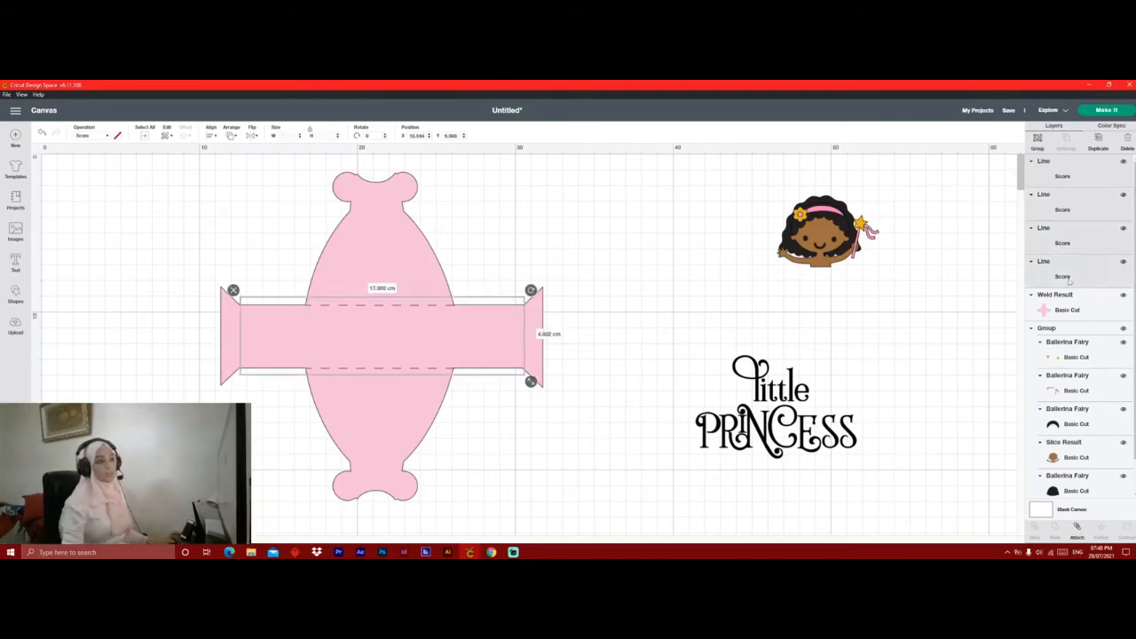
click(1037, 140)
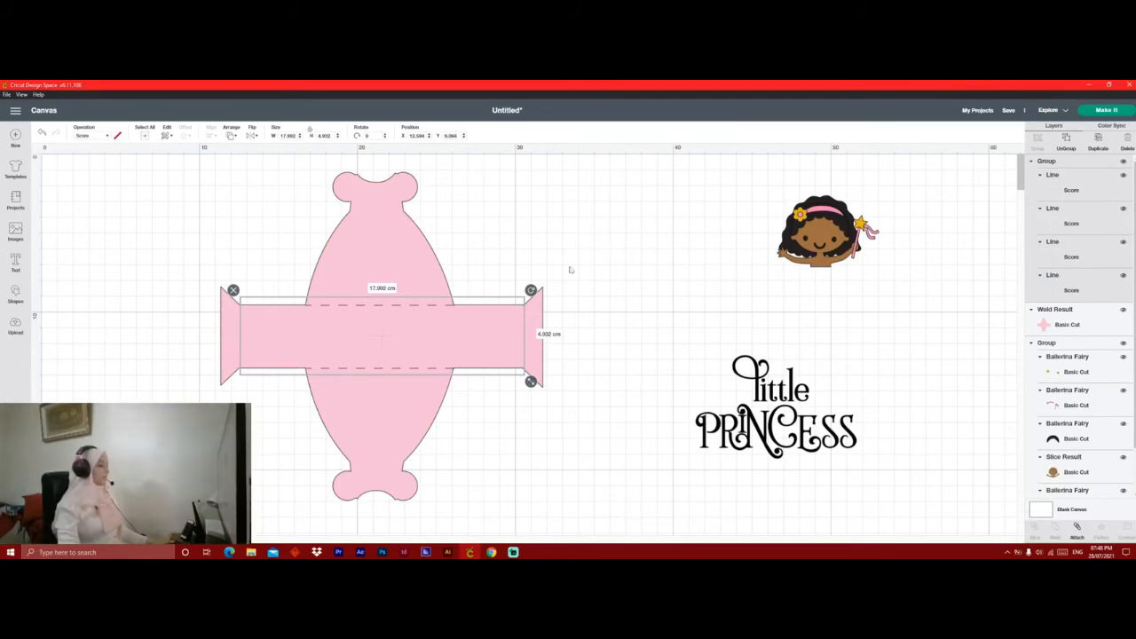
click(603, 258)
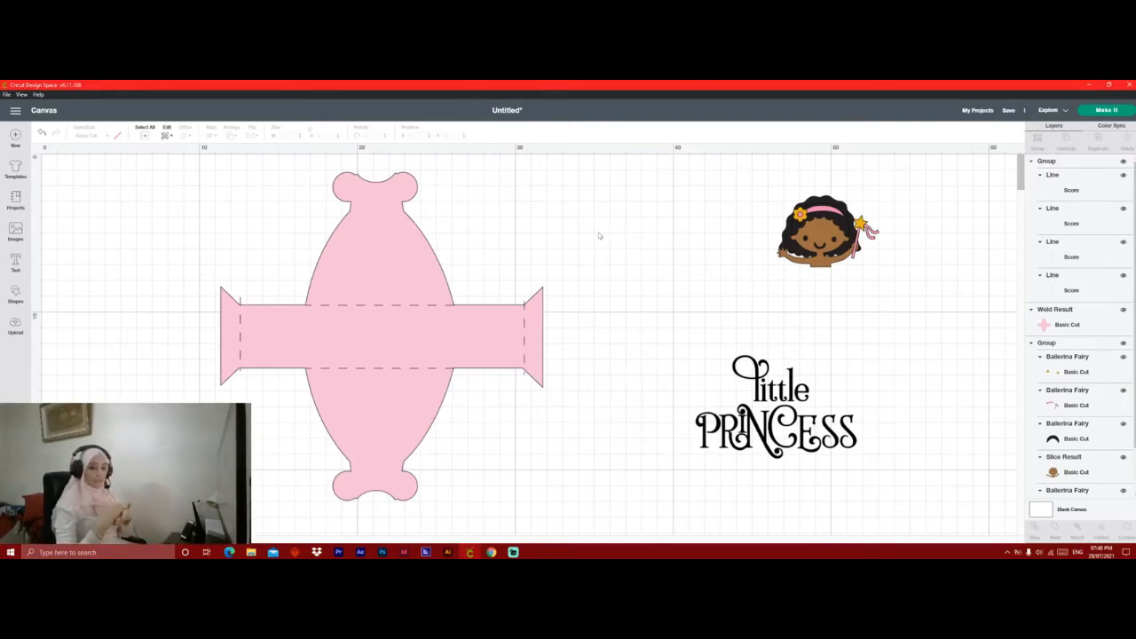
Attach the grouped score lines to the pink dress shape.
drag(553, 213, 269, 419)
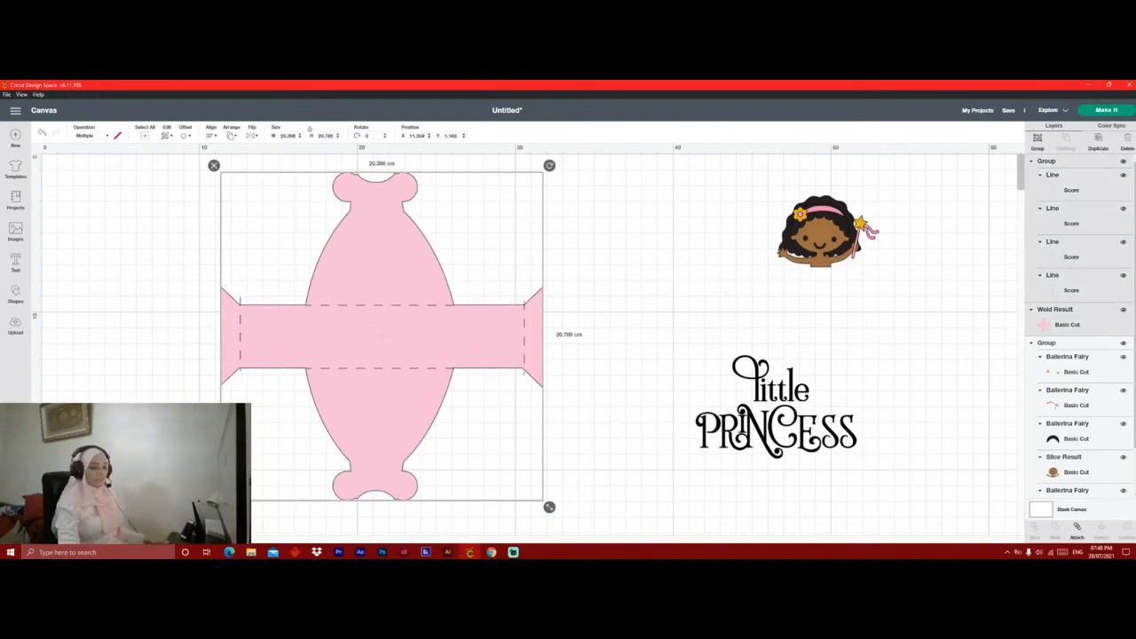
click(1077, 527)
Place the "little PRINCESS" title in front of the dress's upper part, shrunk to about 4.5 cm wide.
drag(782, 450, 682, 385)
drag(763, 401, 417, 270)
right_click(396, 282)
click(425, 386)
click(390, 267)
drag(378, 256, 383, 267)
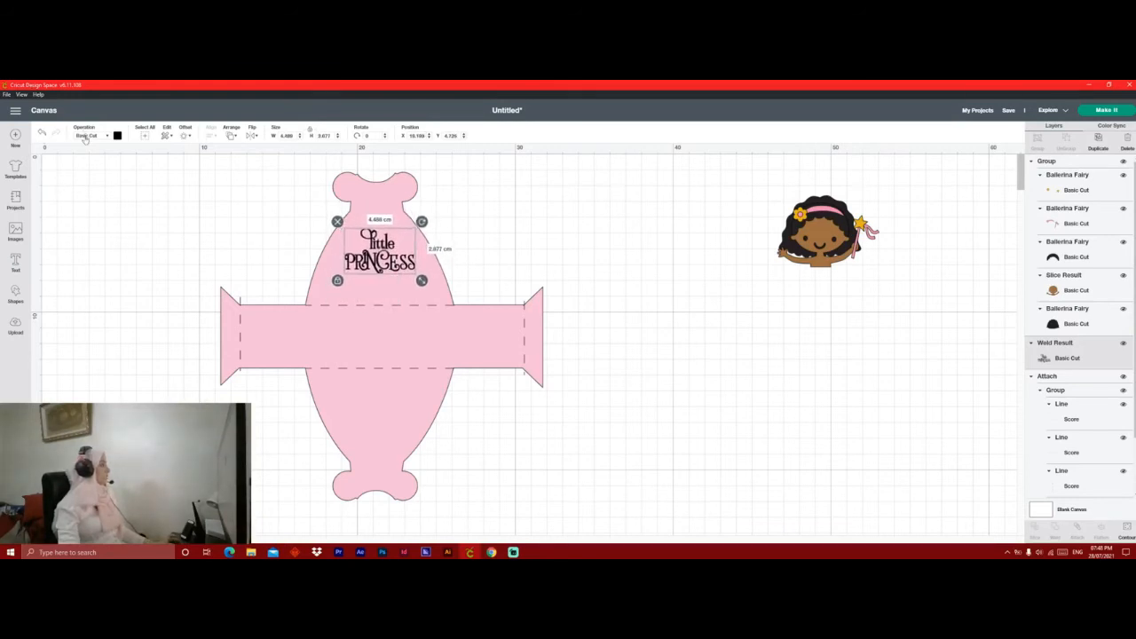
Set the title to be drawn with Pen, and detach and re-attach the dress so the title is attached with the score lines.
click(85, 138)
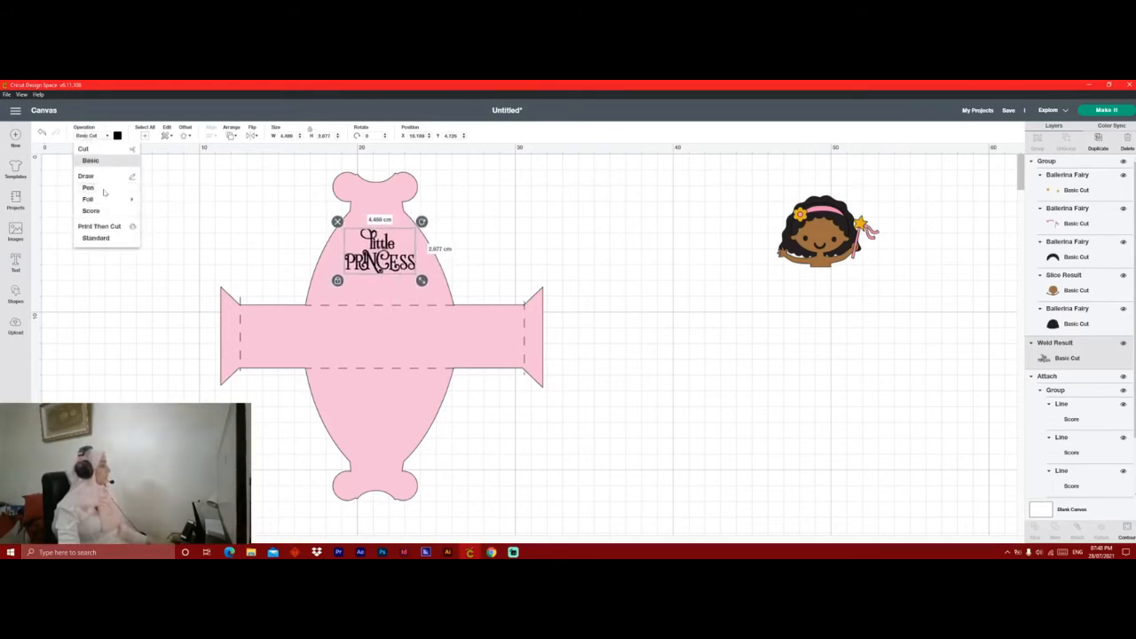
click(88, 187)
click(317, 429)
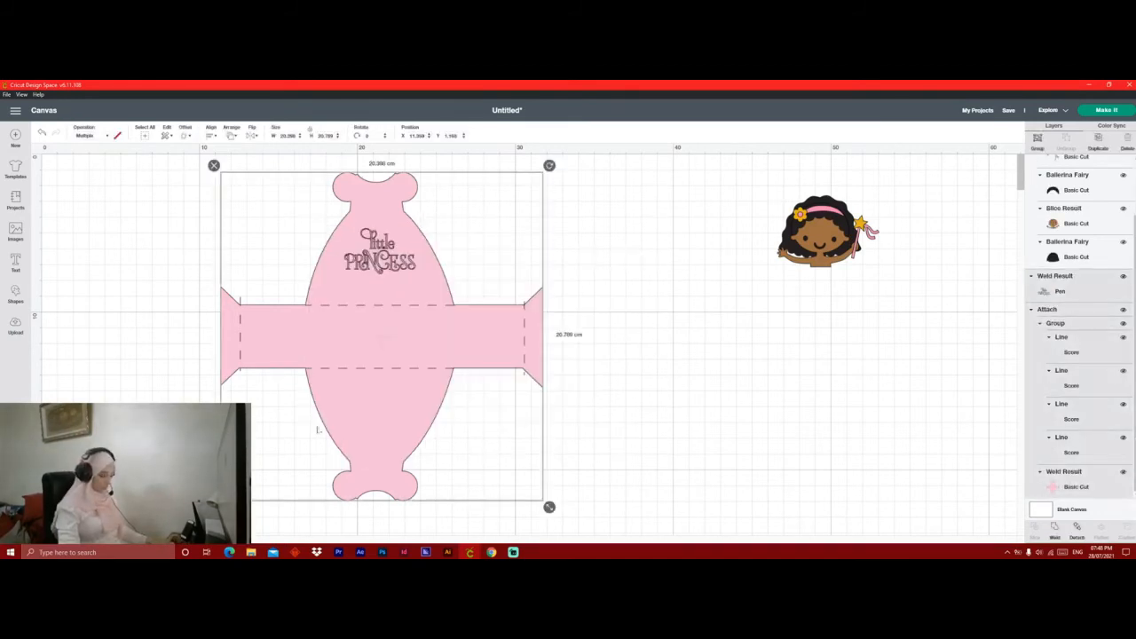
click(1076, 531)
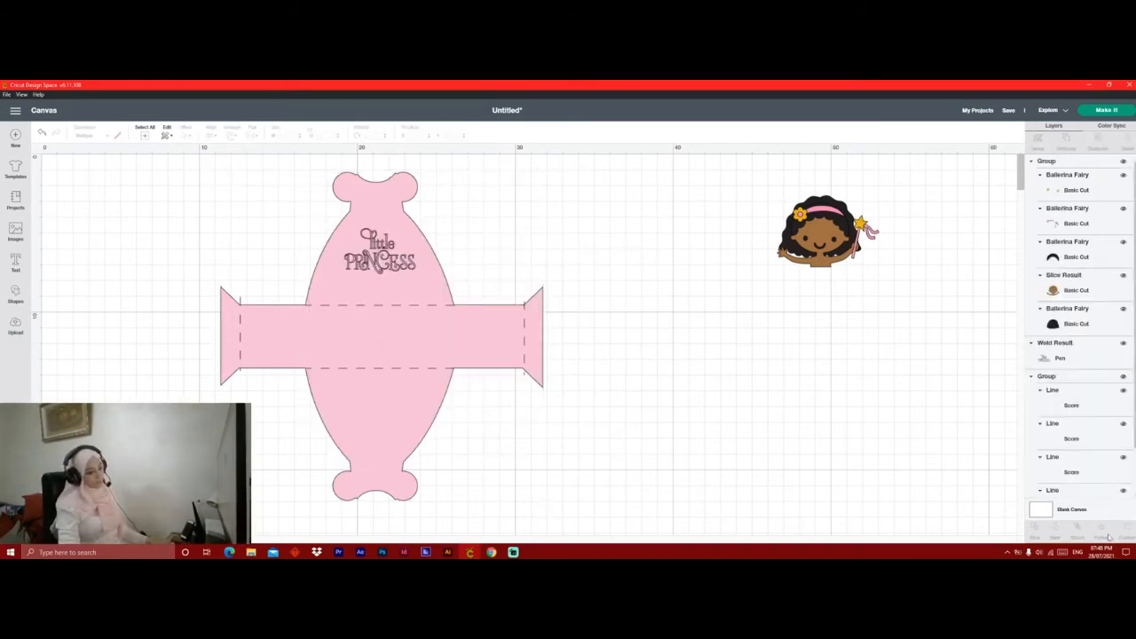
drag(611, 213, 266, 460)
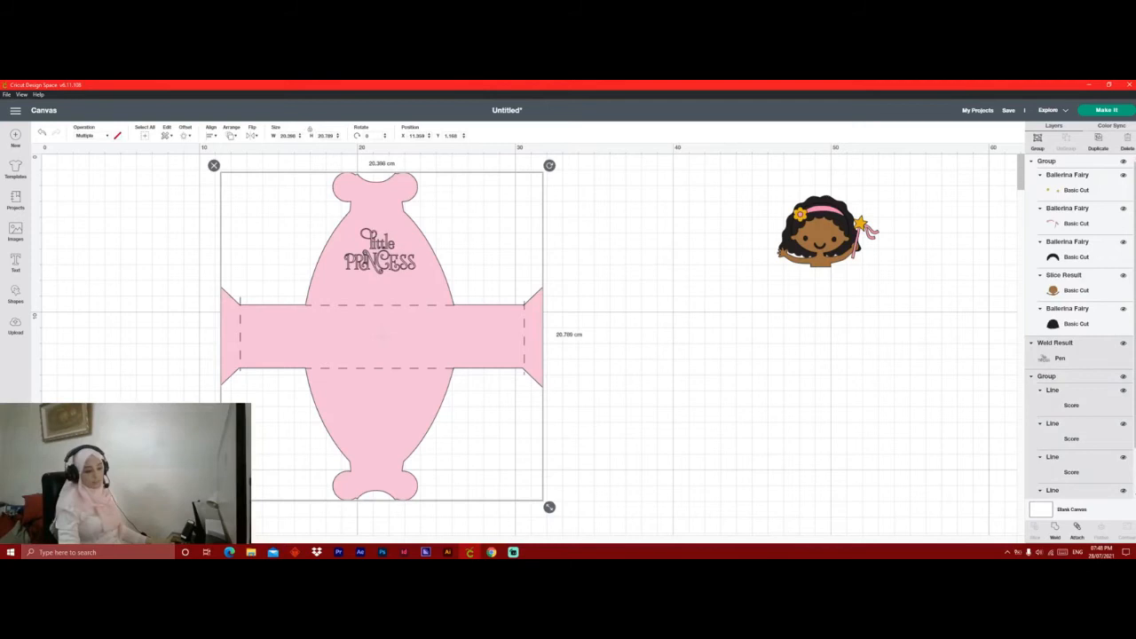
click(1076, 531)
Move the attached dress closer to the ballerina upper body on the canvas.
drag(355, 340, 420, 335)
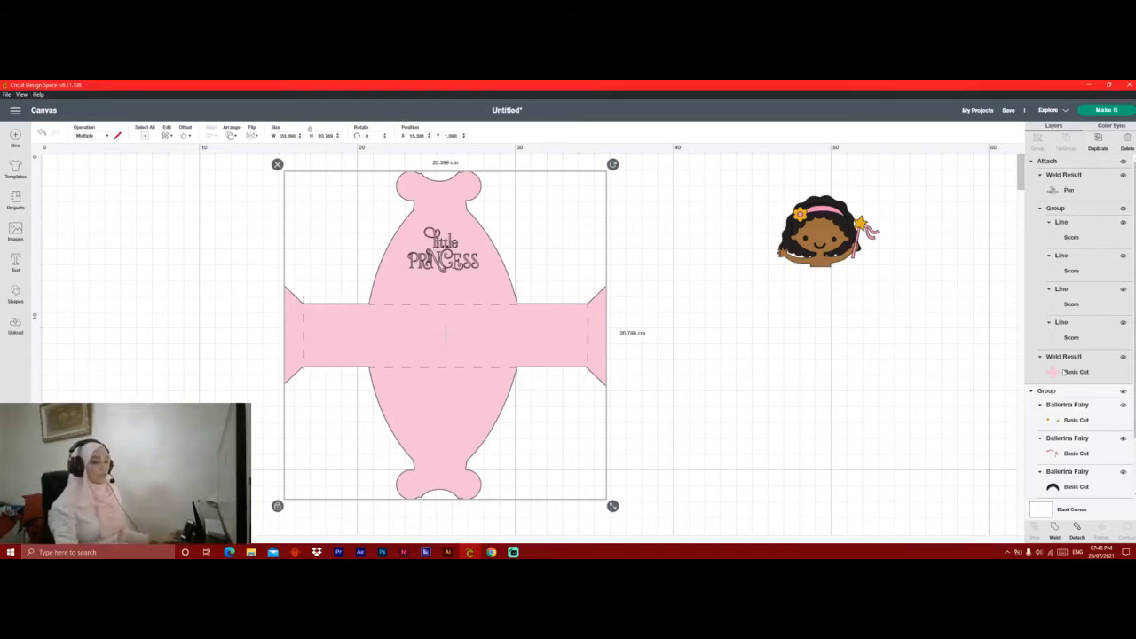
drag(431, 500, 399, 514)
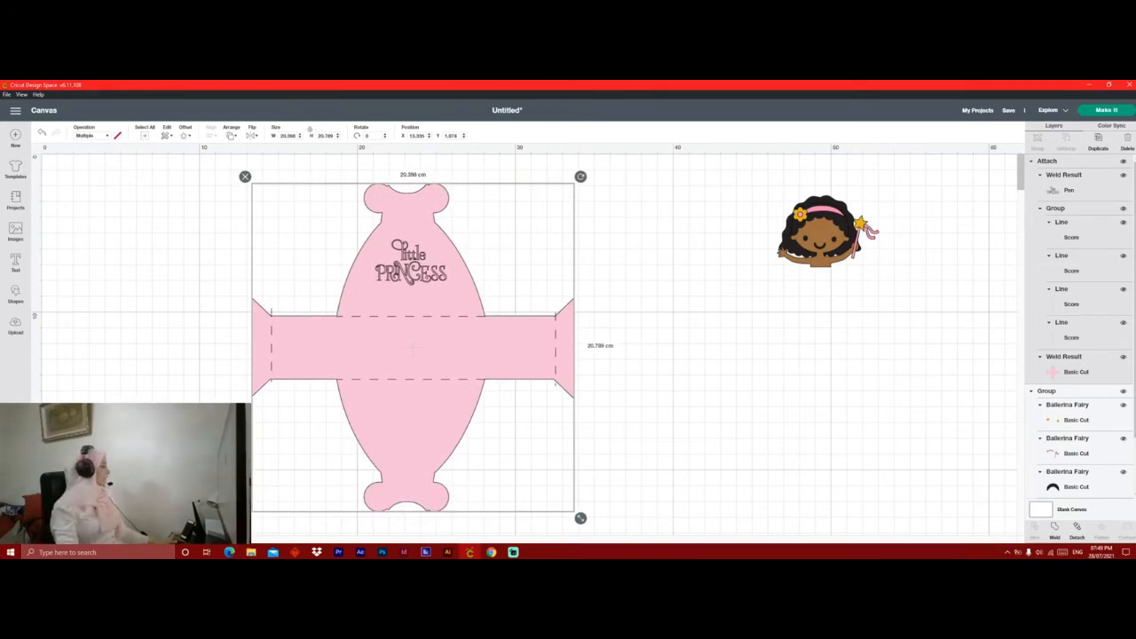
key(ctrl+minus)
drag(351, 309, 439, 346)
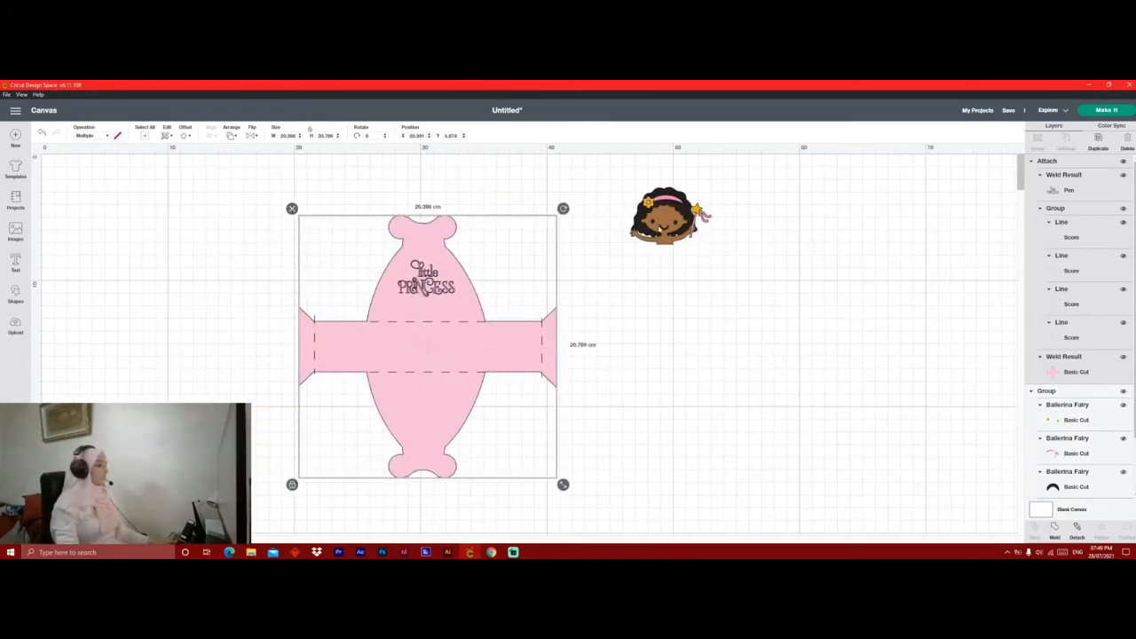
Place the ballerina upper body behind the dress's neckline and enlarge it to about 11.6 cm wide.
drag(660, 227, 426, 190)
drag(478, 231, 512, 253)
drag(446, 219, 426, 209)
drag(417, 309, 413, 344)
drag(426, 220, 429, 244)
drag(494, 268, 525, 281)
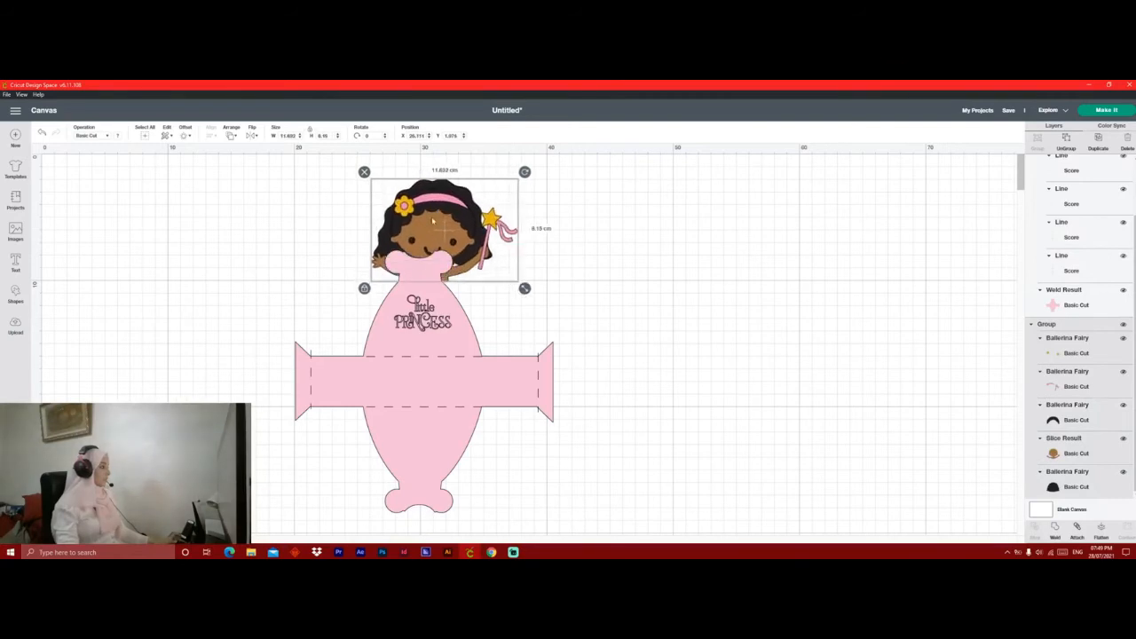
Enlarge the ballerina upper body to about 13 cm wide and realign it and the dress at the neckline.
mouse_move(431, 220)
mouse_down()
mouse_move(401, 194)
mouse_move(418, 205)
mouse_up()
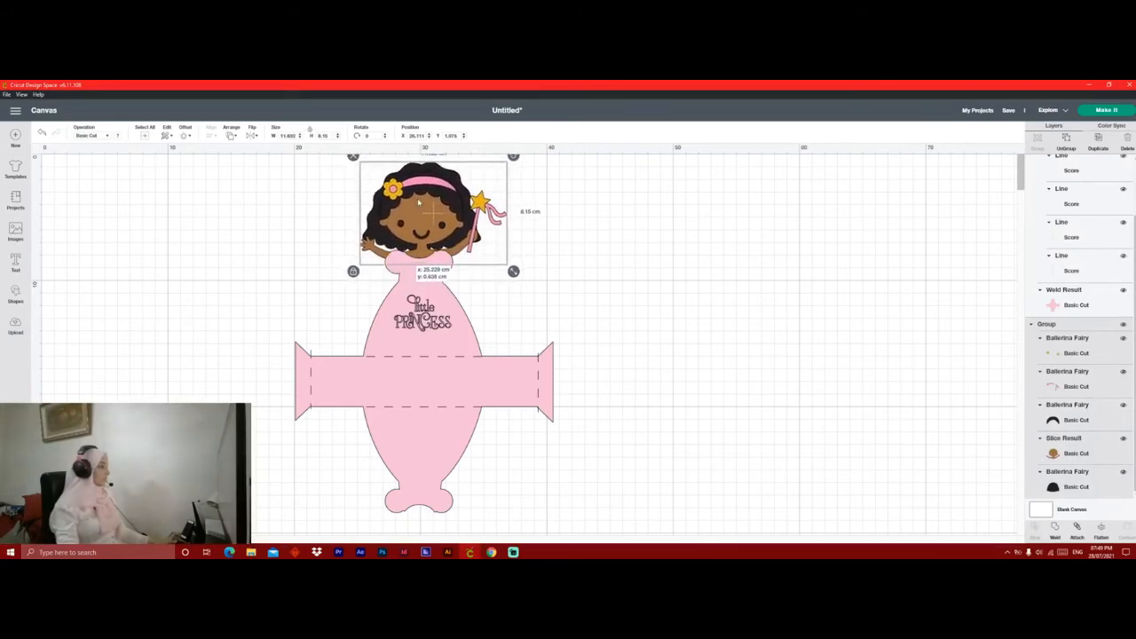
drag(515, 271, 530, 284)
drag(436, 225, 426, 216)
drag(419, 378, 423, 398)
drag(430, 206, 433, 226)
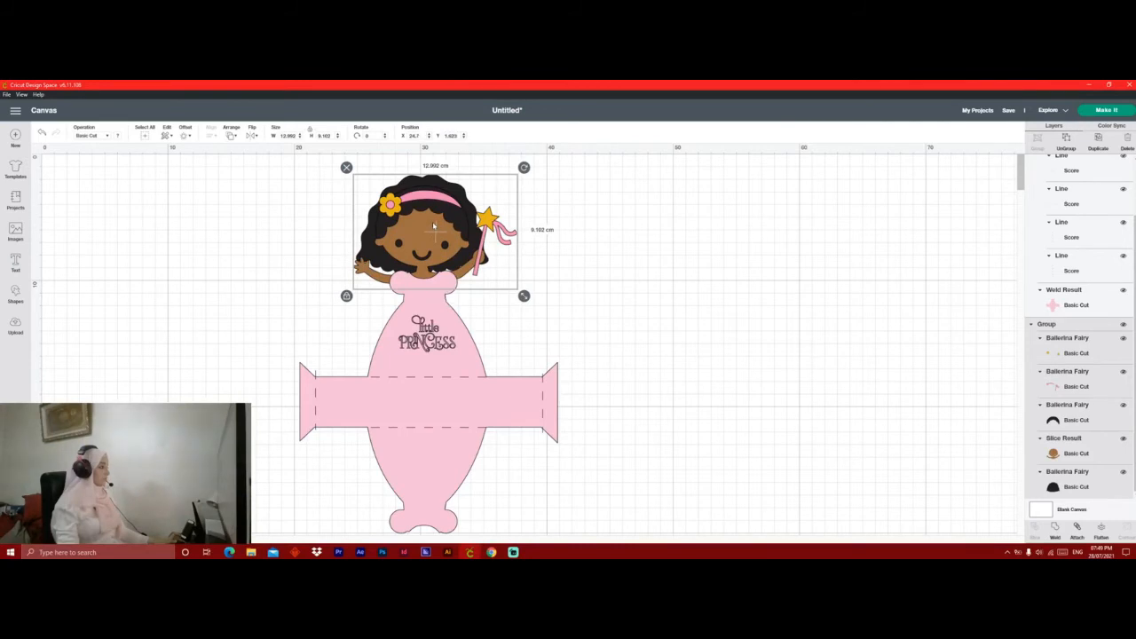
click(675, 273)
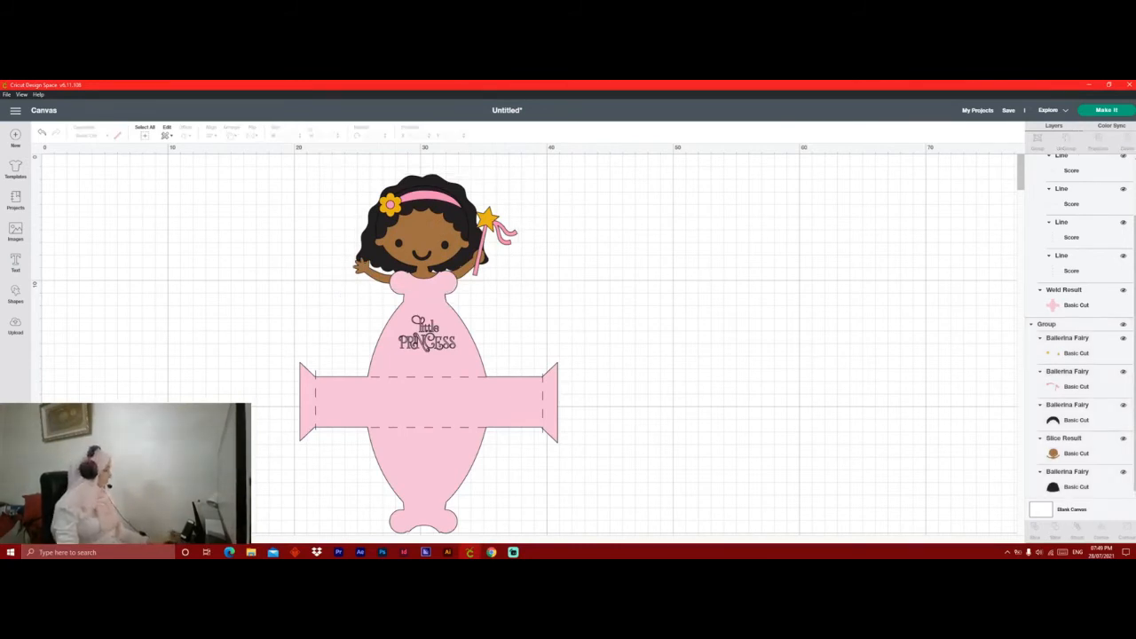
Duplicate the ballerina upper body and flip the copy vertically.
click(55, 525)
drag(473, 168, 472, 186)
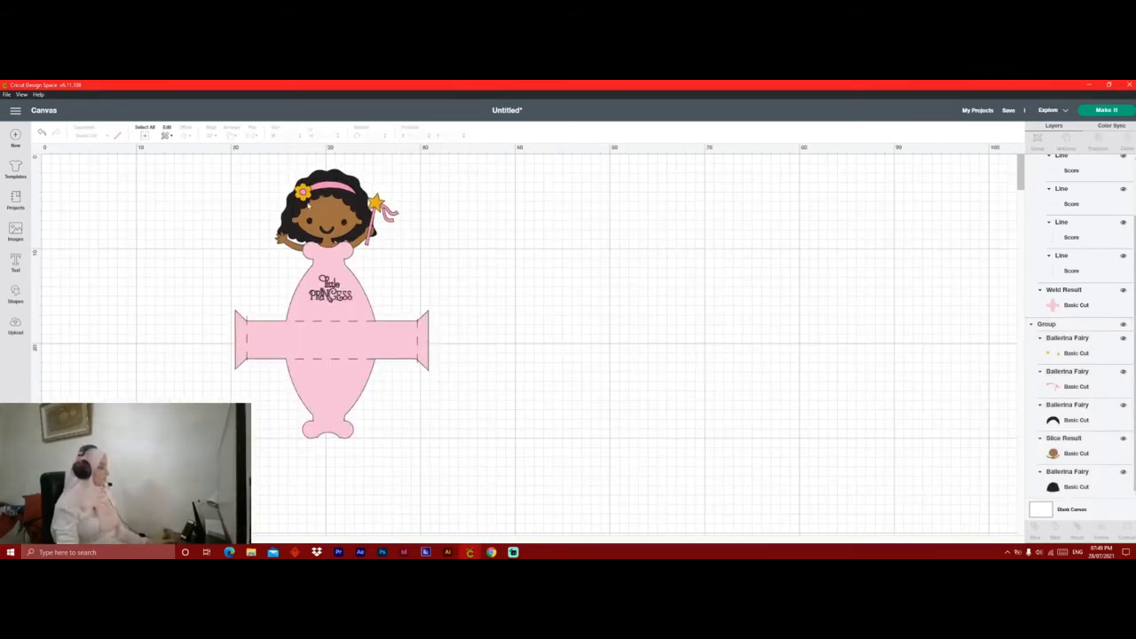
right_click(311, 204)
click(350, 279)
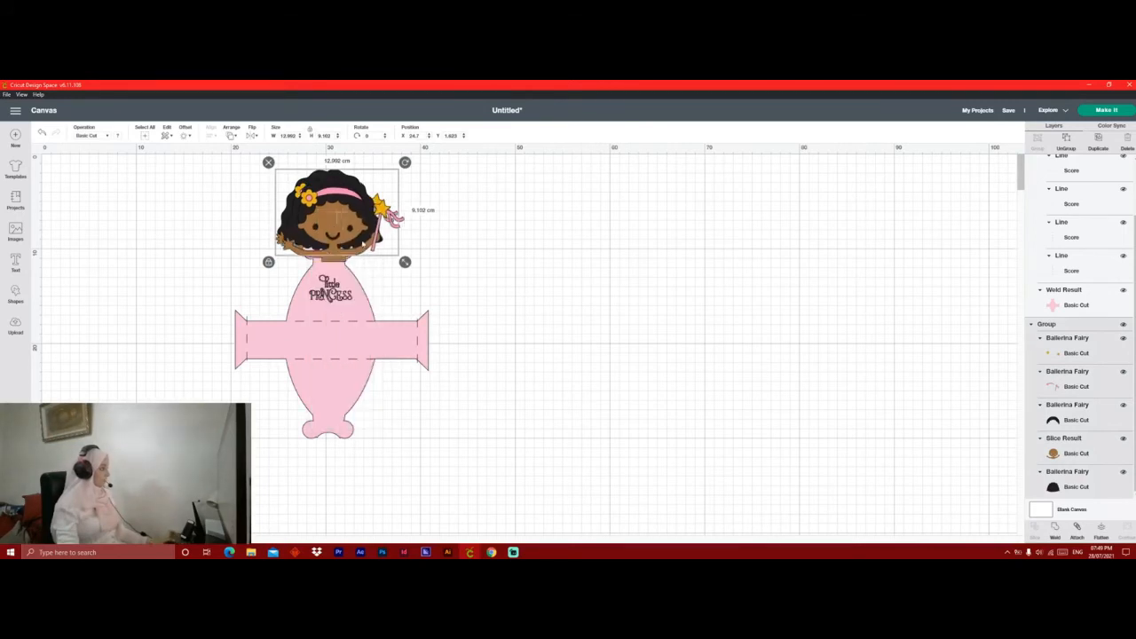
click(252, 135)
click(272, 159)
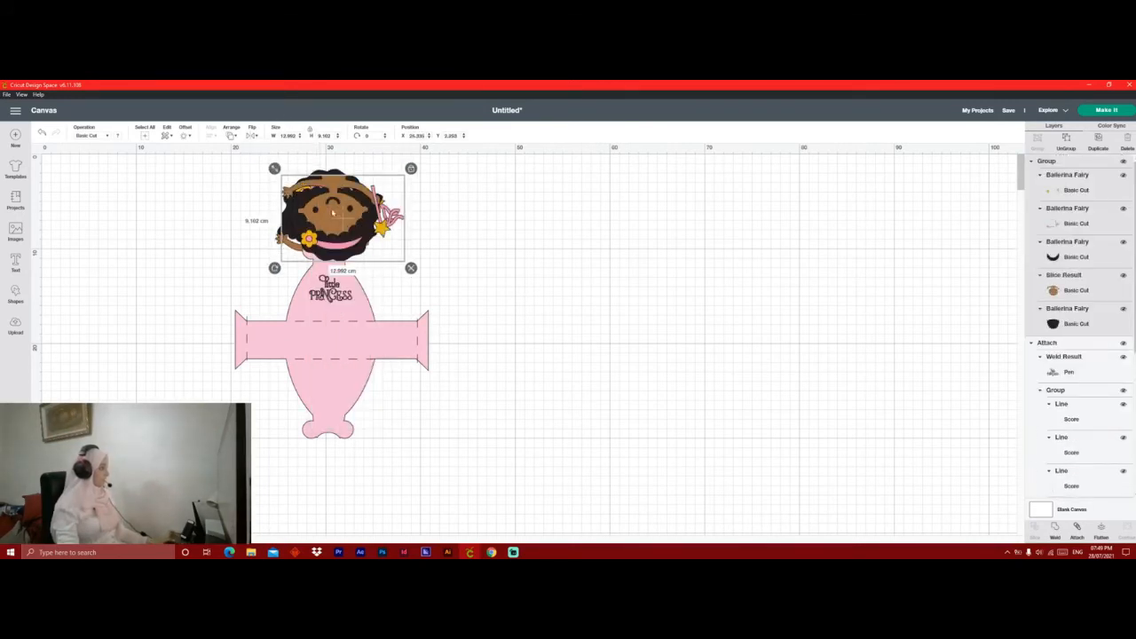
Move the flipped upper body to the dress's lower neckline and send it behind the dress.
drag(329, 212, 323, 501)
right_click(330, 453)
click(354, 322)
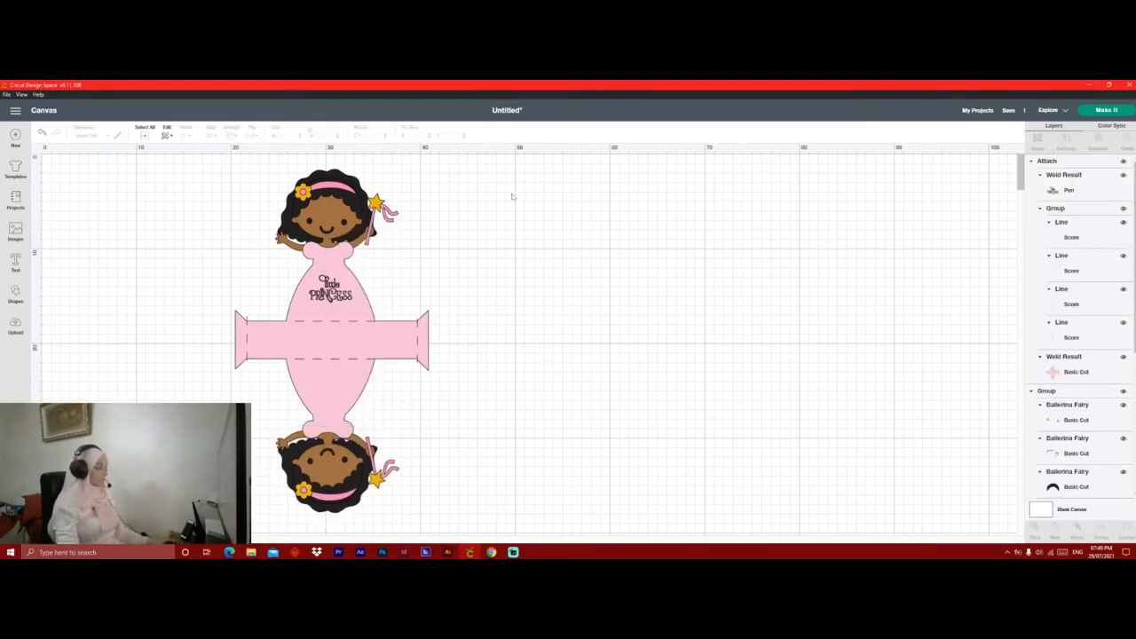
Group the dress and both upper bodies and move the whole design to the right.
drag(513, 185, 259, 527)
click(1038, 138)
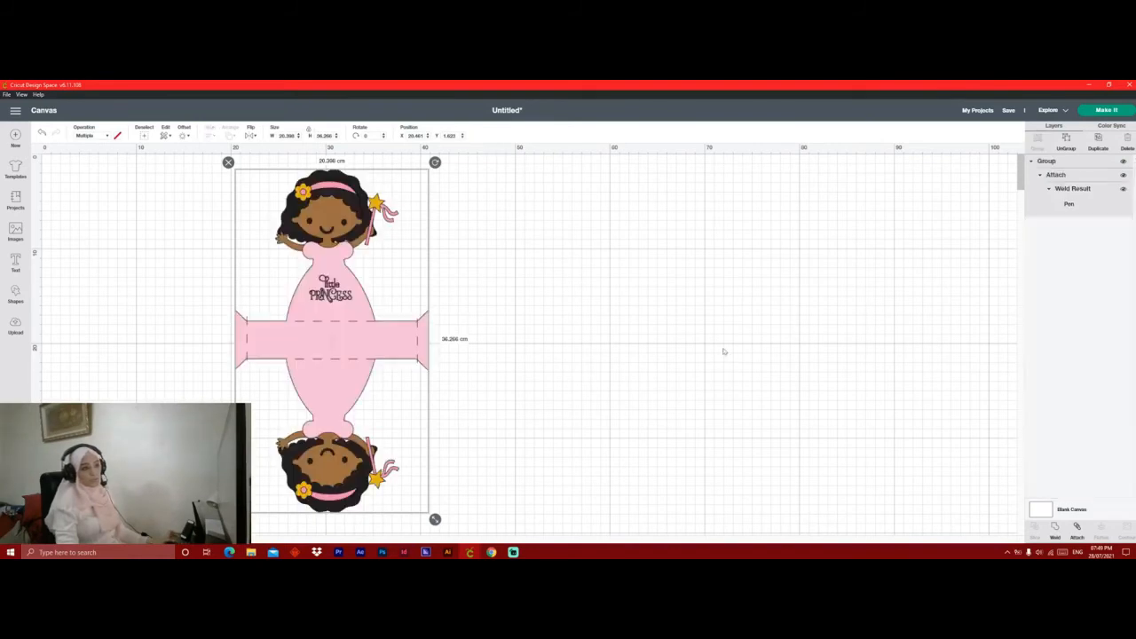
drag(380, 377, 436, 378)
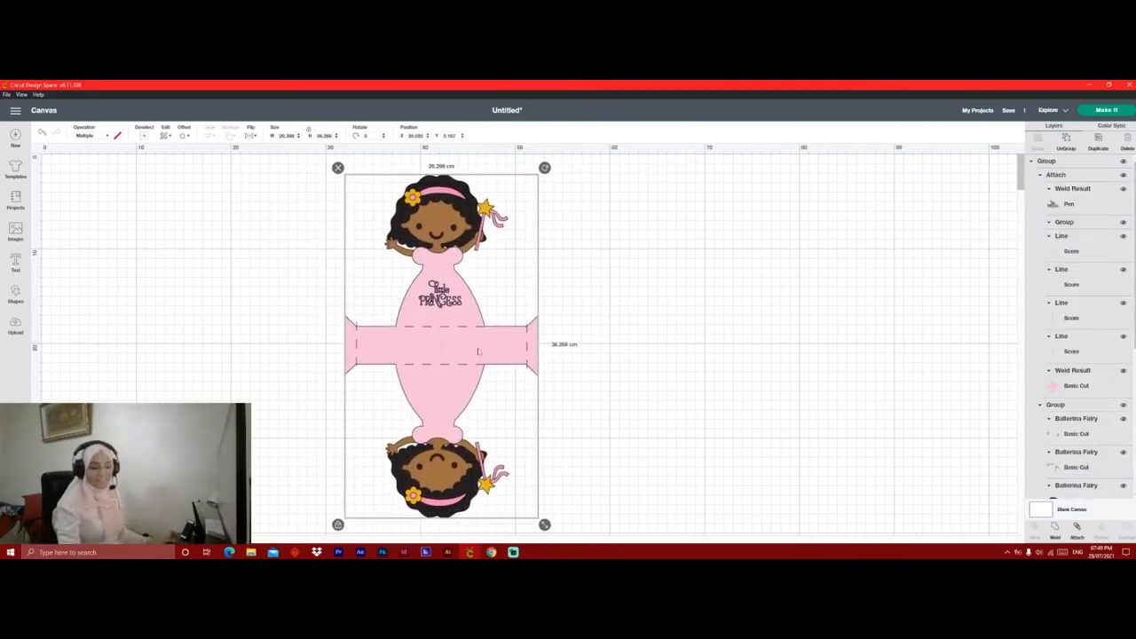
Preview the project's cutting mats, examine the dress mat and the black hair mat, and return to the canvas.
click(1107, 110)
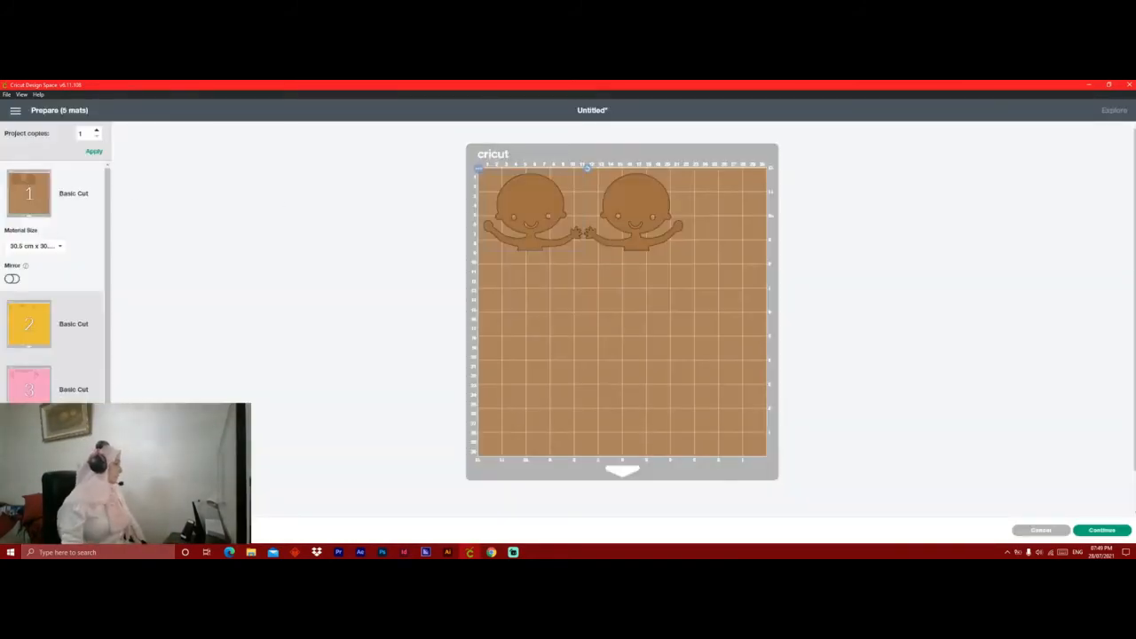
scroll(54, 266, down, 1)
click(30, 416)
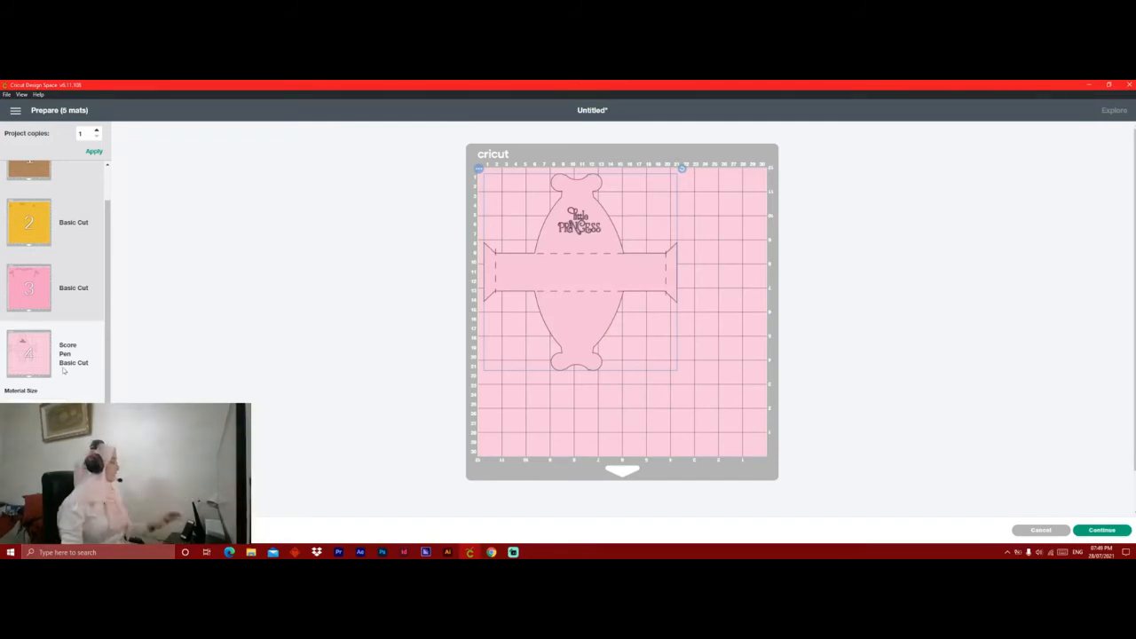
click(31, 481)
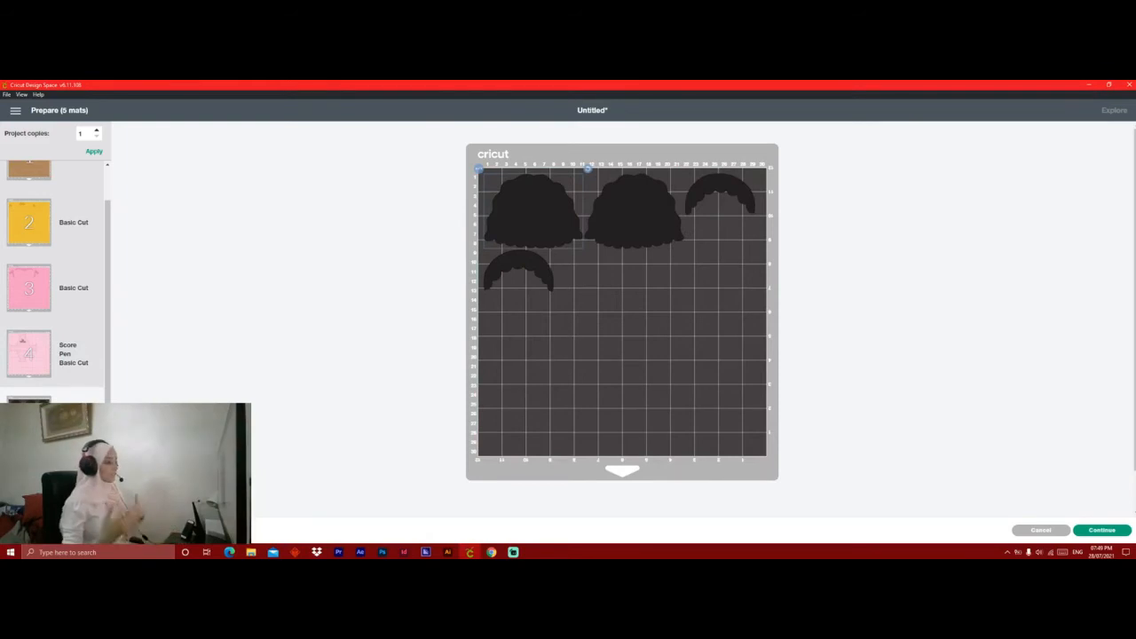
click(16, 111)
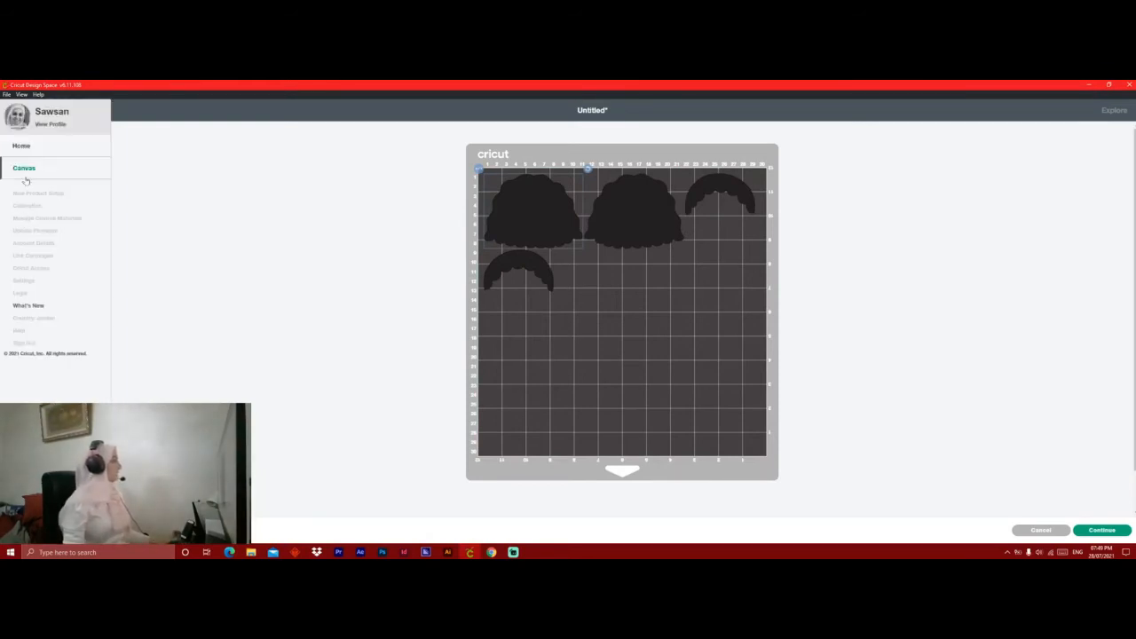
click(24, 168)
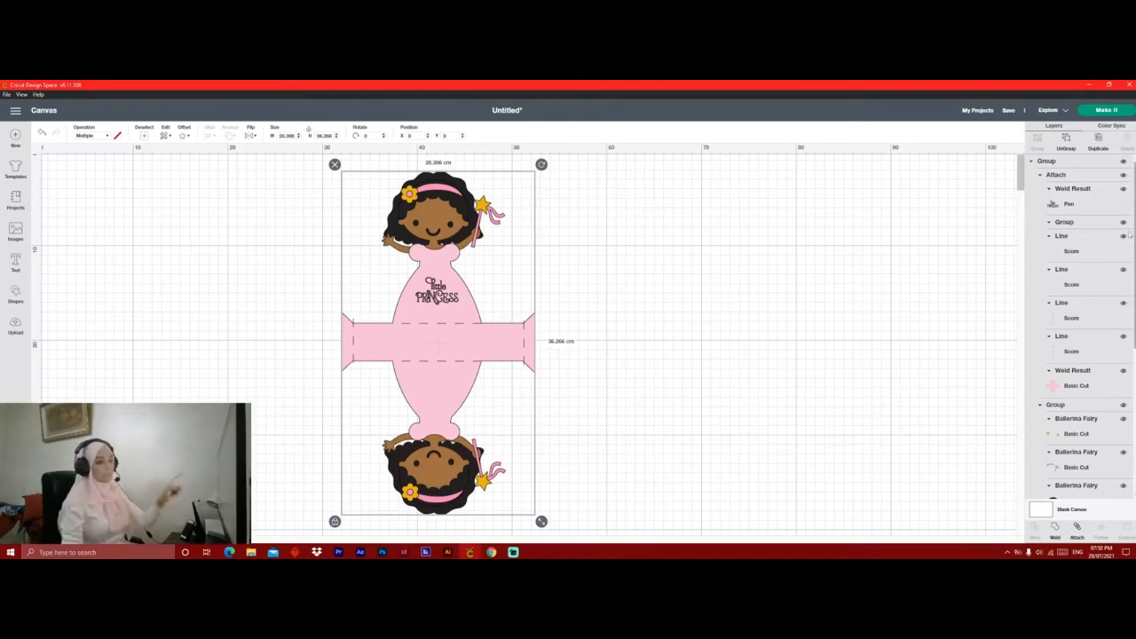
Inspect the black hair layers of the flipped upper body.
scroll(1079, 329, down, 5)
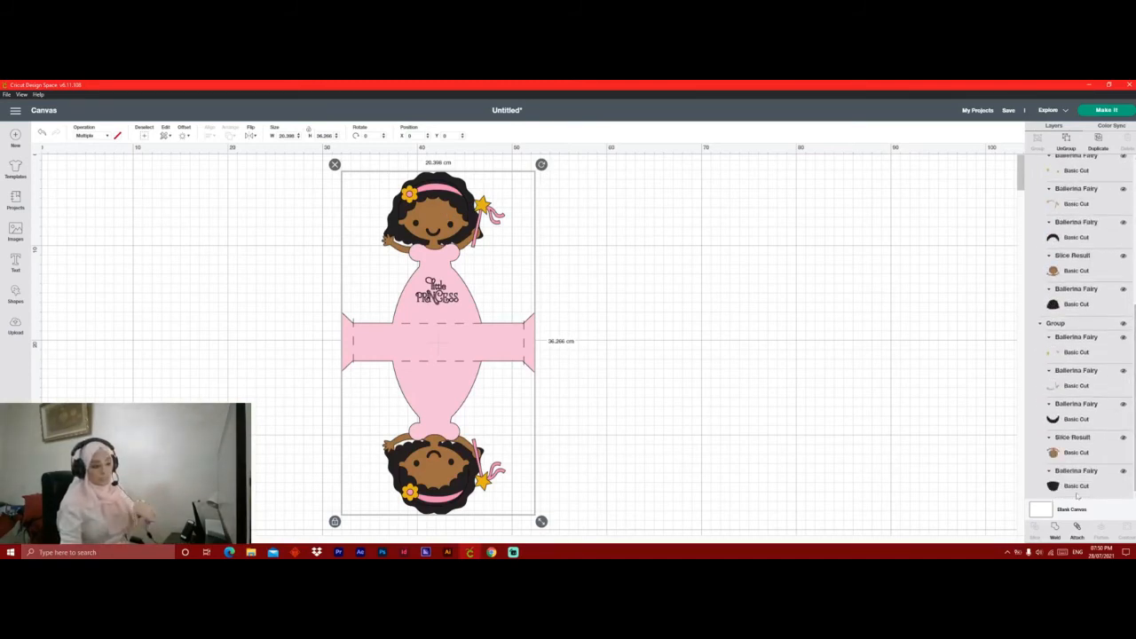
click(1077, 477)
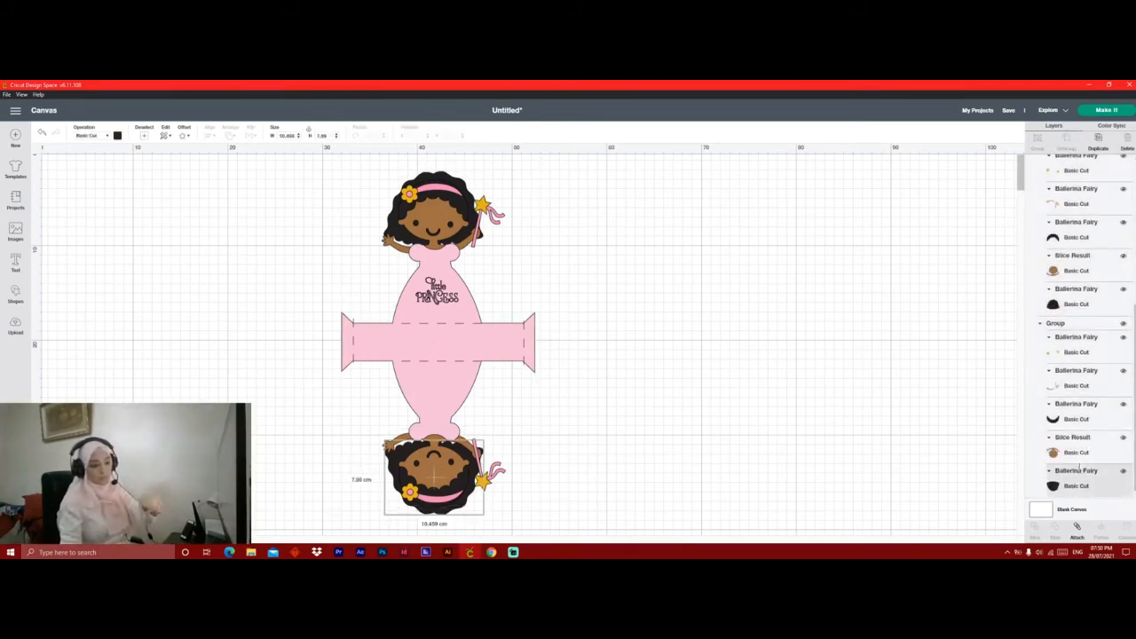
click(1077, 414)
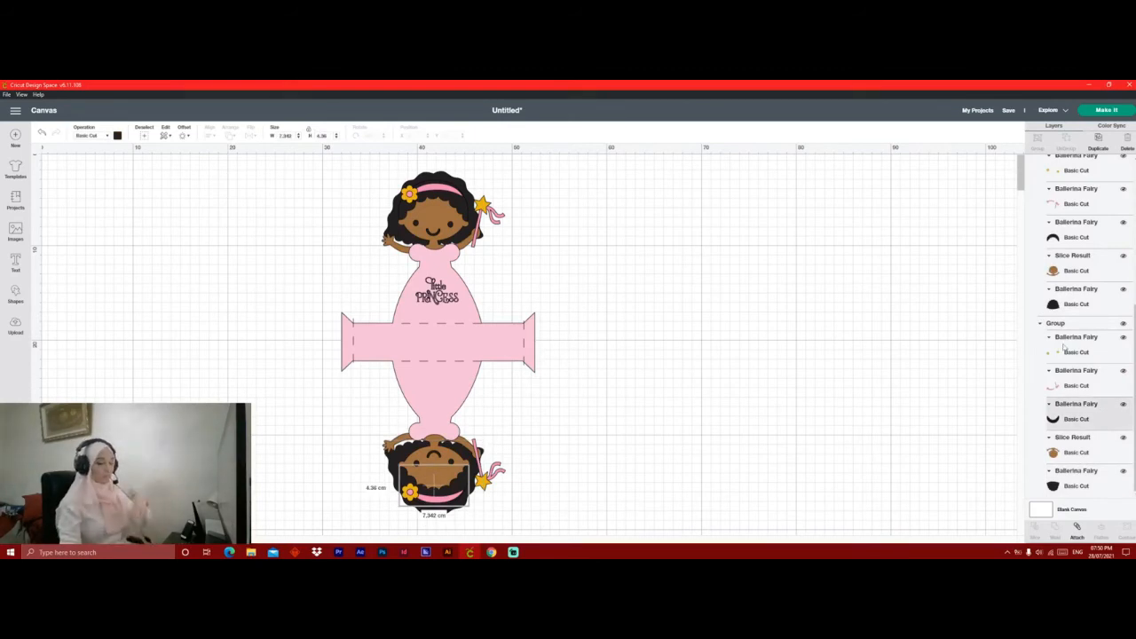
Select the whole princess design and move it back to the left on the canvas.
click(596, 295)
key(ctrl+a)
drag(472, 325, 395, 327)
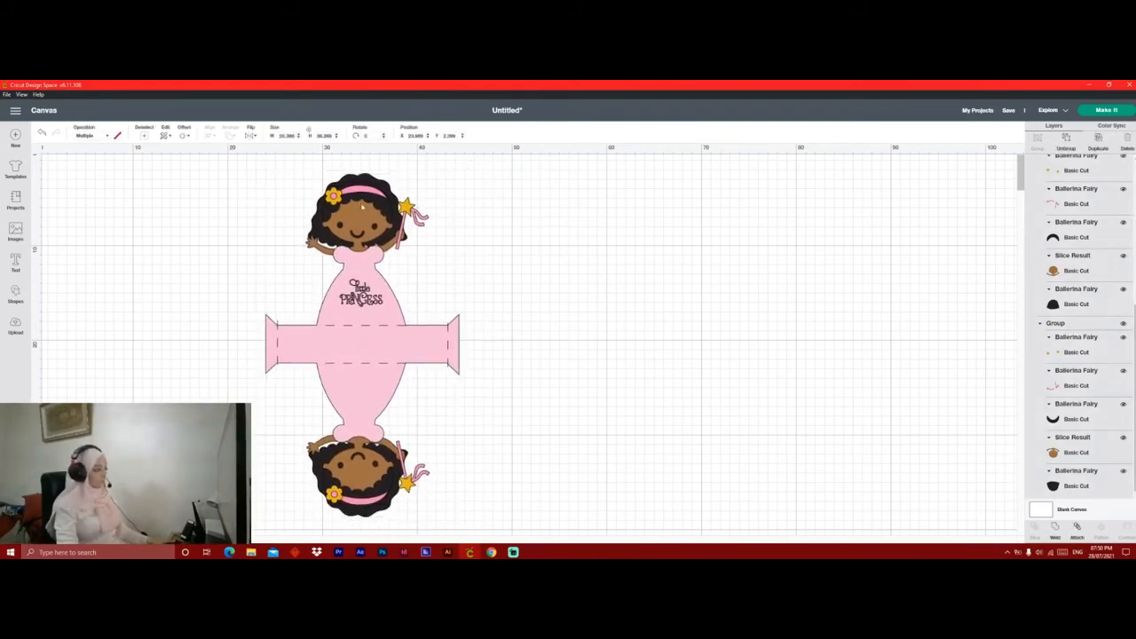
click(361, 205)
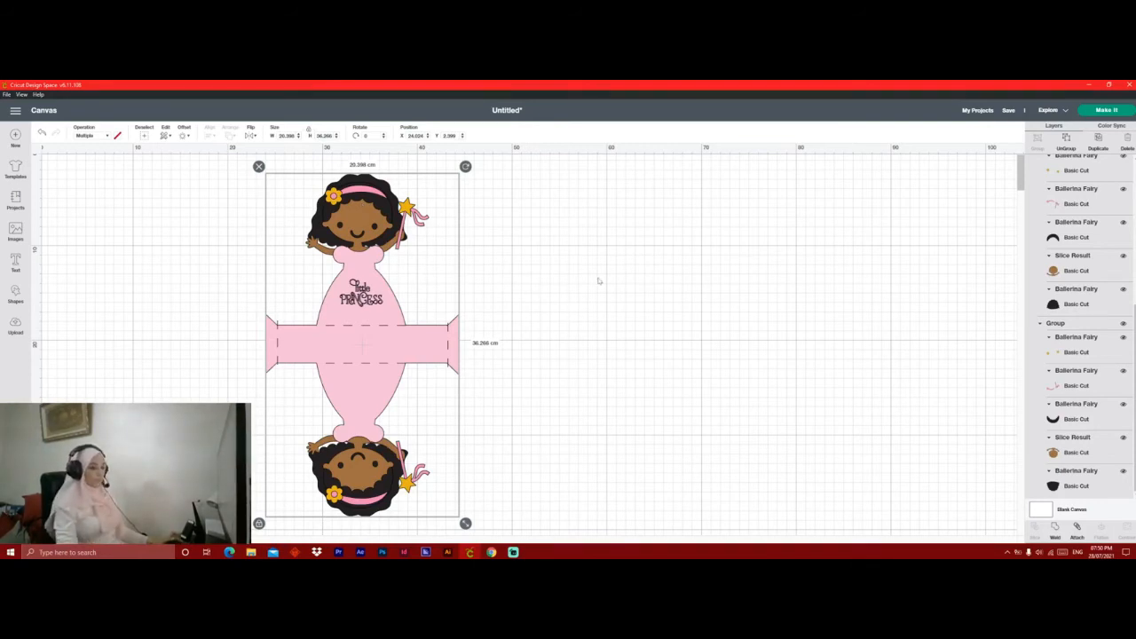
Ungroup the whole design so the dress and the two upper bodies are separate objects.
scroll(866, 249, up, 1)
right_click(385, 201)
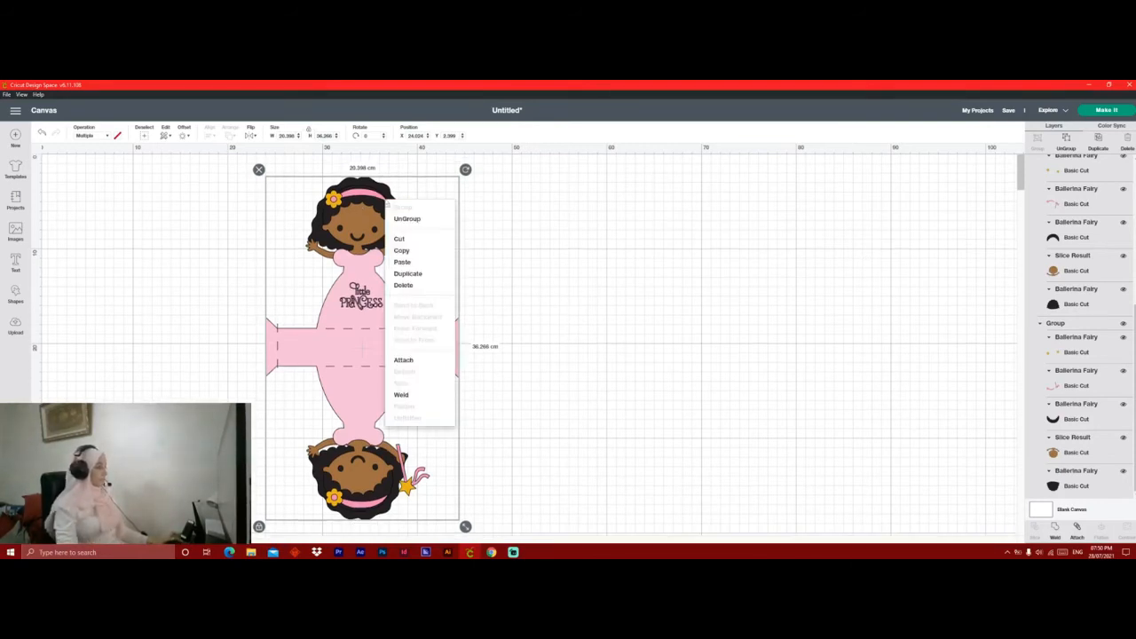
scroll(1083, 329, up, 3)
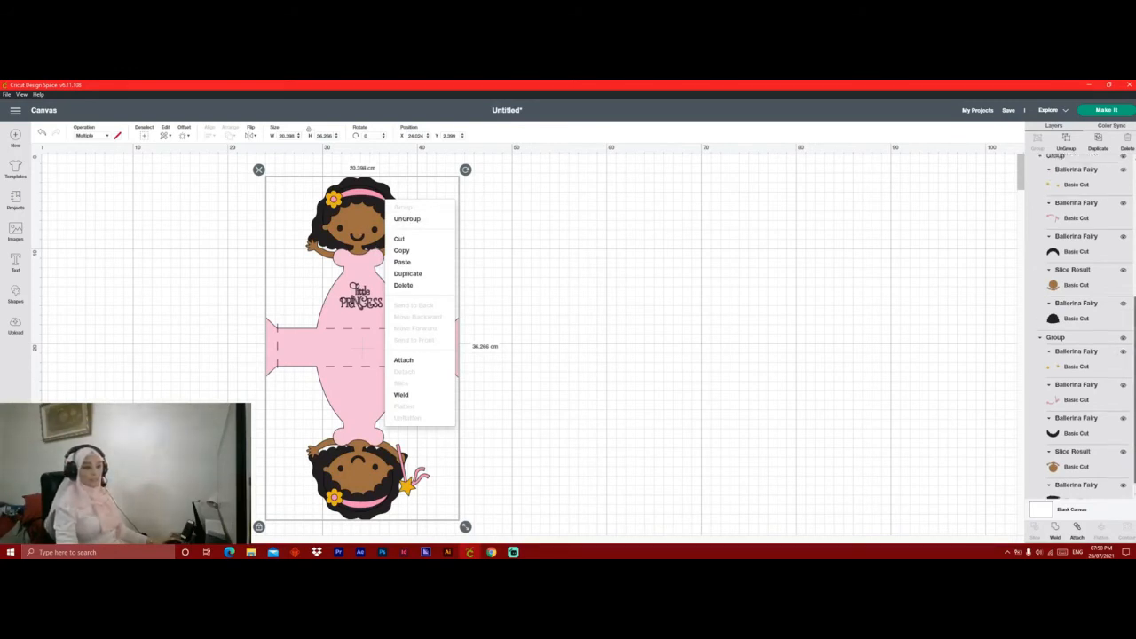
click(1100, 249)
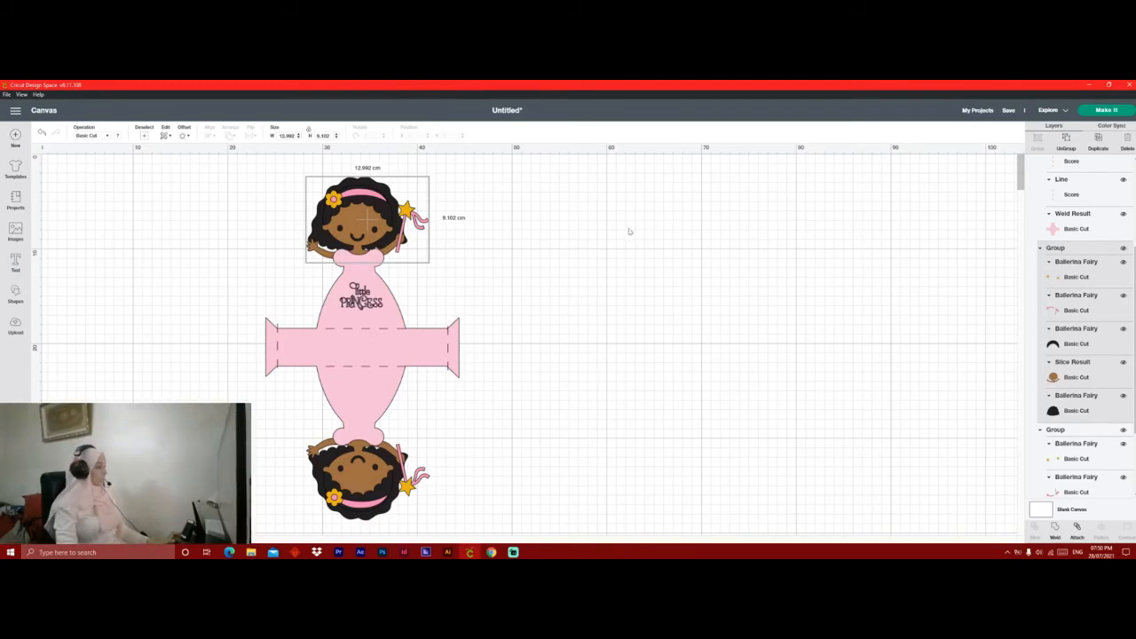
click(335, 312)
right_click(335, 312)
click(378, 333)
click(642, 255)
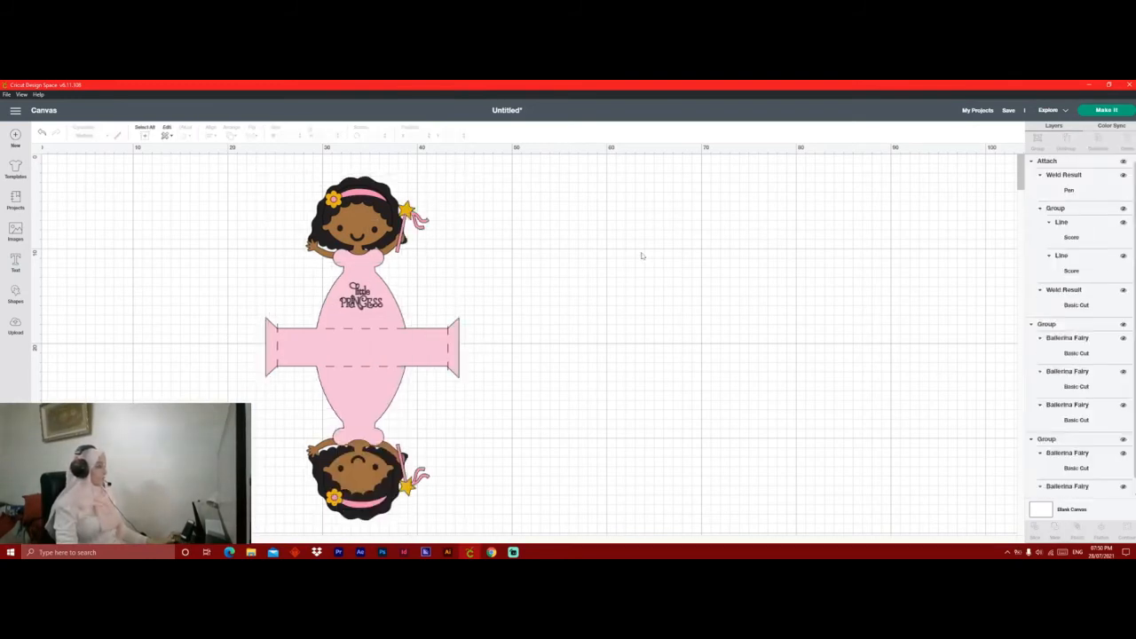
Flatten the upright ballerina upper body at the top of the dress.
click(1078, 322)
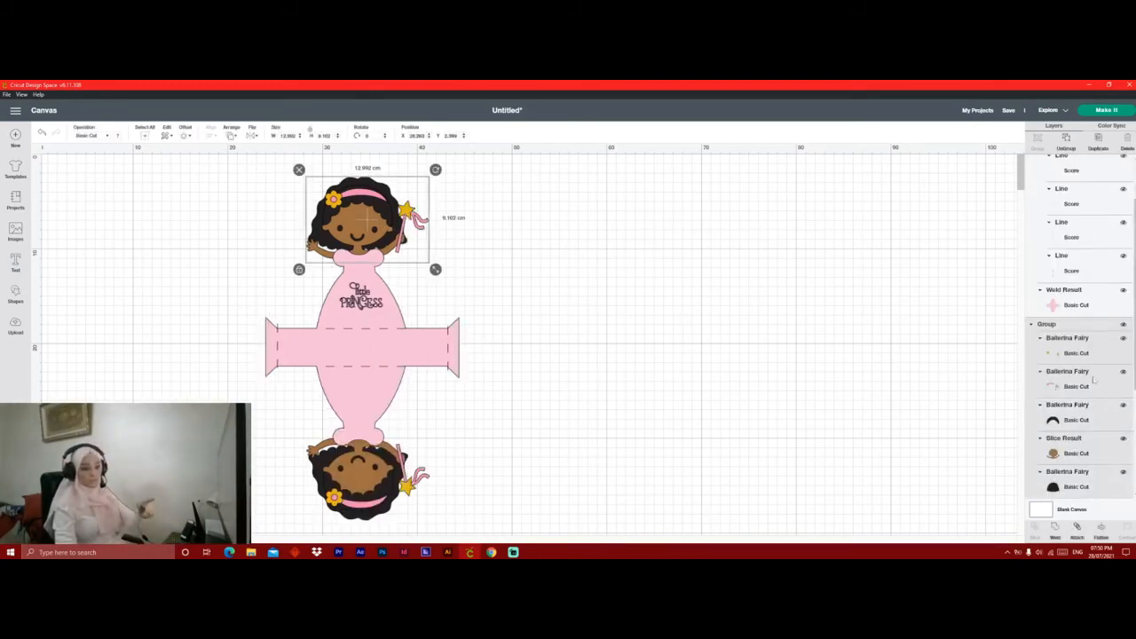
click(1100, 536)
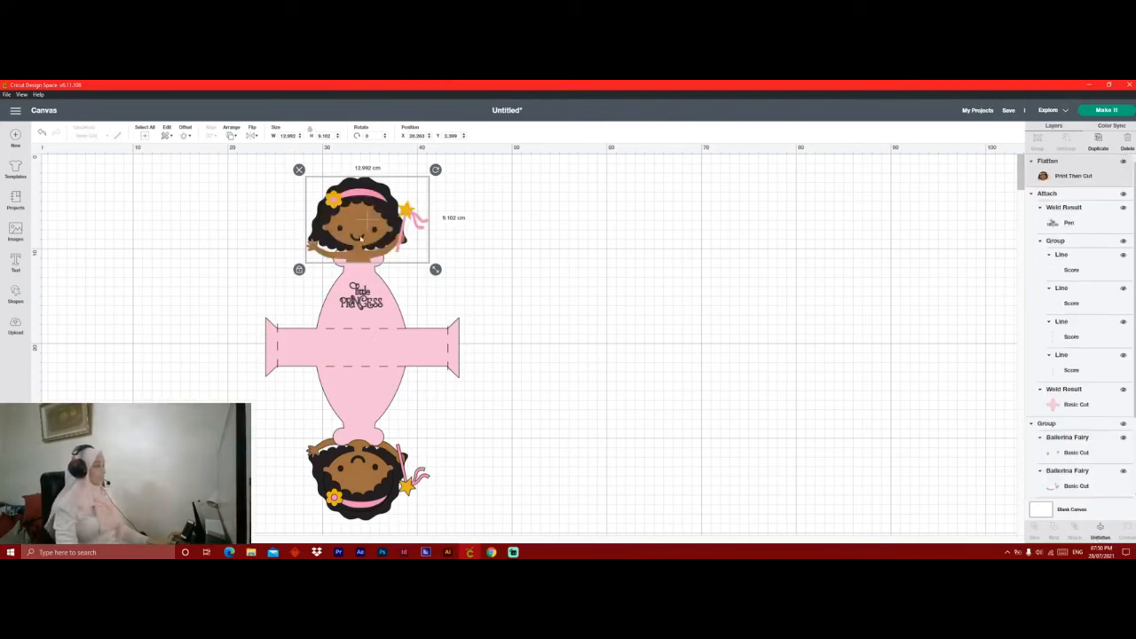
Send both ballerina upper bodies to the back behind the dress, flattening the flipped one before sending it.
right_click(362, 238)
click(395, 346)
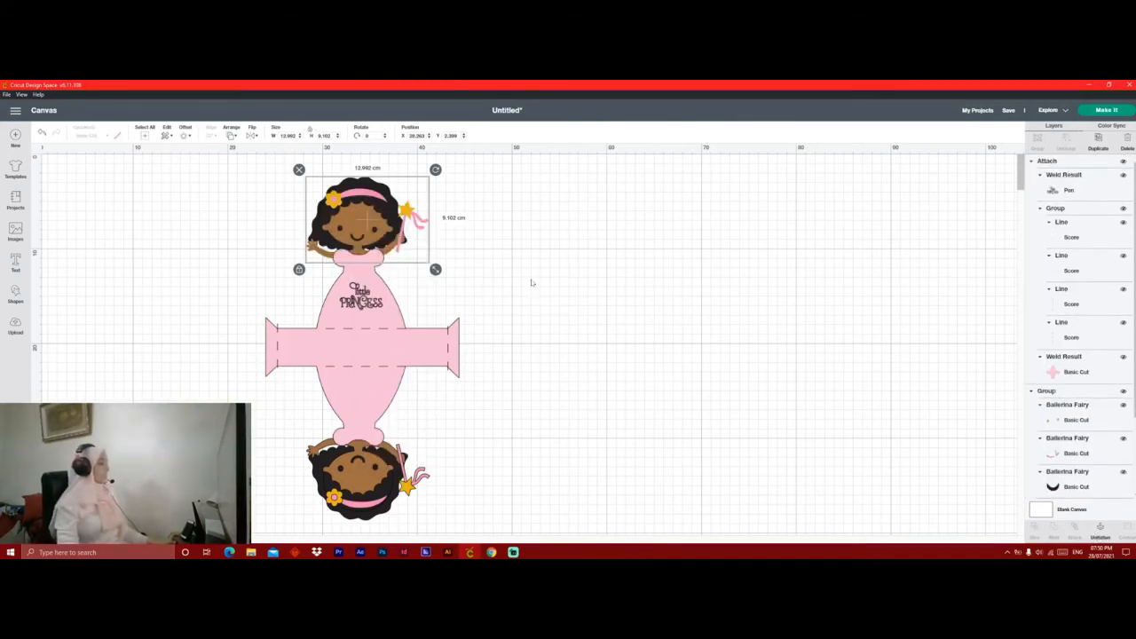
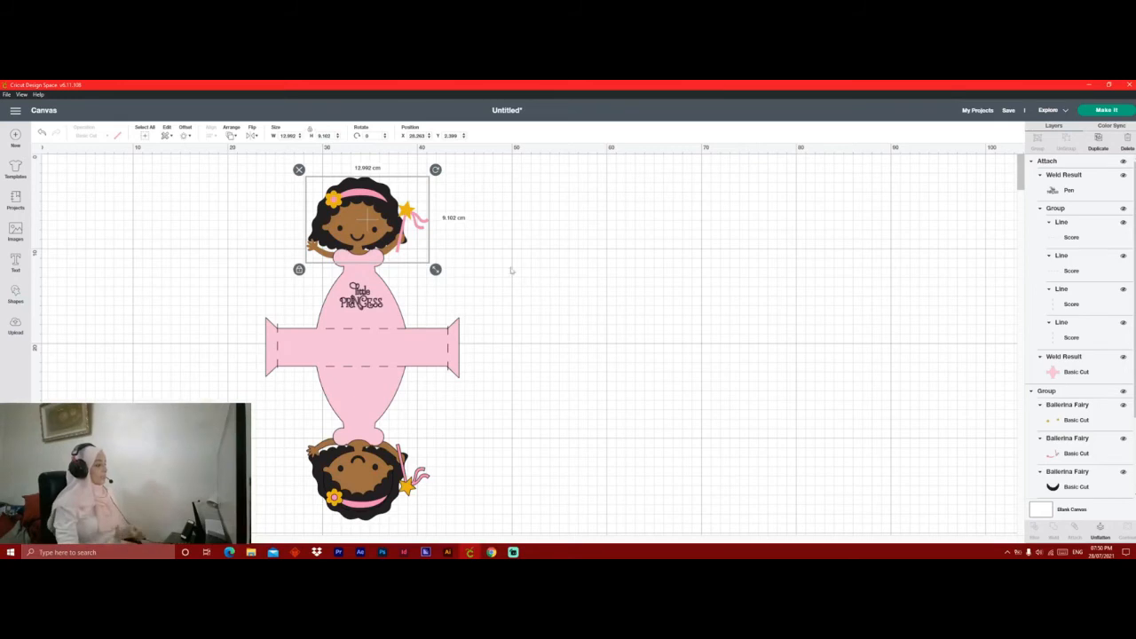
click(365, 487)
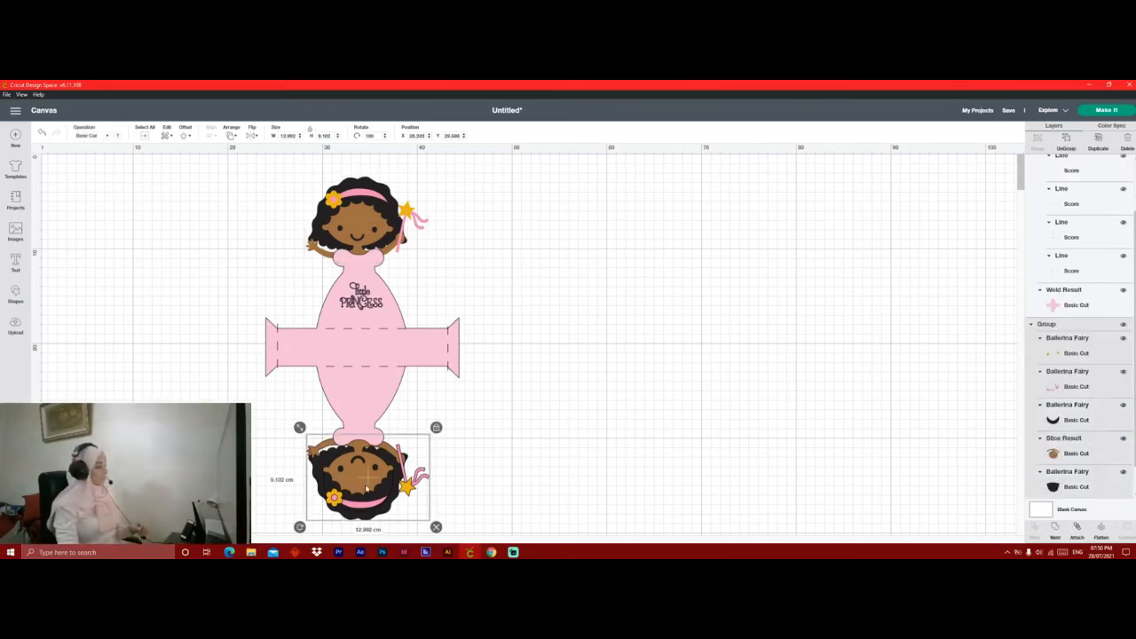
click(1100, 533)
right_click(364, 465)
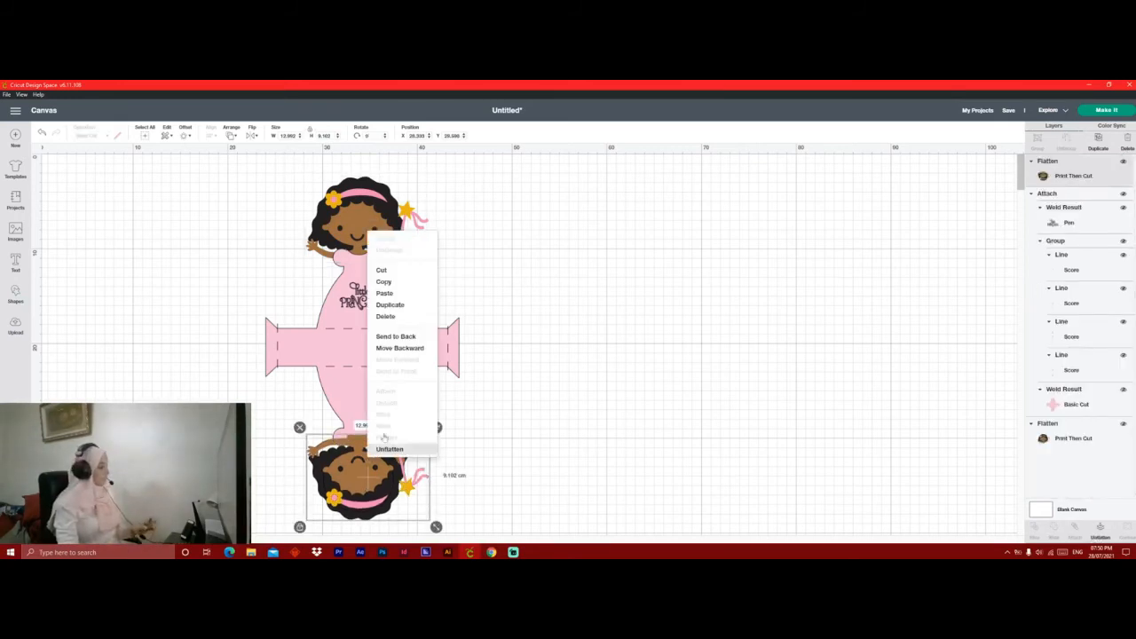
click(390, 337)
Group the dress with both flattened upper bodies and try to open the mat preview for the project.
drag(515, 182, 284, 496)
click(1037, 139)
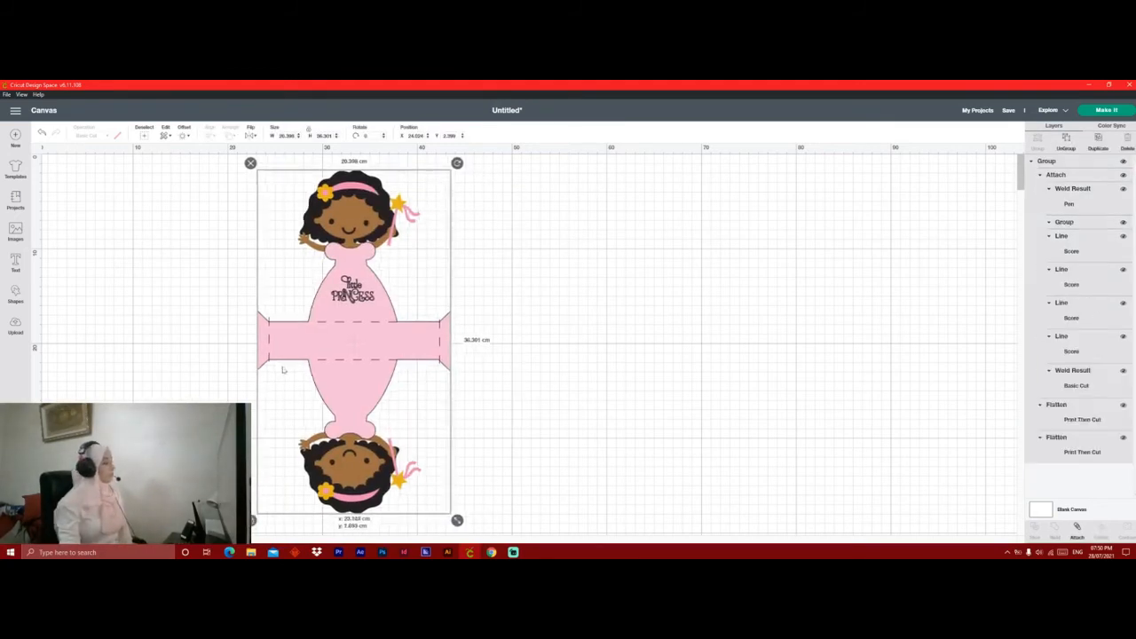
click(1119, 109)
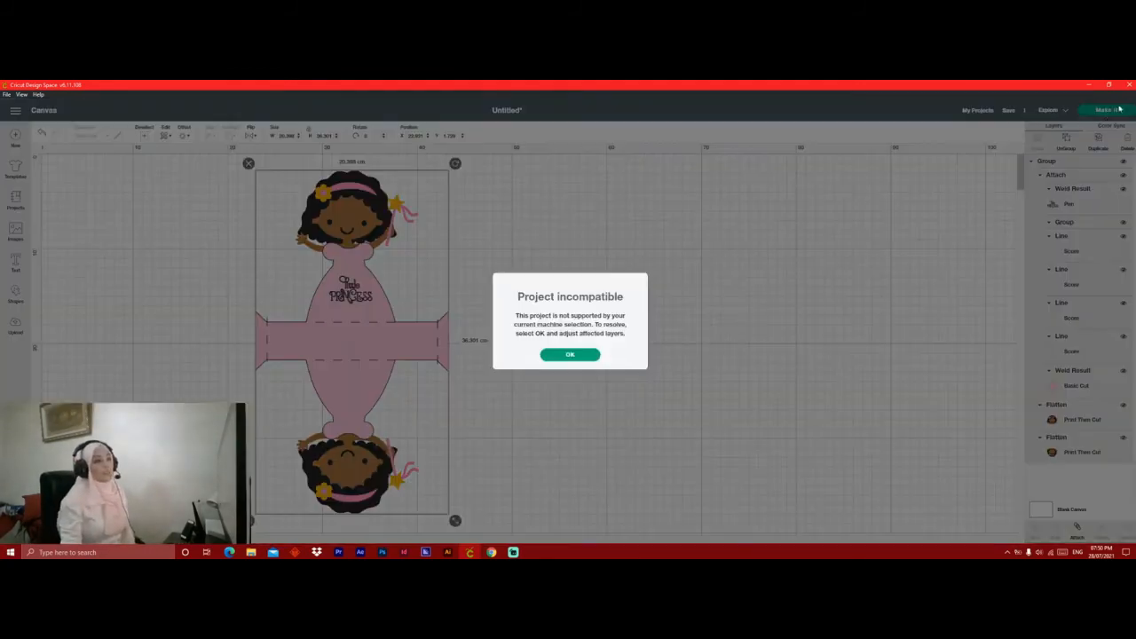
click(562, 355)
Scale the grouped princess design down to about 15.98 × 28.45 cm and shift it right on the canvas.
drag(454, 521, 414, 446)
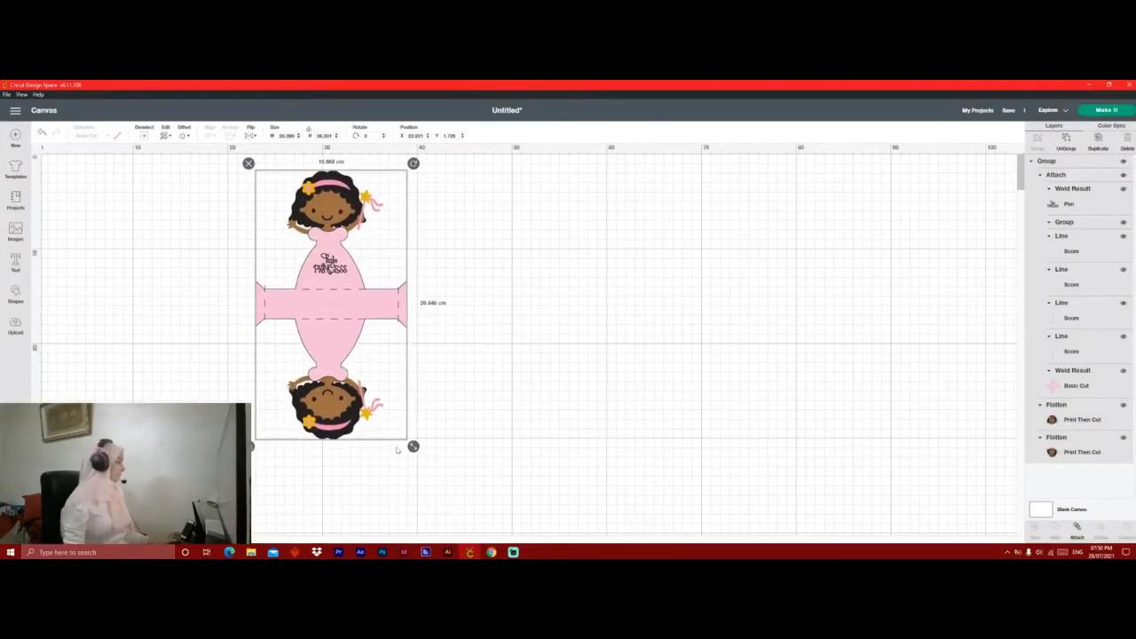
drag(323, 339, 396, 344)
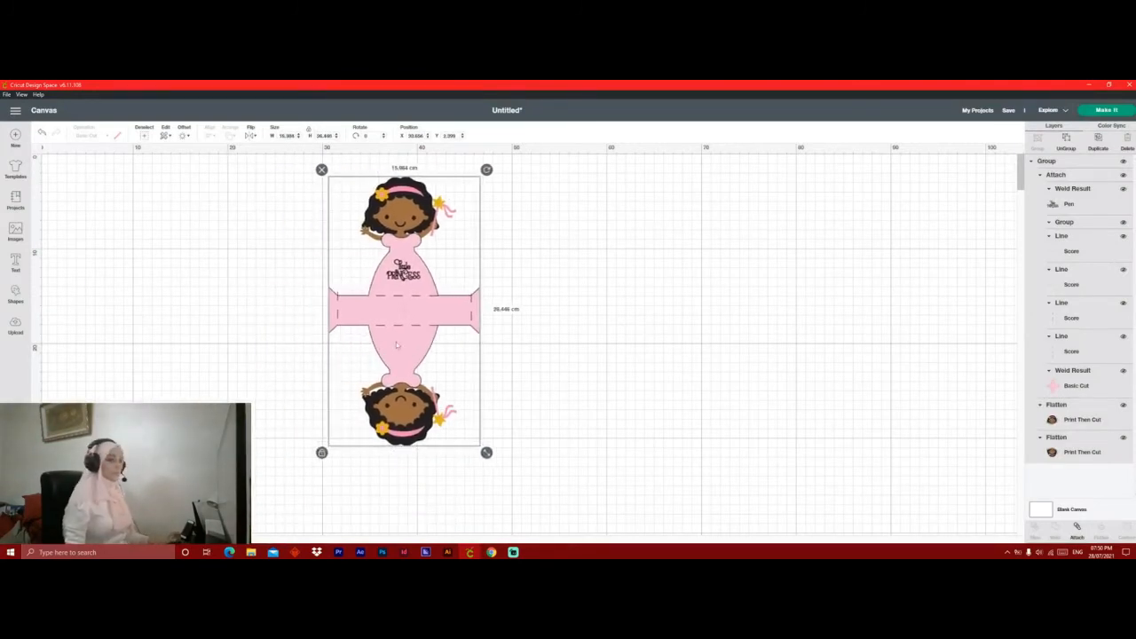
Preview the Print Then Cut mat and the score, pen and cut mat, and return to the canvas.
click(1099, 112)
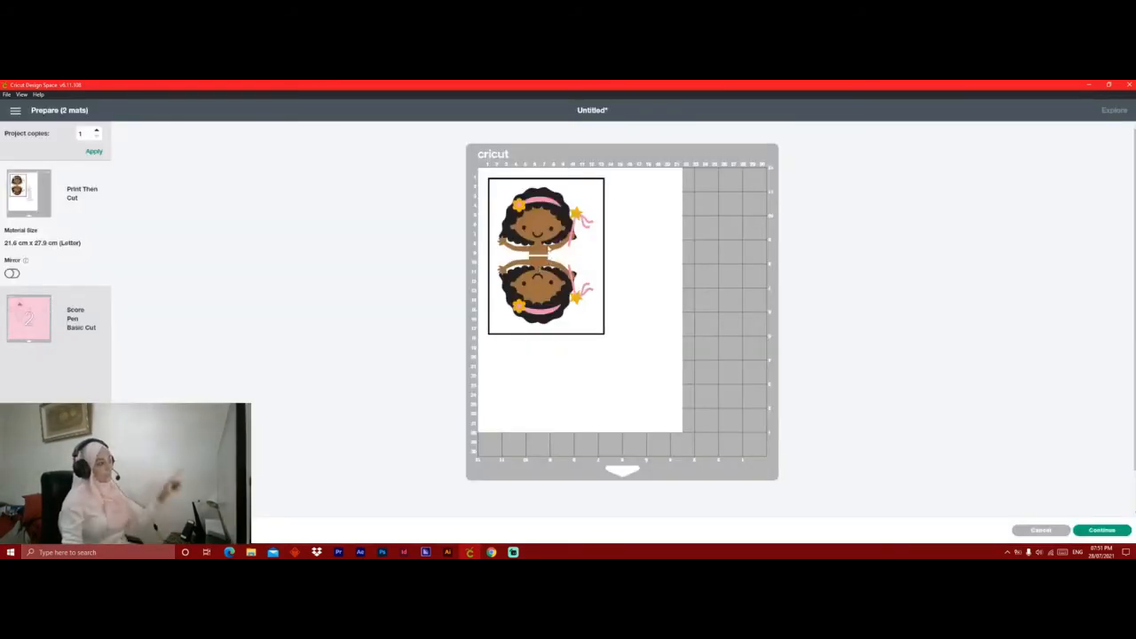
click(55, 329)
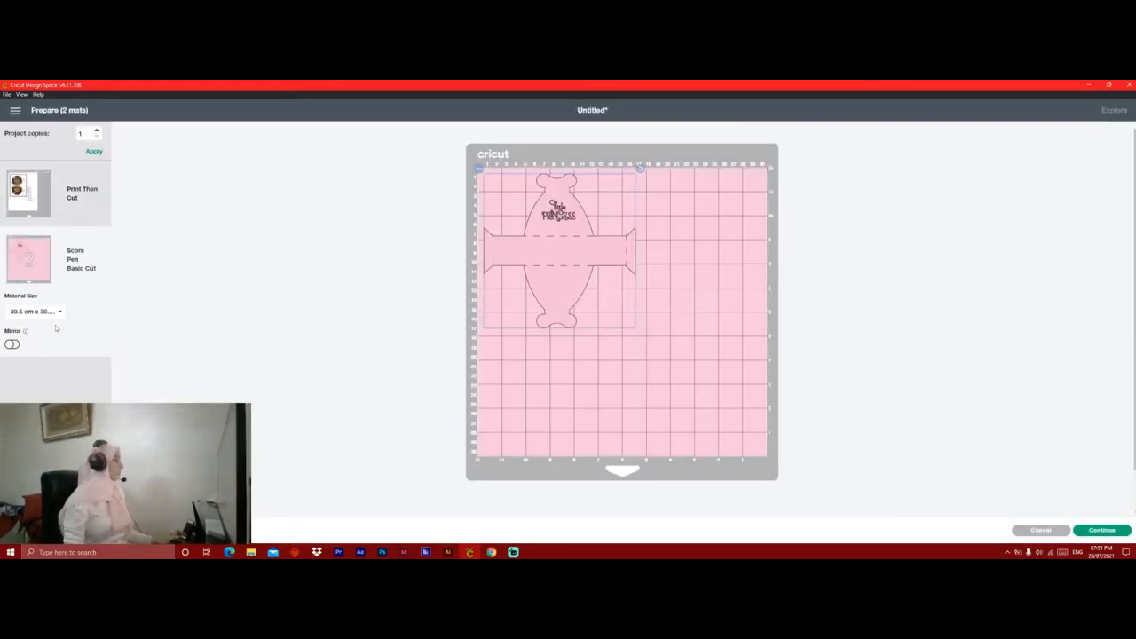
click(15, 110)
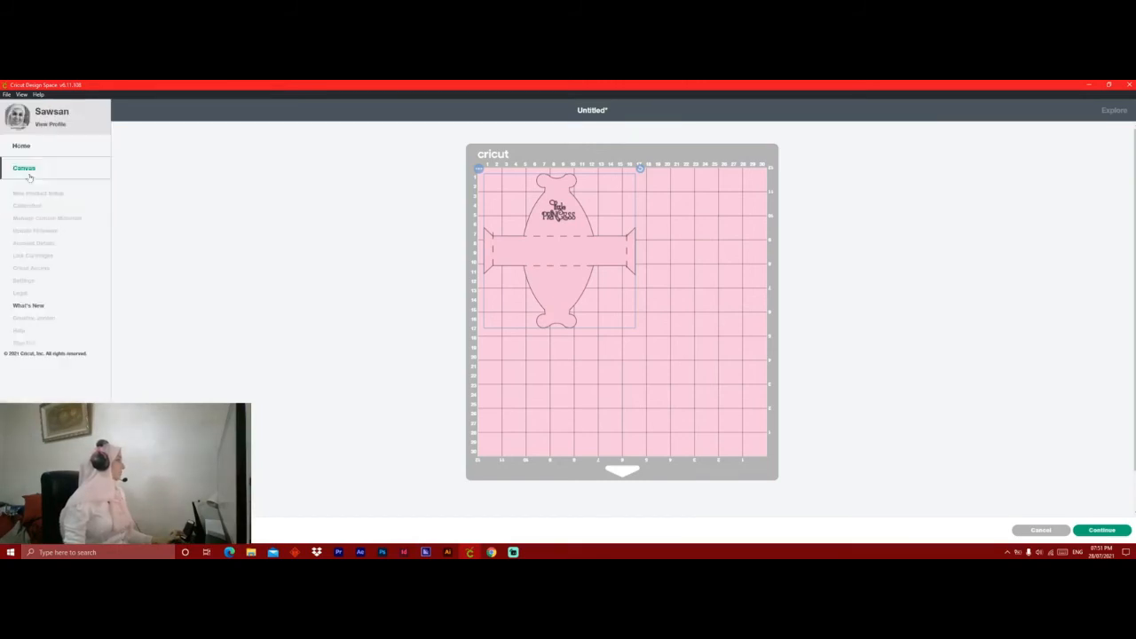
click(23, 171)
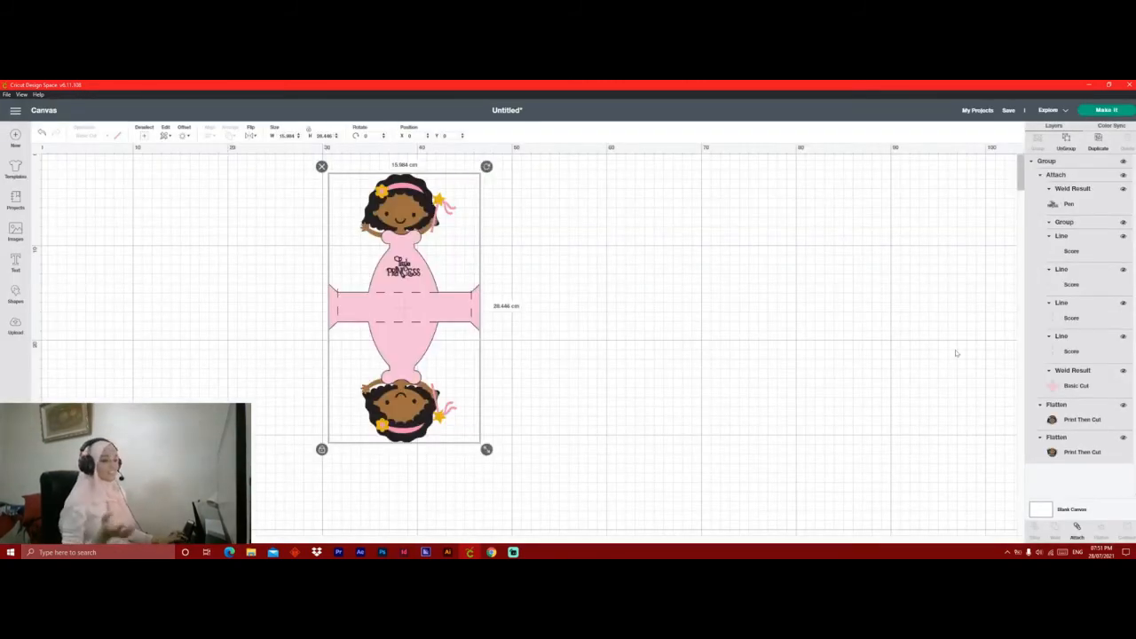
Move the grouped princess design left to free up space on the canvas, and clear the selection.
drag(495, 313, 351, 316)
drag(382, 303, 246, 321)
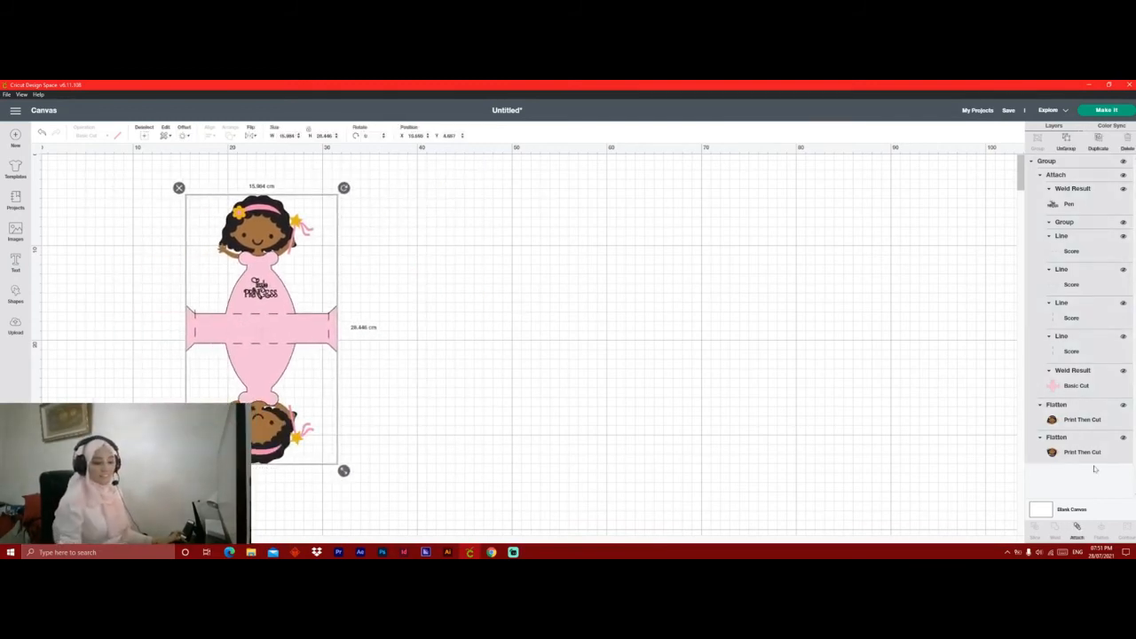
right_click(1093, 382)
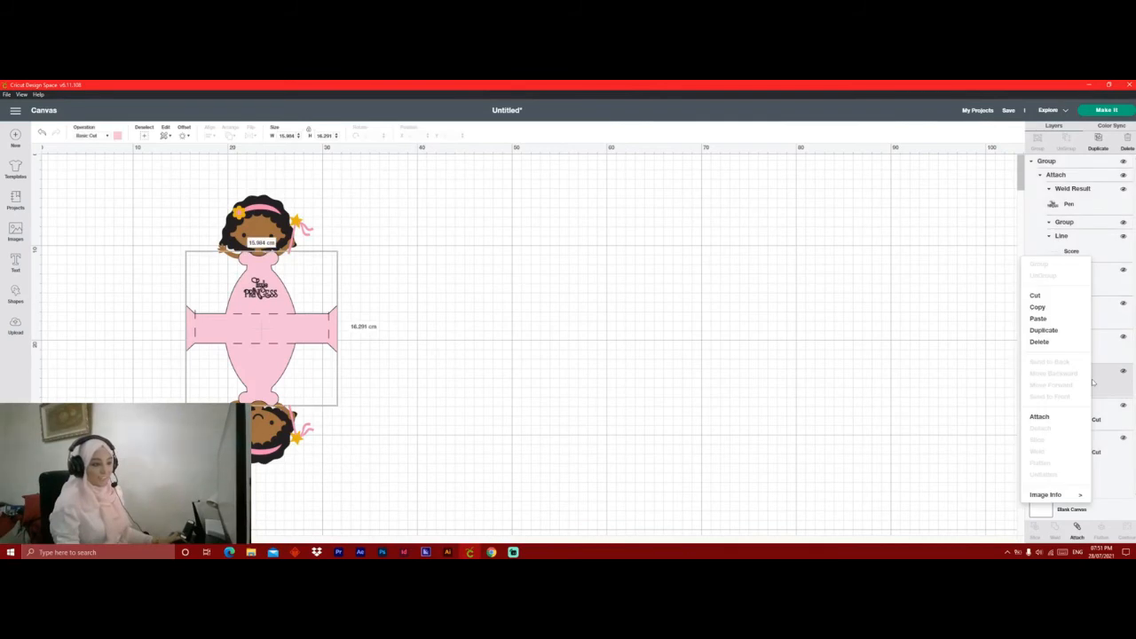
click(642, 376)
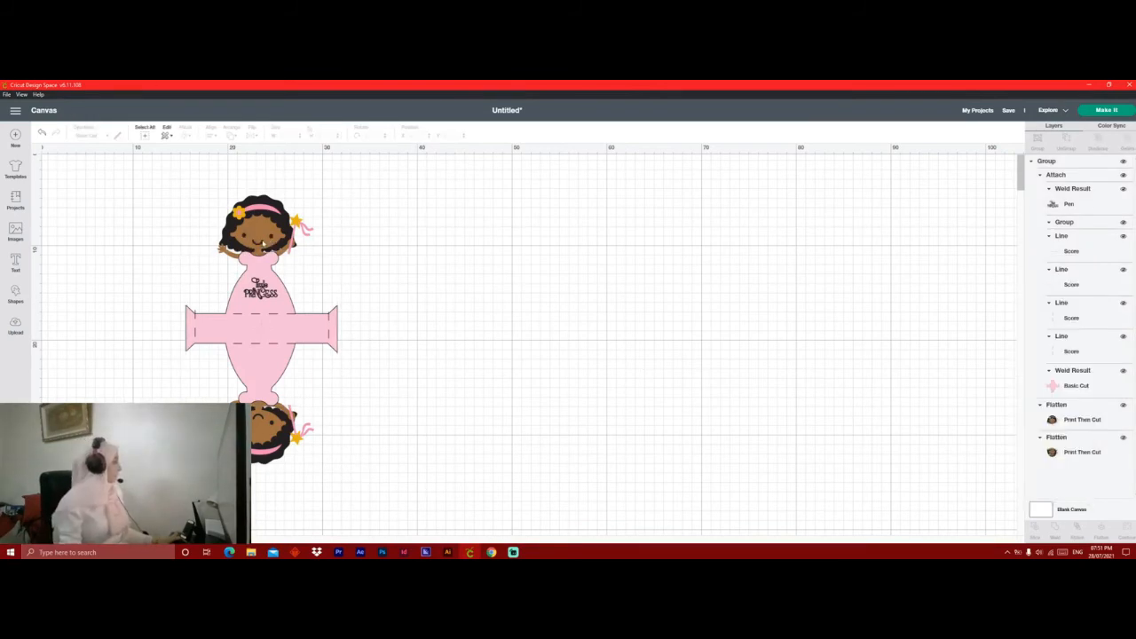
Duplicate the grouped princess design and place the copy to the right of the original.
right_click(263, 244)
click(282, 313)
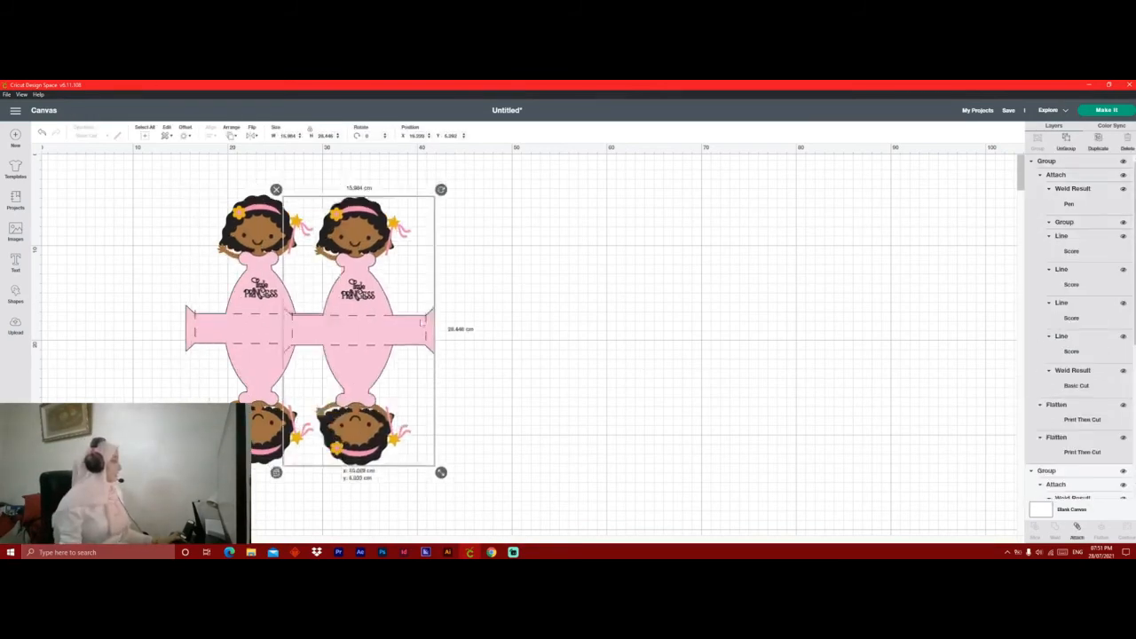
drag(423, 323, 573, 318)
Ungroup the copied princess design and delete its two upper bodies, keeping only the dress.
right_click(506, 288)
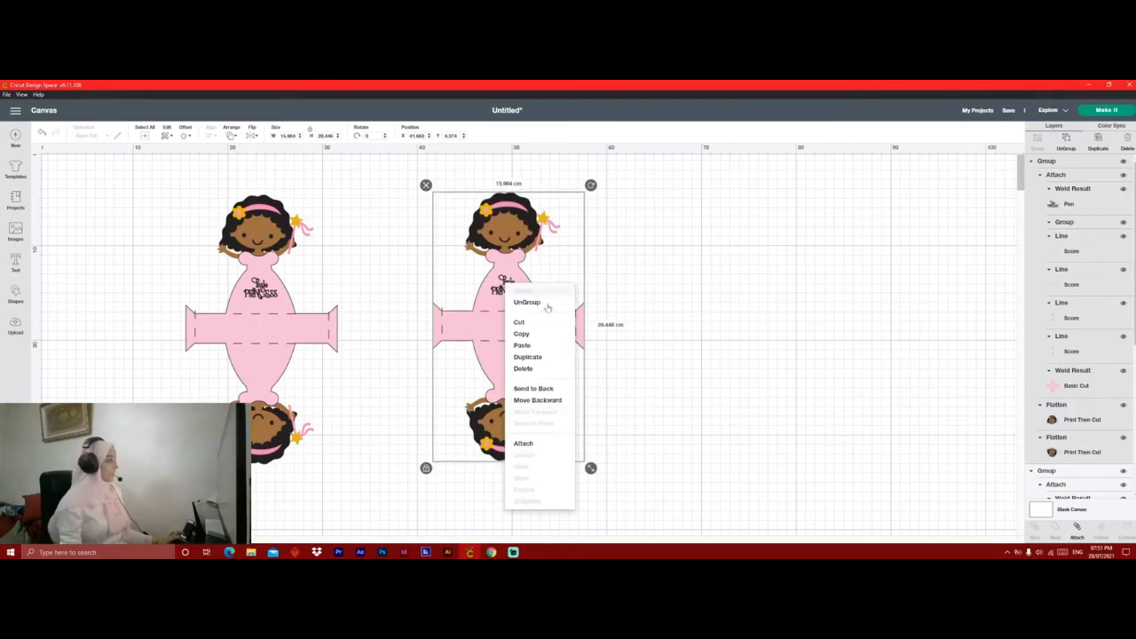
click(543, 305)
click(511, 306)
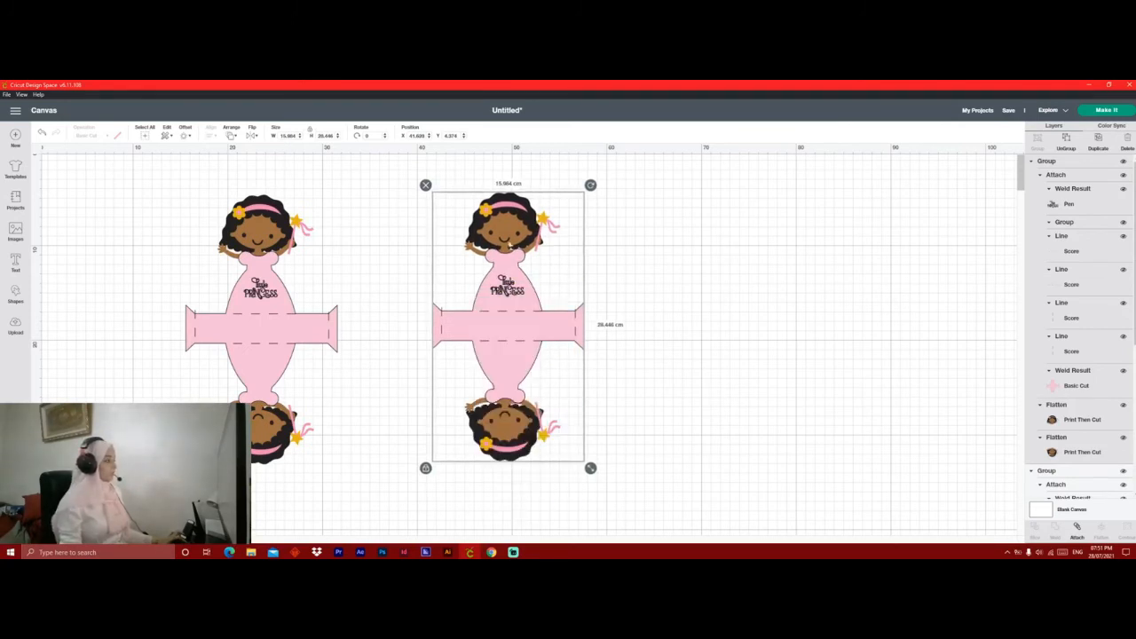
click(504, 226)
key(Delete)
click(513, 426)
key(Delete)
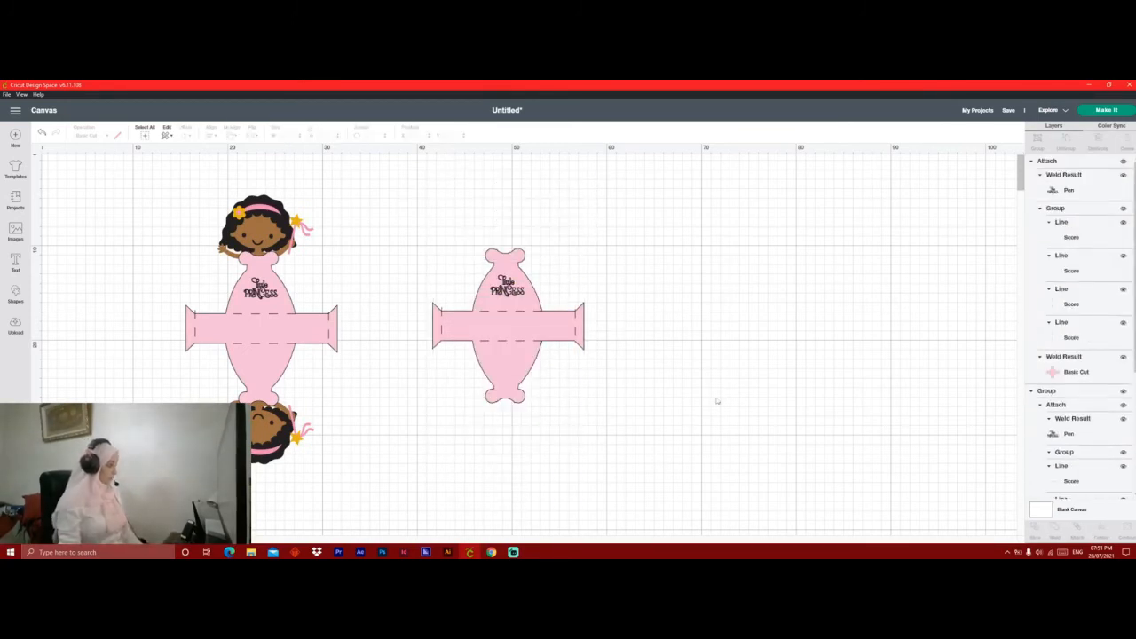
Enlarge the copied dress to about 25.25 × 25.73 cm and set its pink cut layer to Print Then Cut.
click(521, 355)
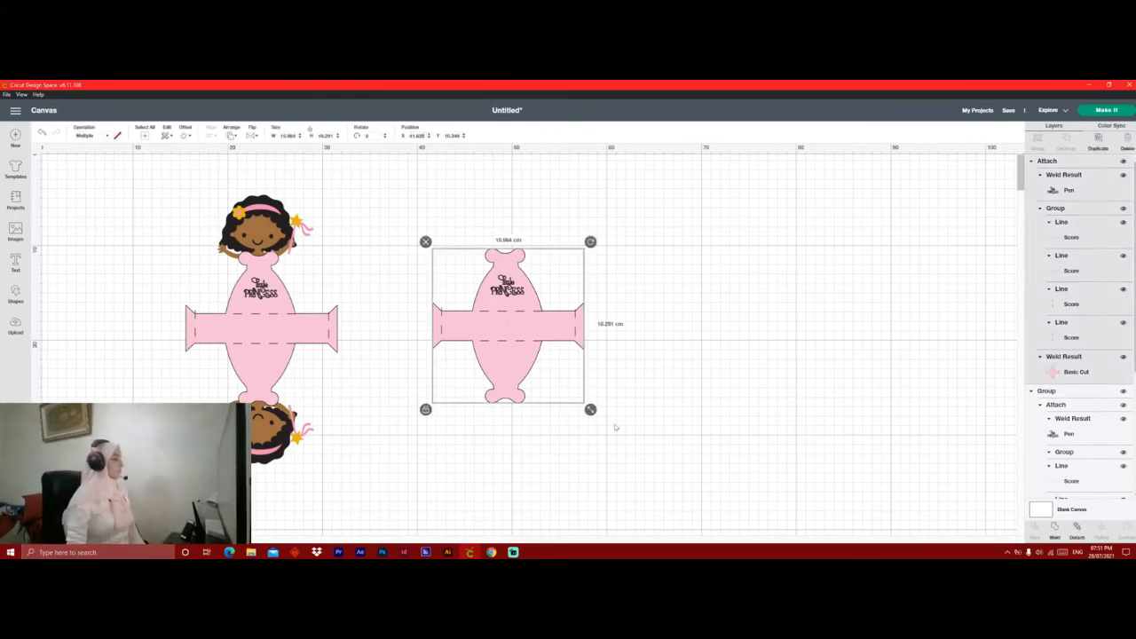
drag(590, 409, 688, 375)
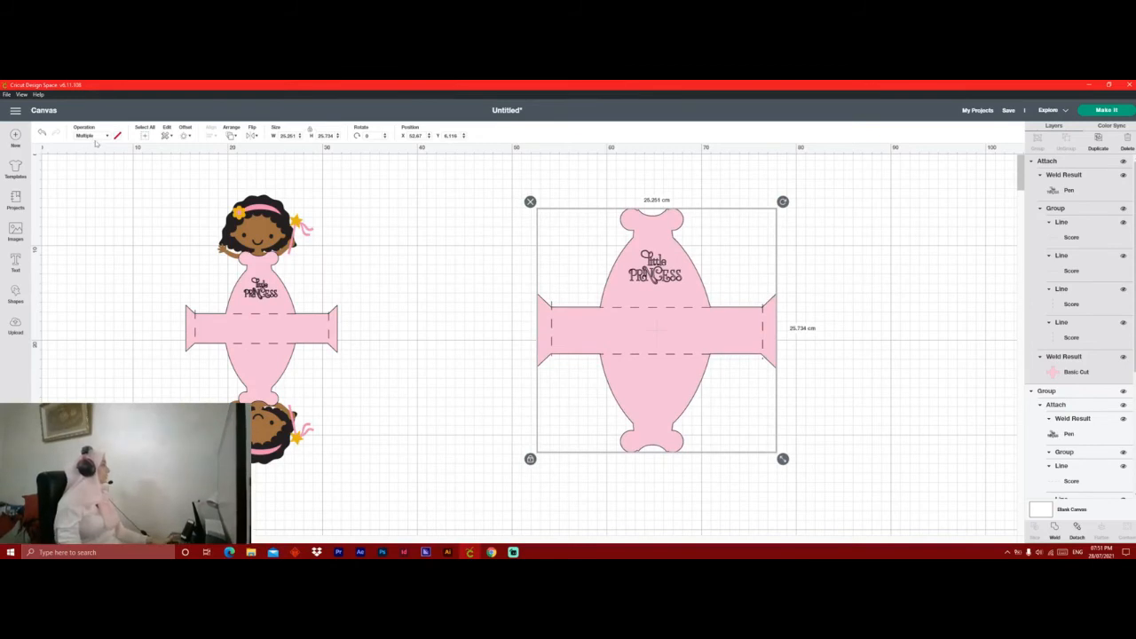
click(1076, 372)
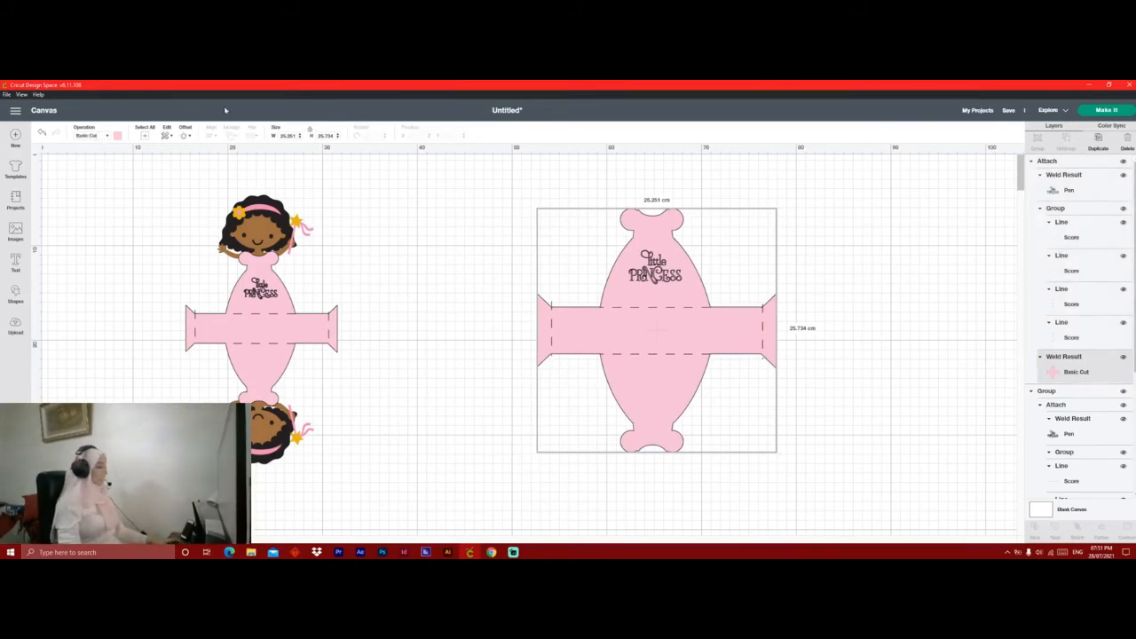
click(117, 136)
click(158, 237)
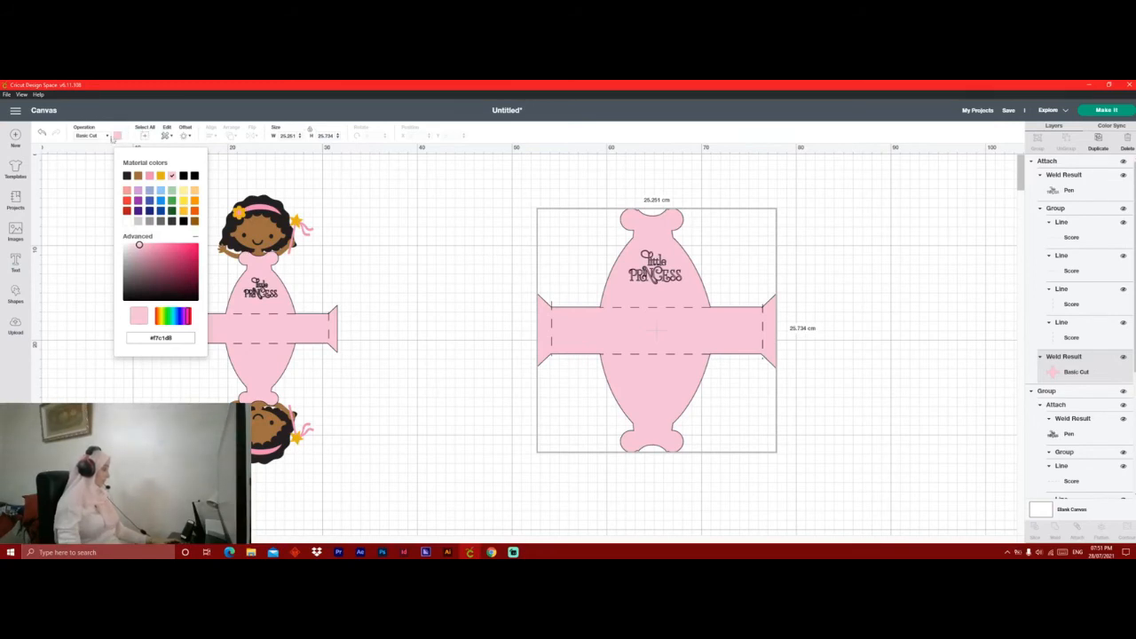
click(94, 136)
click(106, 238)
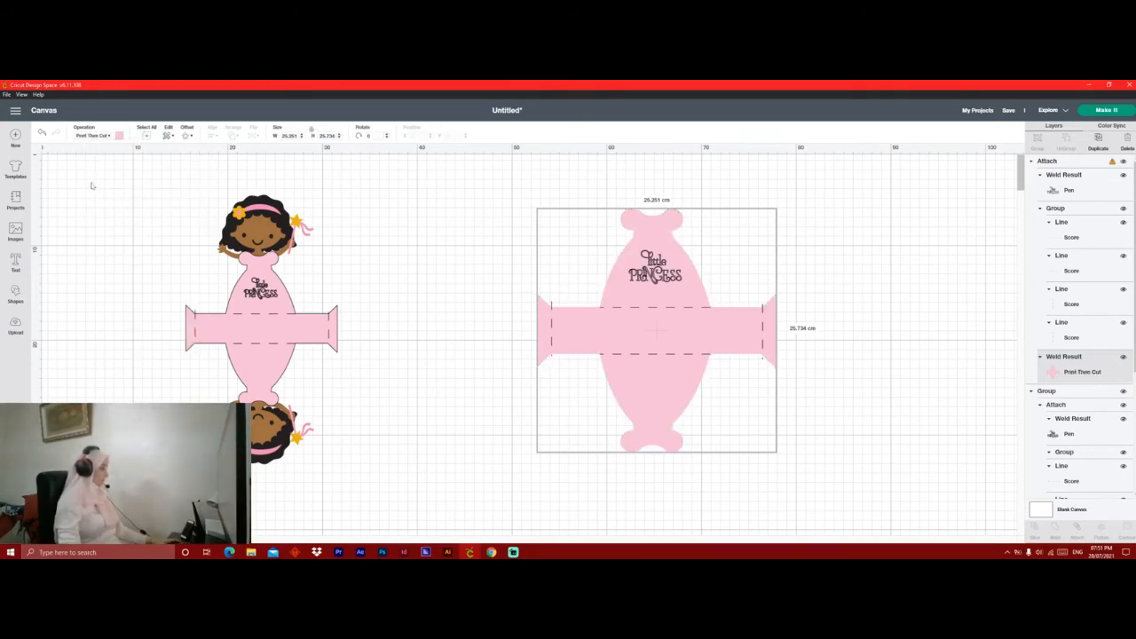
Fill the copied dress with a pink polka-dot pattern, using the pink color filter to find it.
click(118, 137)
click(175, 169)
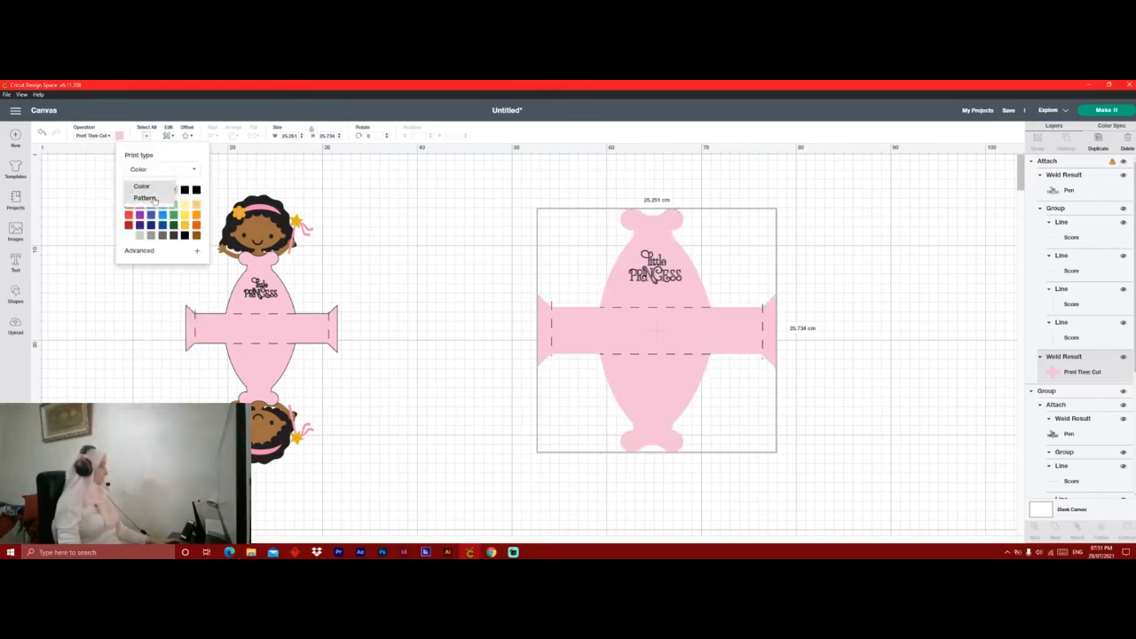
click(151, 197)
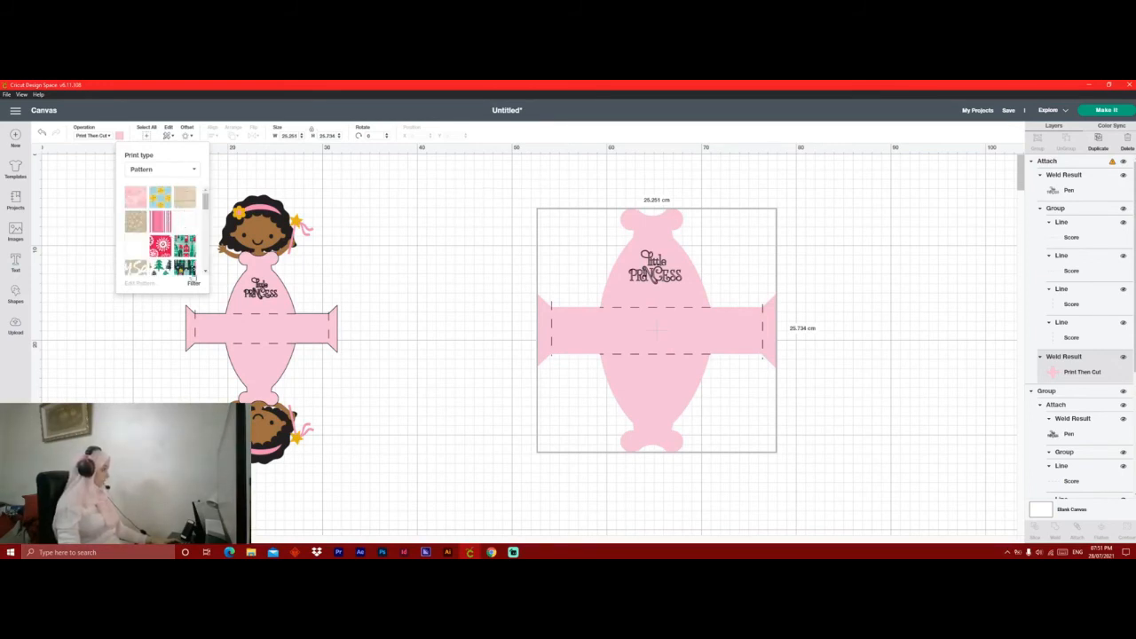
click(194, 286)
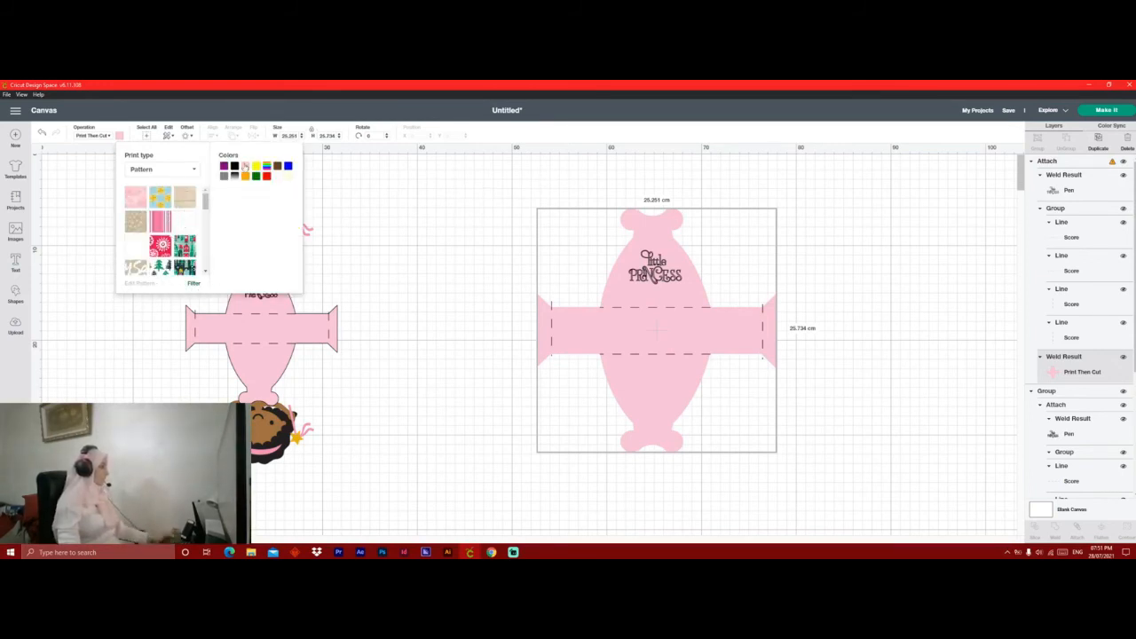
click(245, 166)
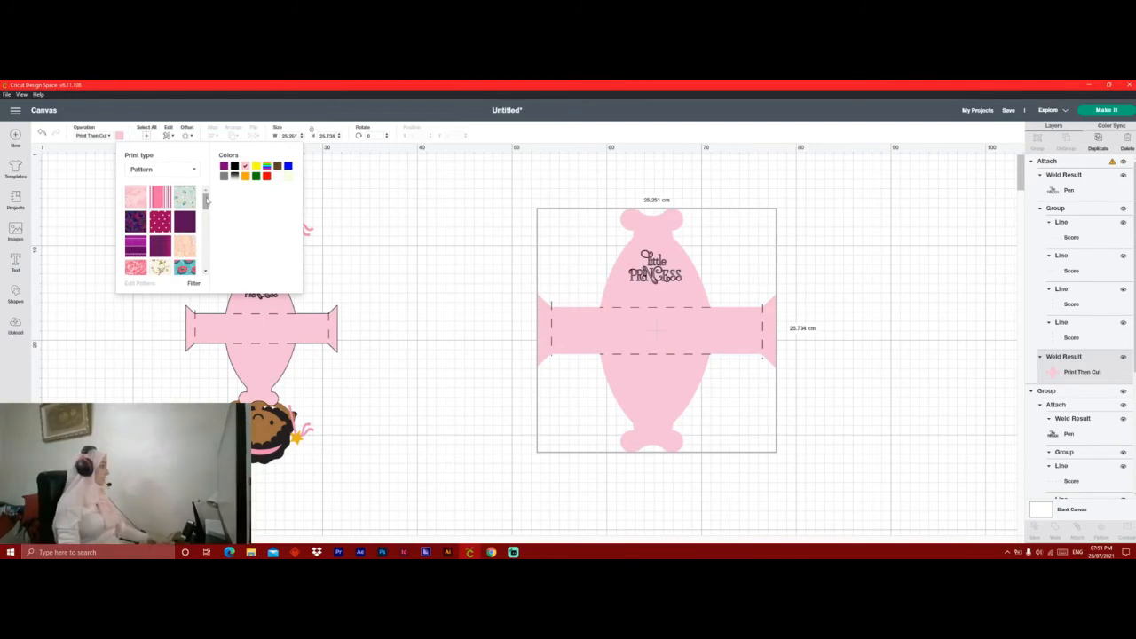
drag(205, 201, 205, 220)
scroll(152, 244, down, 2)
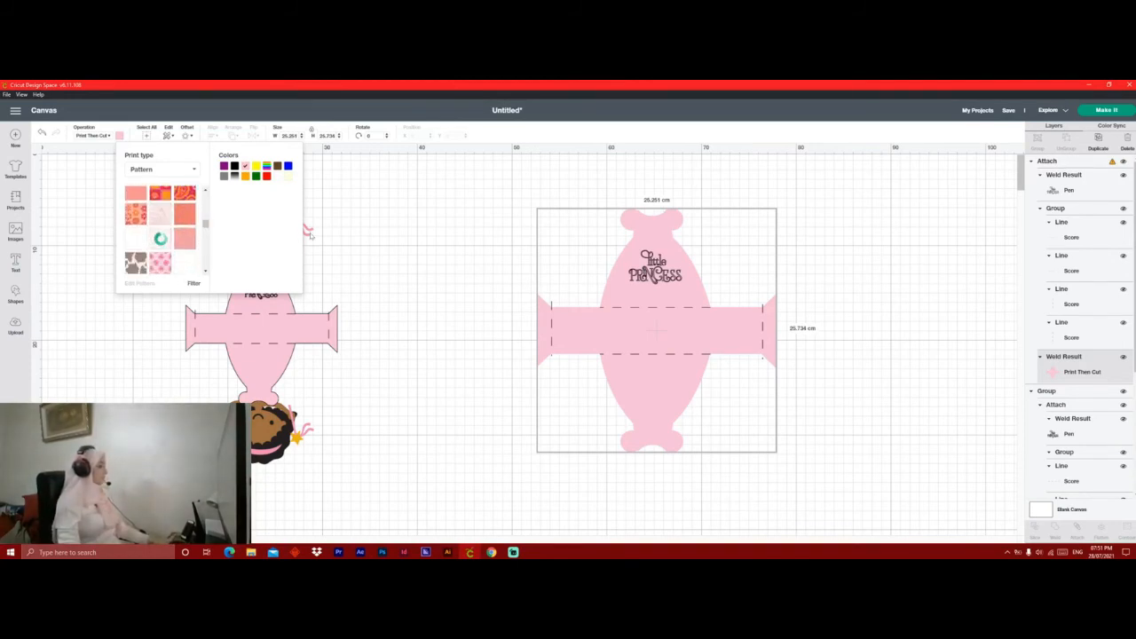
click(383, 254)
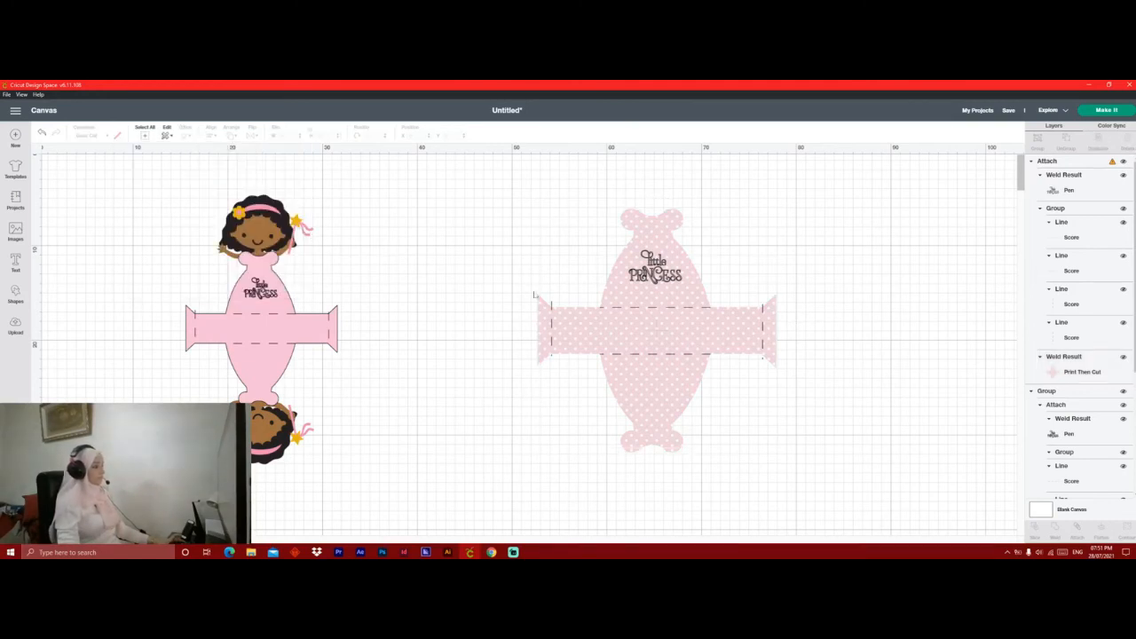
Upload the ballet image from the Desktop as a Complex image and continue to the Select & erase stage.
click(15, 326)
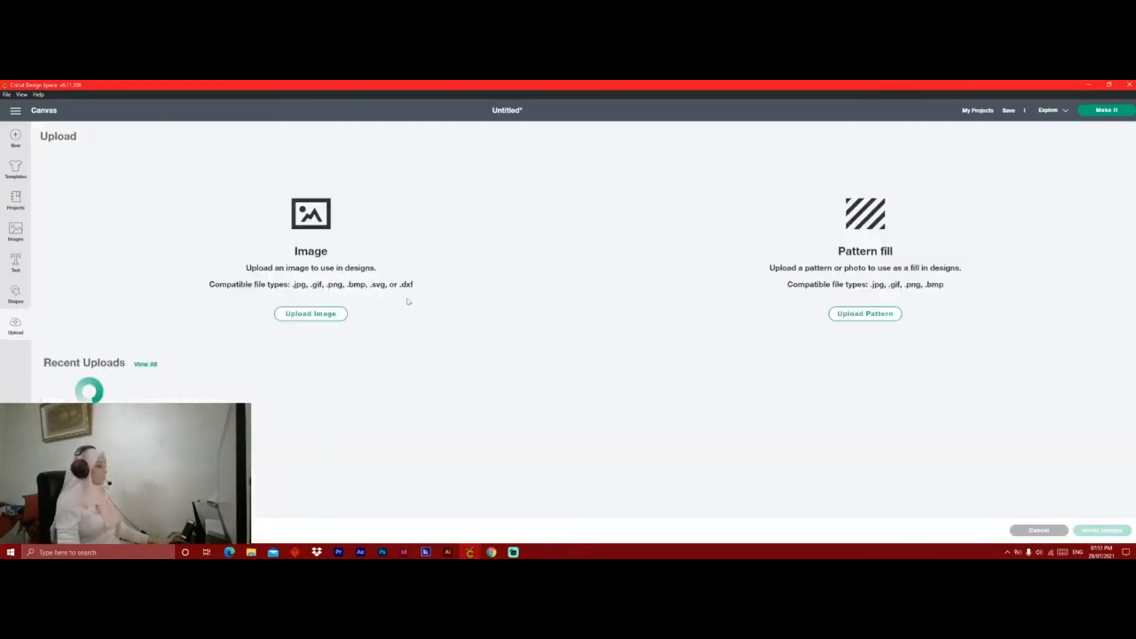
click(302, 315)
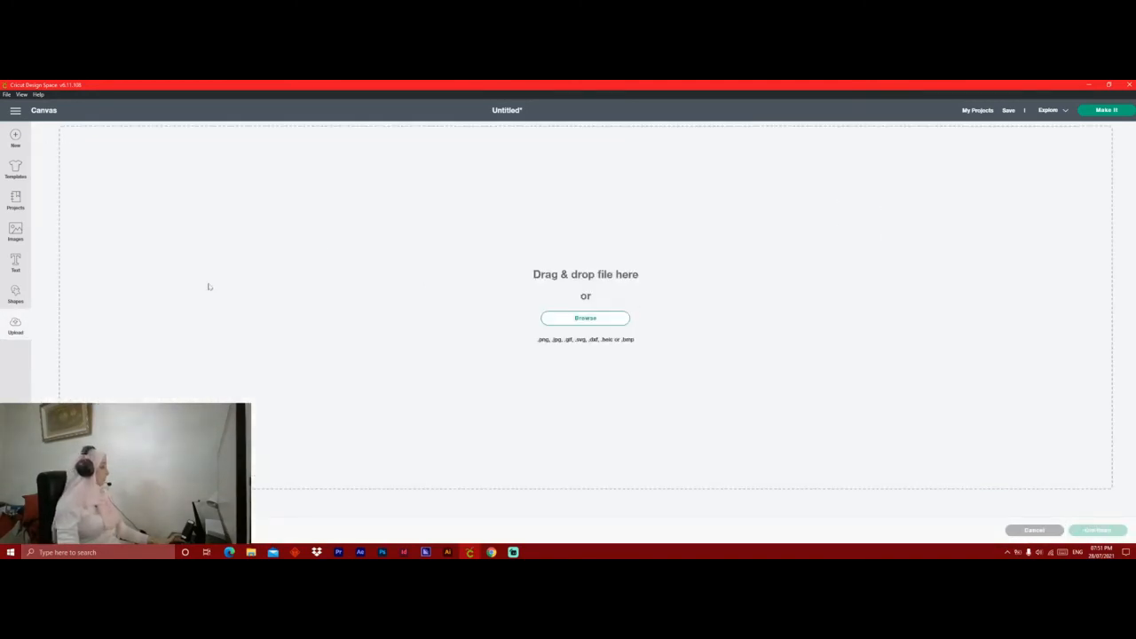
click(556, 324)
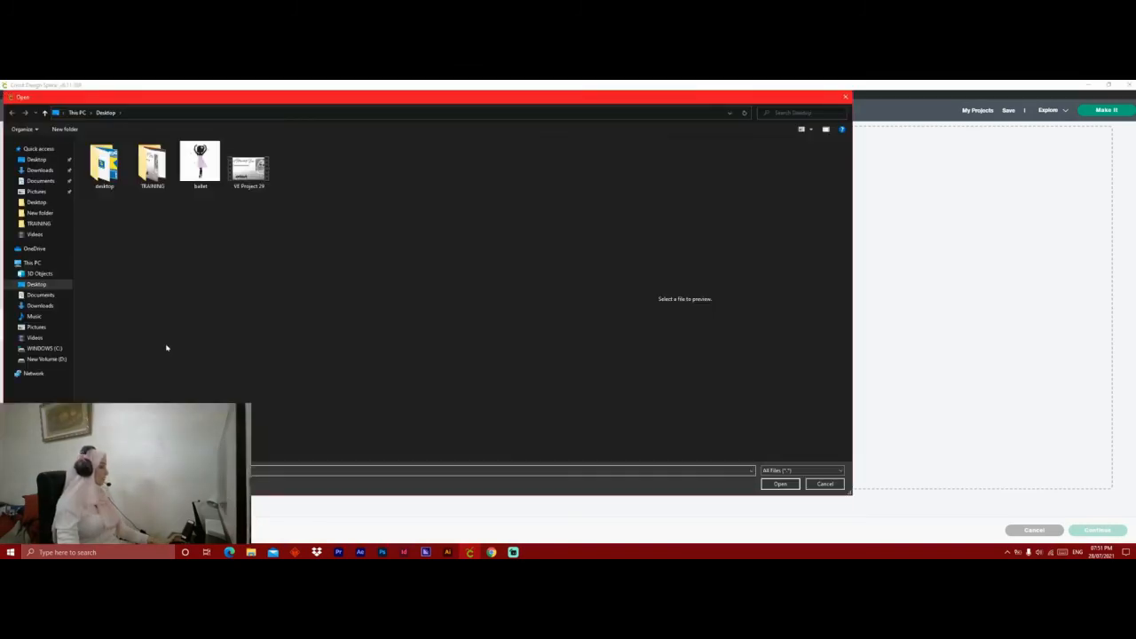
double_click(199, 161)
click(595, 325)
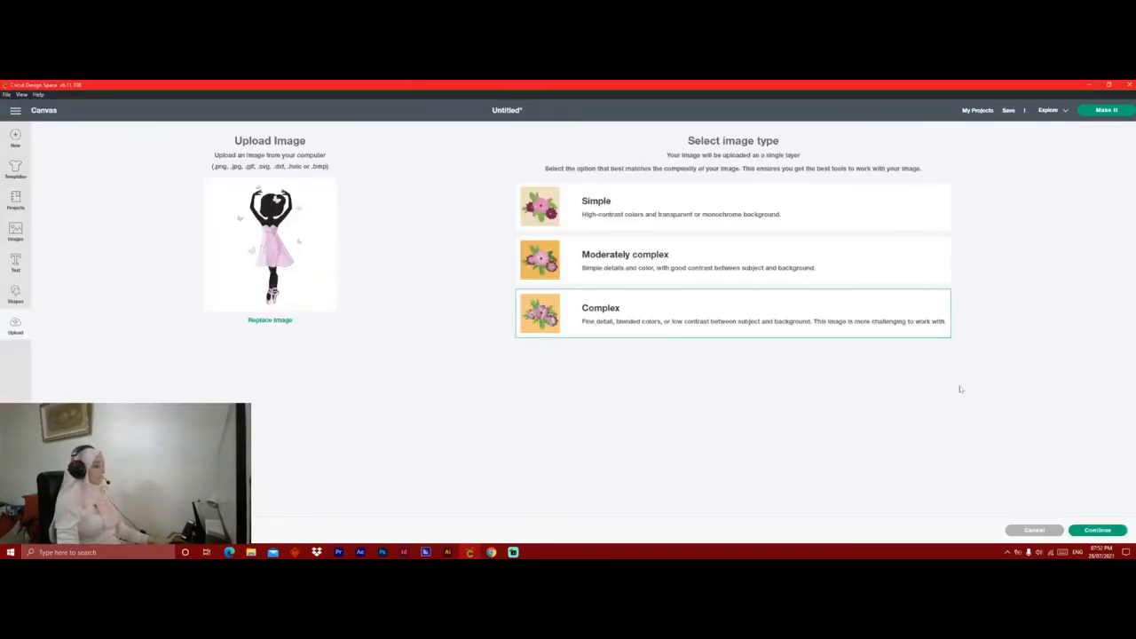
click(1099, 530)
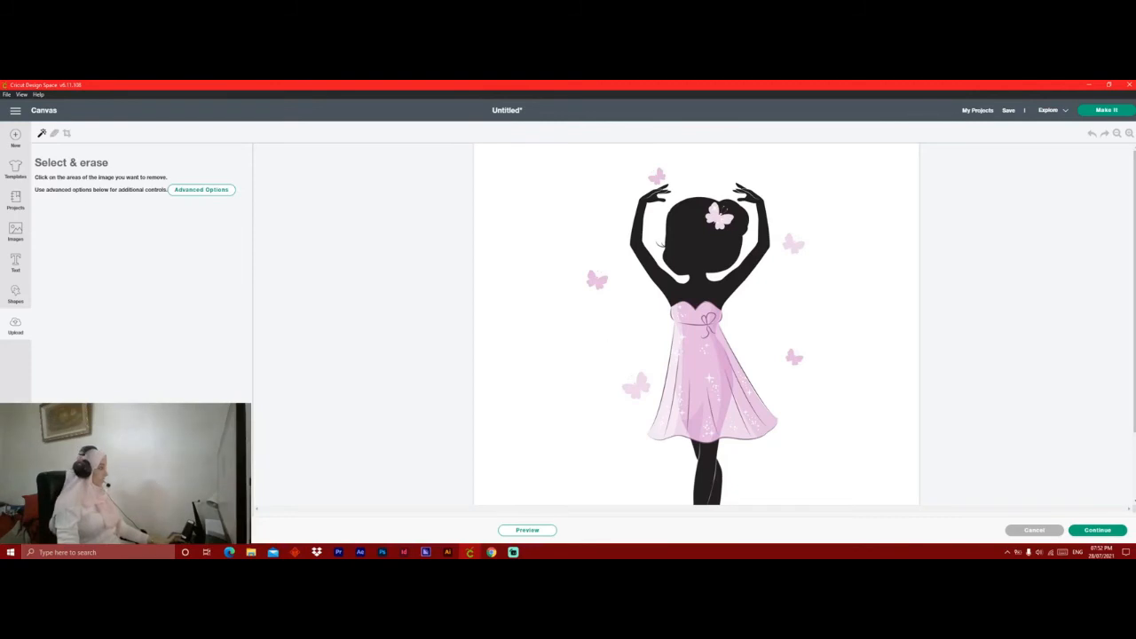
Try removing the ballet image's white background, undo it, and try the Eraser on the area beside the dress hem.
click(560, 396)
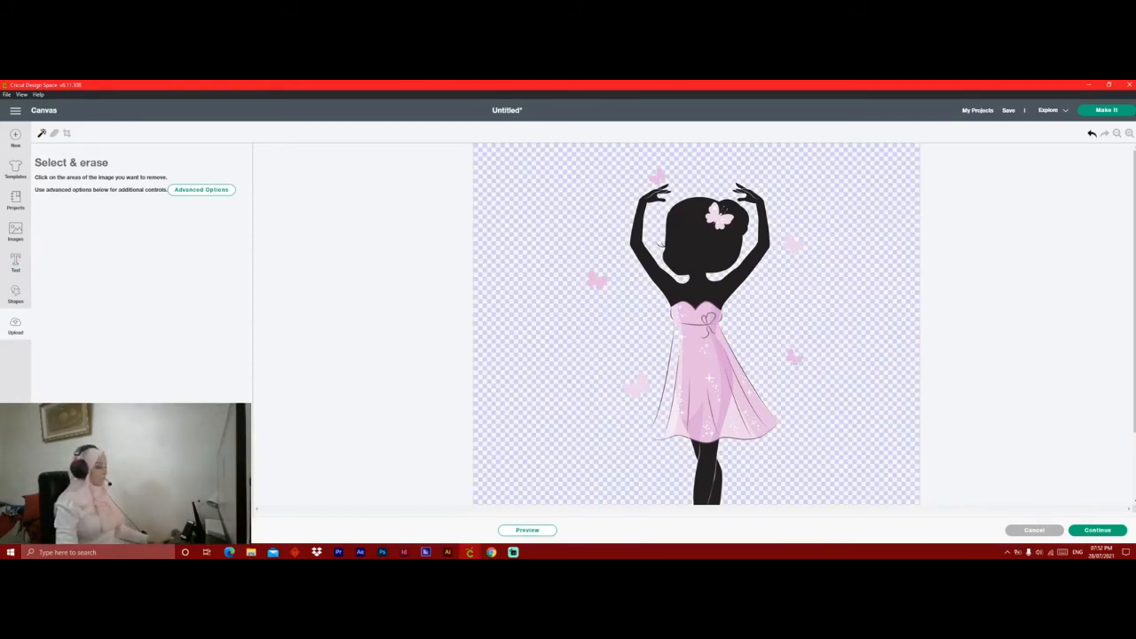
click(1091, 133)
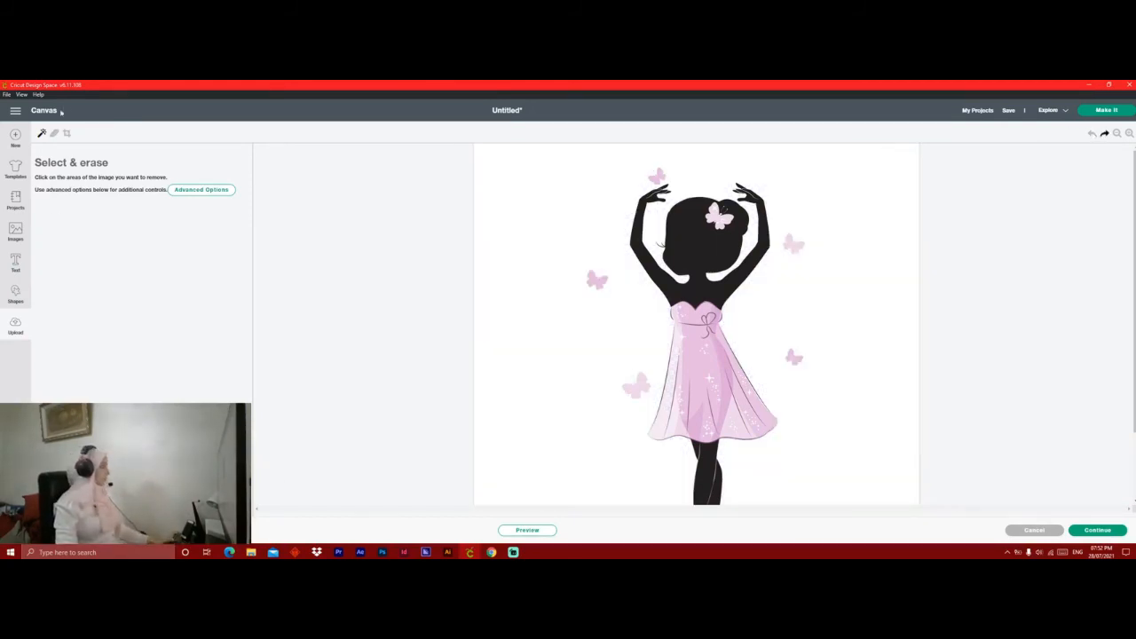
click(54, 133)
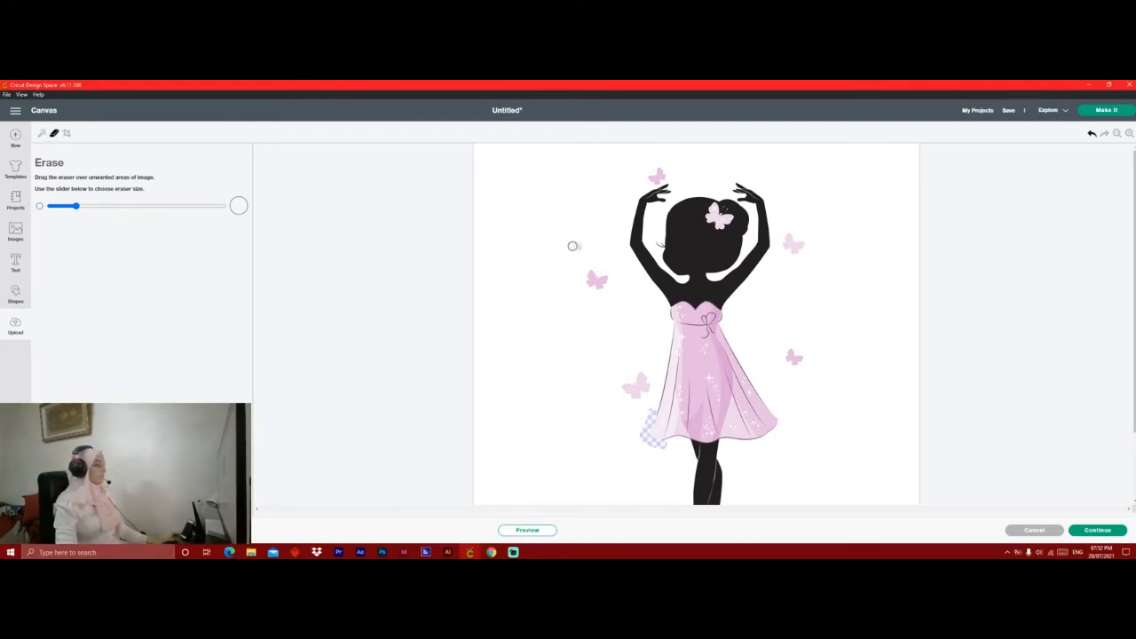
click(40, 133)
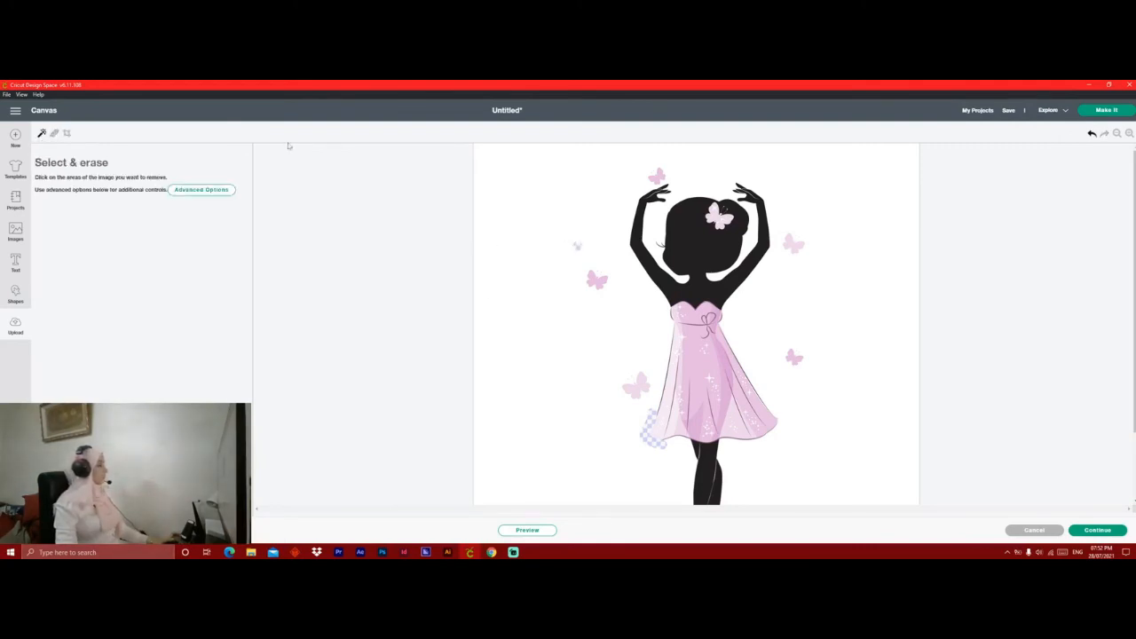
Remove the white background around the ballerina, preview the cut silhouette and continue to the upload type selection.
click(537, 179)
scroll(714, 423, down, 2)
scroll(751, 459, up, 2)
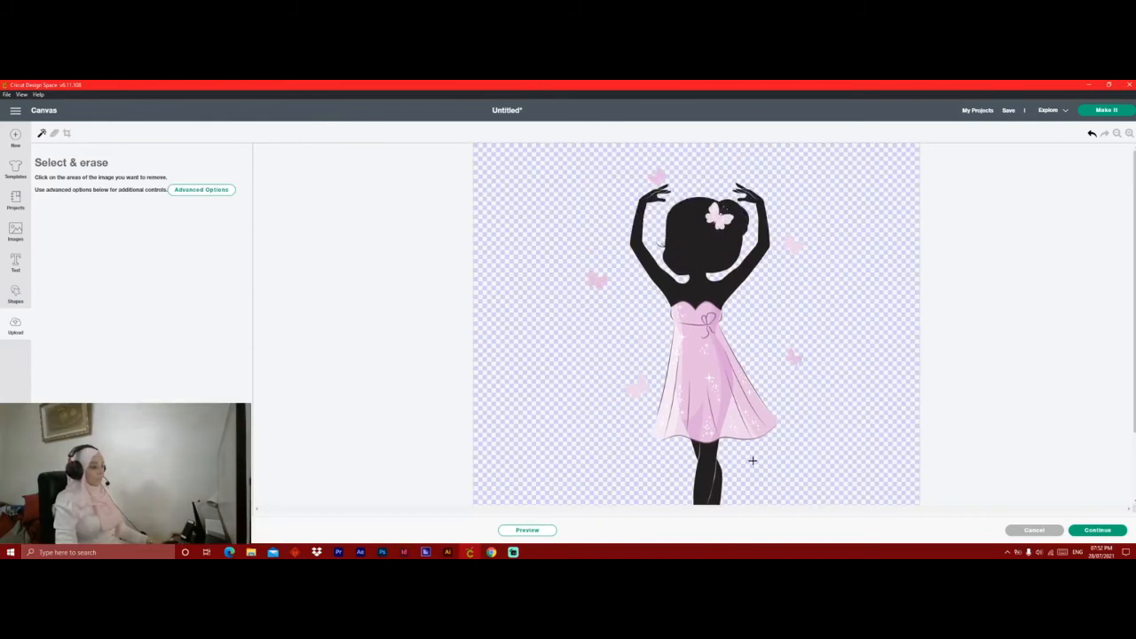
scroll(751, 459, down, 2)
click(550, 533)
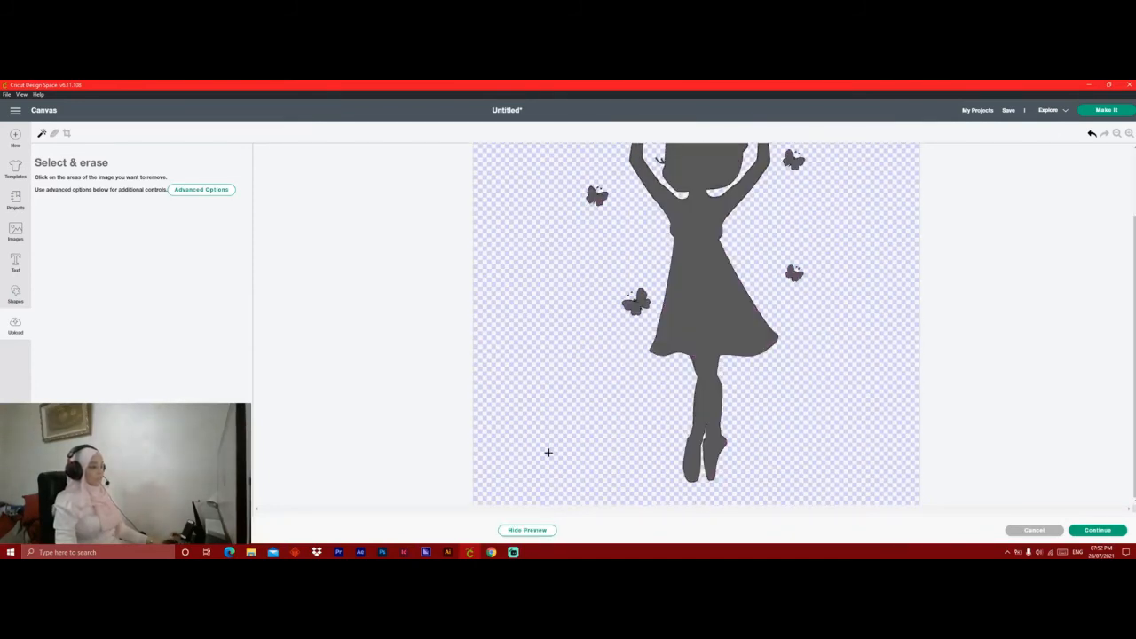
click(1110, 534)
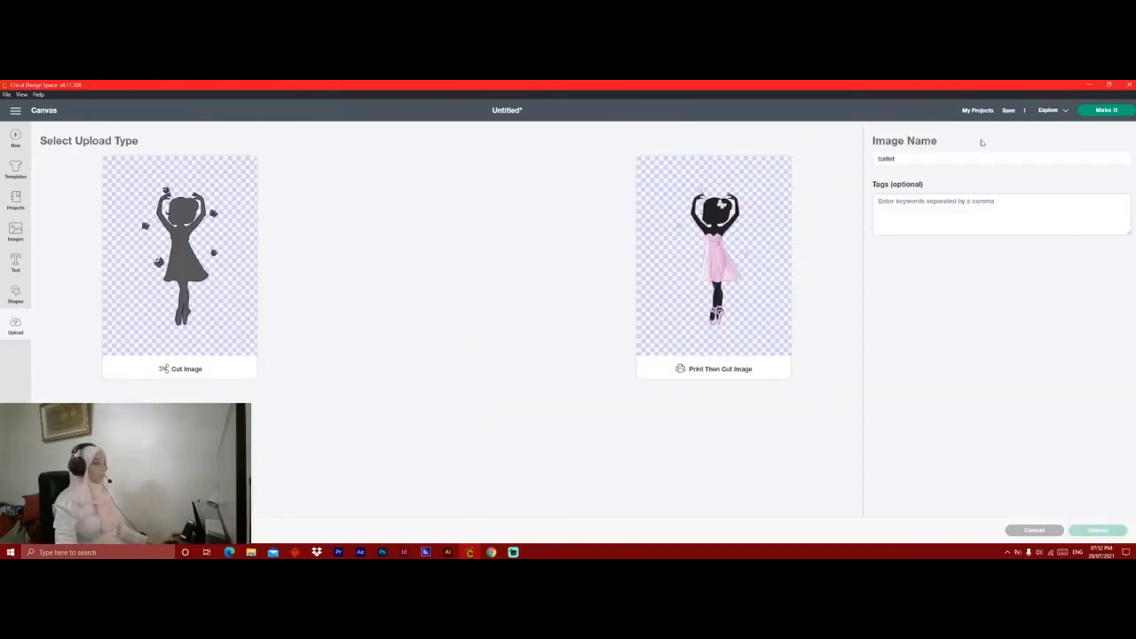
Upload the ballet image as a Cut Image and insert it onto the canvas.
click(202, 228)
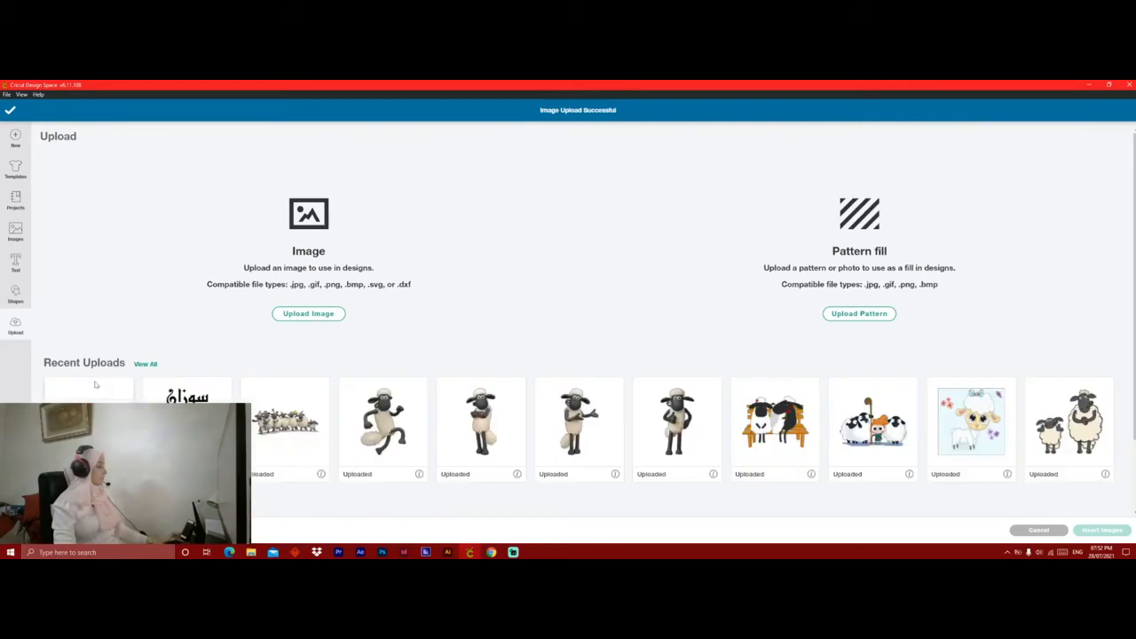
click(103, 390)
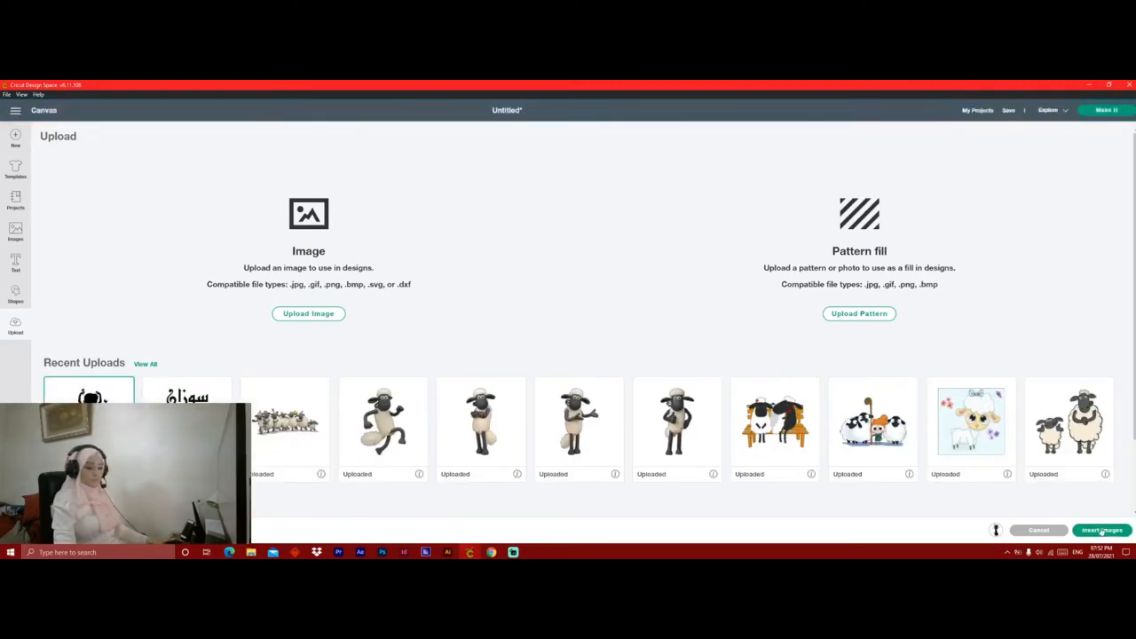
click(1100, 531)
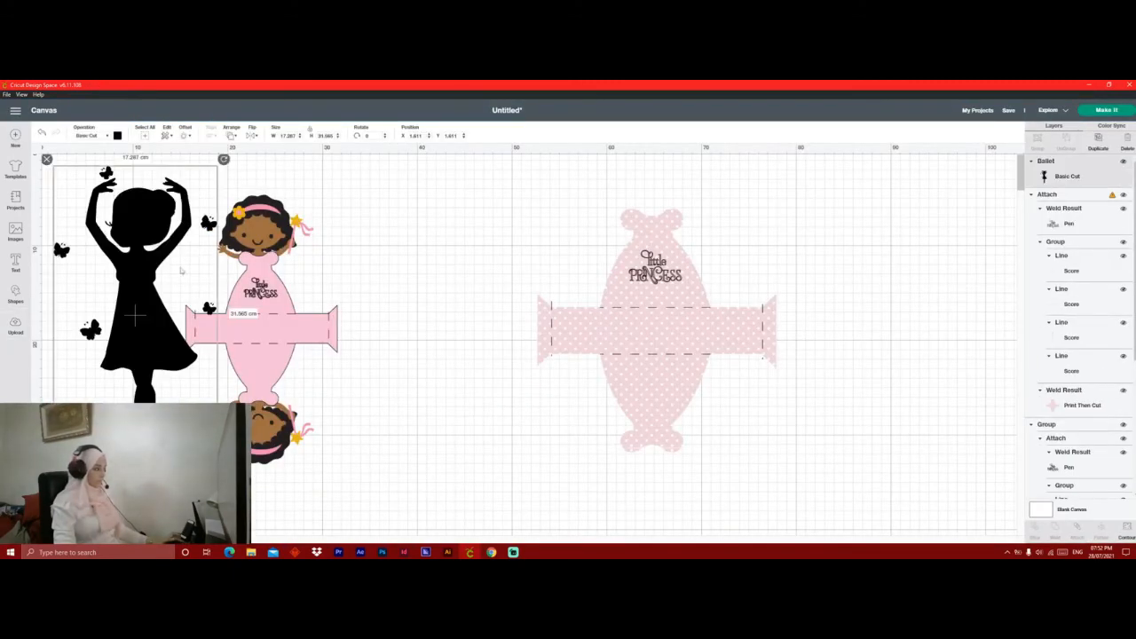
Move the ballerina to the empty area beyond the dresses and the polka-dot dress beside the original princess design.
drag(133, 307, 763, 308)
drag(659, 307, 462, 306)
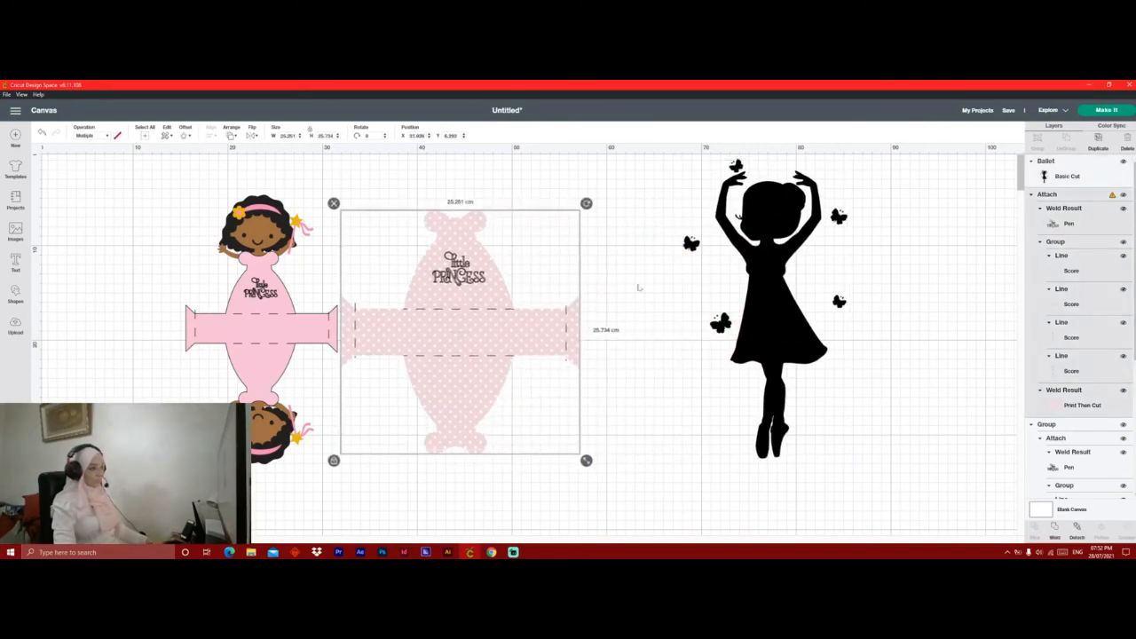
drag(799, 299, 778, 303)
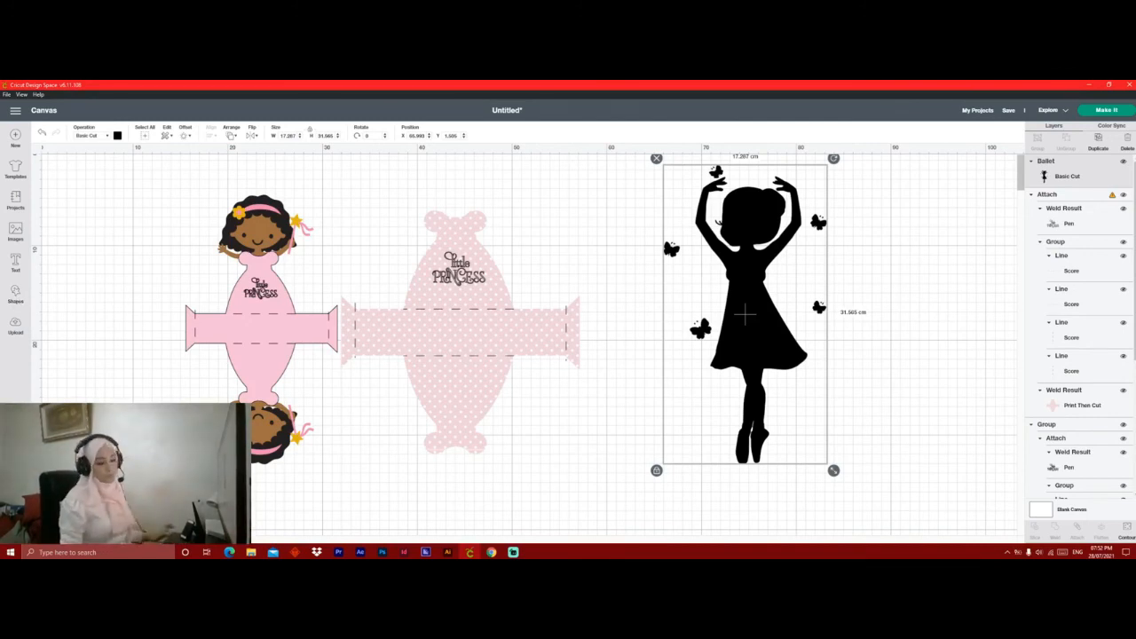
Hide all contours of the ballerina silhouette with Contour to remove the butterflies, and reposition the silhouette.
click(1125, 532)
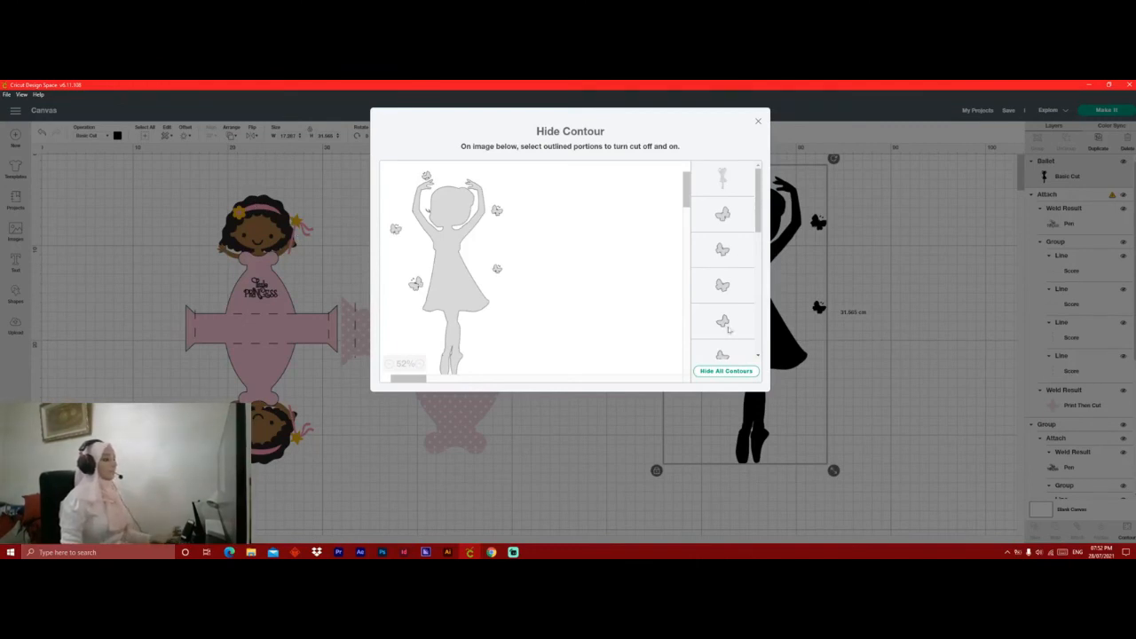
click(728, 371)
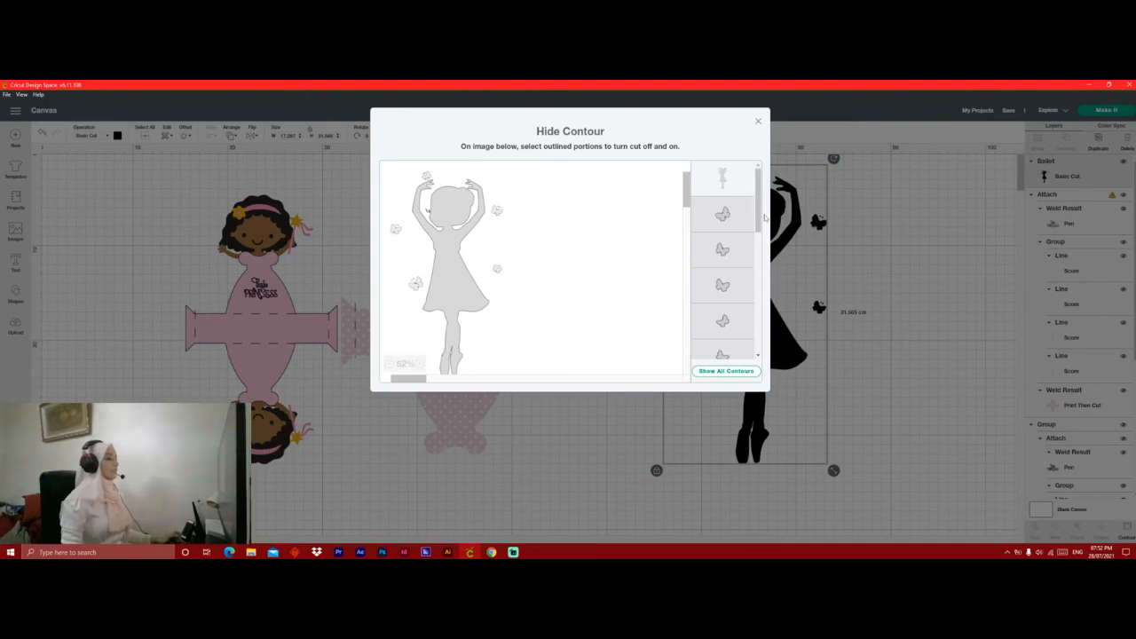
scroll(736, 186, down, 5)
scroll(723, 173, up, 5)
click(757, 124)
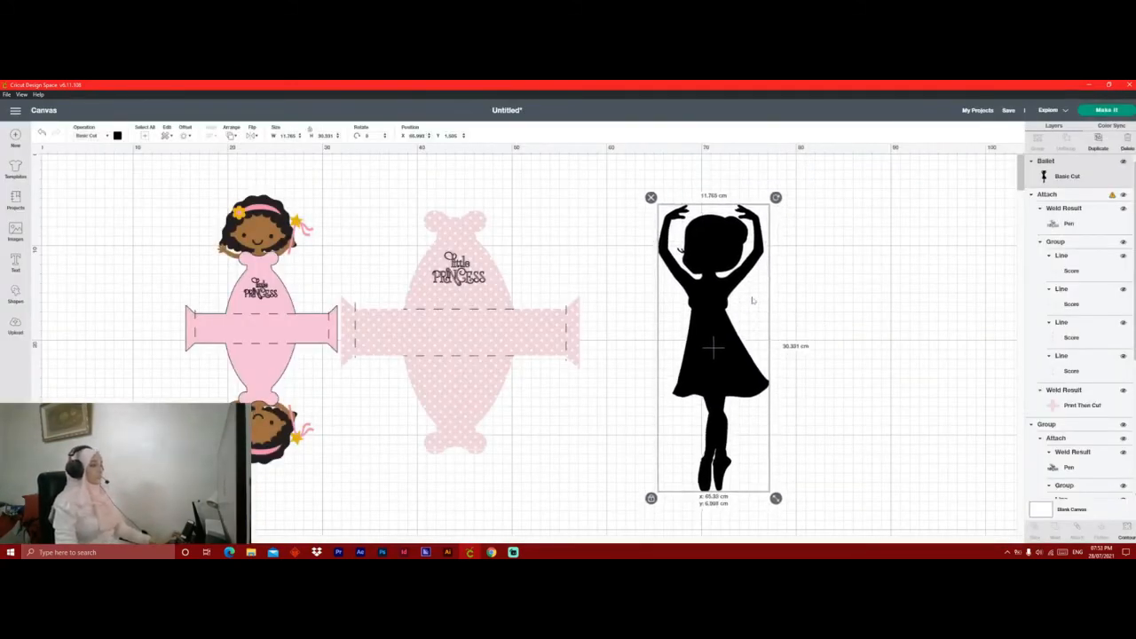
drag(726, 337, 766, 334)
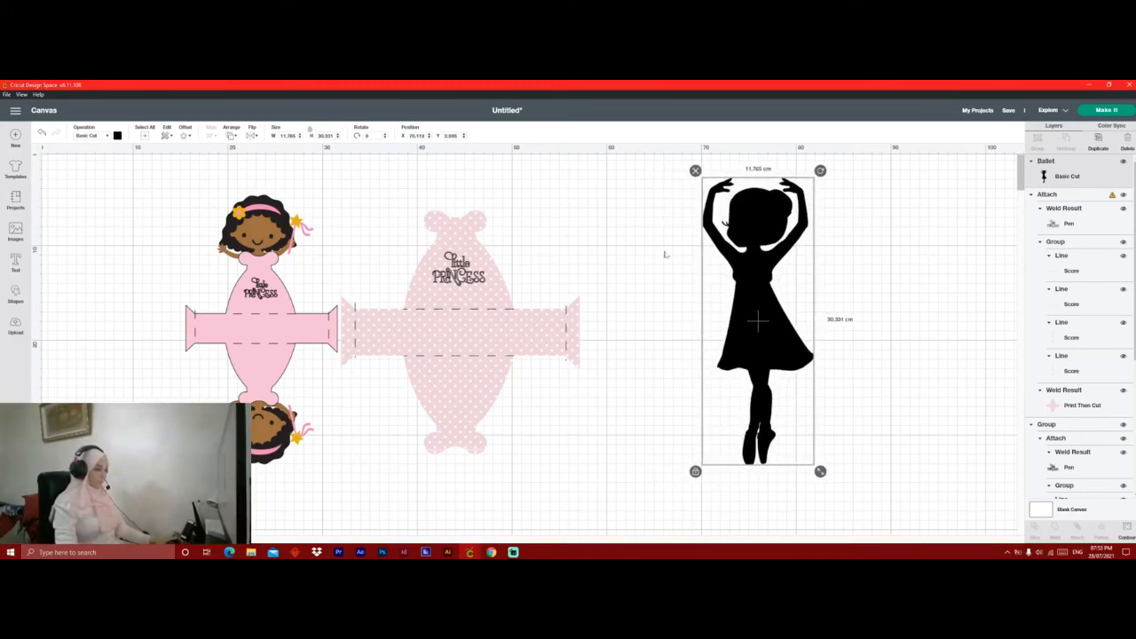
Add a square and stretch it to about 10.76 × 22.7 cm to cover the ballerina from the chest down.
click(15, 294)
click(51, 233)
drag(103, 216, 755, 293)
click(706, 340)
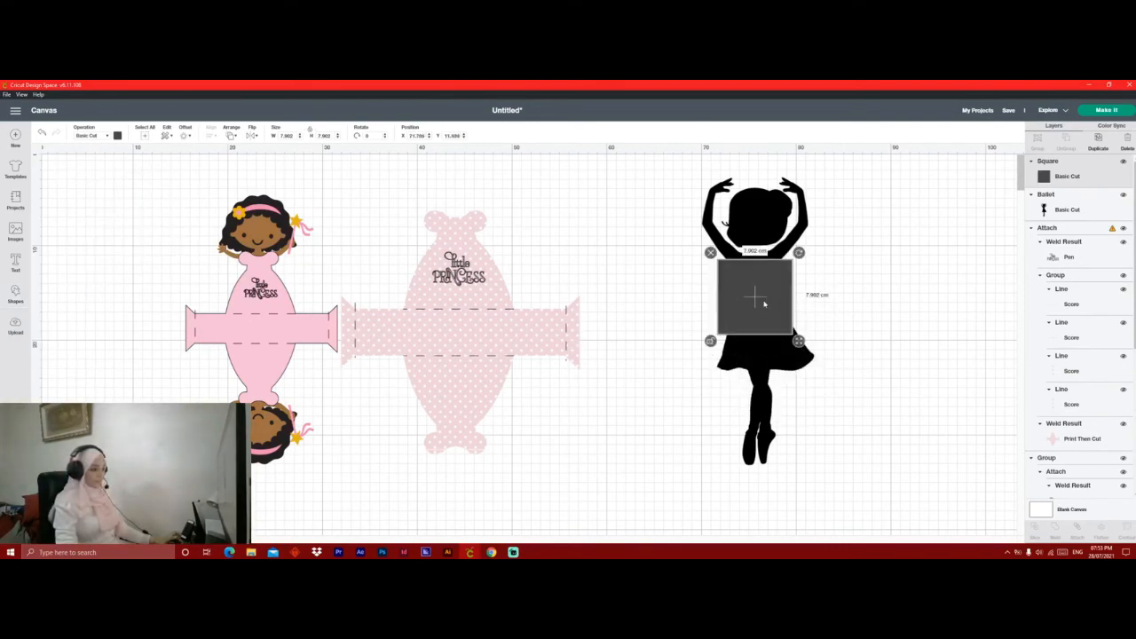
drag(794, 341, 803, 361)
drag(817, 403, 788, 452)
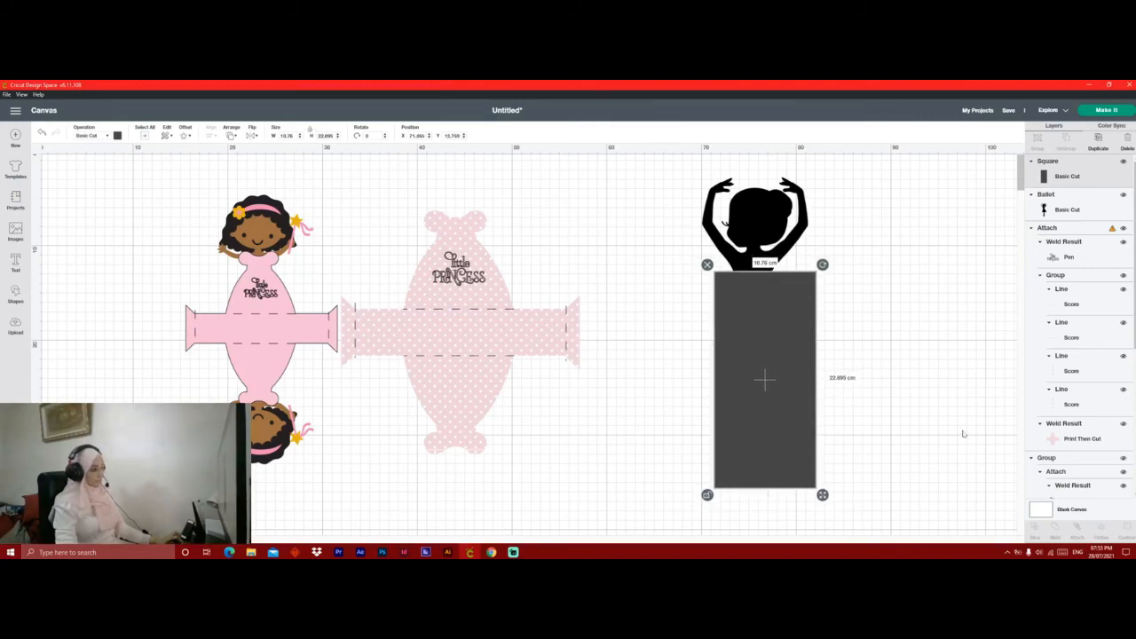
Slice the ballerina with the rectangle and delete the cut pieces, keeping only the head and raised arms.
drag(889, 258, 694, 396)
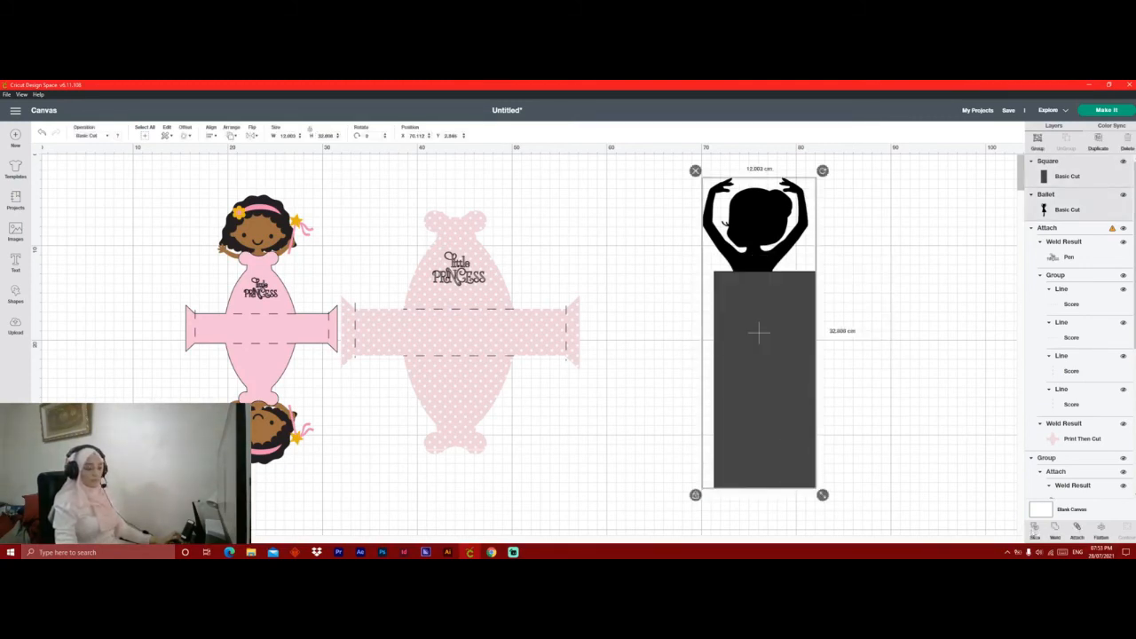
click(1035, 530)
drag(928, 345, 679, 502)
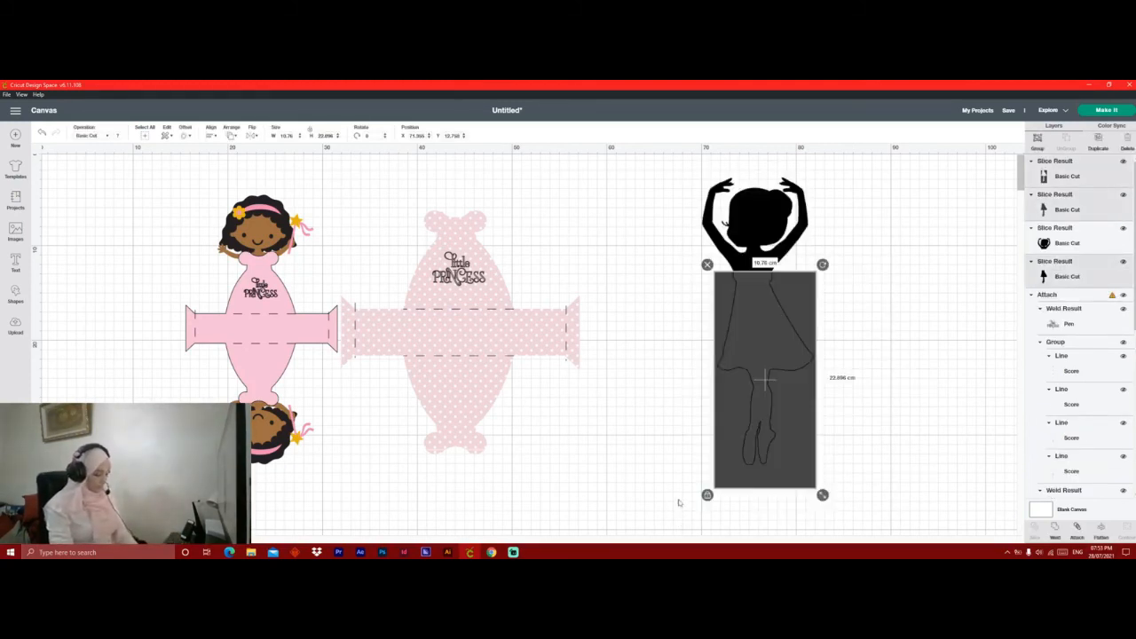
key(Delete)
Position the polka-dot dress directly below the ballerina's head and arms, and send that upper body to the back.
drag(460, 373, 758, 416)
right_click(769, 206)
click(798, 309)
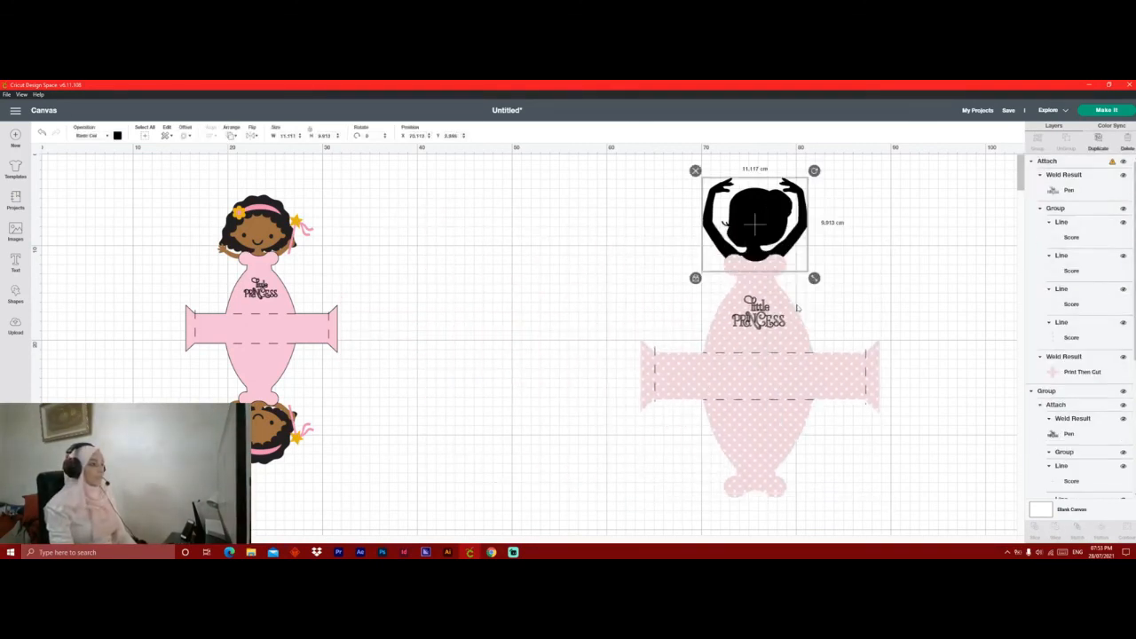
drag(775, 336, 775, 331)
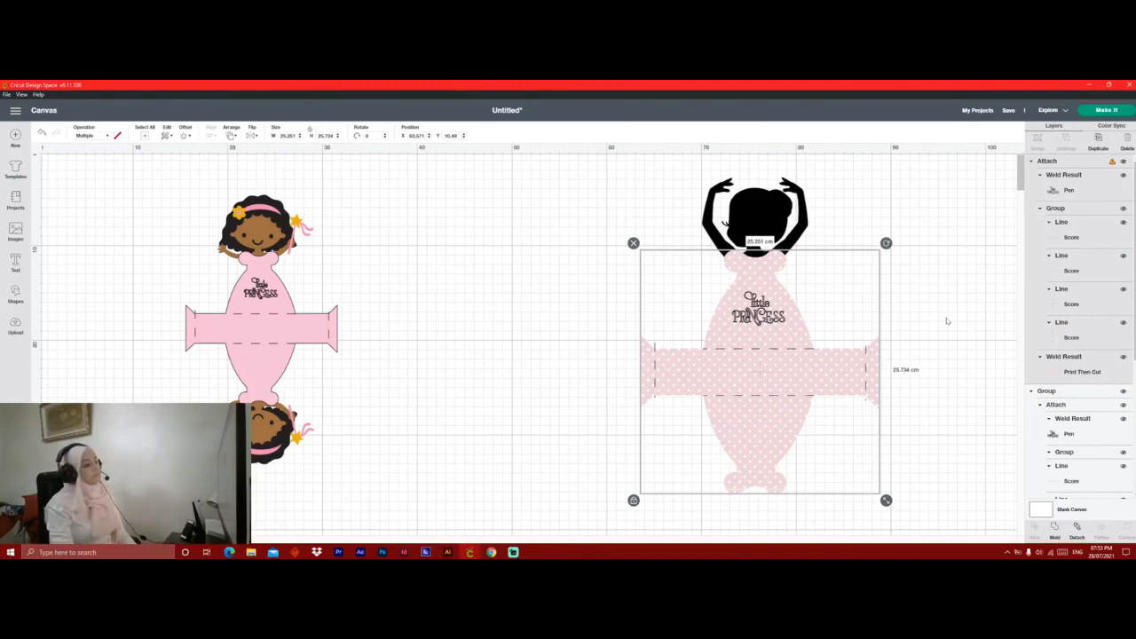
click(982, 320)
Try slightly adjusting the upper body's size and the dress's position where they meet.
click(755, 227)
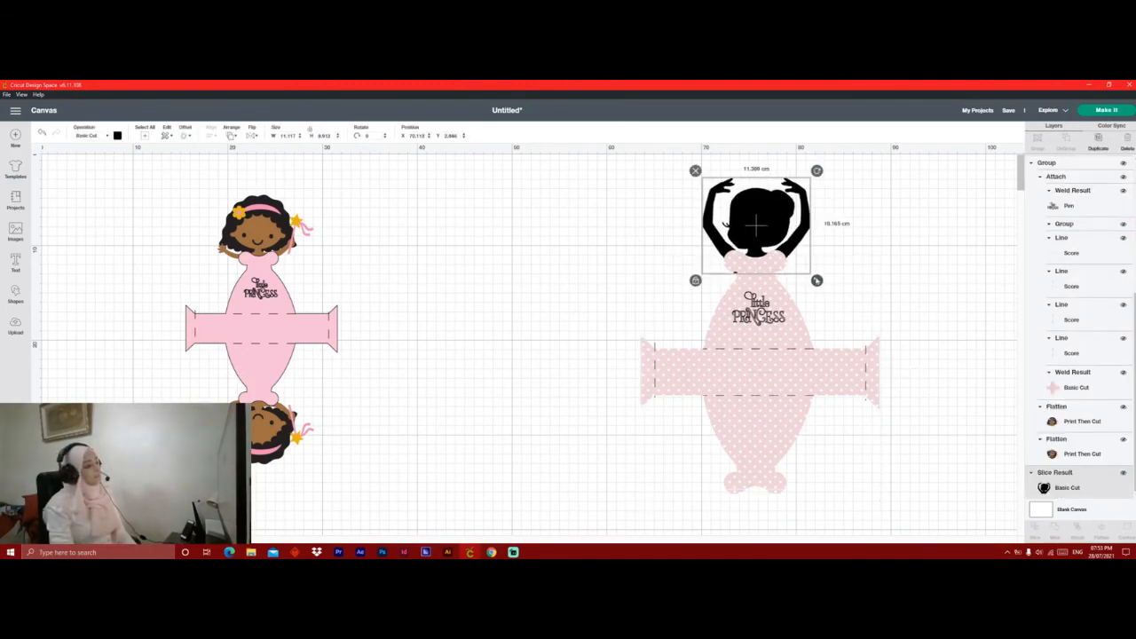
drag(817, 281, 816, 279)
click(812, 285)
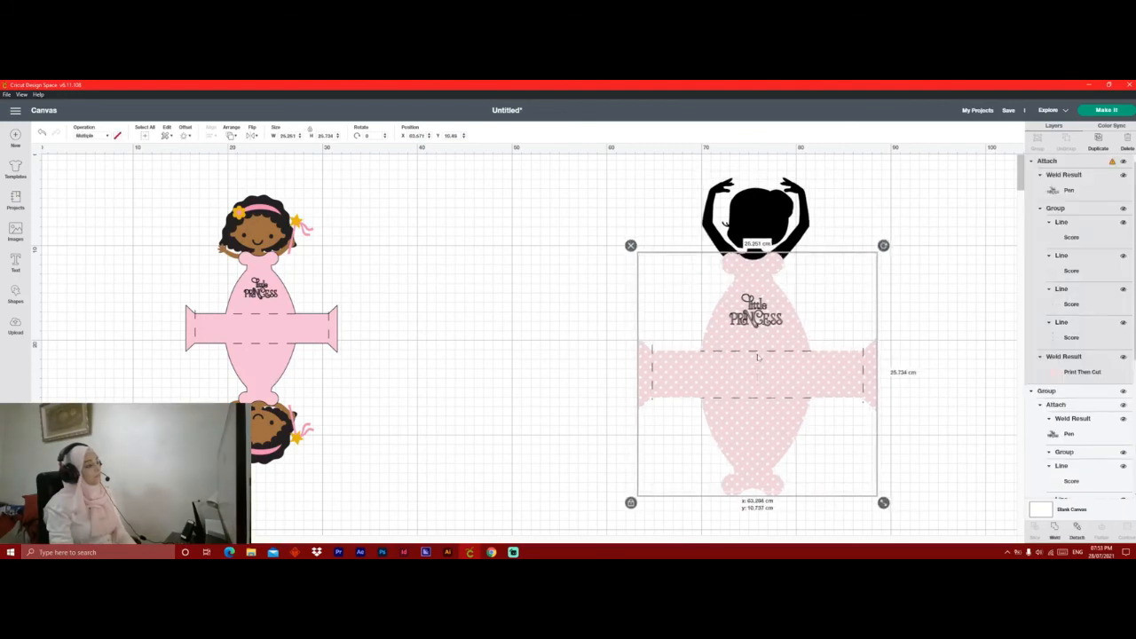
click(919, 229)
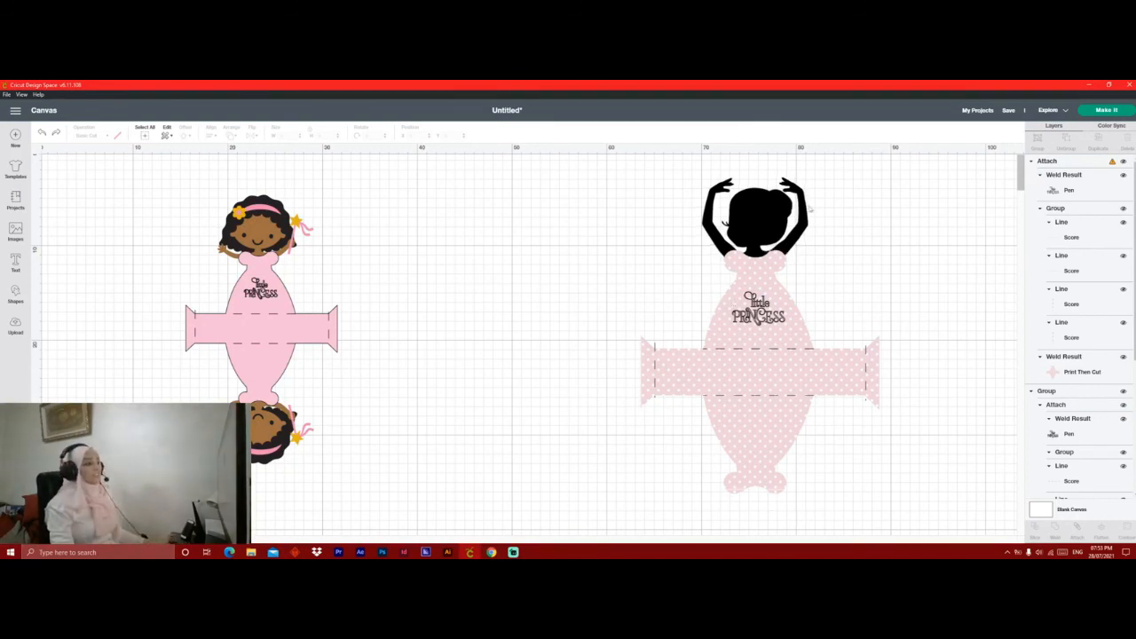
Duplicate the ballerina's upper body and flip the copy vertically.
right_click(770, 208)
click(1111, 126)
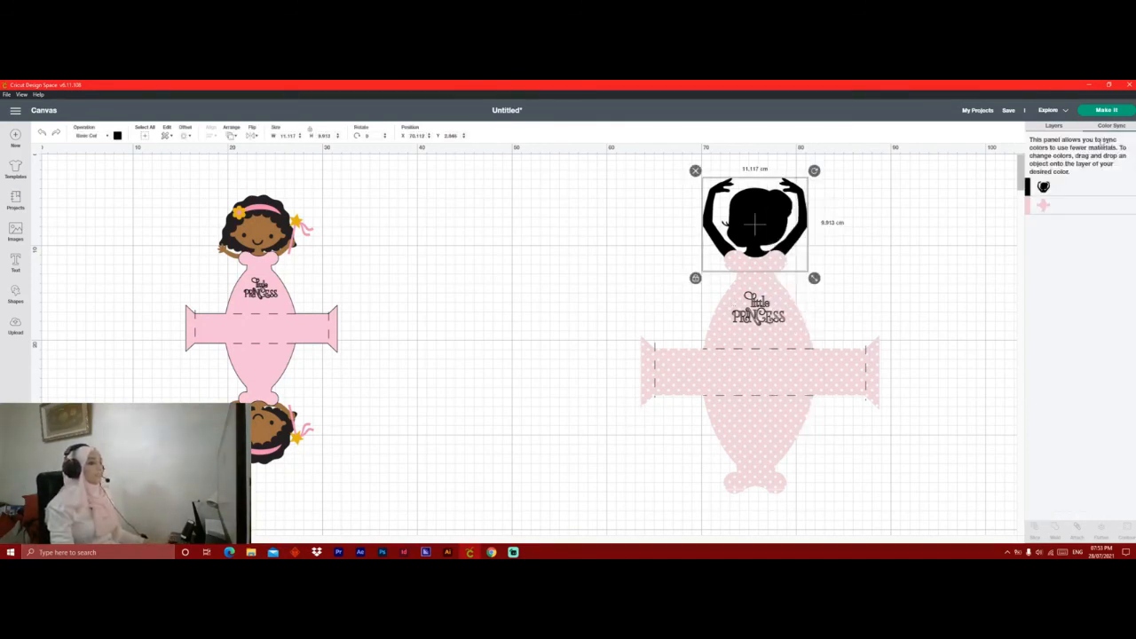
click(1058, 126)
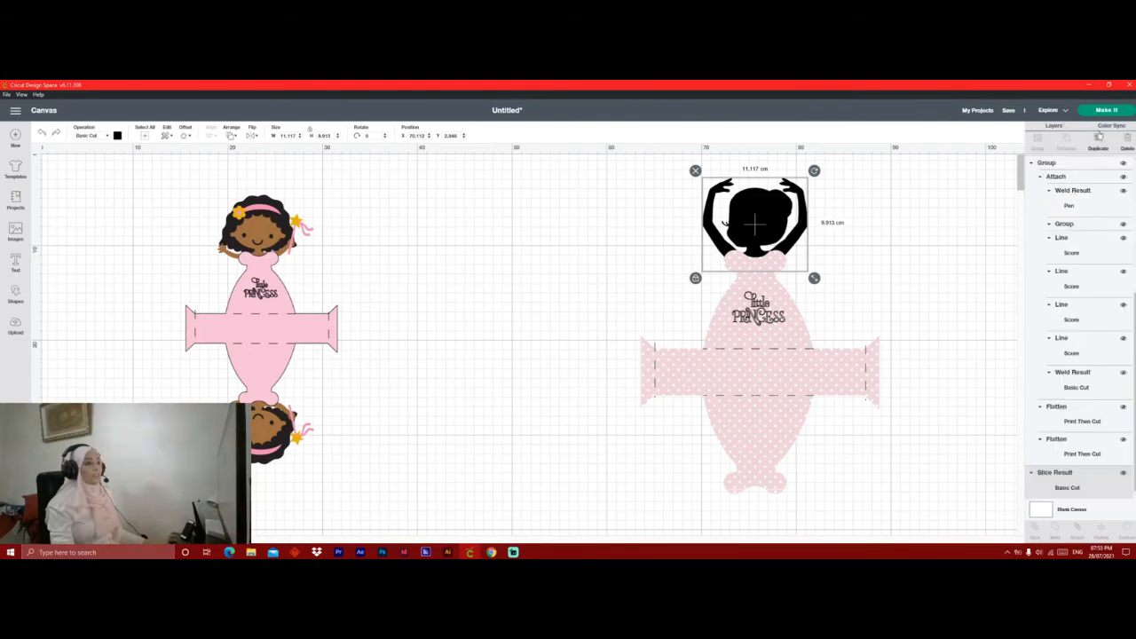
click(1099, 141)
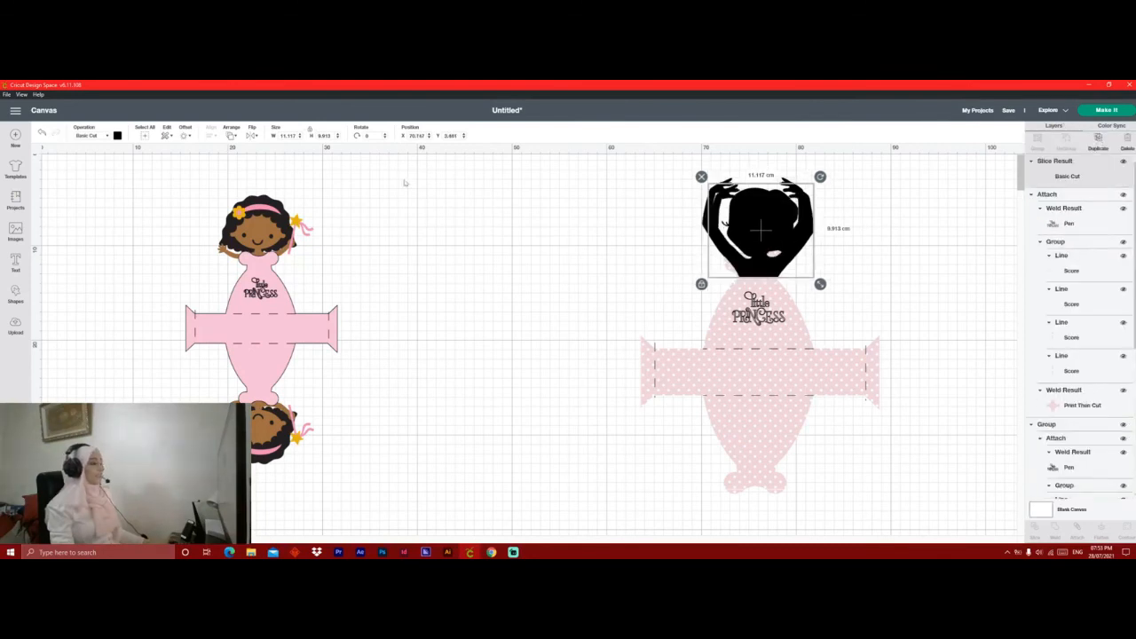
click(252, 135)
click(262, 161)
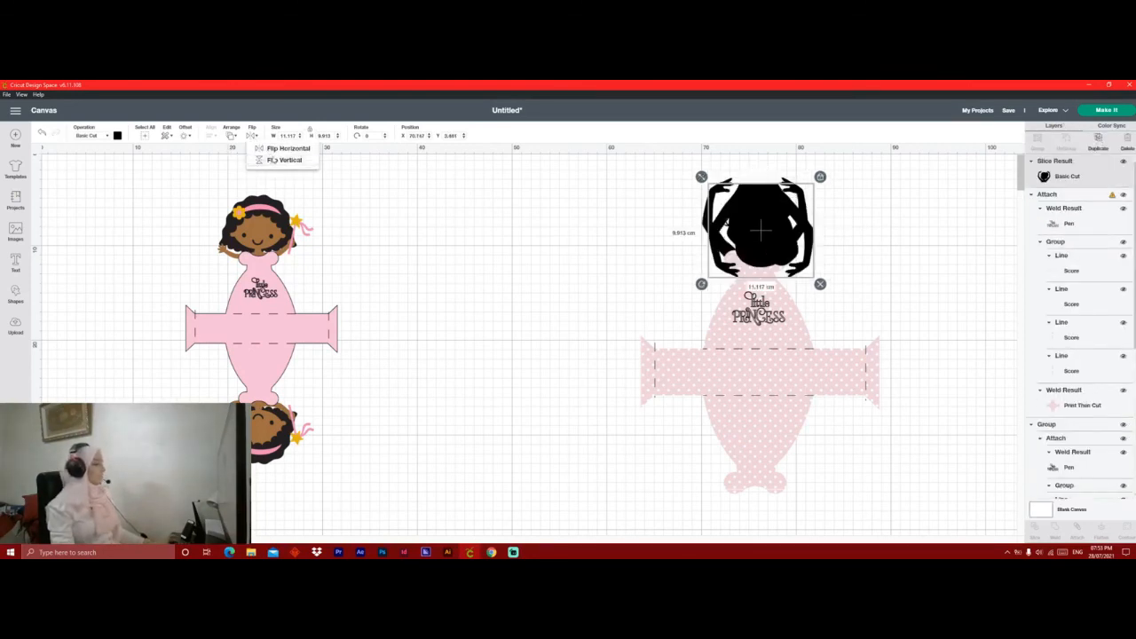
Place the flipped upper body behind the dress's lower end and group the whole ballerina design.
drag(760, 231, 754, 526)
right_click(755, 522)
click(799, 395)
click(934, 264)
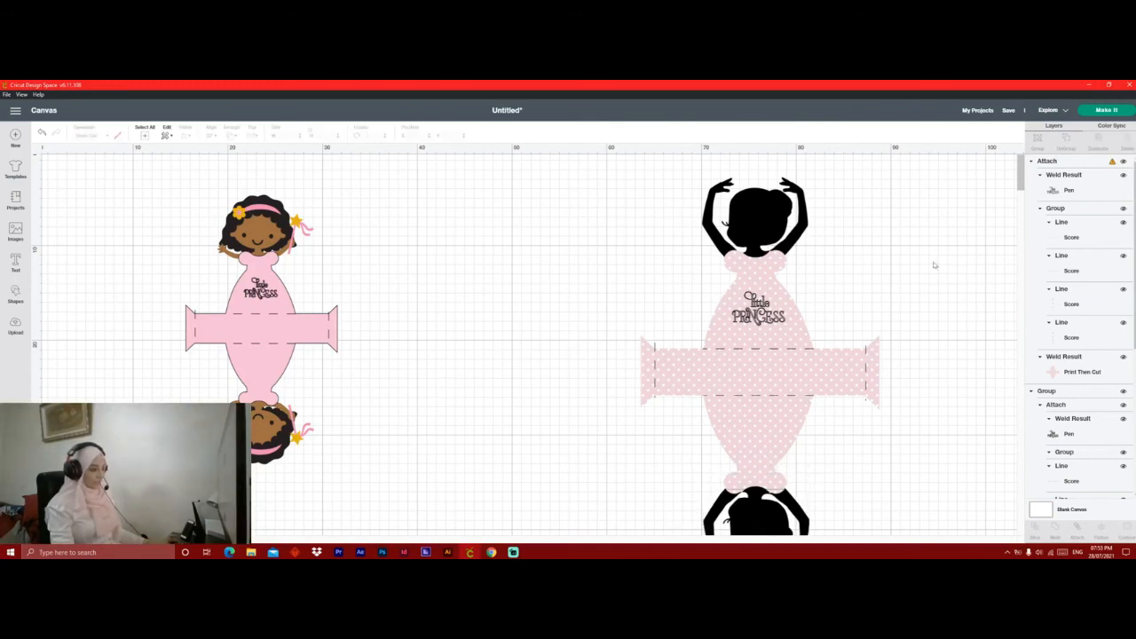
drag(939, 171, 641, 535)
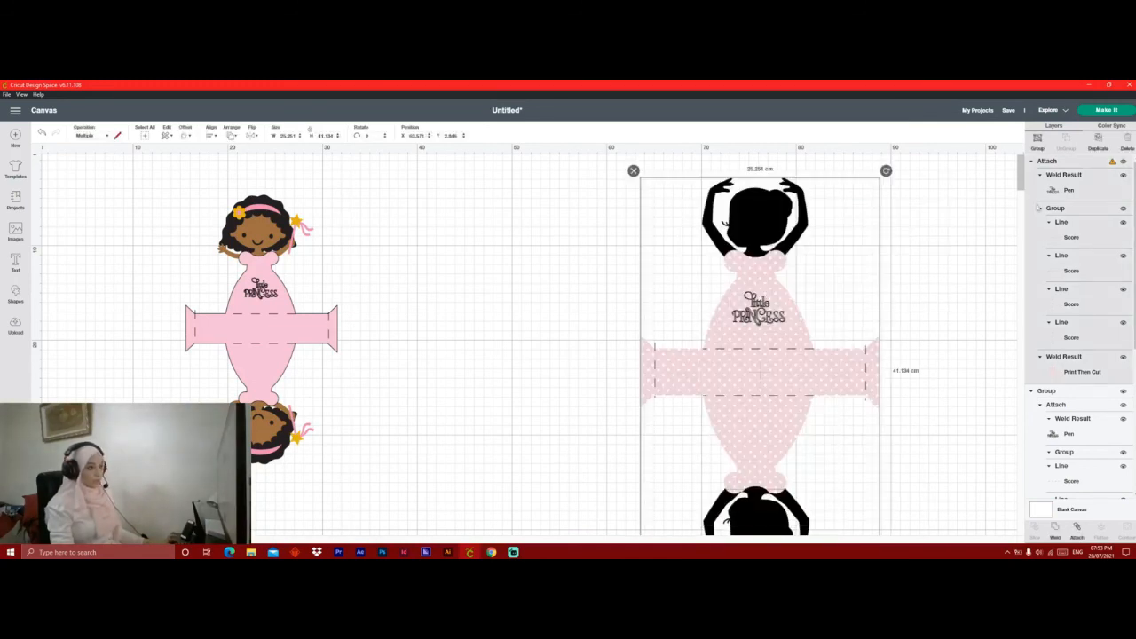
click(1037, 142)
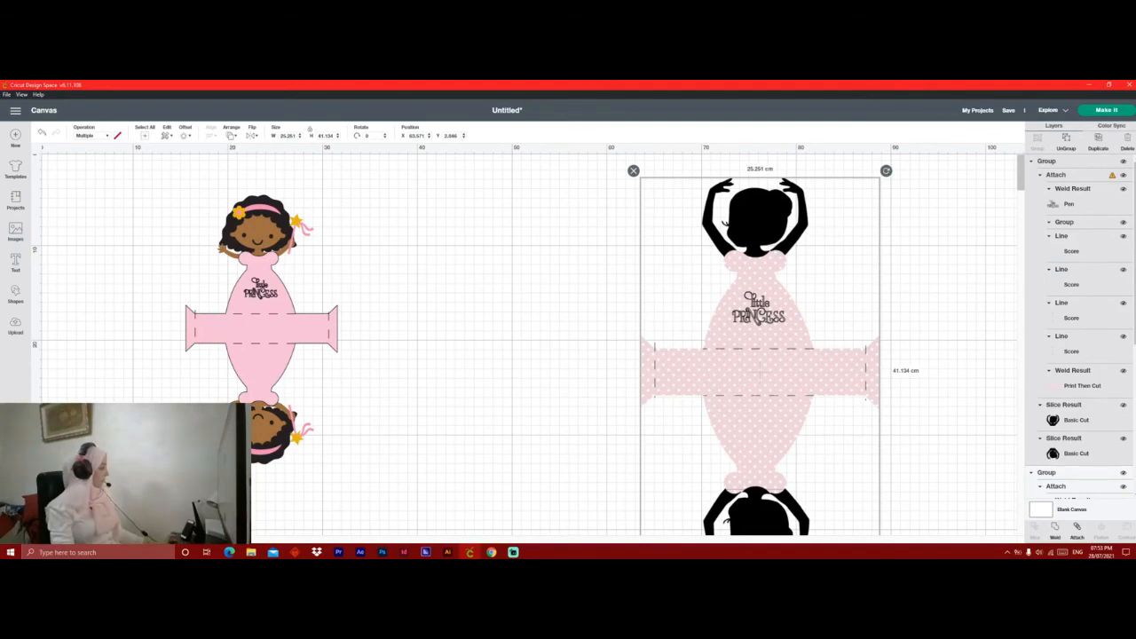
Enlarge the original princess design, and move the ballerina design beside it, enlarging it to about 35.27 × 57.46 cm.
key(ctrl+minus)
click(208, 336)
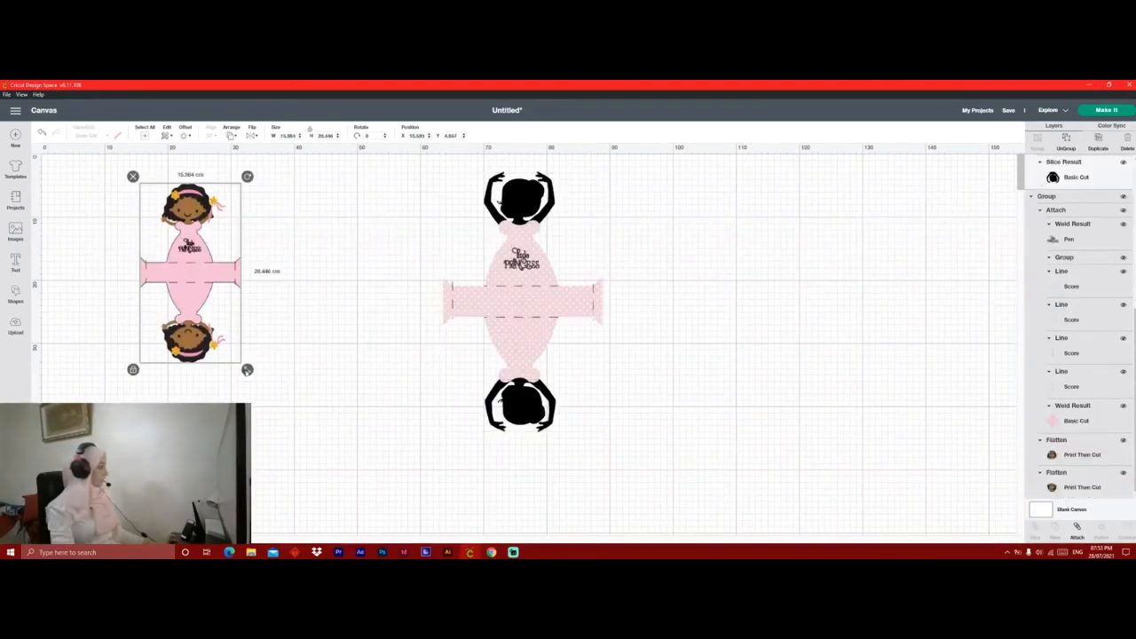
drag(247, 370, 332, 523)
drag(532, 391, 470, 393)
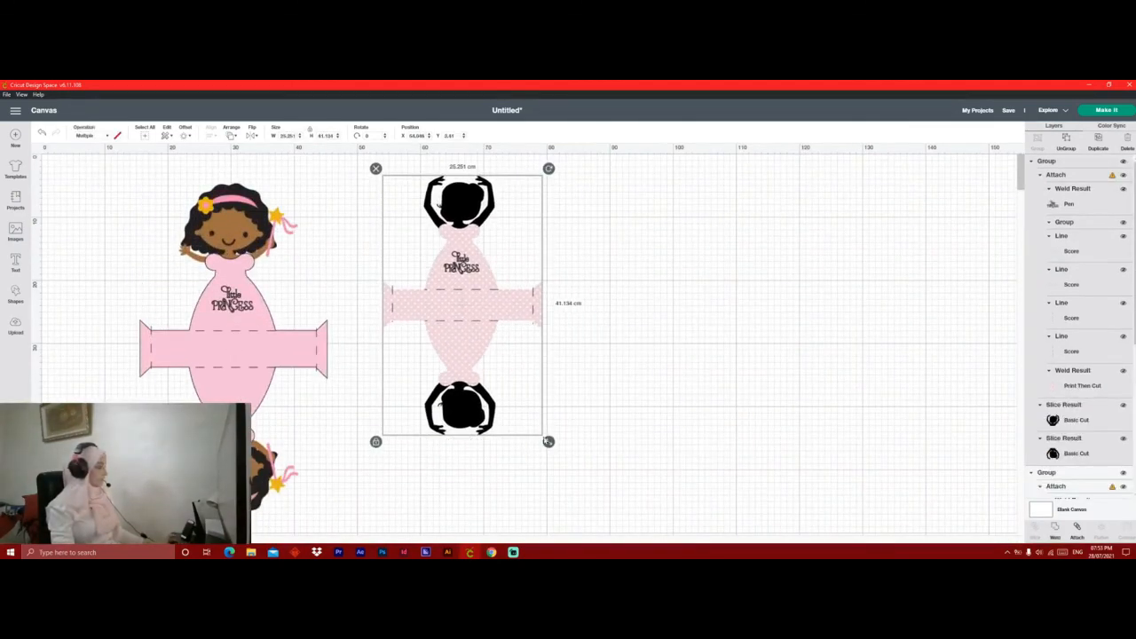
drag(547, 441, 580, 535)
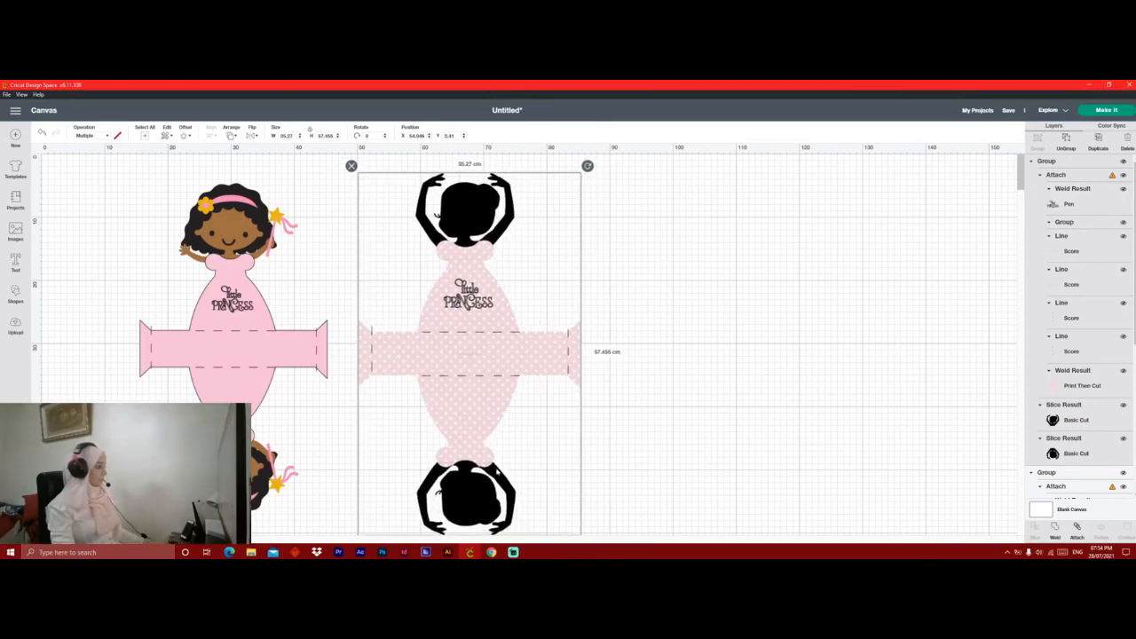
Hide the original princess design and try to send only the ballerina design to the cutting preparation.
drag(497, 473, 494, 467)
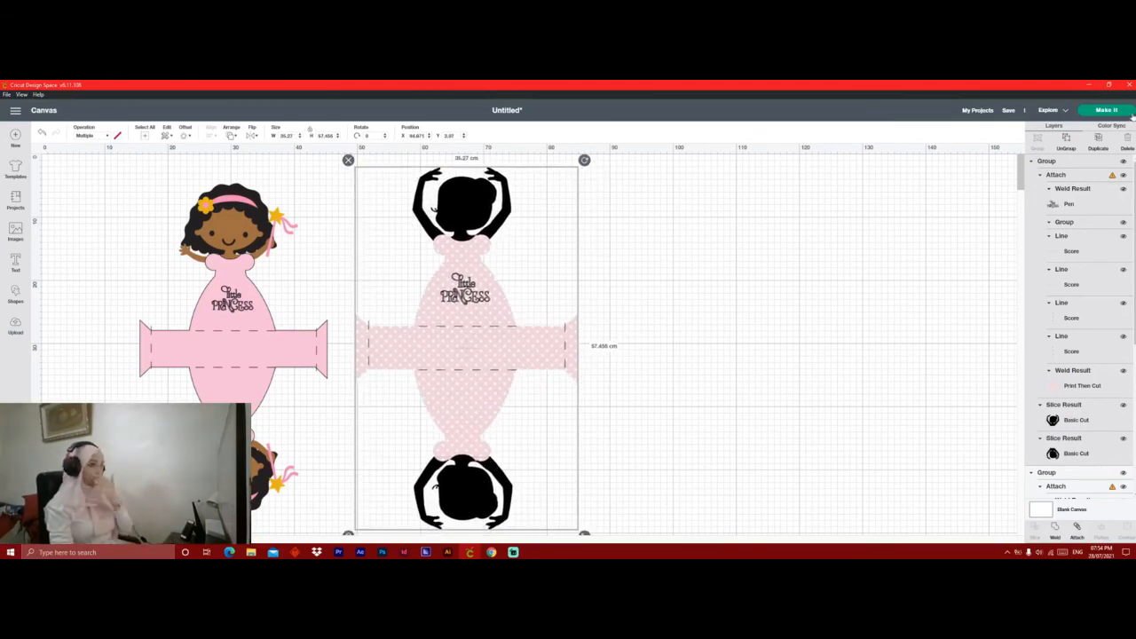
click(246, 275)
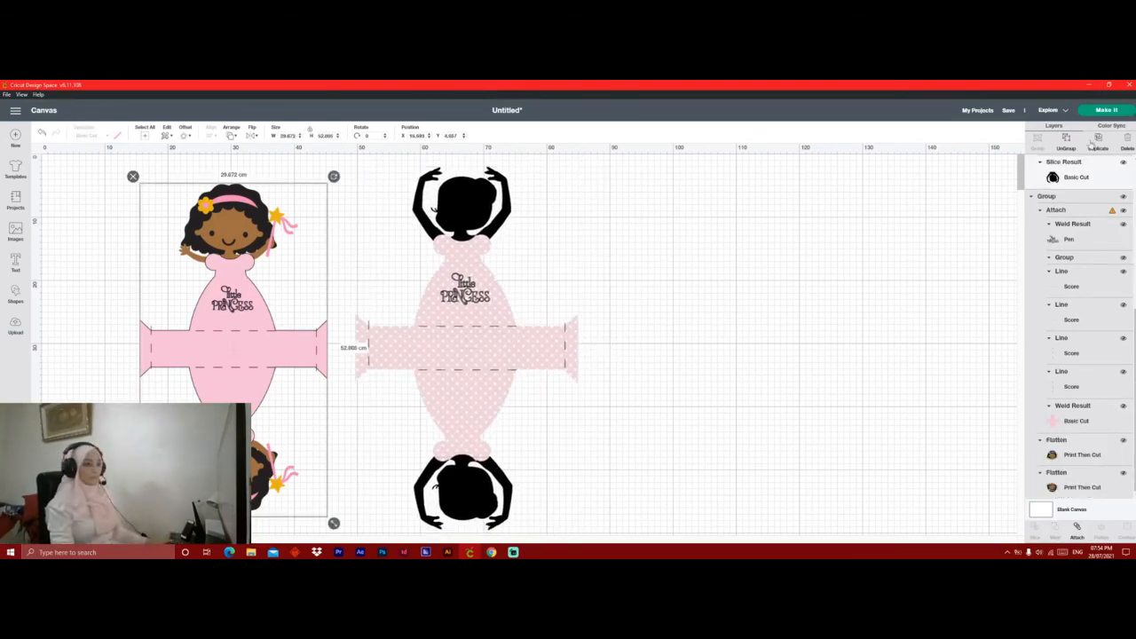
click(1122, 197)
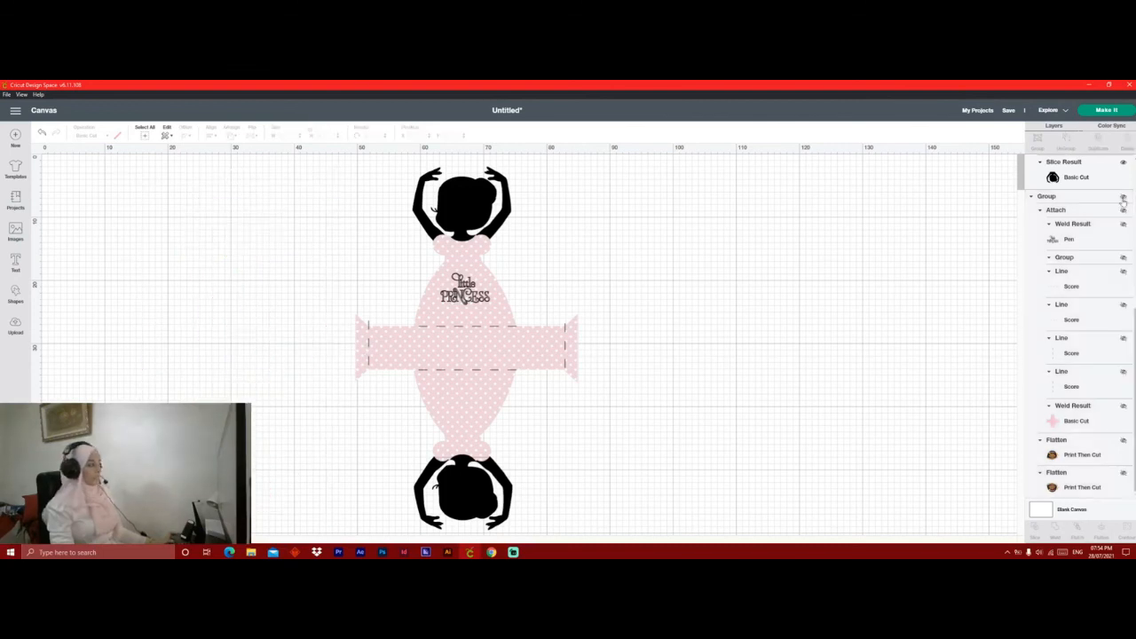
click(1110, 113)
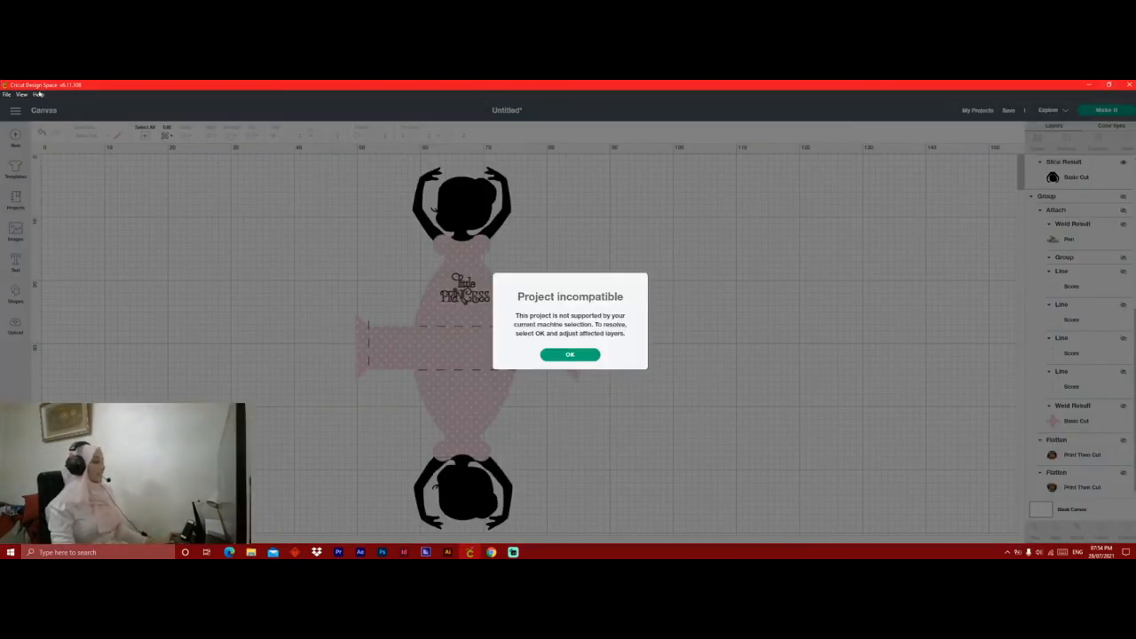
click(570, 355)
Shrink the ballerina design to about 15.35 × 25 cm and move it to an empty area of the canvas.
drag(485, 343, 479, 340)
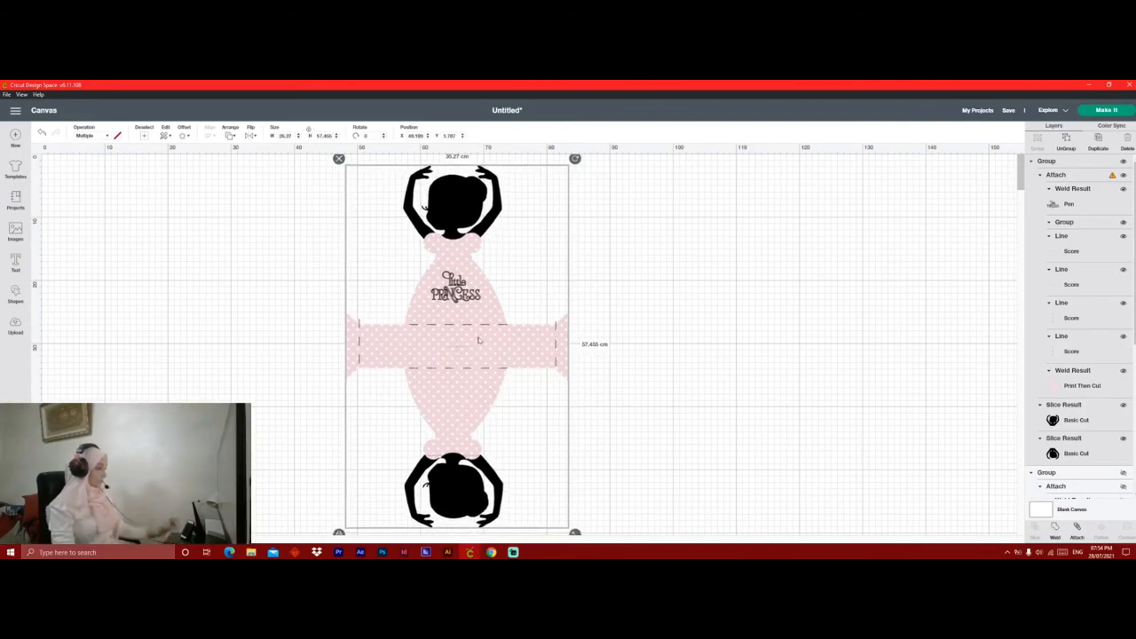
drag(522, 462, 526, 450)
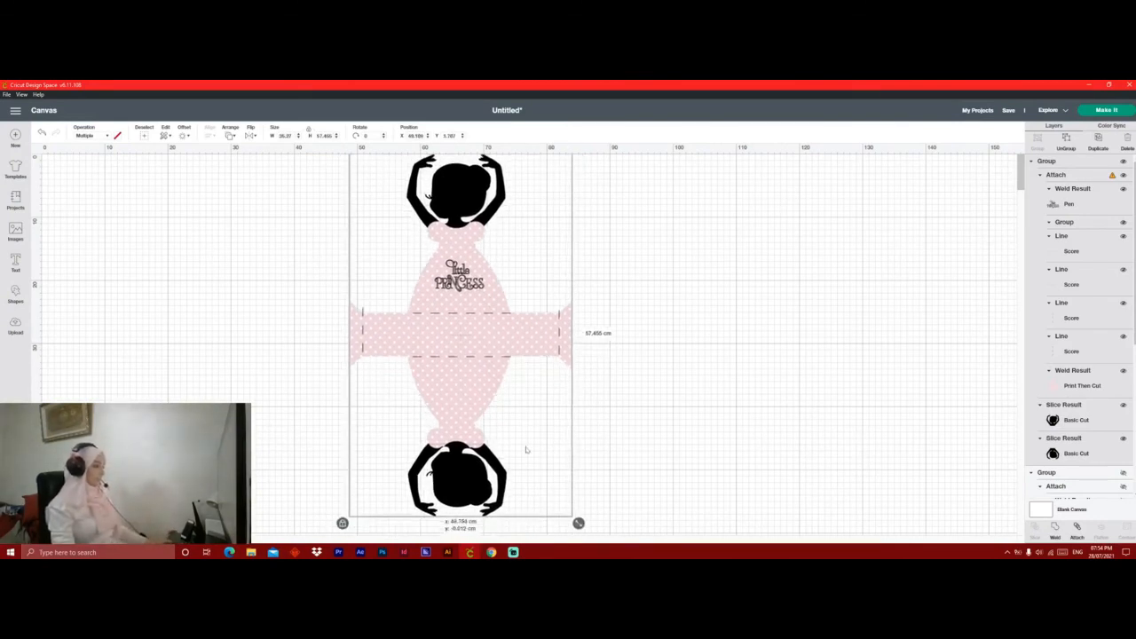
drag(579, 524, 521, 429)
drag(461, 368, 434, 395)
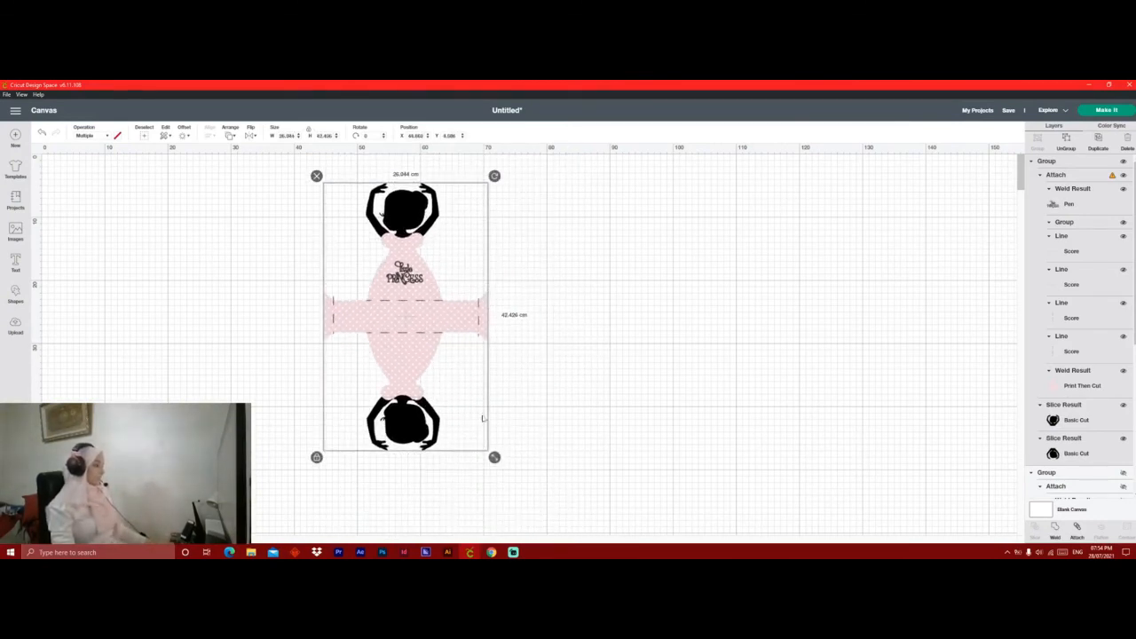
drag(495, 457, 452, 388)
drag(399, 337, 464, 378)
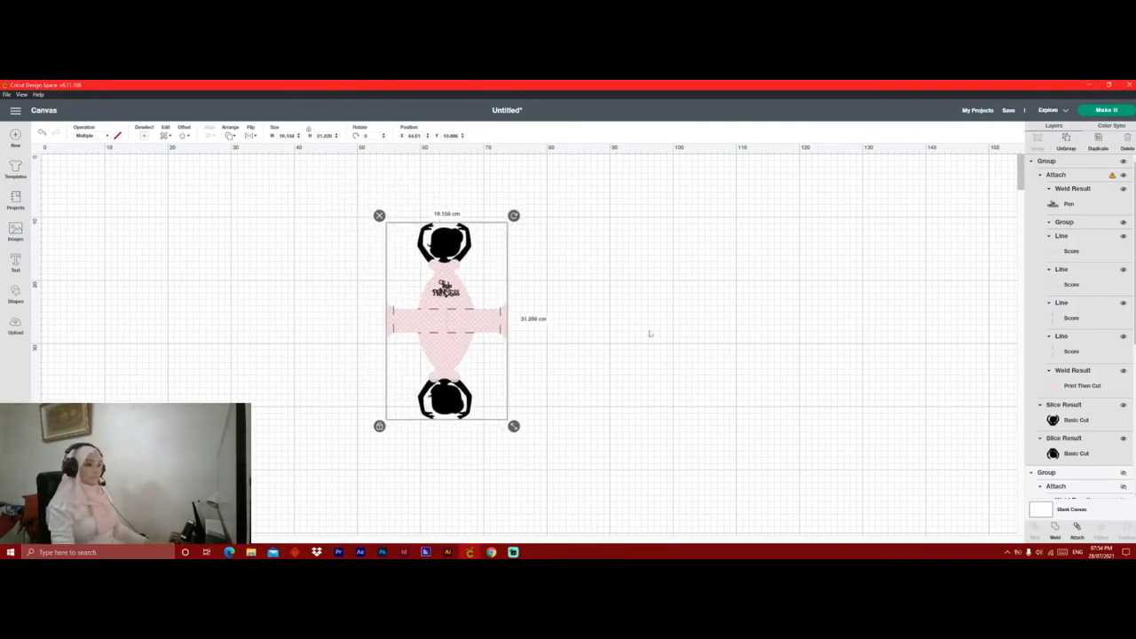
drag(513, 426, 489, 387)
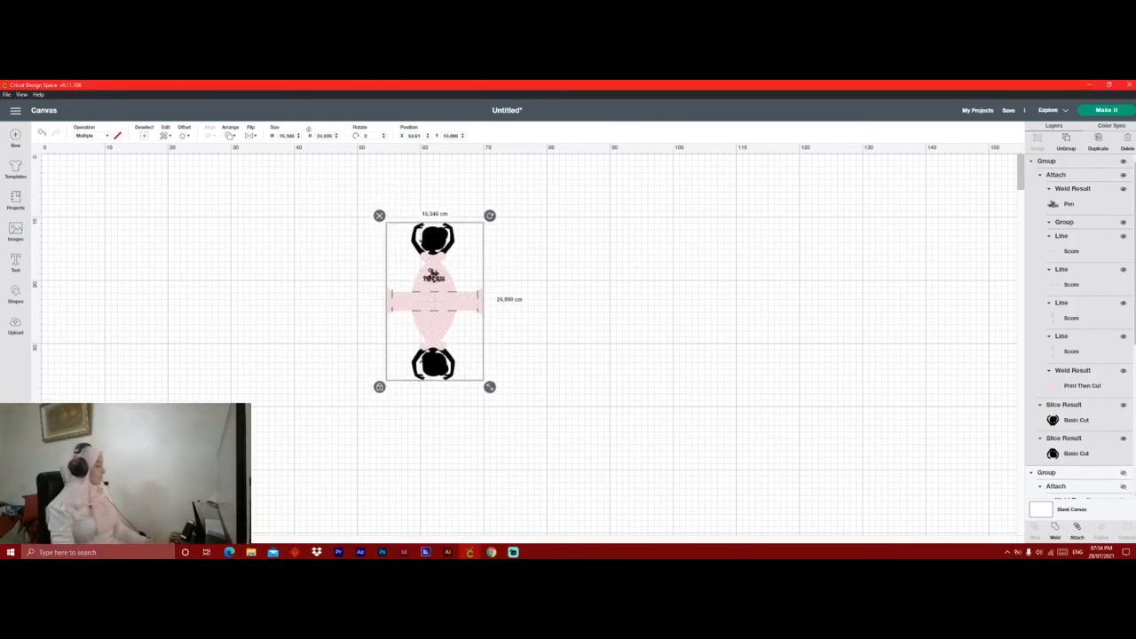
key(ctrl+plus)
key(ctrl+plus)
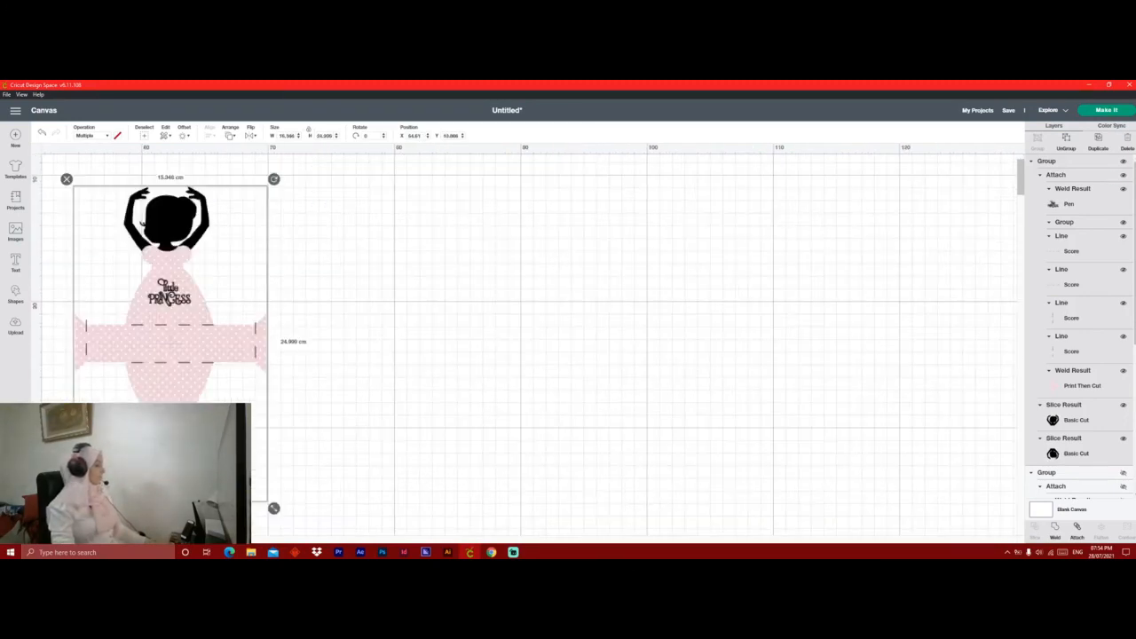
drag(214, 399, 680, 399)
click(844, 352)
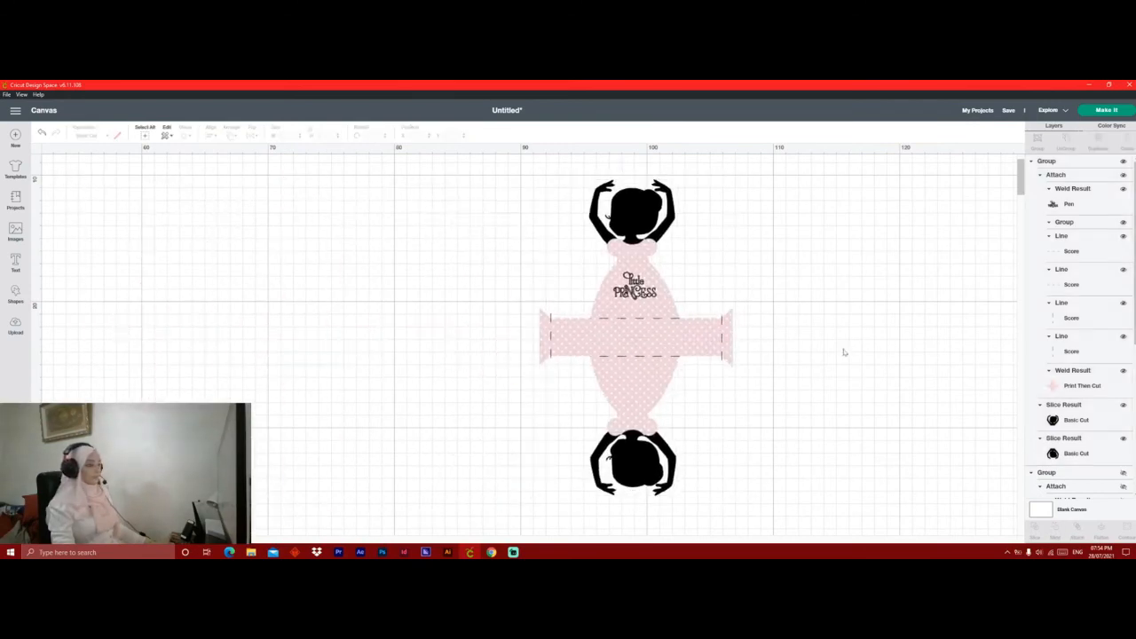
Open the cutting preparation, examine the printed dress mat and the black upper-body mat, and return to the canvas.
click(1116, 113)
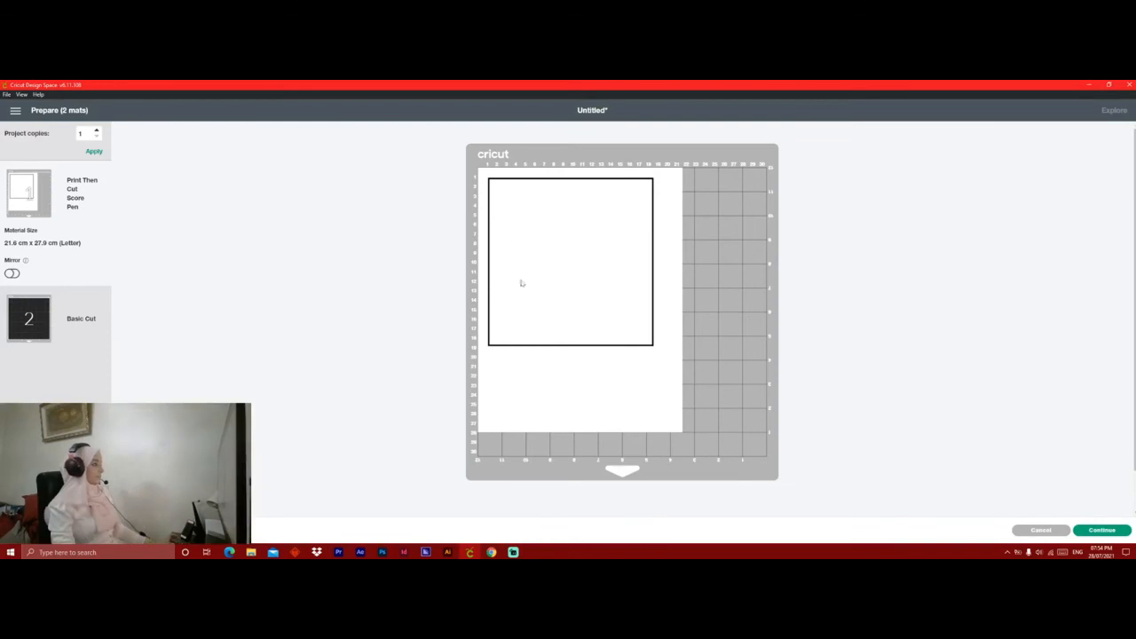
click(48, 317)
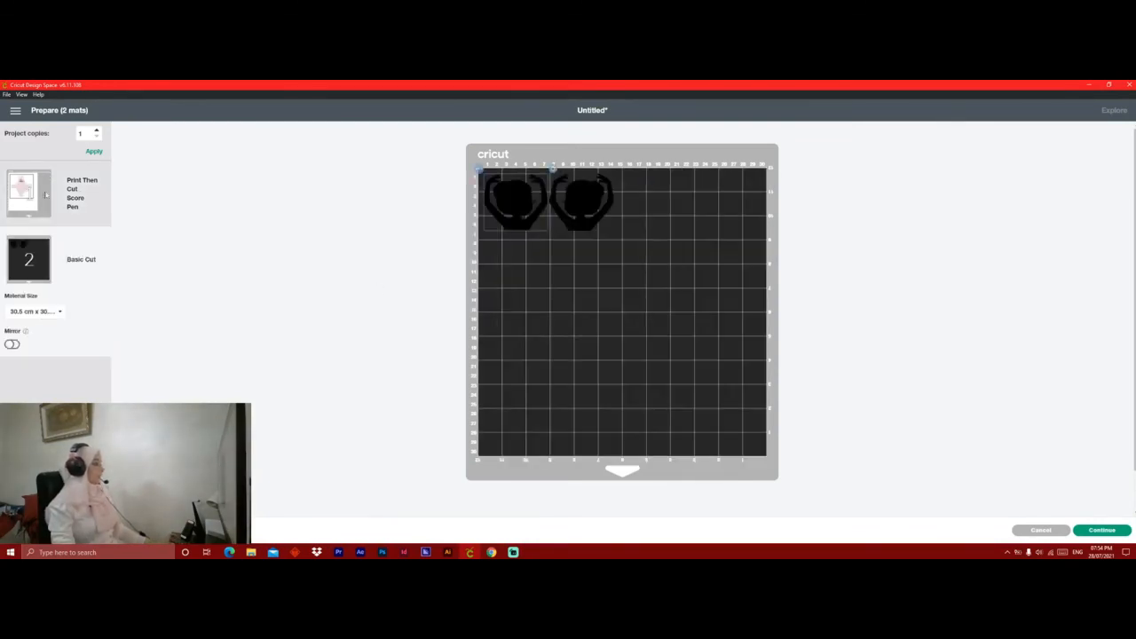
click(573, 201)
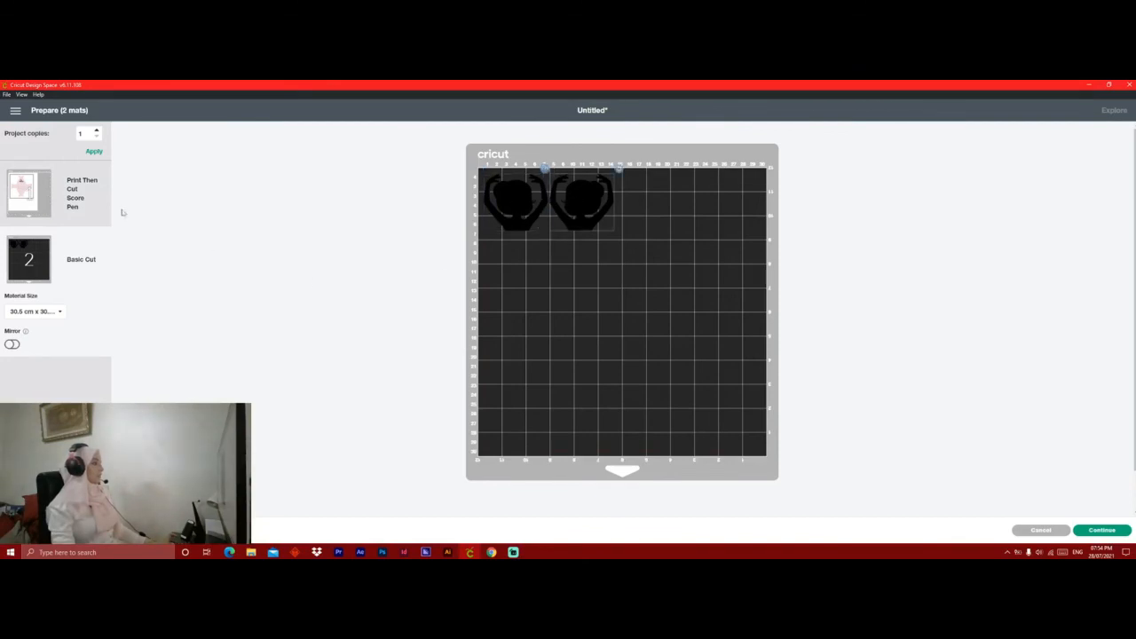
click(18, 187)
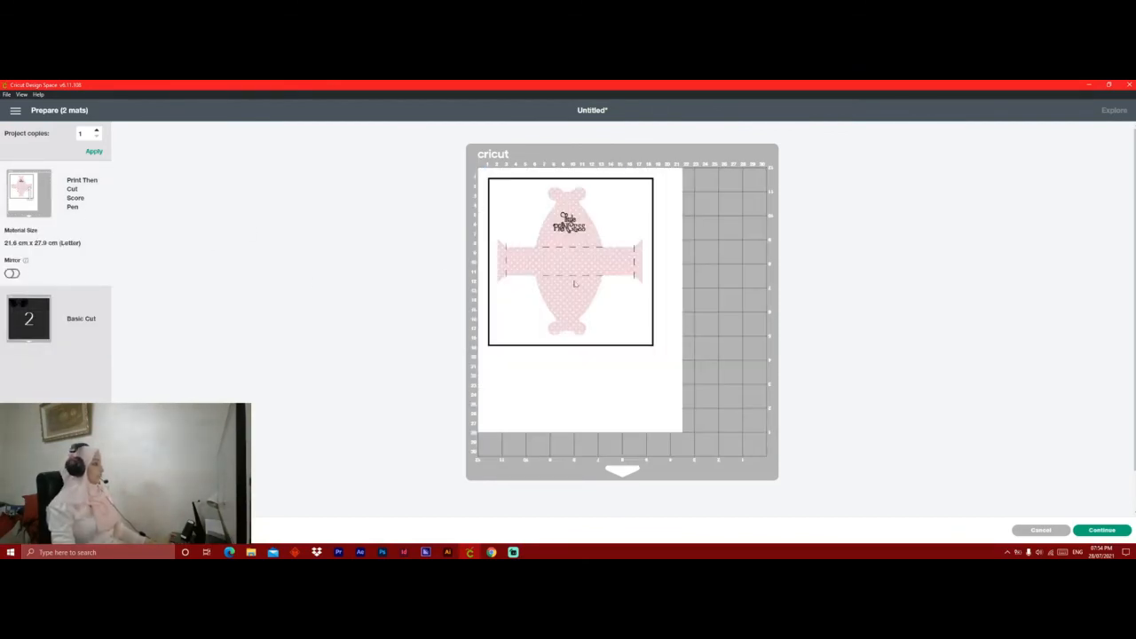
click(16, 111)
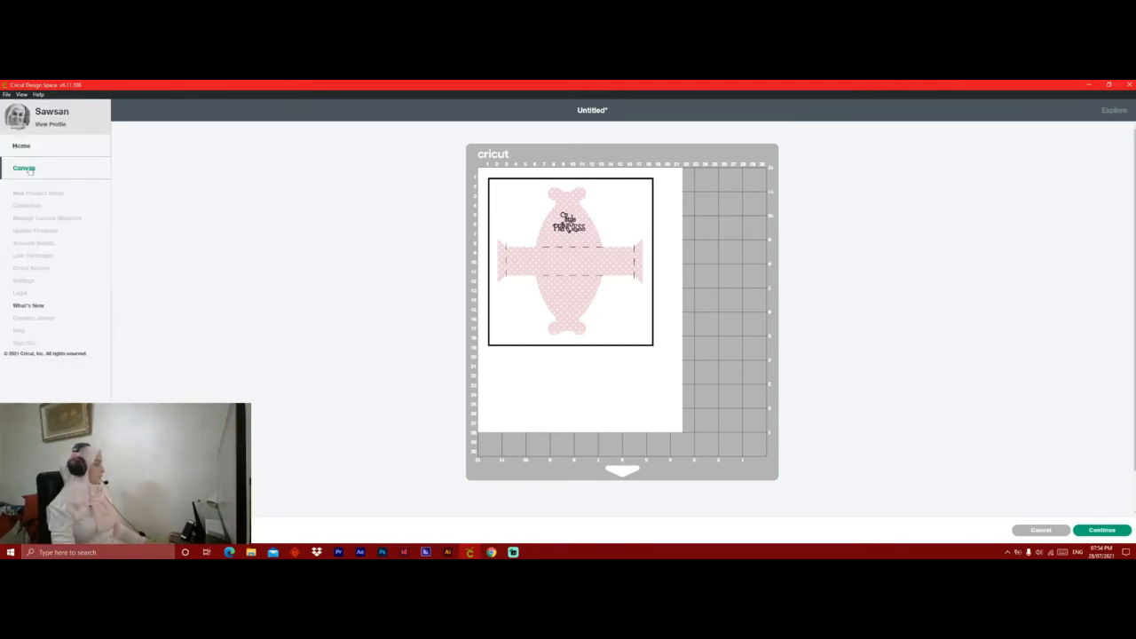
click(24, 167)
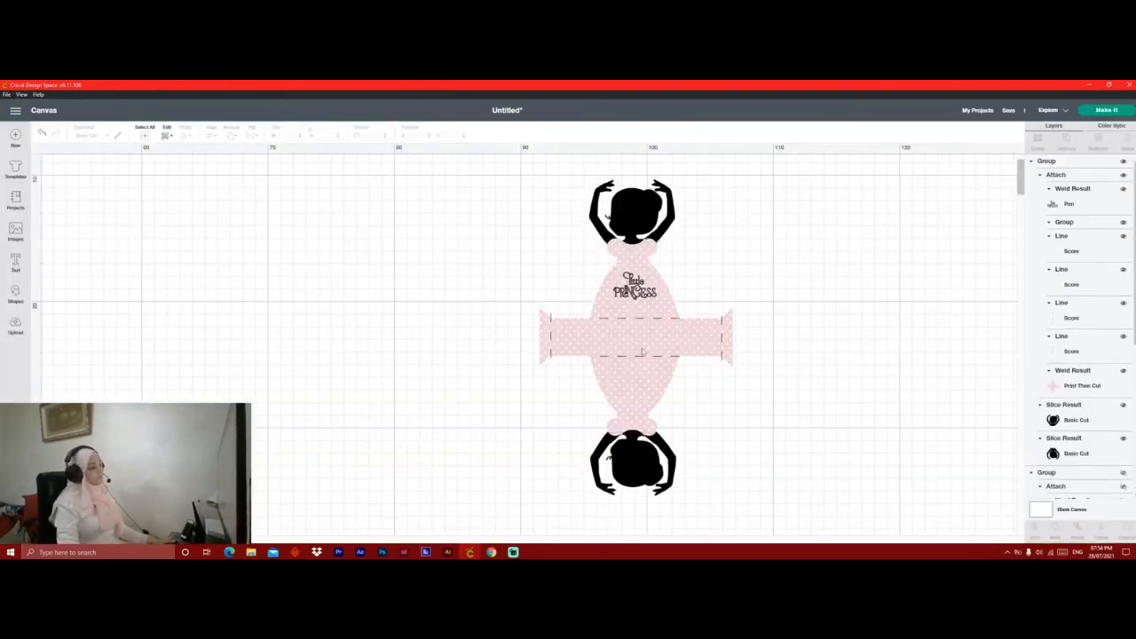
Reposition the ballerina design on the canvas and make the hidden original princess design visible again.
drag(641, 352, 433, 353)
drag(432, 374, 451, 358)
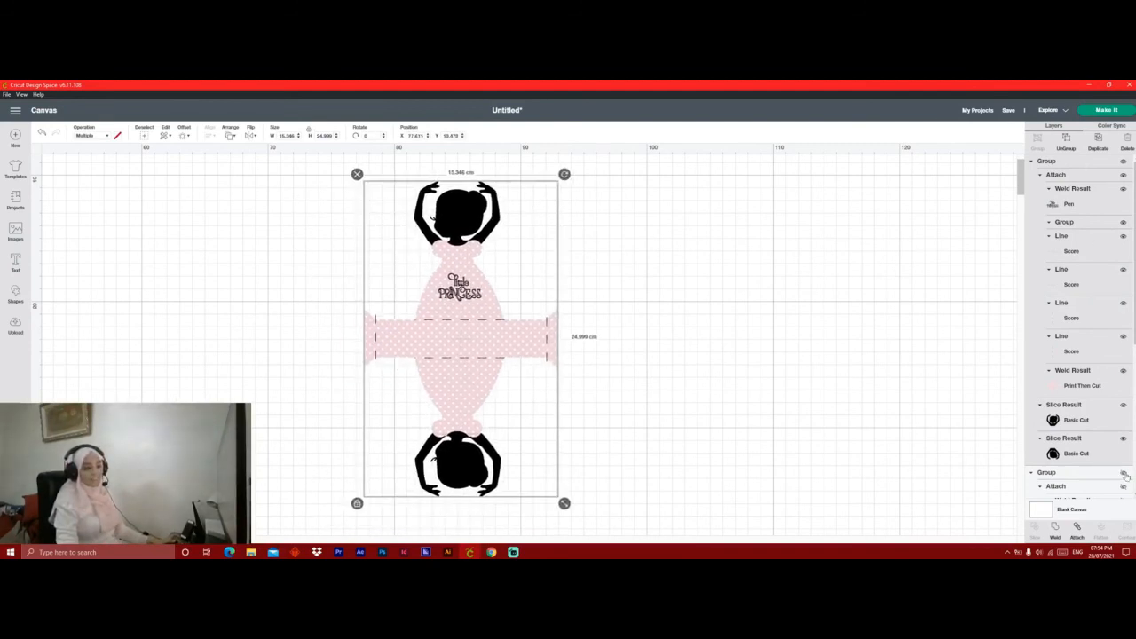
click(531, 368)
drag(491, 357, 547, 352)
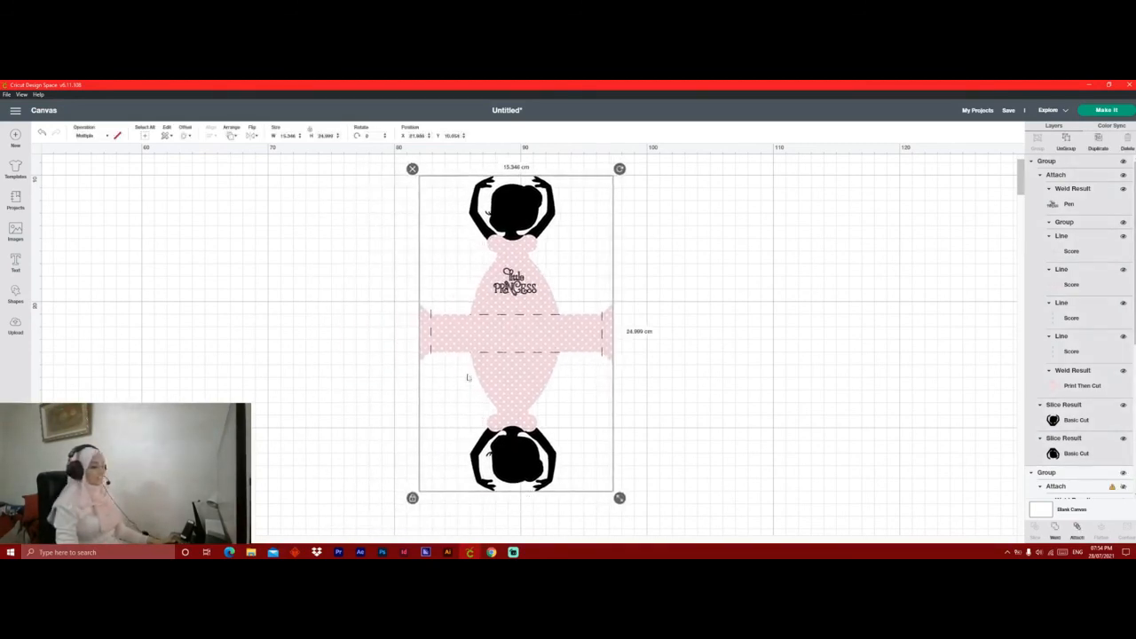
Move the original princess design beside the ballerina and shrink it to about 13.44 × 23.9 cm.
click(55, 523)
drag(72, 496, 409, 453)
click(55, 523)
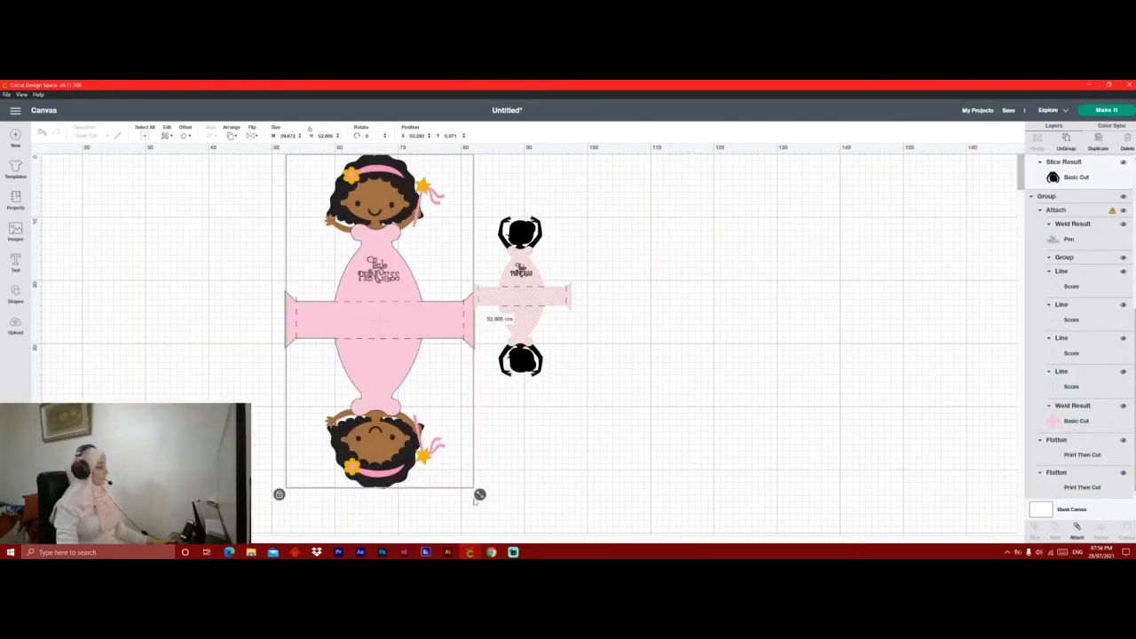
drag(479, 494, 456, 357)
Select both the princess and ballerina designs, move them together across the canvas, and deselect them.
scroll(521, 271, up, 5)
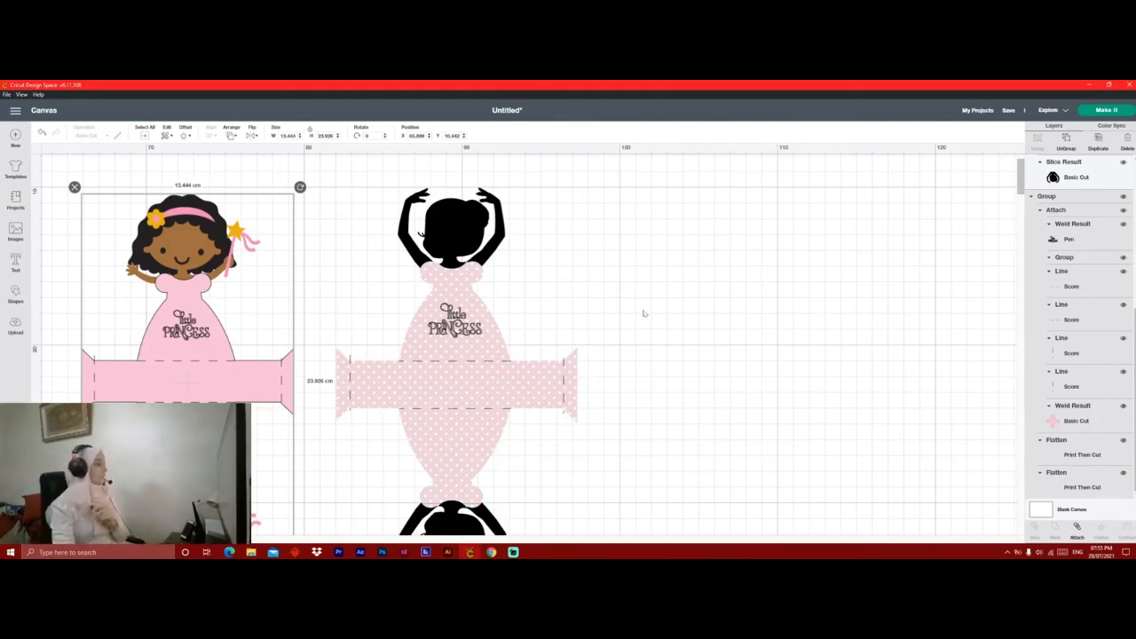
drag(654, 284, 205, 425)
drag(194, 382, 493, 347)
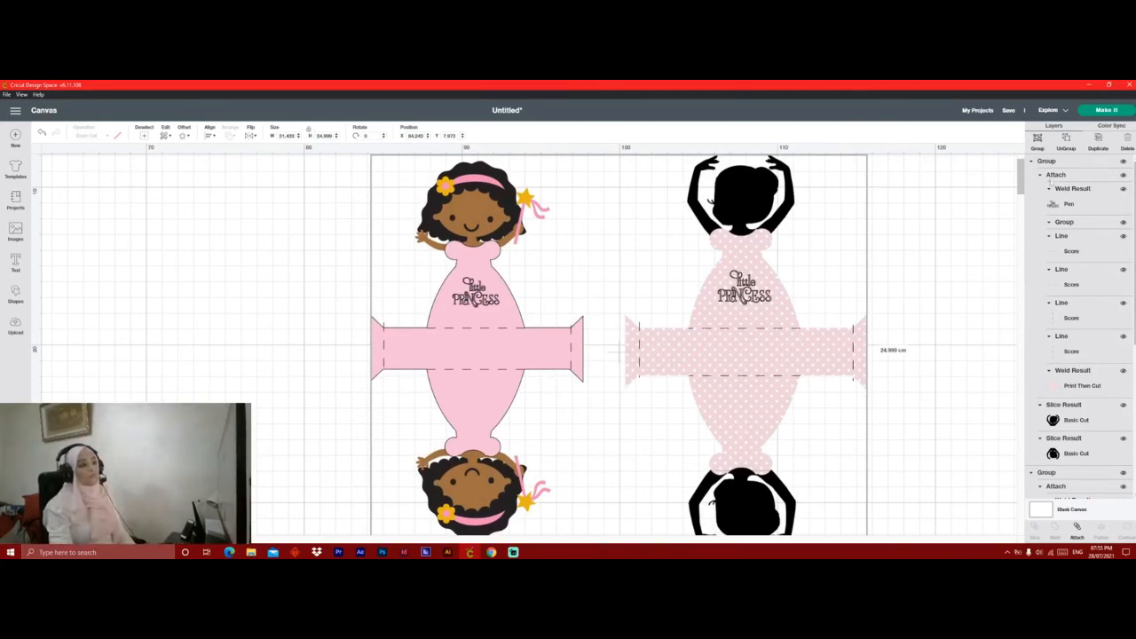
mouse_move(1135, 233)
mouse_down()
mouse_move(1134, 288)
mouse_move(1134, 222)
mouse_up()
click(957, 298)
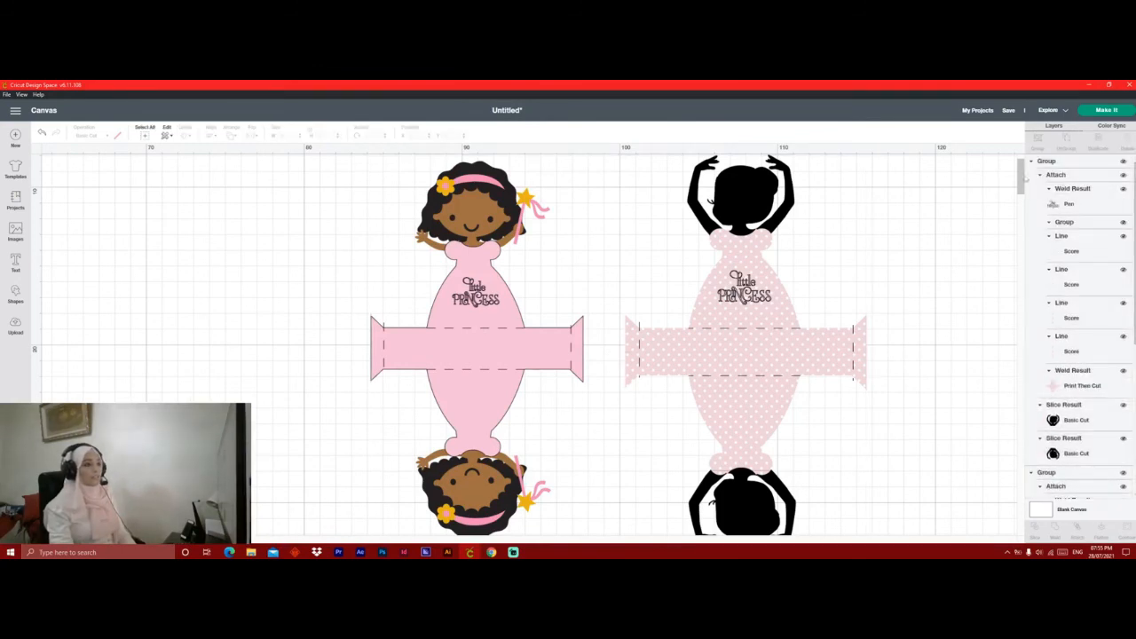
click(1031, 163)
click(1031, 162)
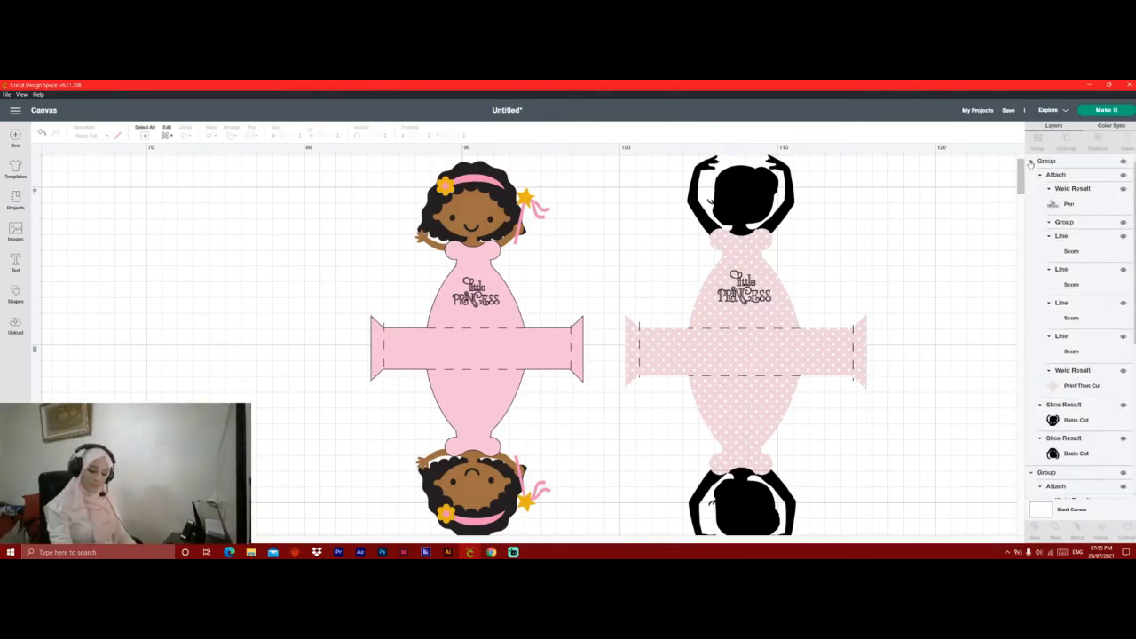